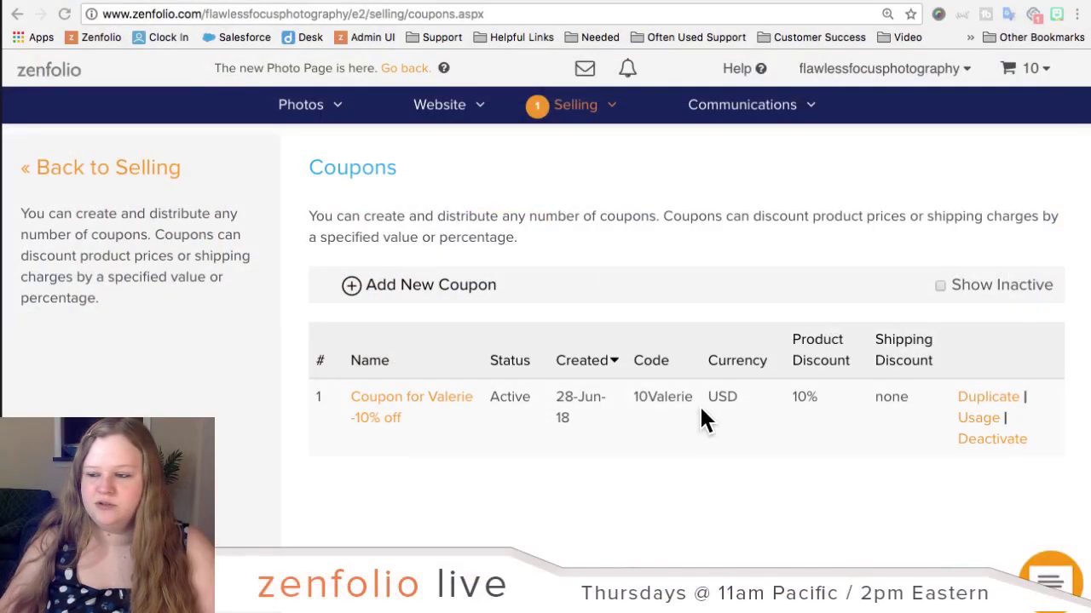
Step: Go to the triggered emails in Email Communications and review the list of trigger events
left_click(755, 106)
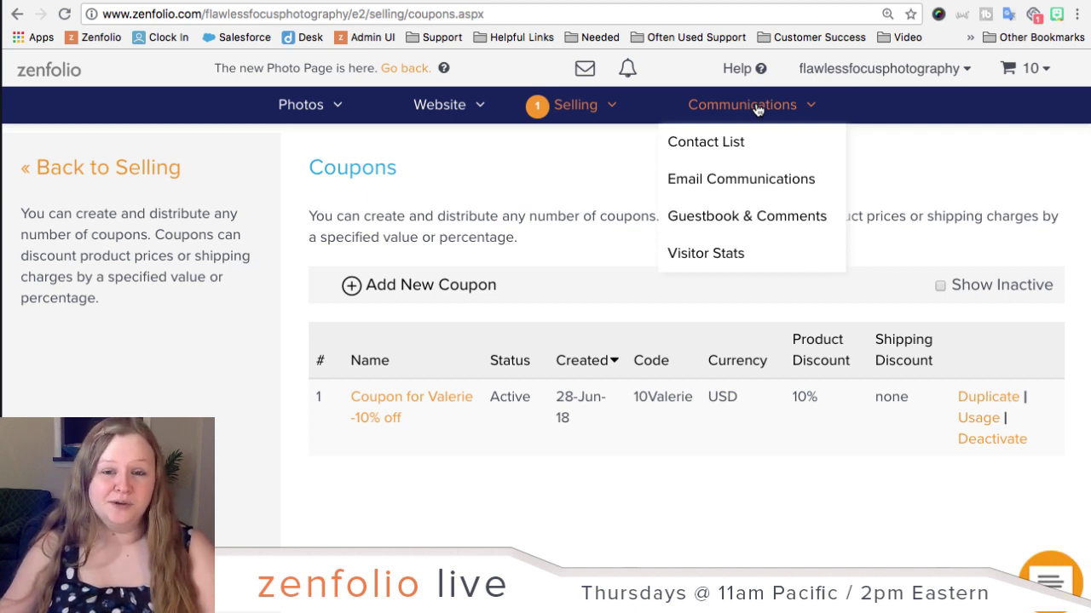
left_click(754, 185)
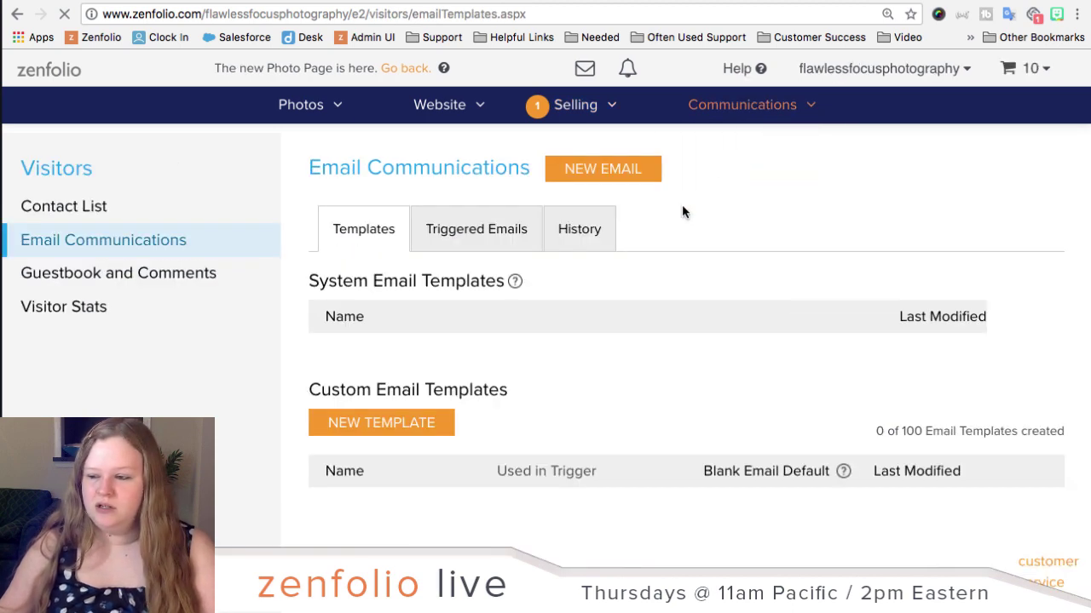
left_click(481, 235)
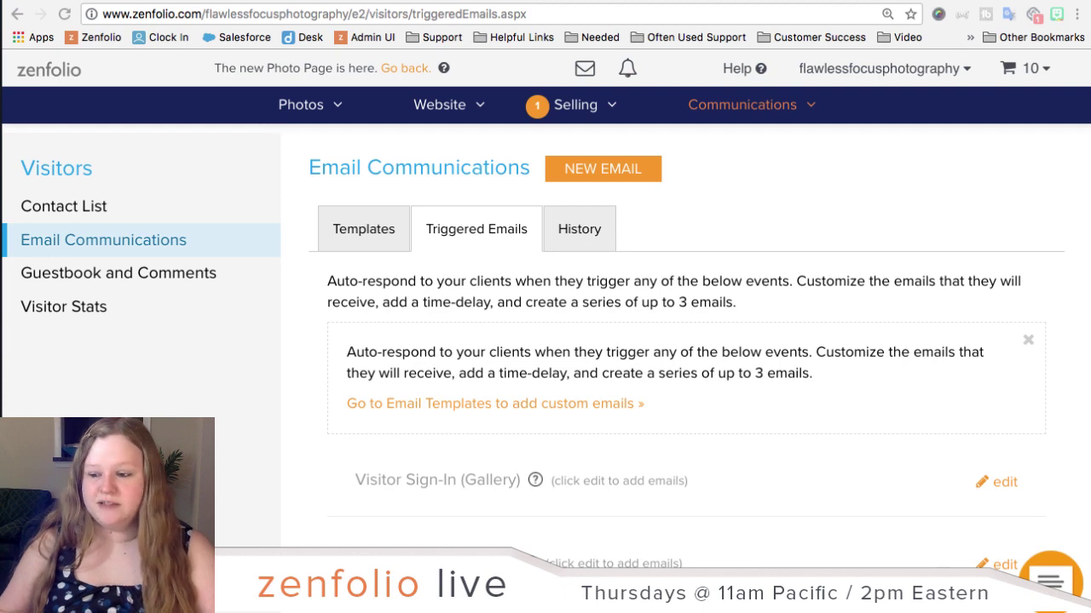
scroll(682, 366, "down", 6)
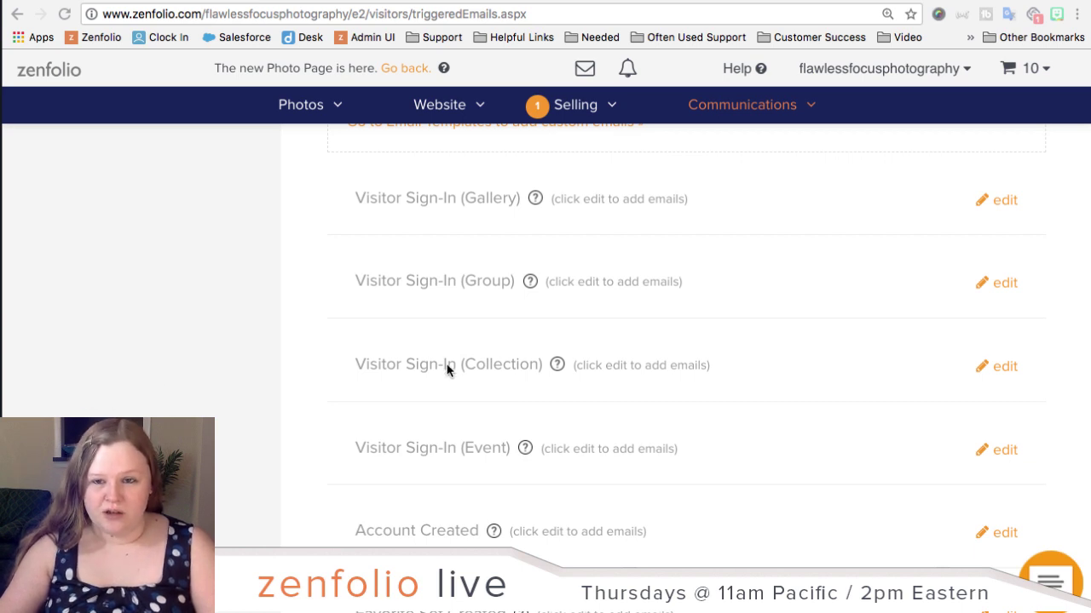
scroll(447, 368, "down", 3)
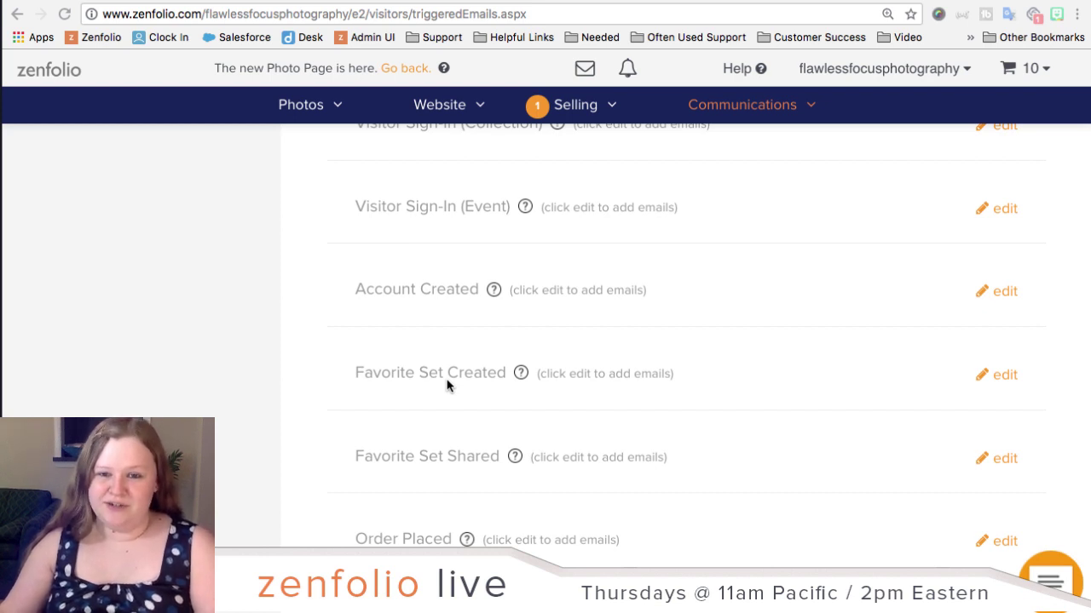
Step: Open the Favorite Set Created trigger for editing and view the email templates it offers
left_click(1004, 376)
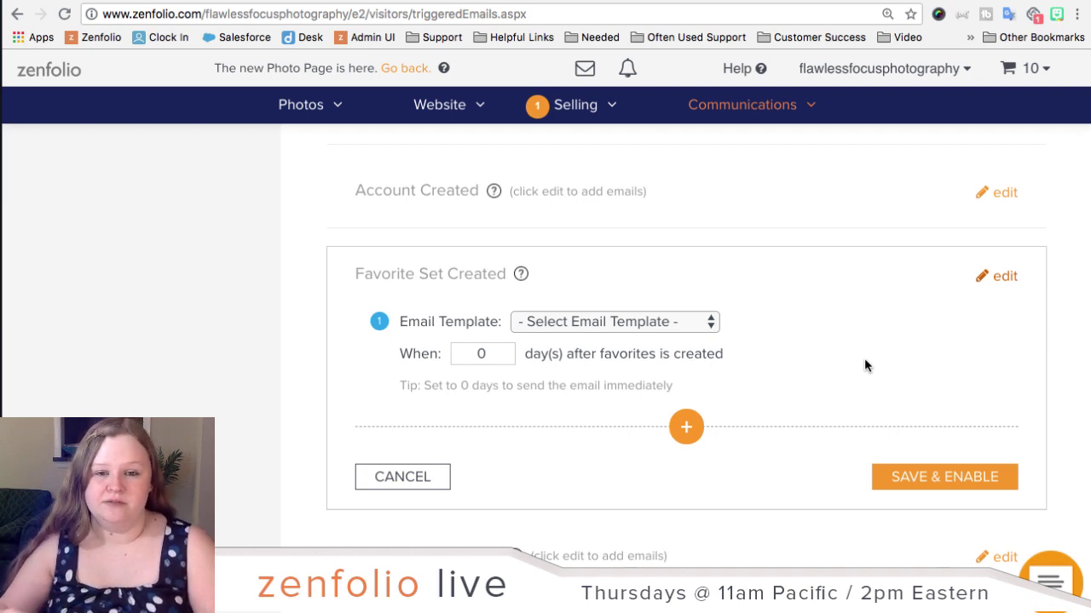
scroll(745, 385, "down", 2)
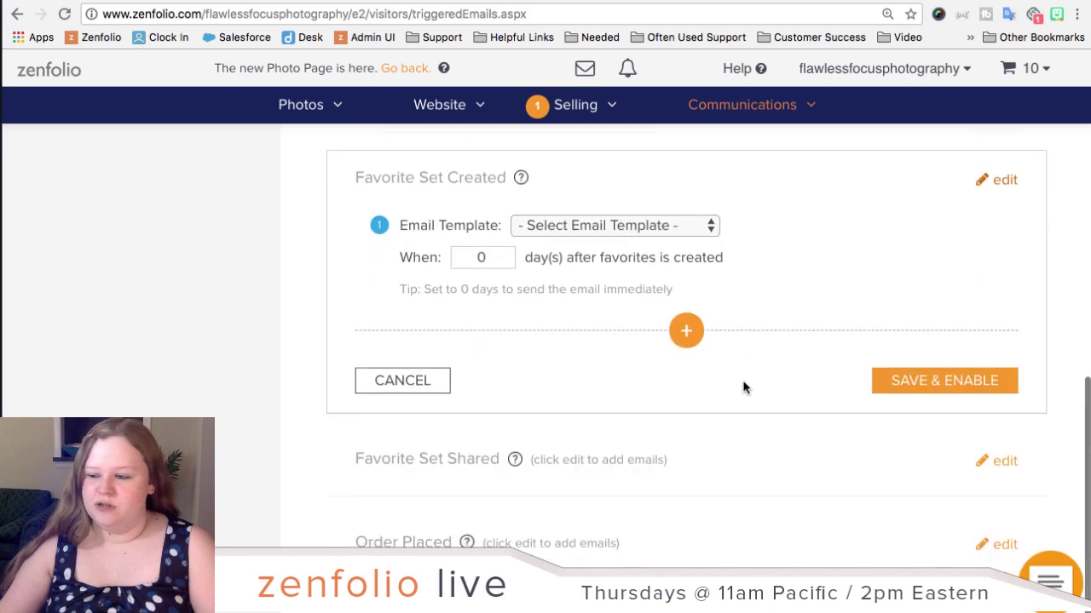
left_click(513, 228)
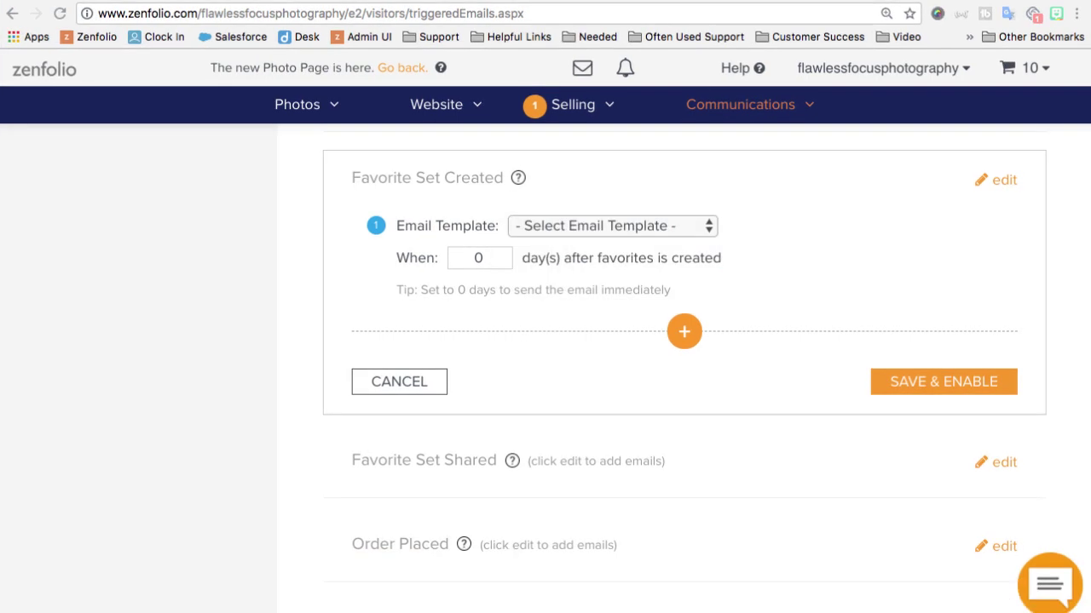
left_click(598, 228)
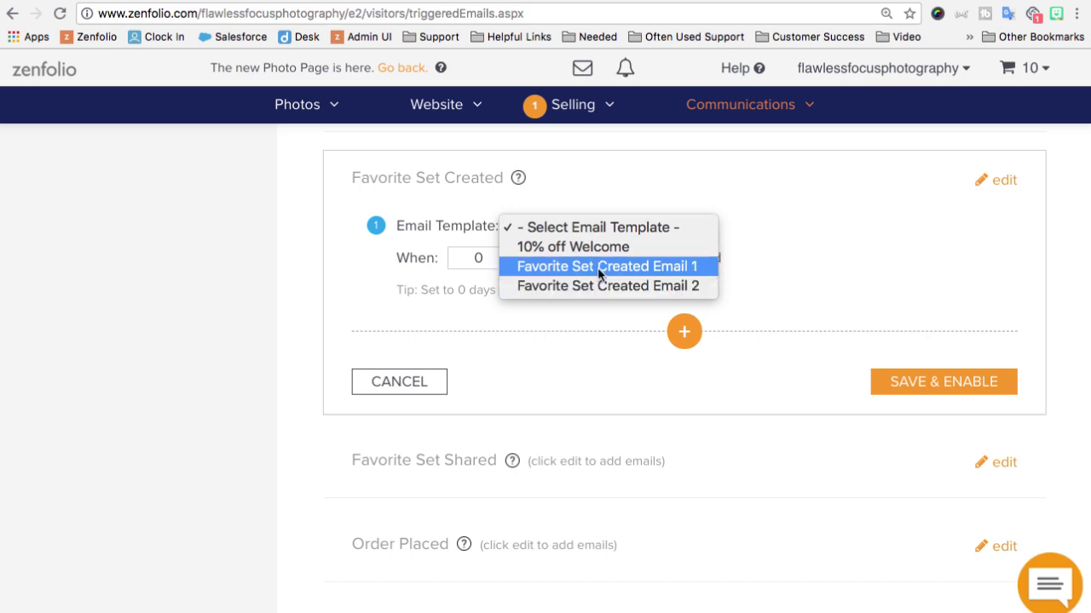
left_click(299, 328)
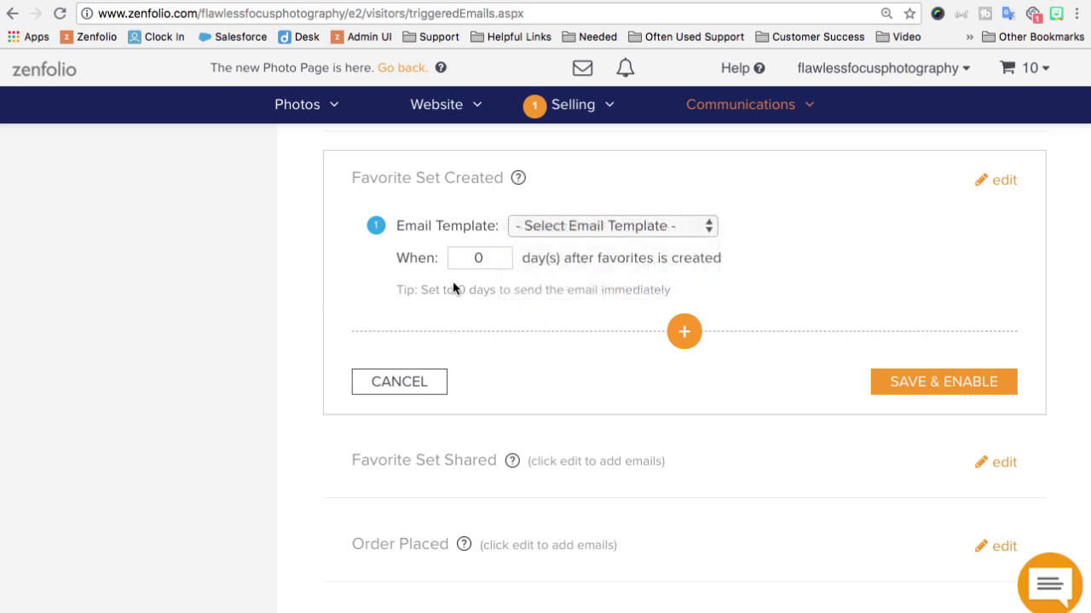
Step: Go to the email templates and view the blank form for a new custom template, closing it without saving
scroll(546, 322, "up", 10)
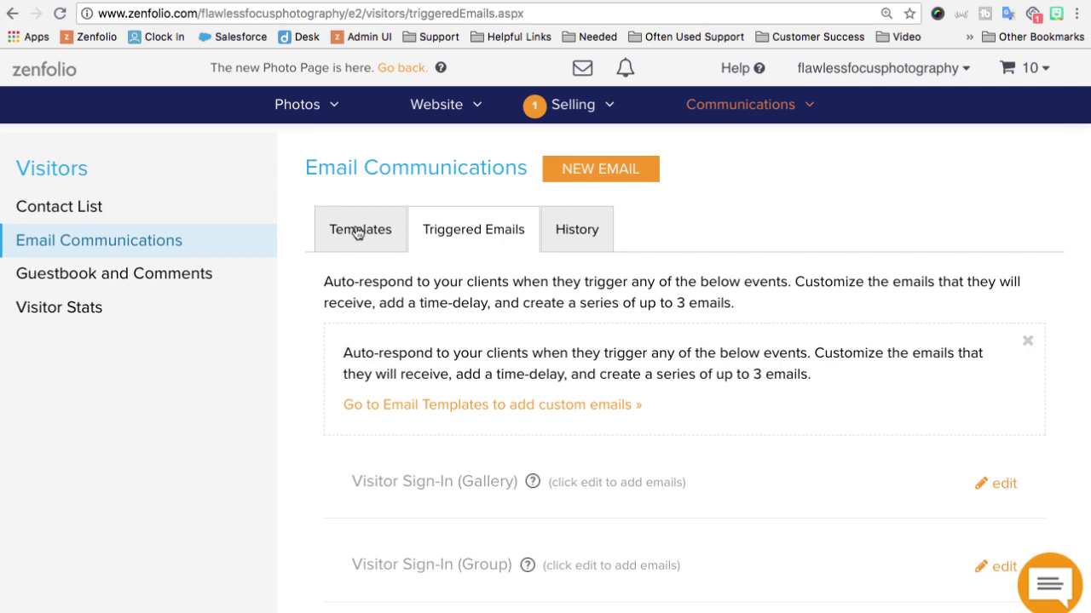
left_click(357, 234)
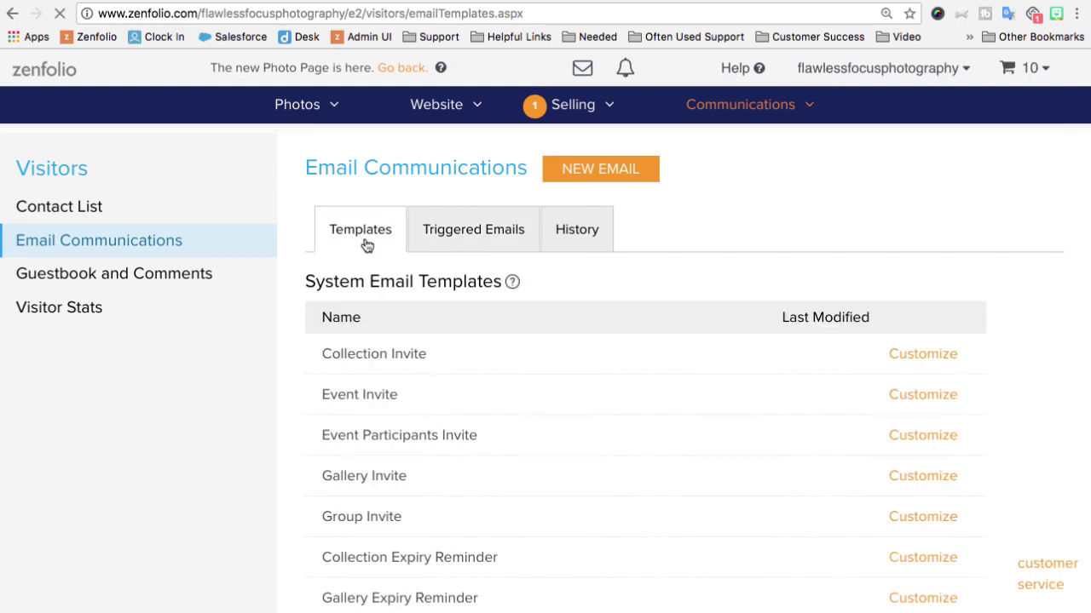
scroll(838, 443, "down", 9)
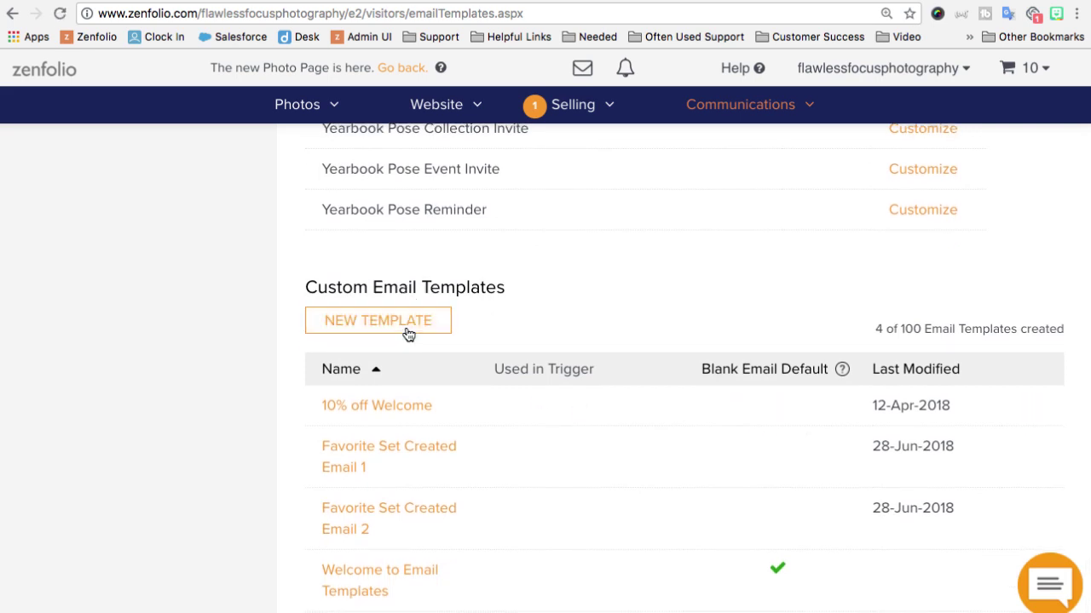
left_click(408, 333)
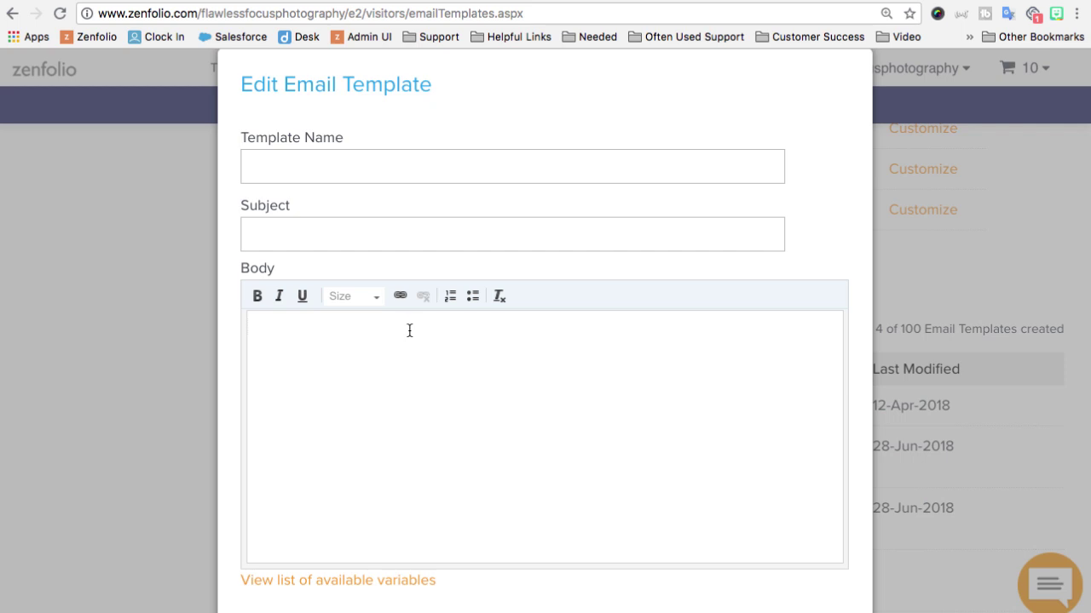
left_click(307, 167)
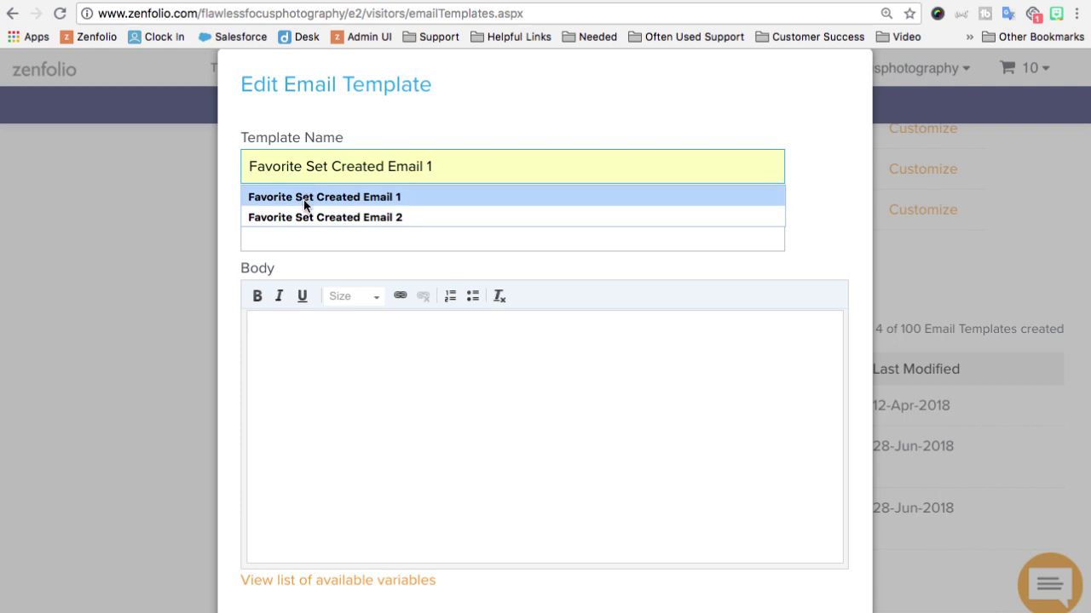
left_click(231, 189)
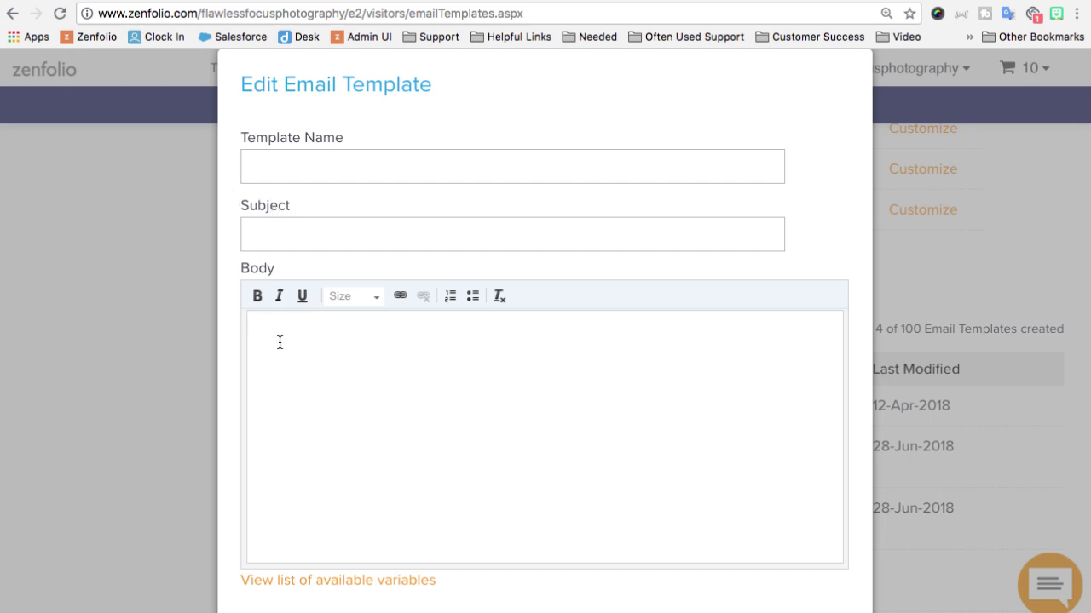
key("Escape")
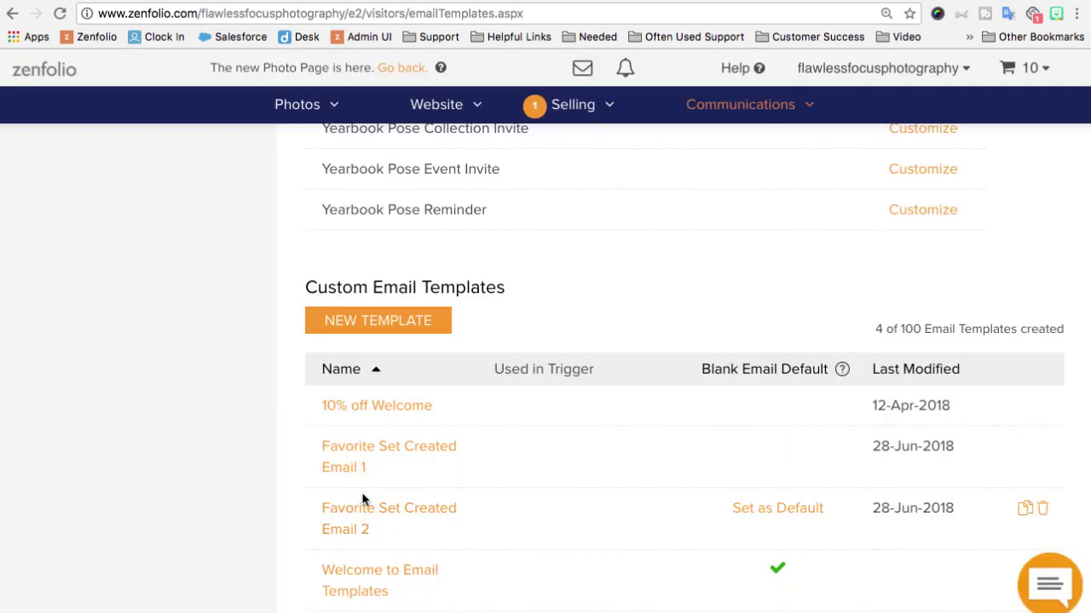
Step: Review the contents of the custom templates Favorite Set Created Email 1 and Favorite Set Created Email 2
left_click(349, 471)
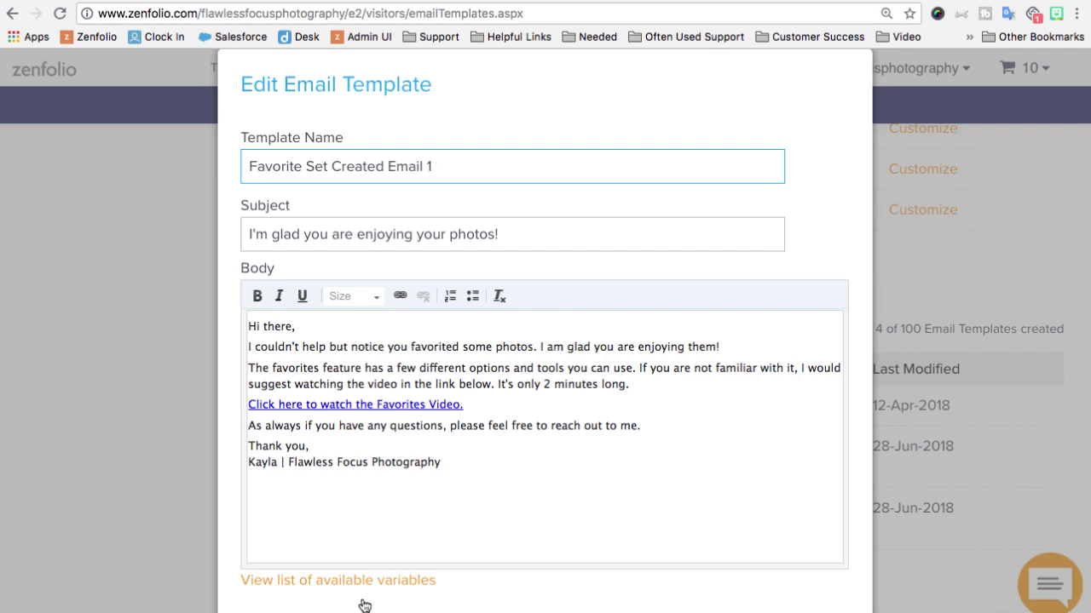
key("Escape")
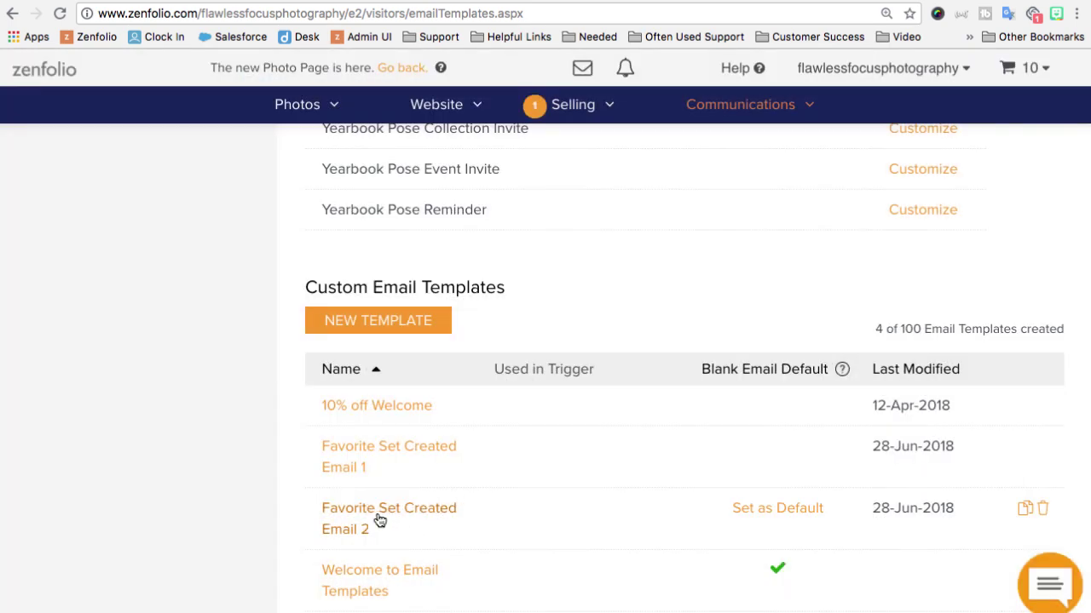
left_click(378, 517)
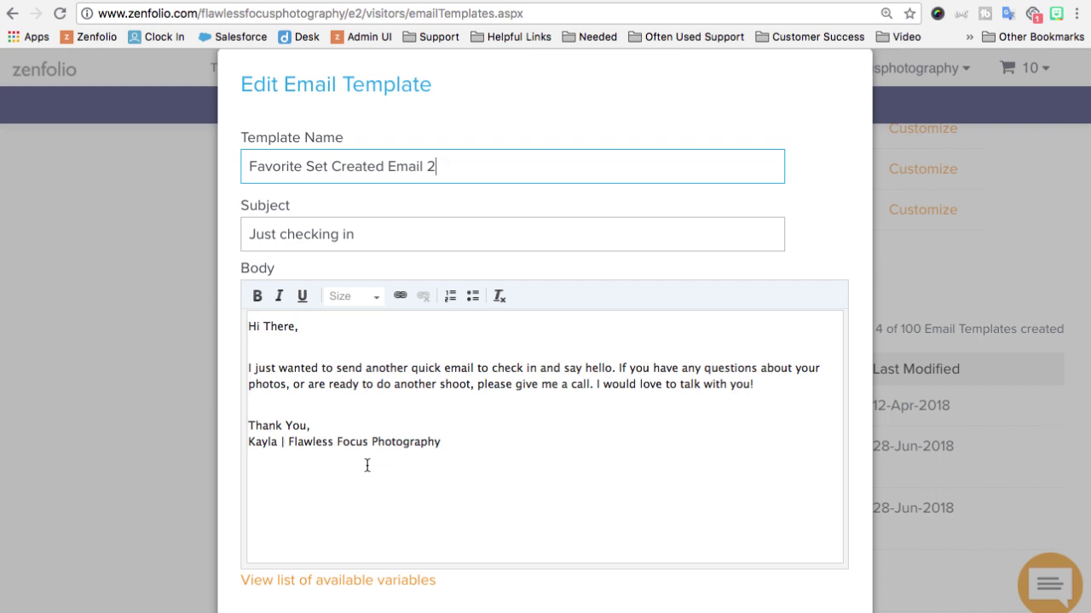
scroll(367, 466, "down", 1)
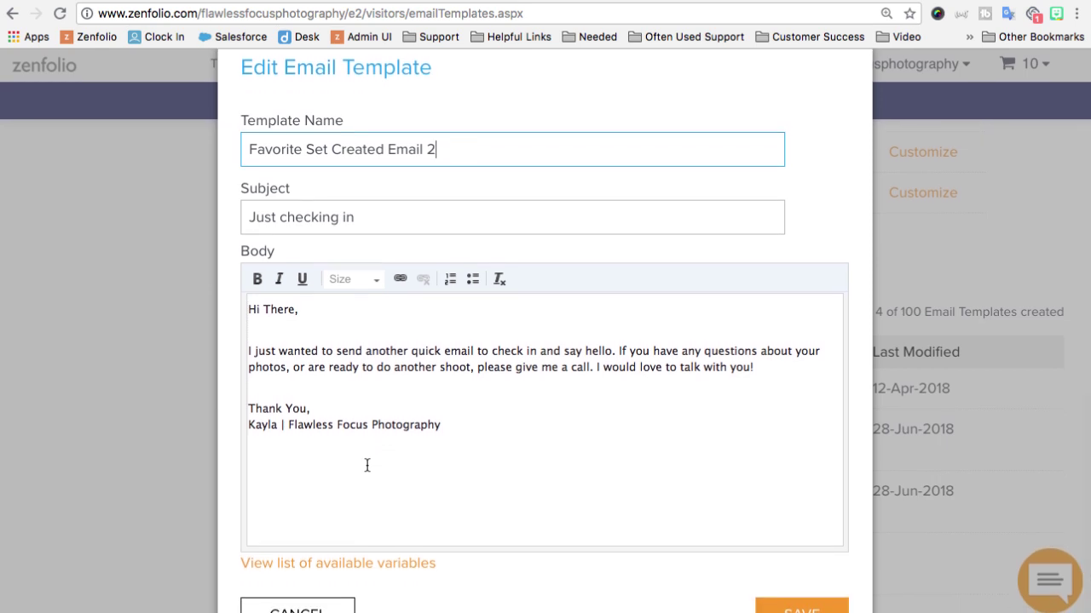
scroll(367, 466, "down", 1)
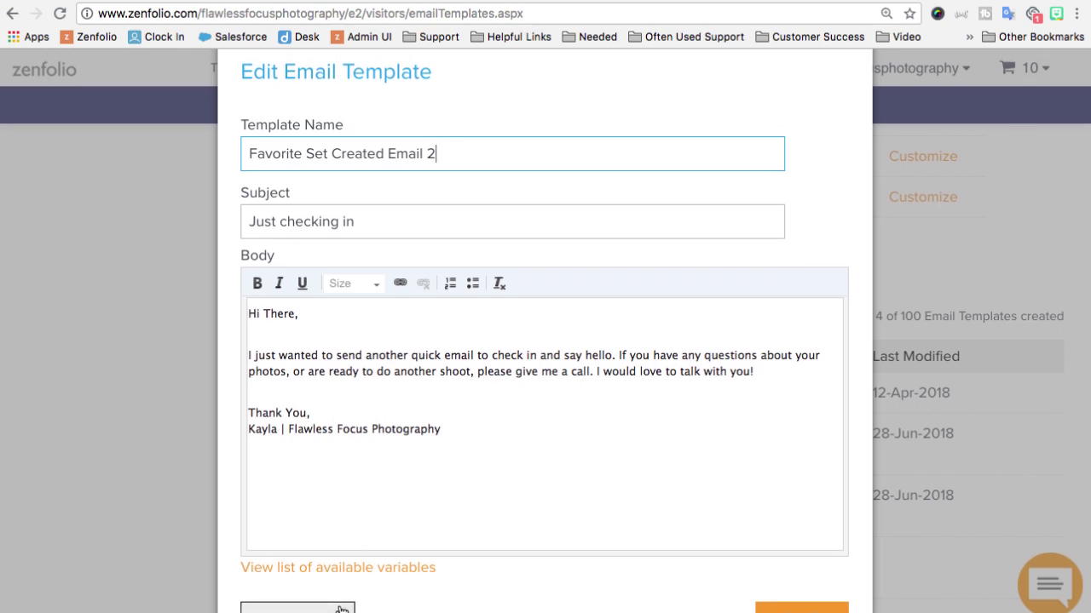
left_click(340, 609)
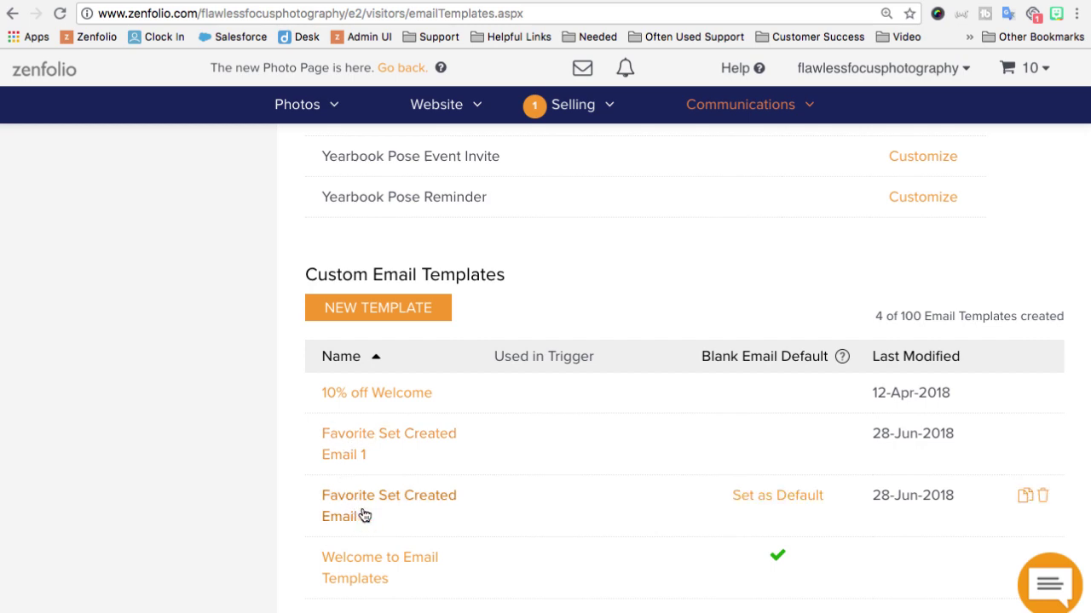
Step: Return to the triggered emails and assign Favorite Set Created Email 1 as the first email of the Favorite Set Created trigger
scroll(291, 494, "up", 10)
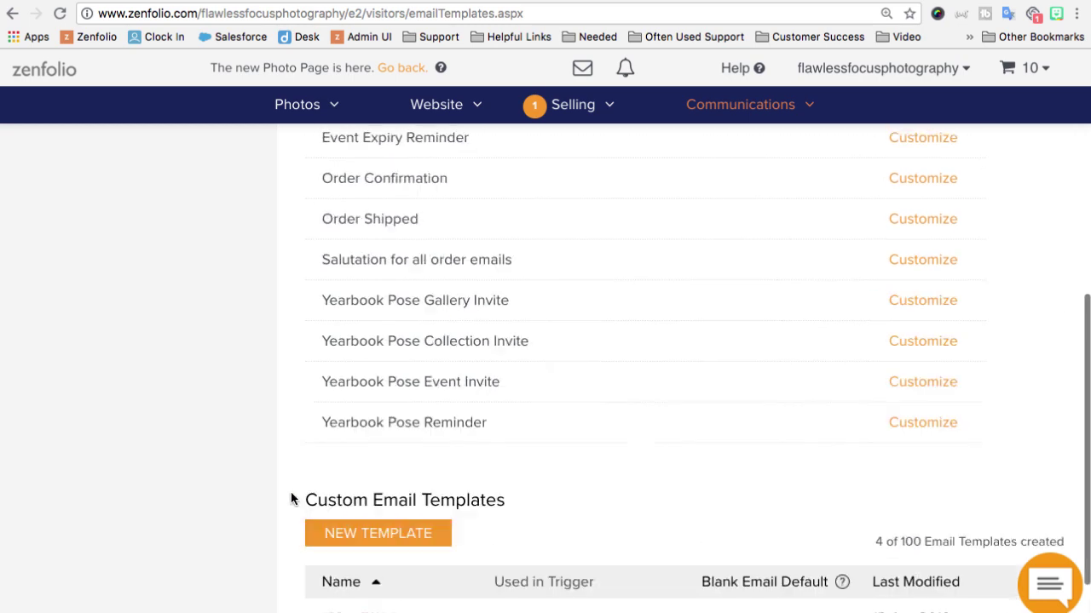
left_click(473, 235)
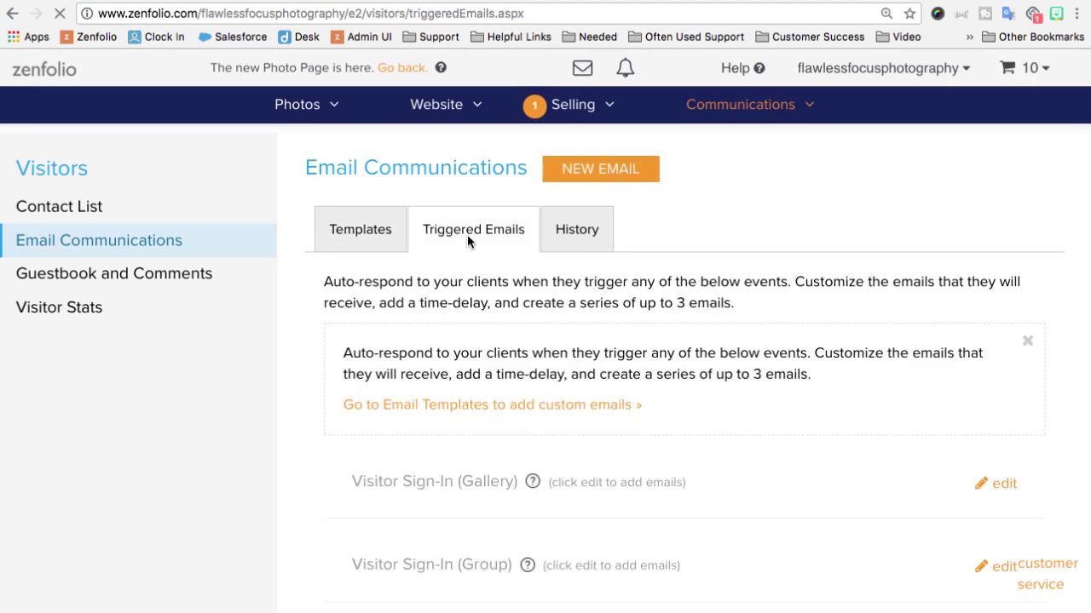
scroll(460, 375, "down", 6)
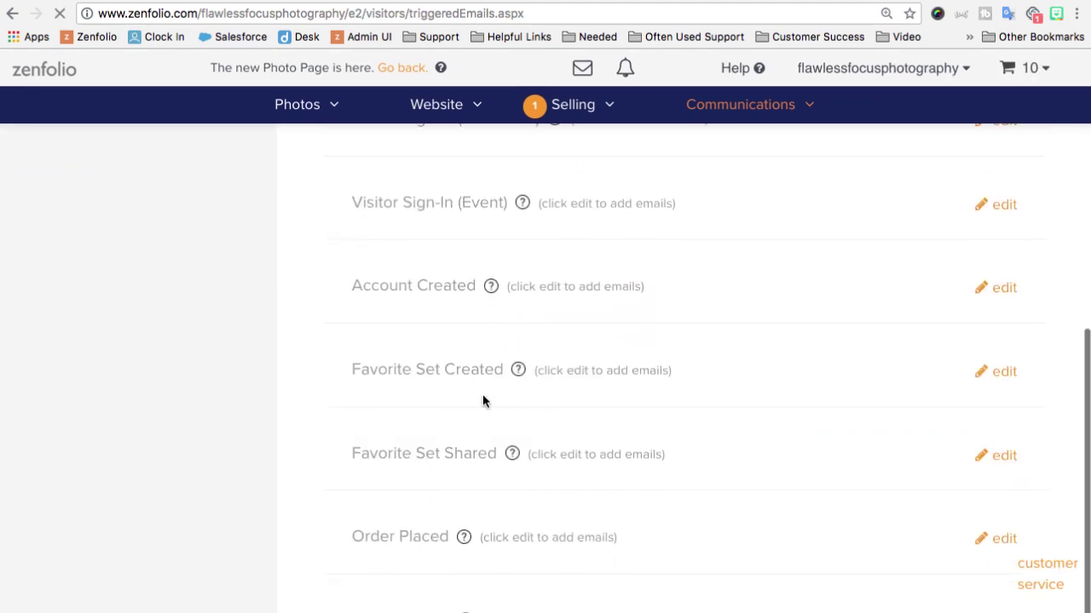
left_click(1003, 372)
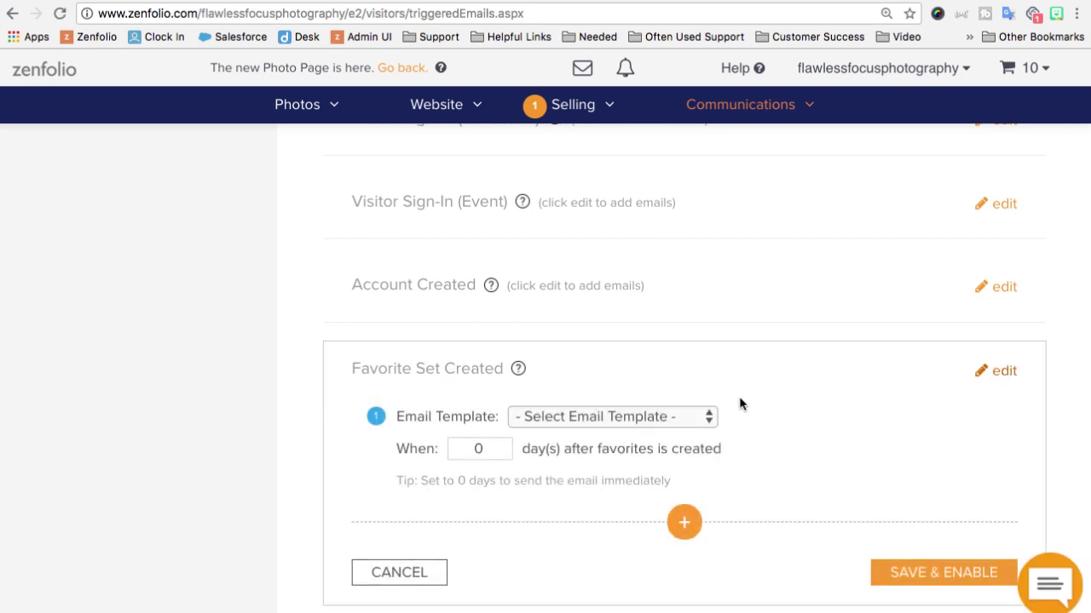
scroll(656, 379, "down", 2)
left_click(571, 352)
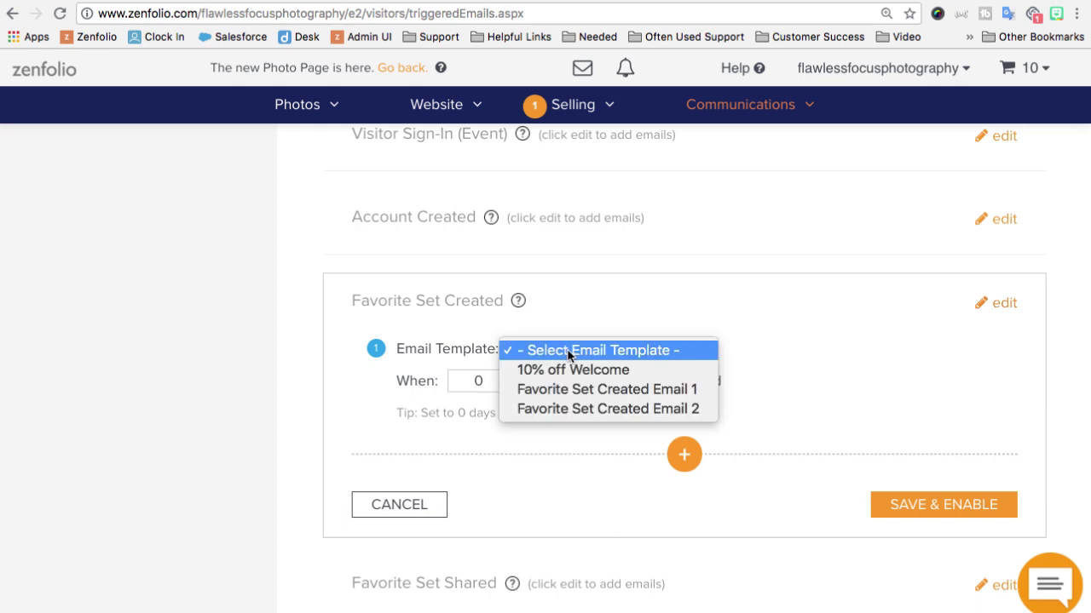
left_click(561, 393)
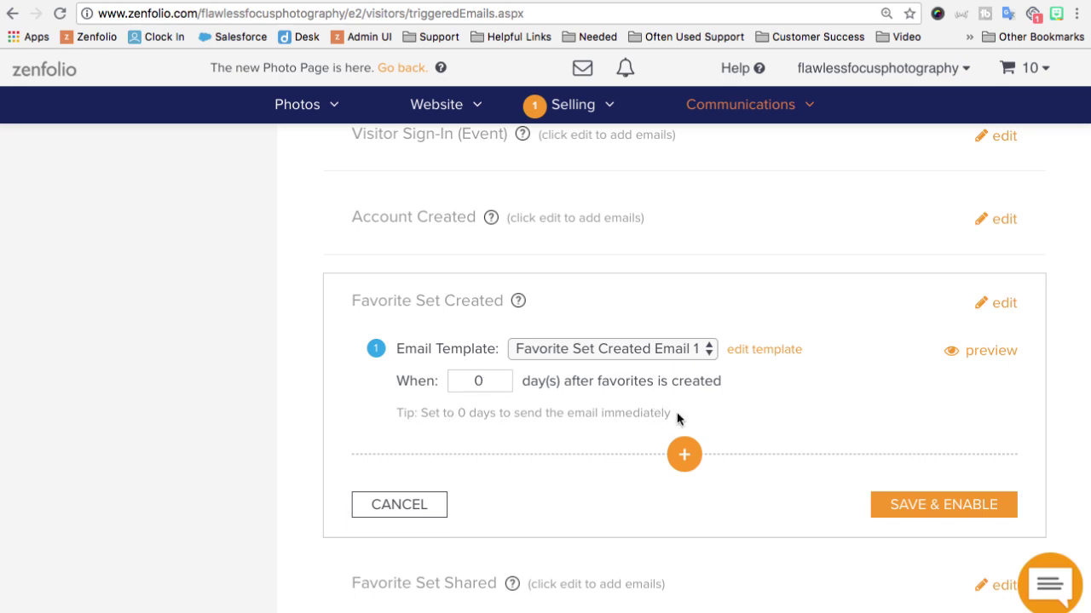
Step: Add Favorite Set Created Email 2 as a second email sent 90 days after Email 1, and save and enable the trigger
left_click(684, 454)
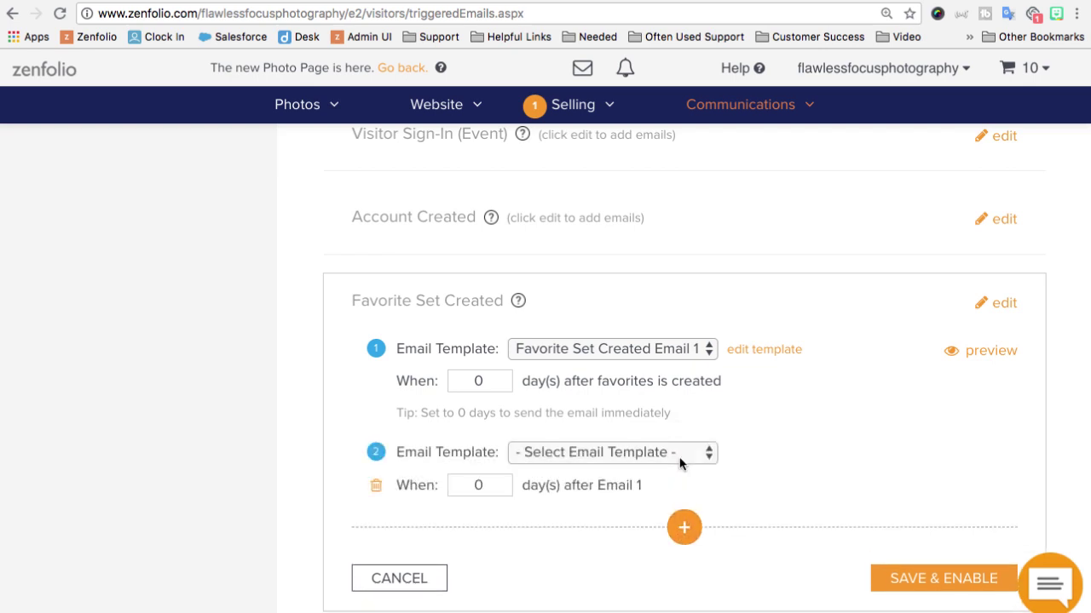
left_click(660, 459)
left_click(662, 513)
left_click(467, 482)
double_click(462, 483)
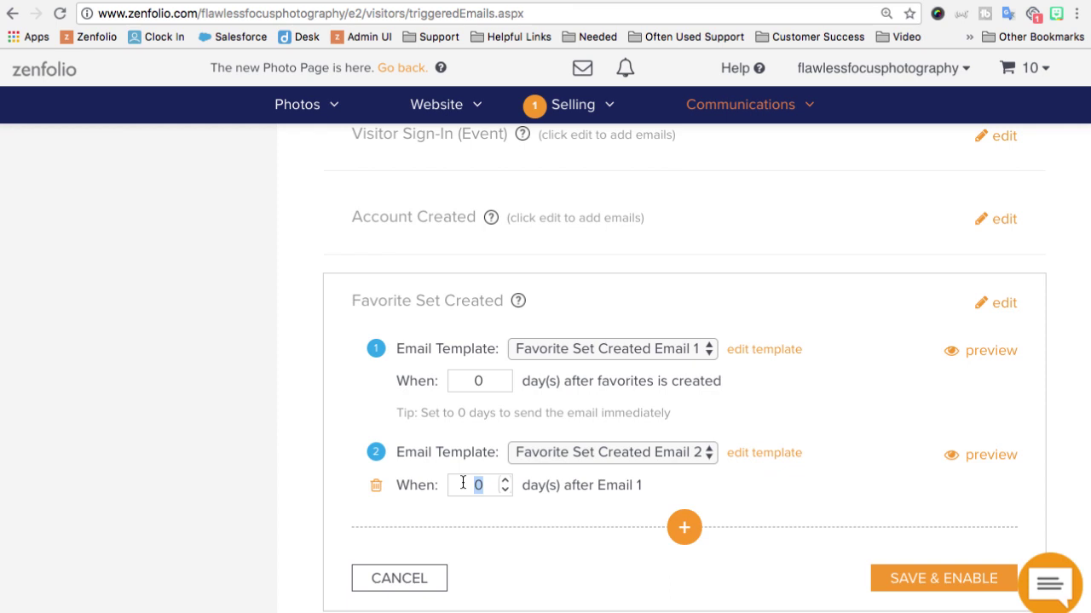
type("90")
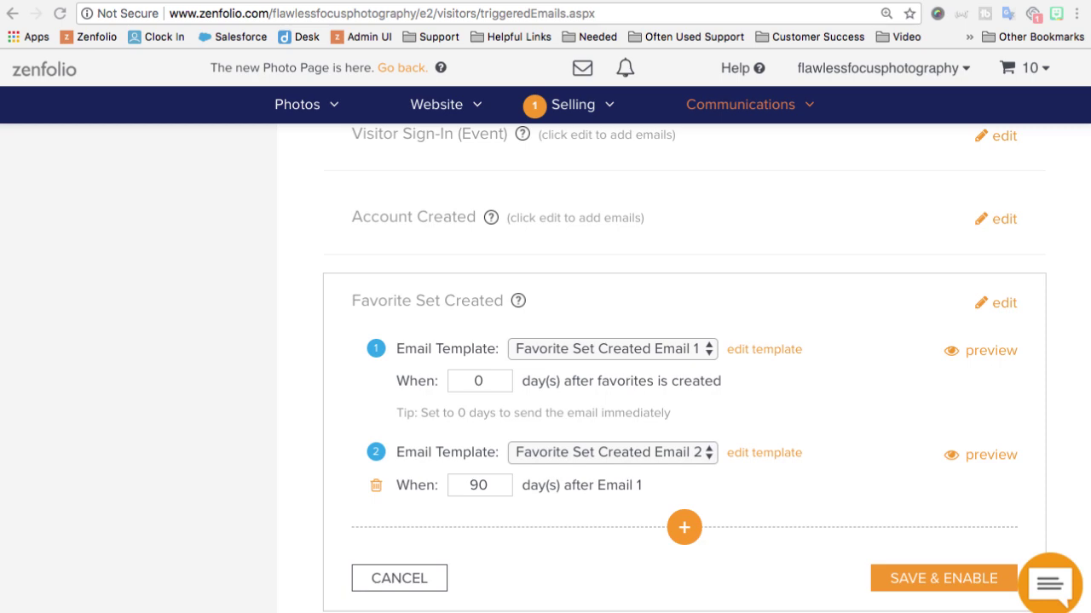
left_click(922, 582)
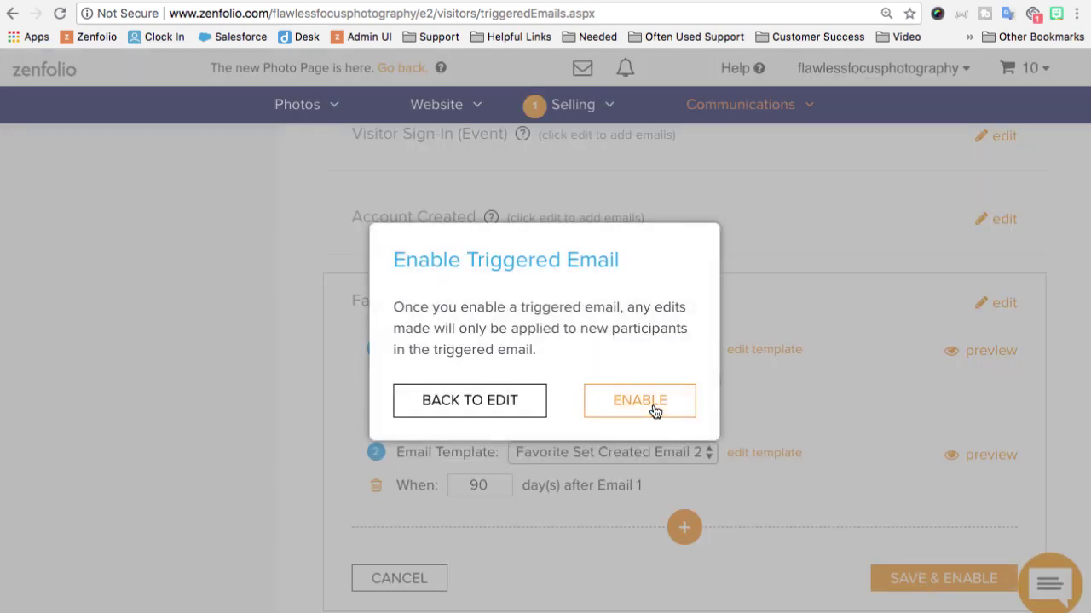
left_click(653, 407)
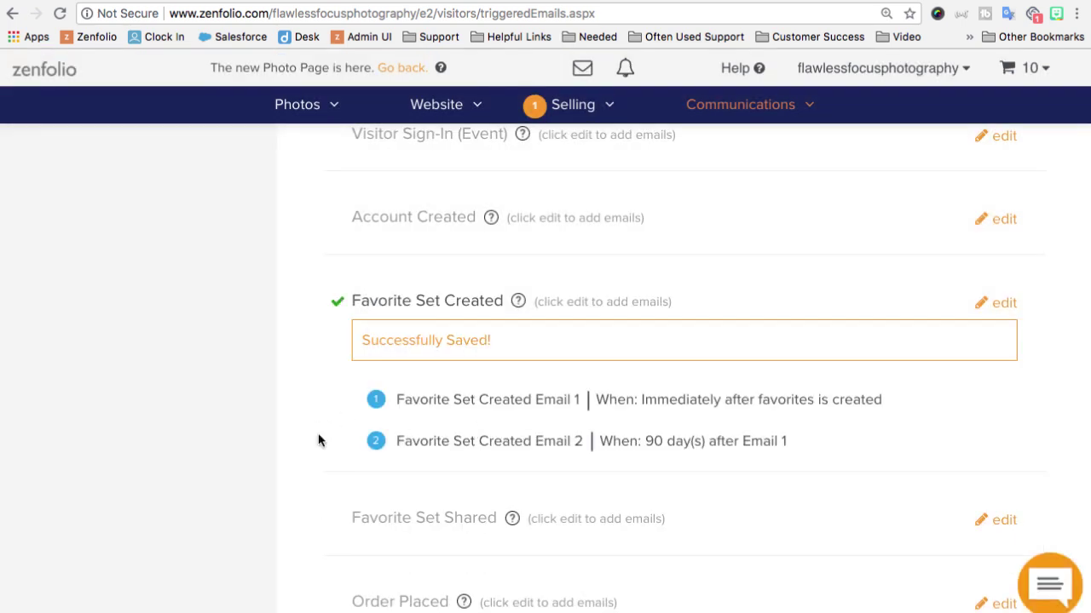
Step: Go to the photographer's public homepage and log out of the account
left_click(805, 68)
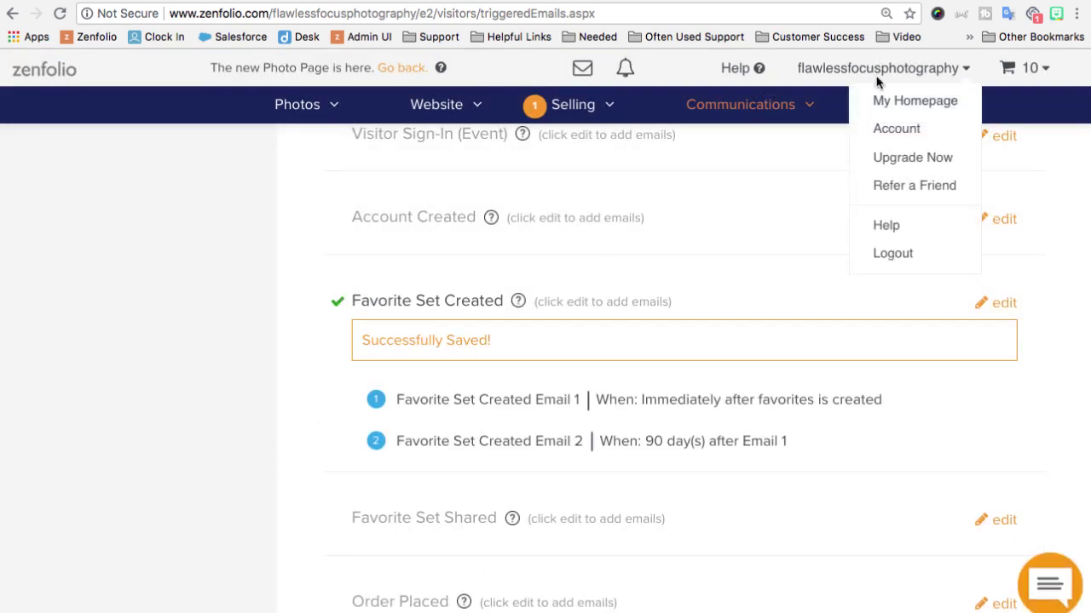
left_click(884, 103)
left_click(75, 254)
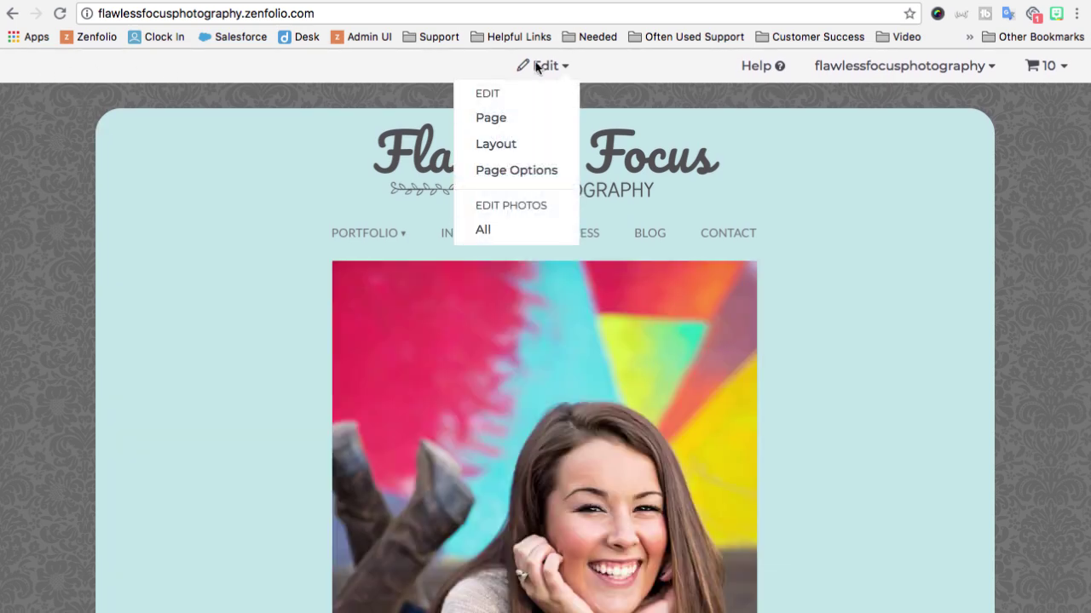
left_click(890, 75)
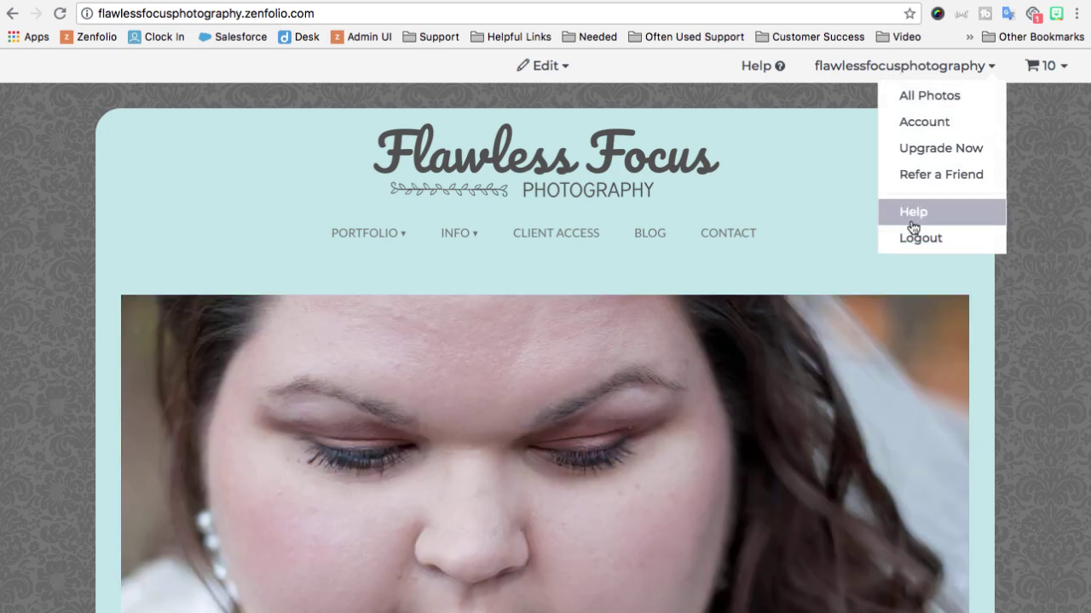
left_click(905, 237)
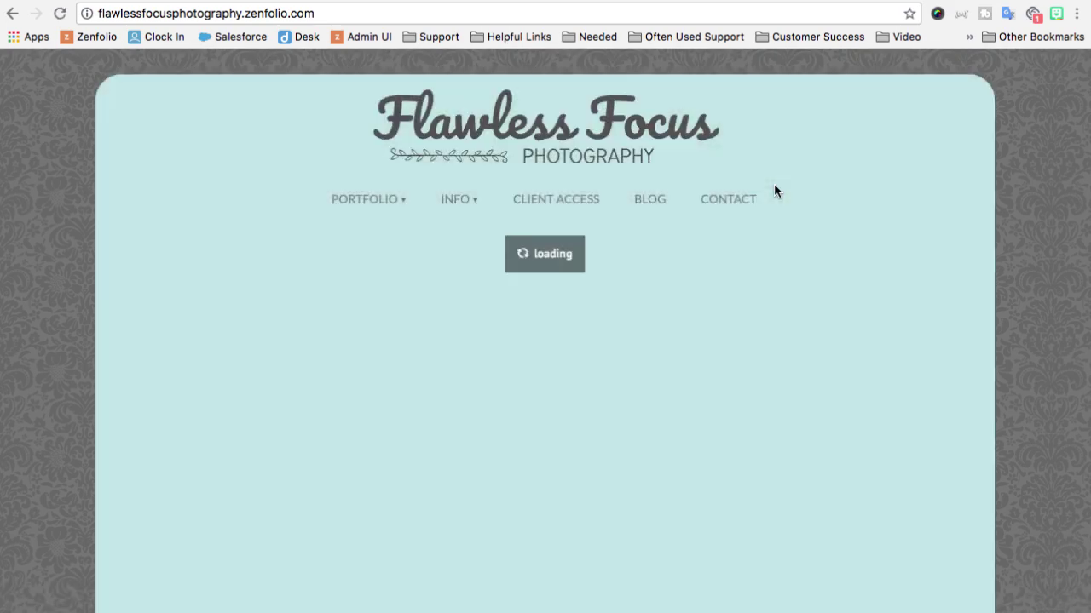
Step: Look over the public homepage as a visitor and view the Client Access page
scroll(808, 182, "down", 5)
scroll(671, 479, "up", 1)
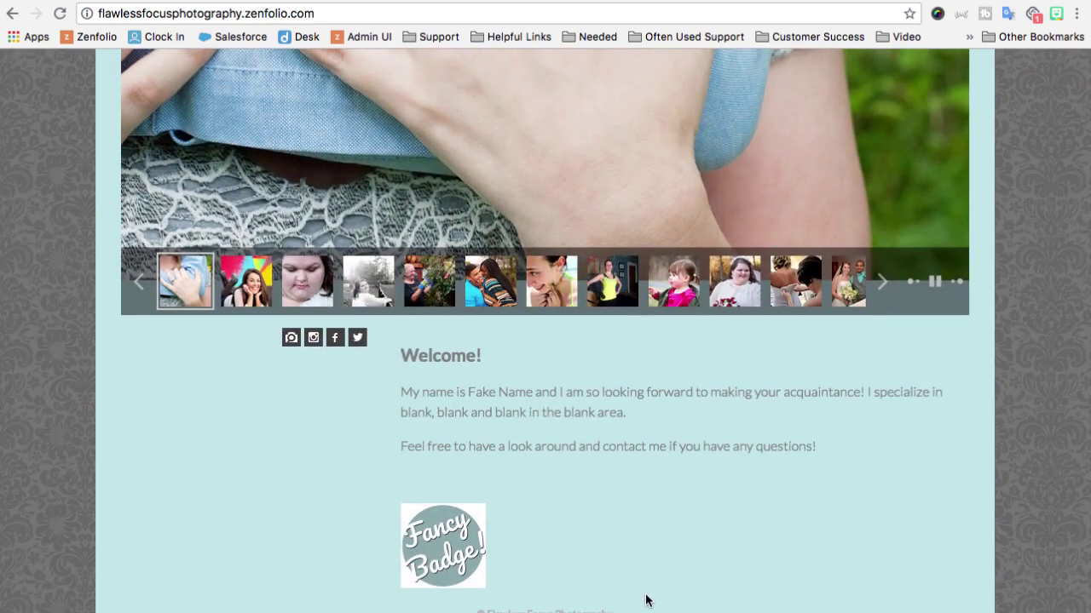
scroll(645, 598, "up", 10)
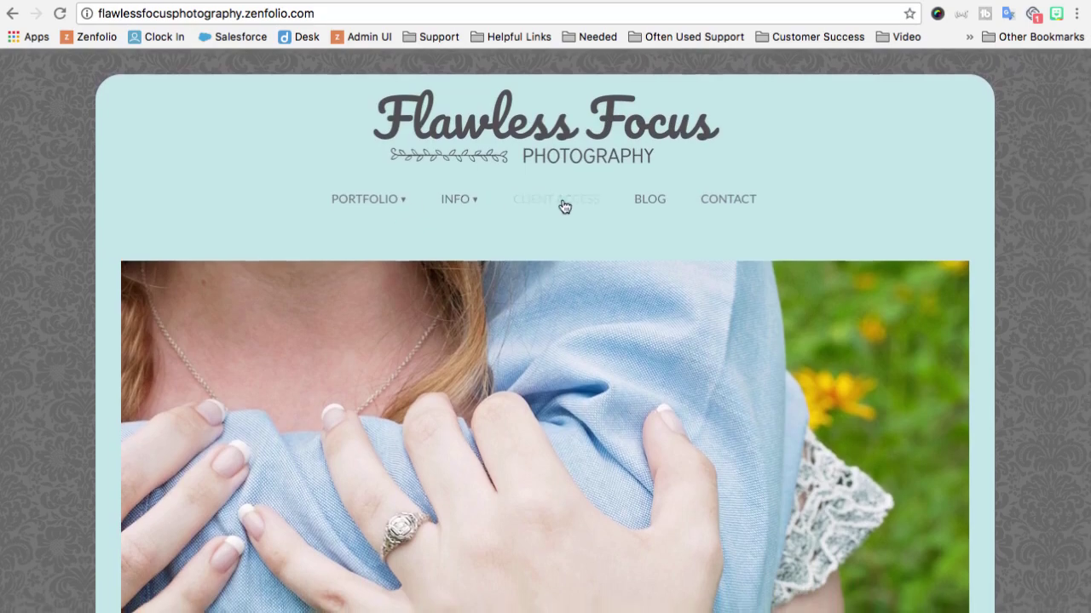
left_click(561, 204)
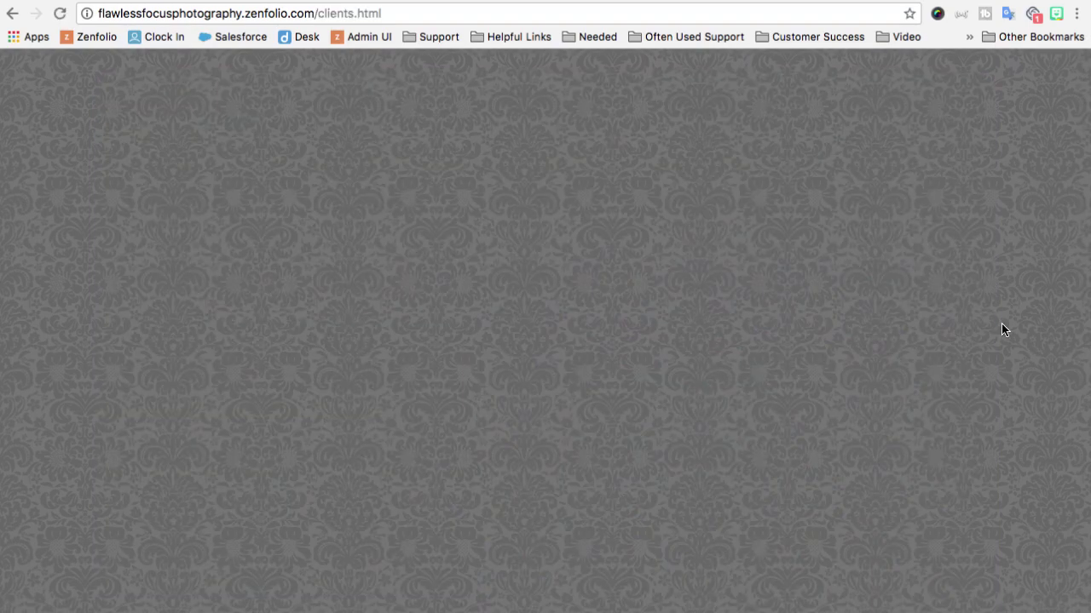
scroll(1002, 330, "down", 3)
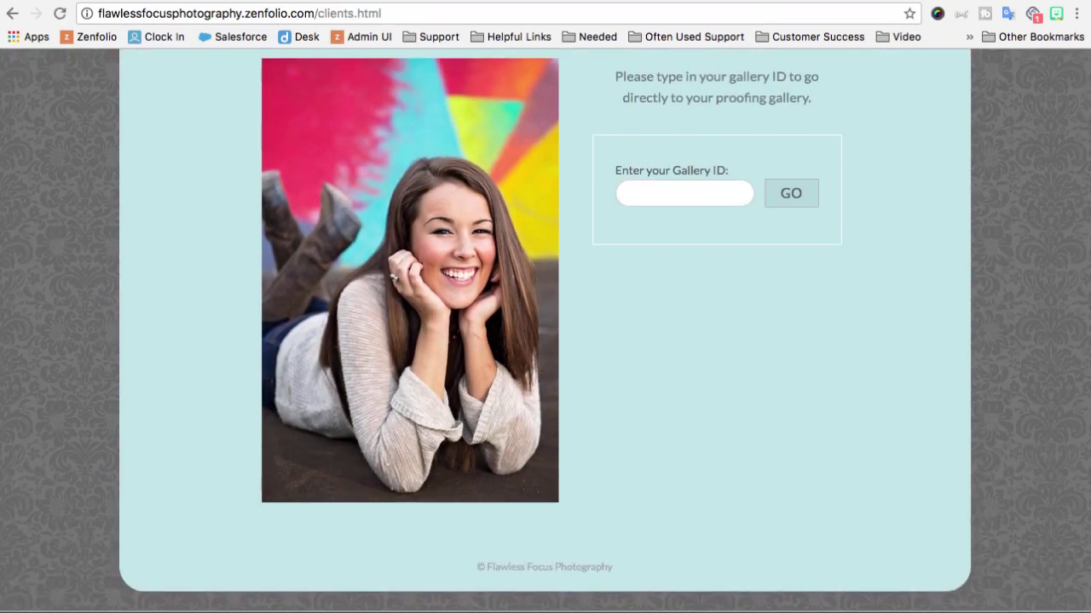
scroll(854, 604, "up", 3)
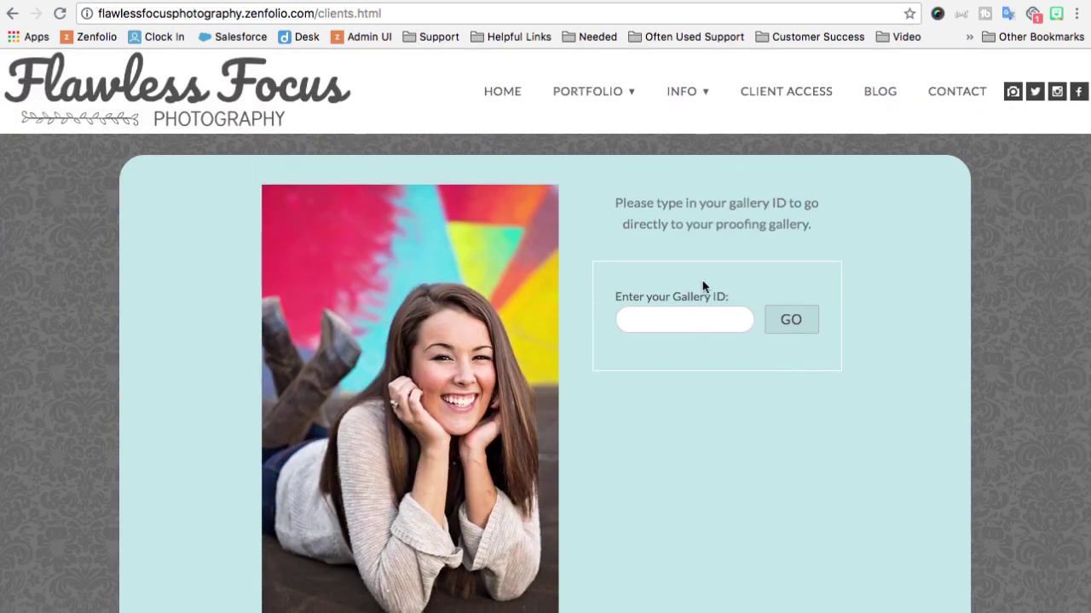
Step: Open the site's visitor login page by replacing clients with login in the page address, giving /login.html
left_click(354, 13)
left_click(353, 13)
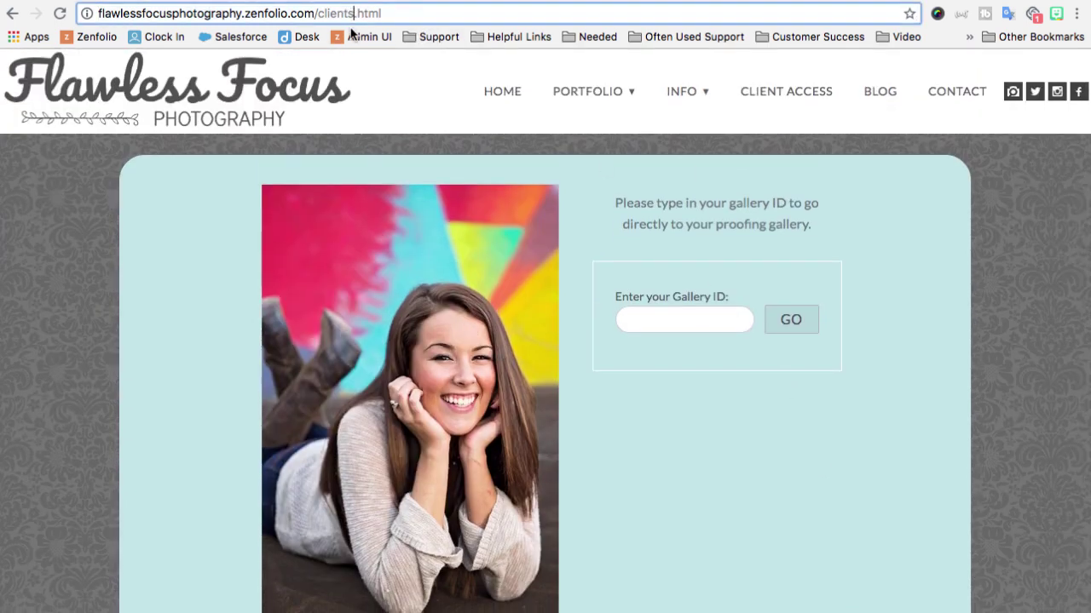
key("BackSpace")
key("BackSpace")
key("BackSpace")
key("BackSpace")
key("BackSpace")
key("BackSpace")
key("BackSpace")
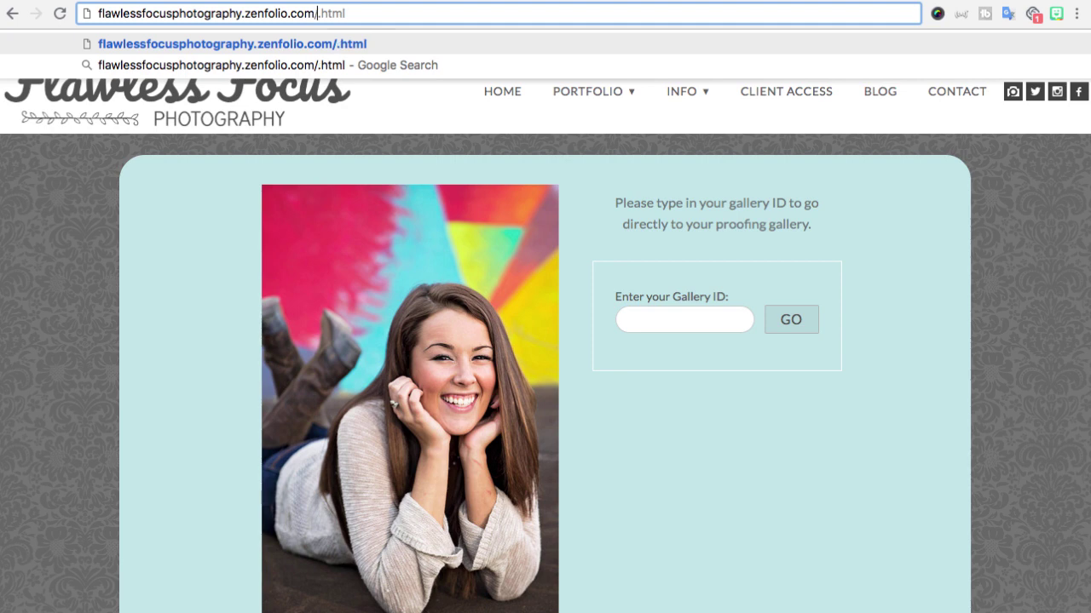
type("login")
key("Return")
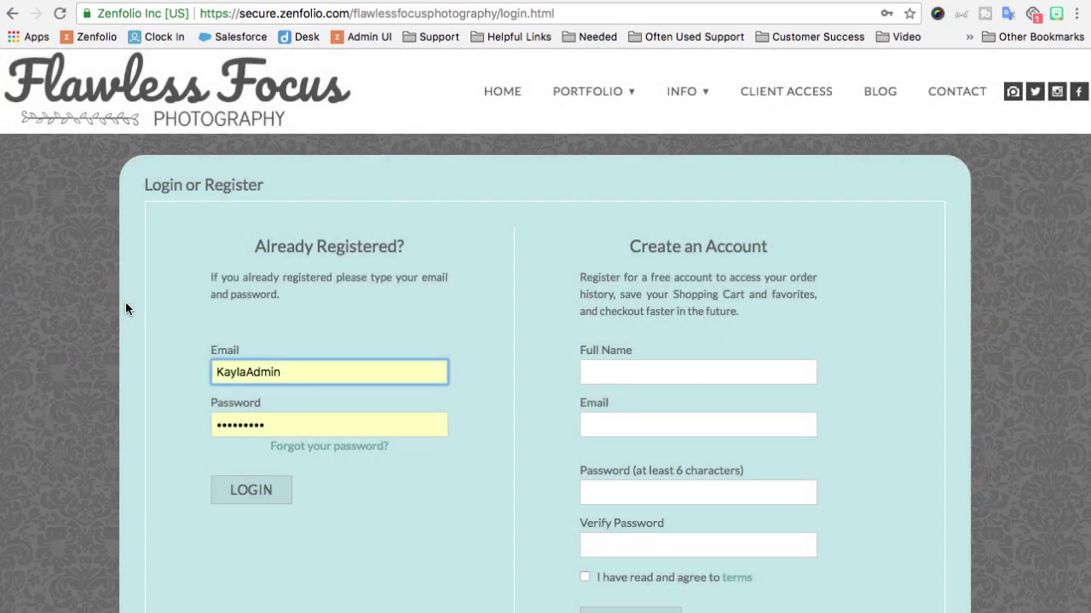
Step: Fill in the test client's full name and email in the Create an Account form
left_click(606, 372)
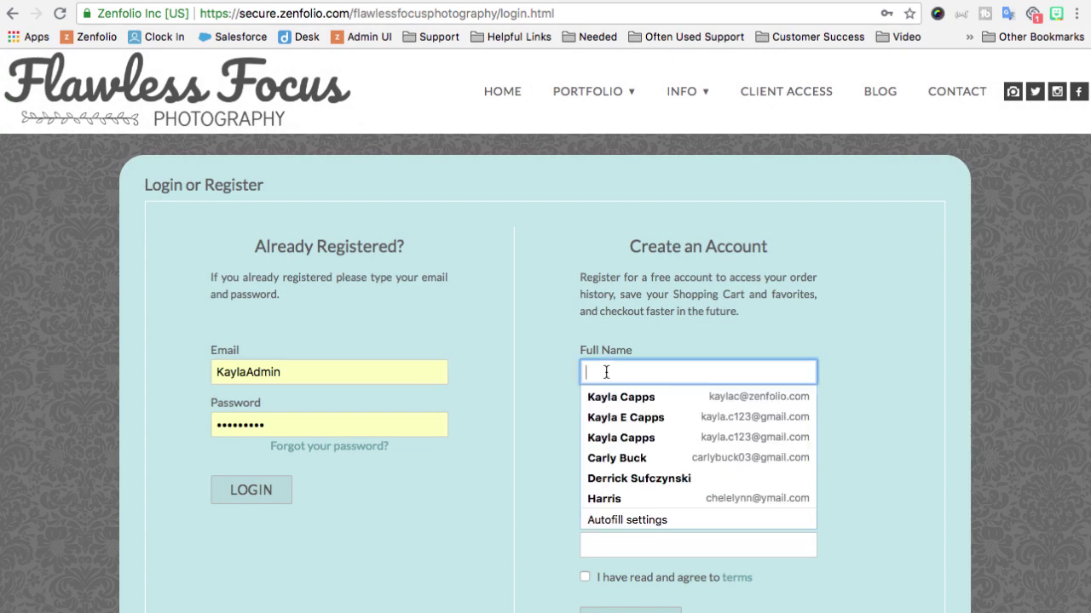
left_click(605, 316)
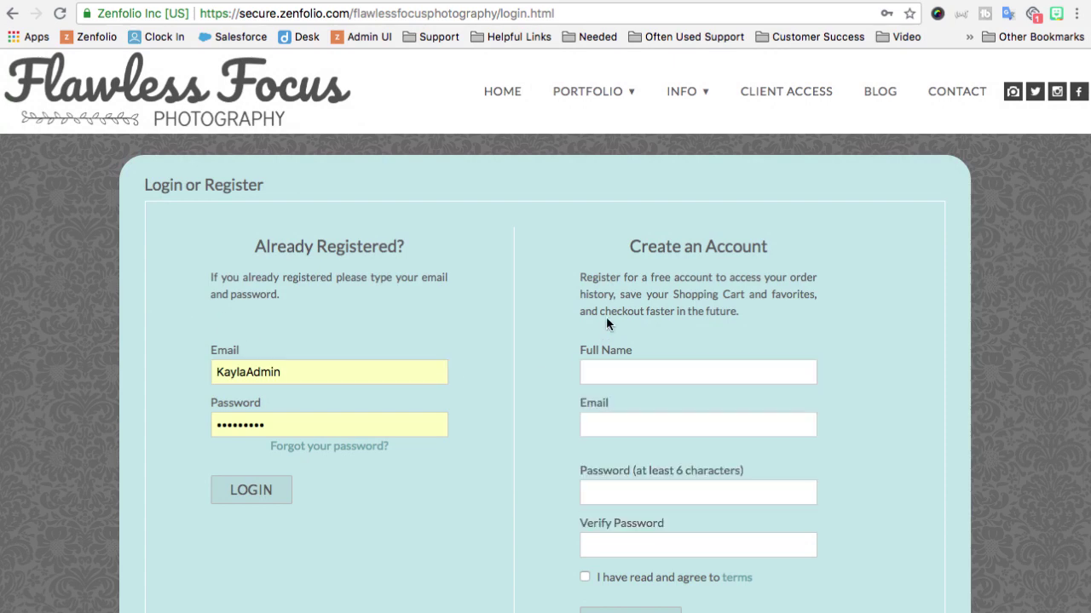
left_click(614, 375)
type("K")
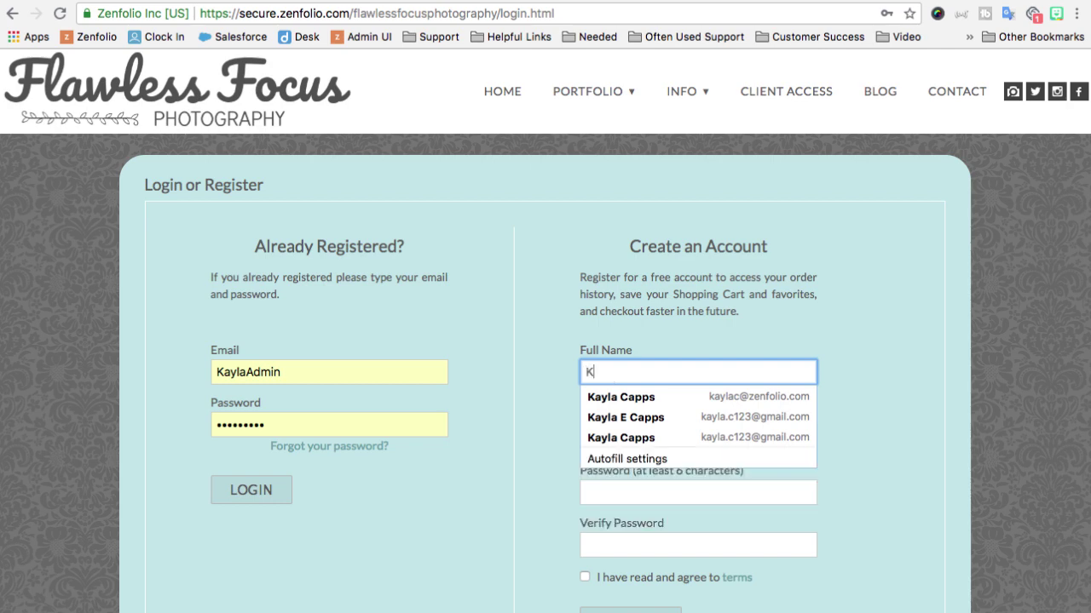
type("ayla Flaw")
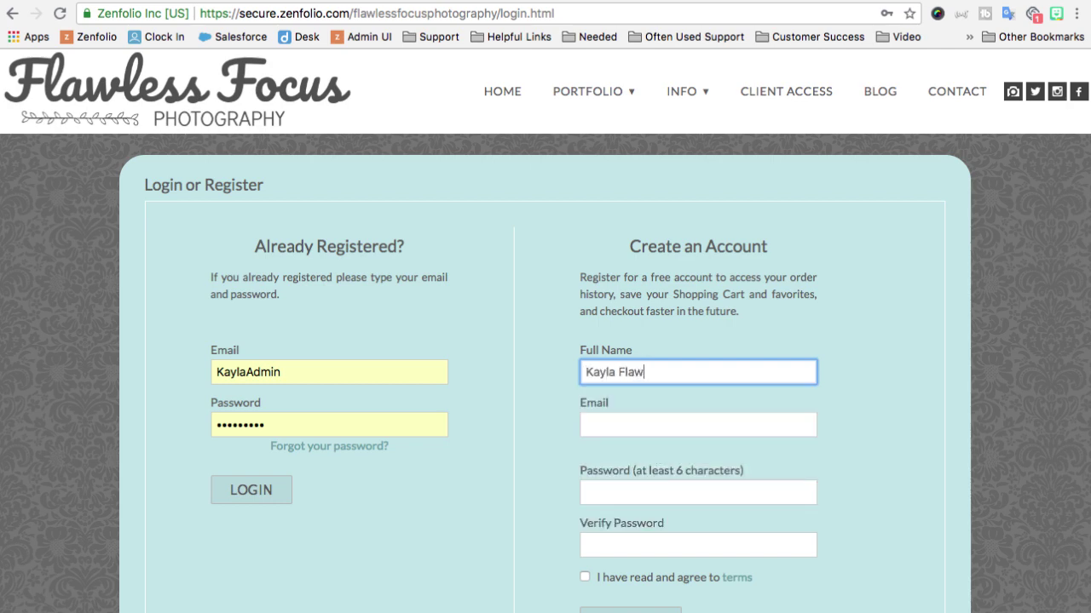
type("less Photography Test")
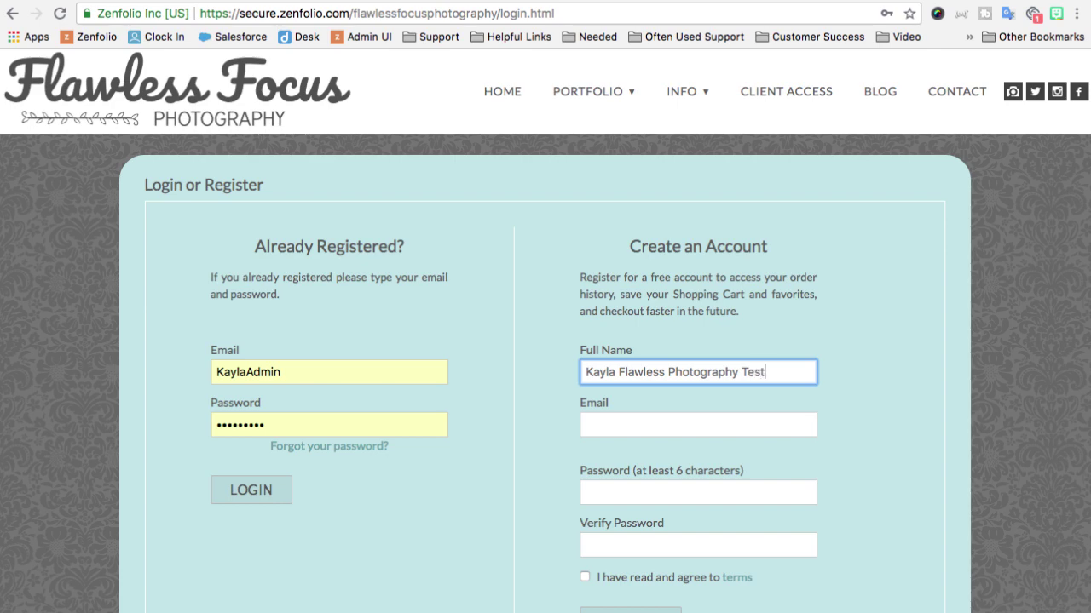
left_click(596, 425)
type("test@gmail.com")
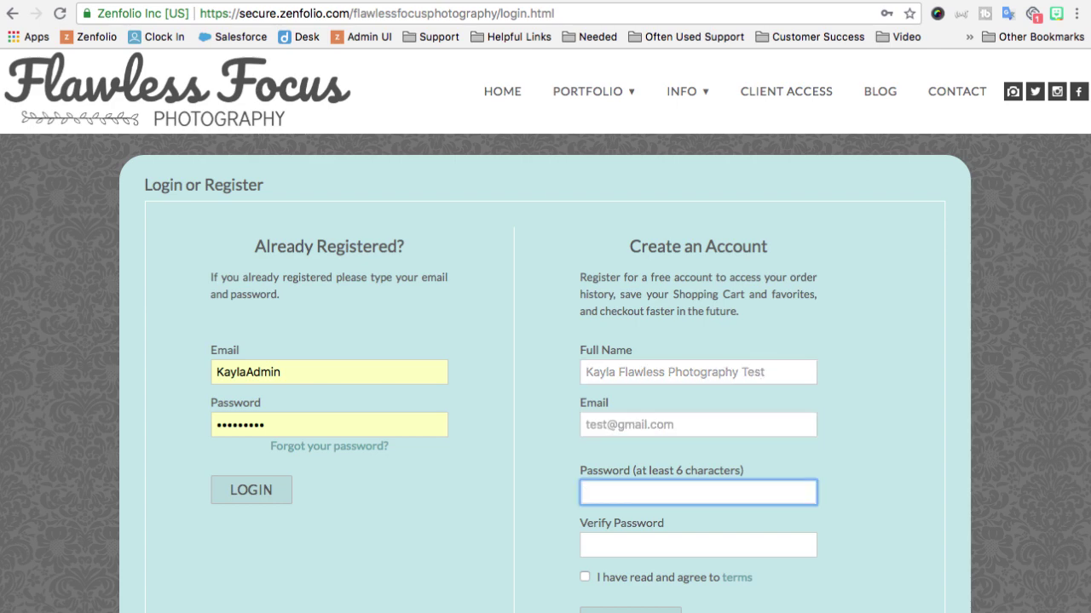
Step: Enter and verify the new account's password, agree to the terms, and submit the registration
type("•••••••••")
key("Tab")
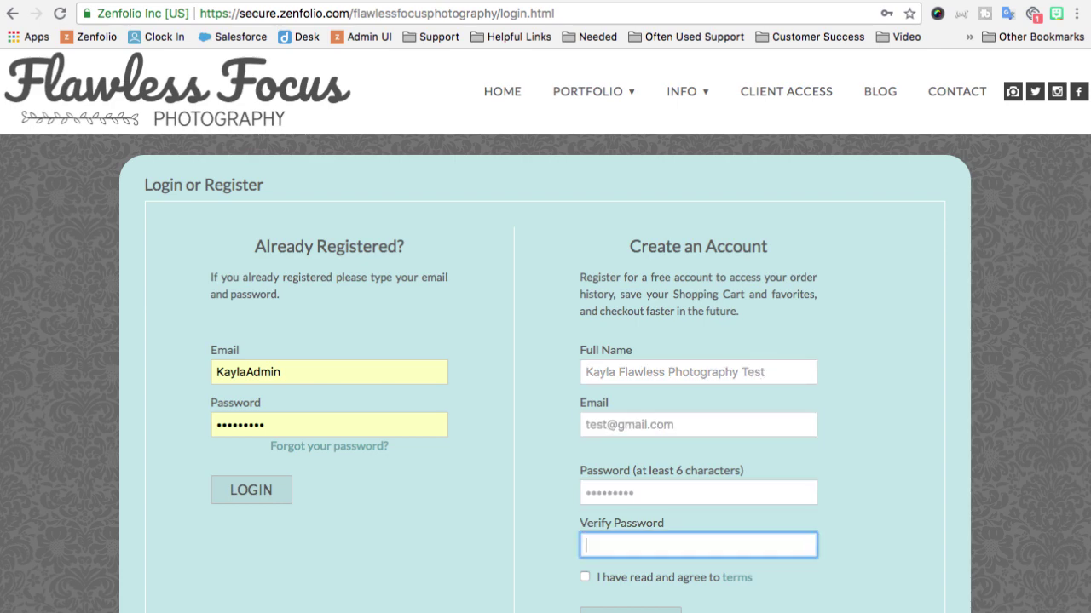
type("•••••••••")
left_click(584, 577)
left_click(631, 610)
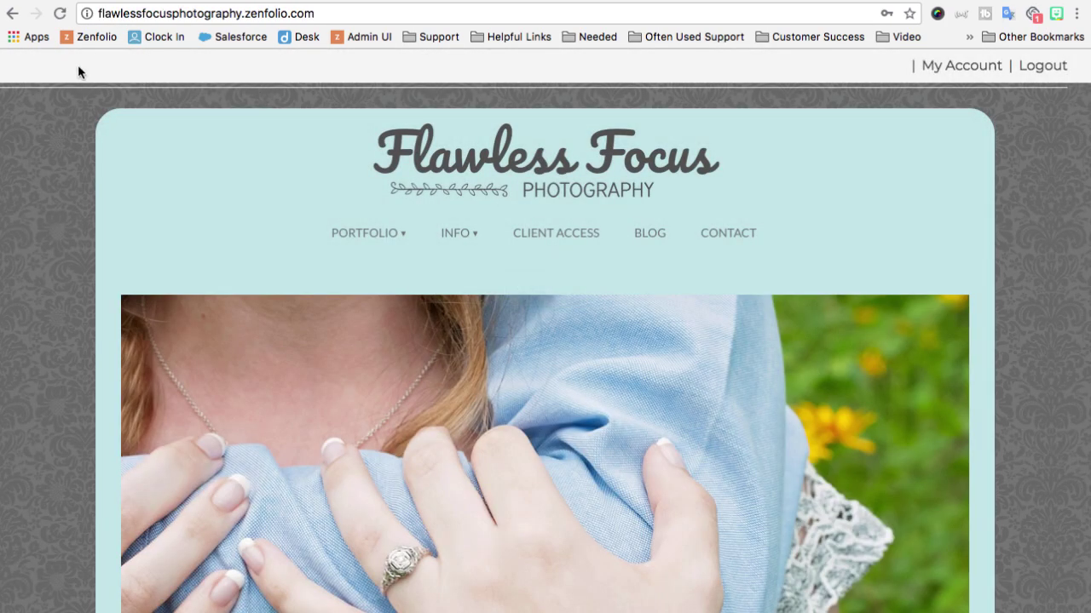
Step: View the visitor's My Account page, open the Weddings portfolio gallery and answer its access question with yes
left_click(967, 70)
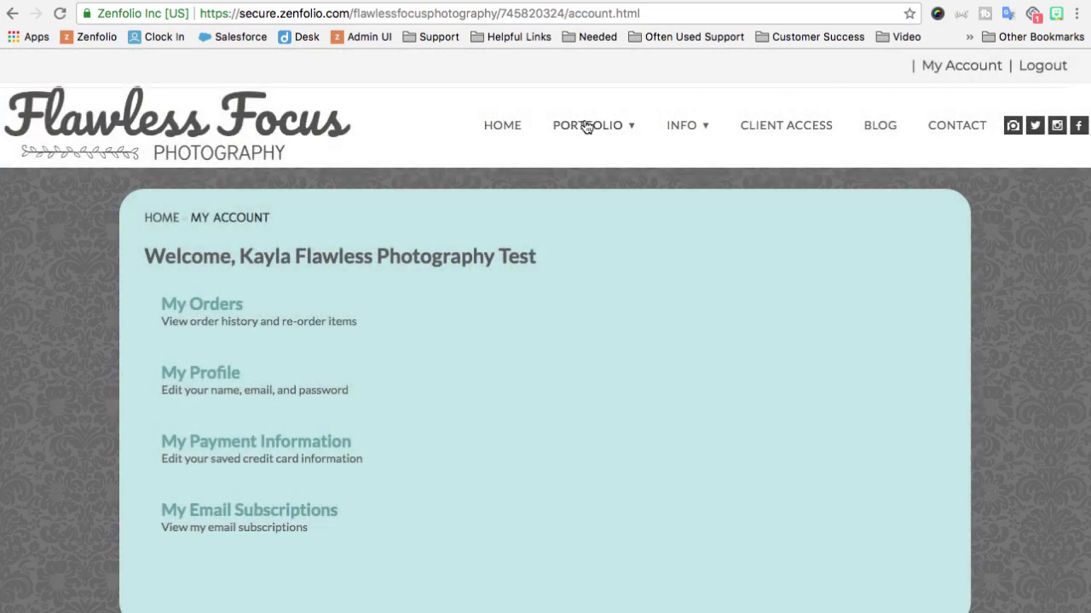
mouse_move(546, 128)
left_click(567, 161)
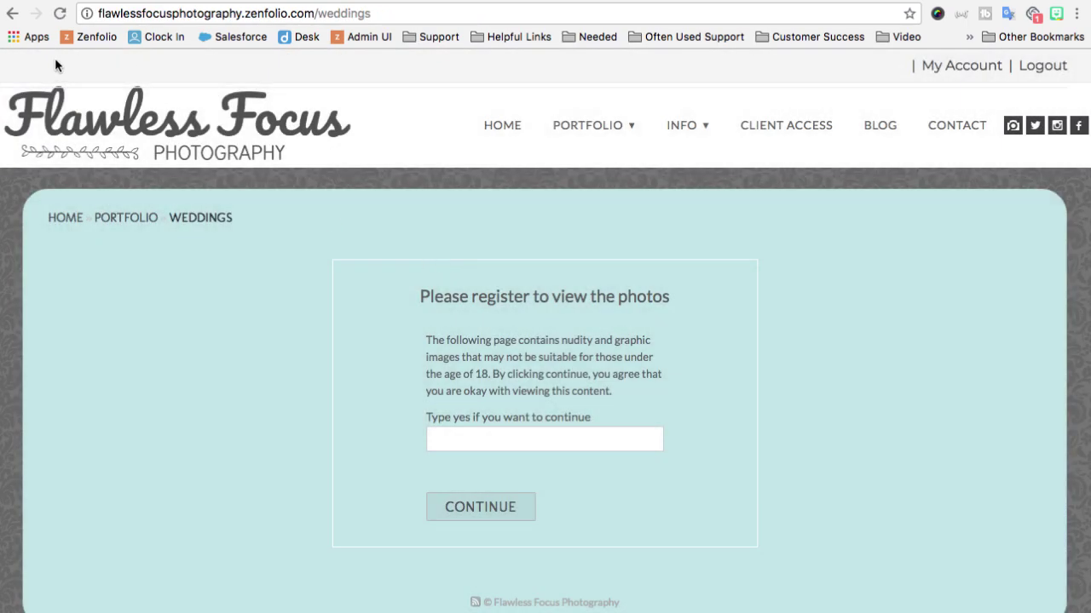
left_click(480, 440)
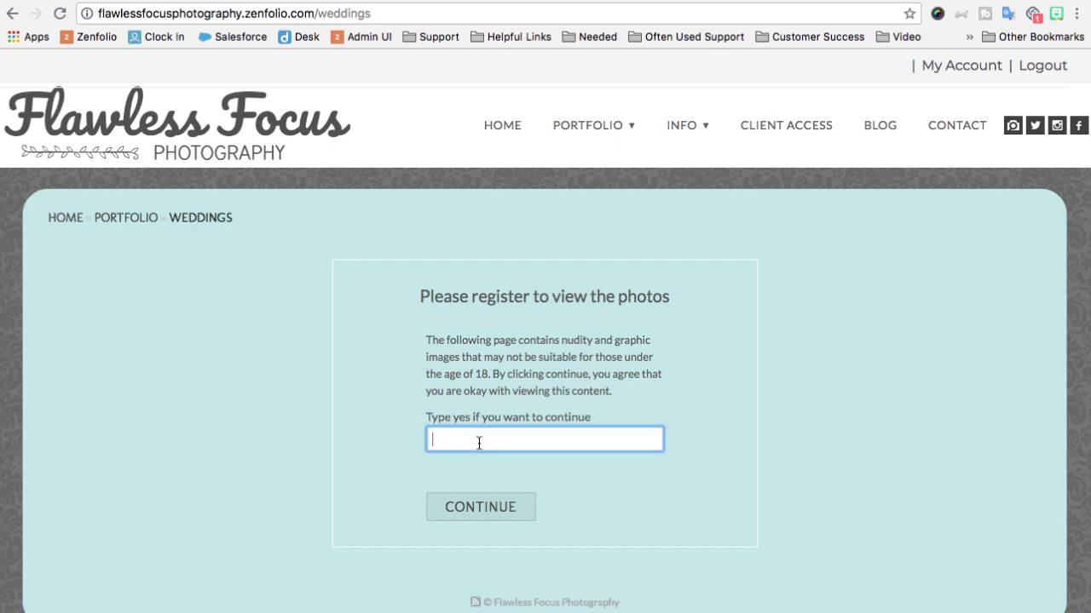
type("yes")
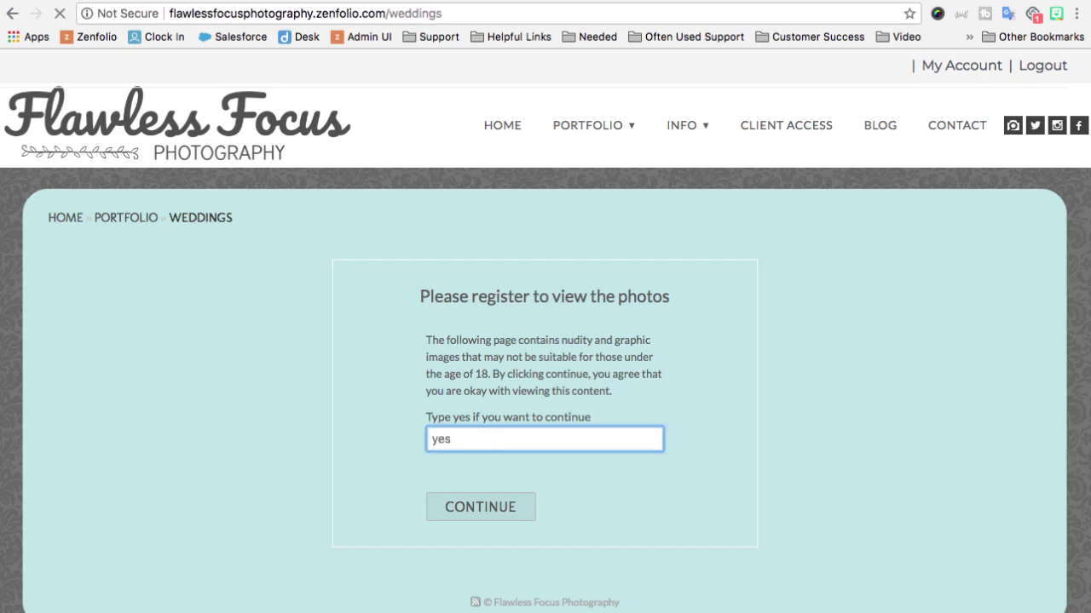
key("Return")
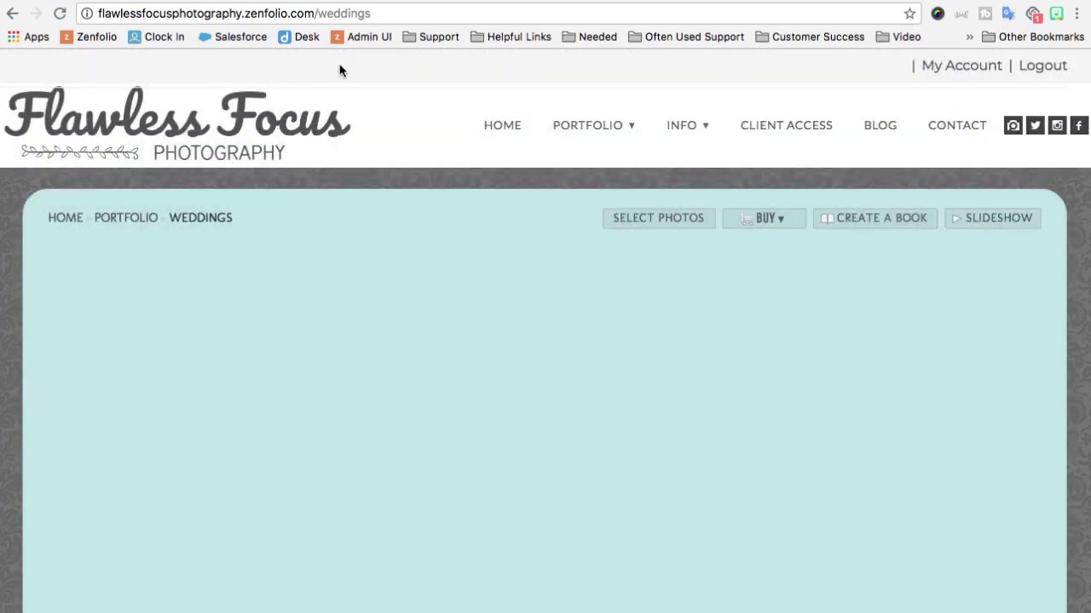
Step: Add the table 6 sign photo to the favorites and dismiss the notice about the selection
triple_click(60, 70)
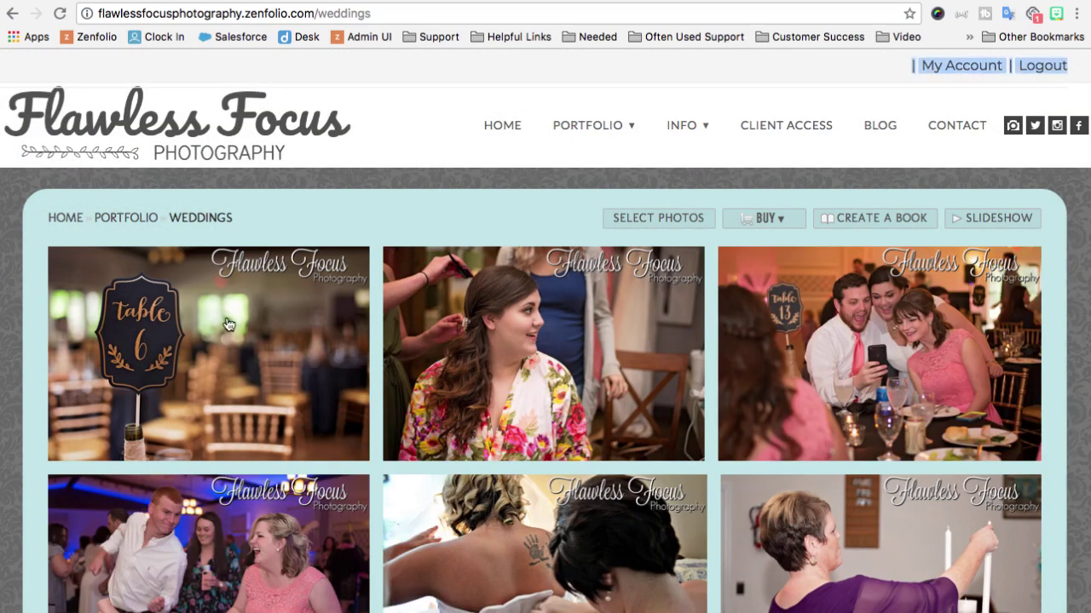
left_click(58, 261)
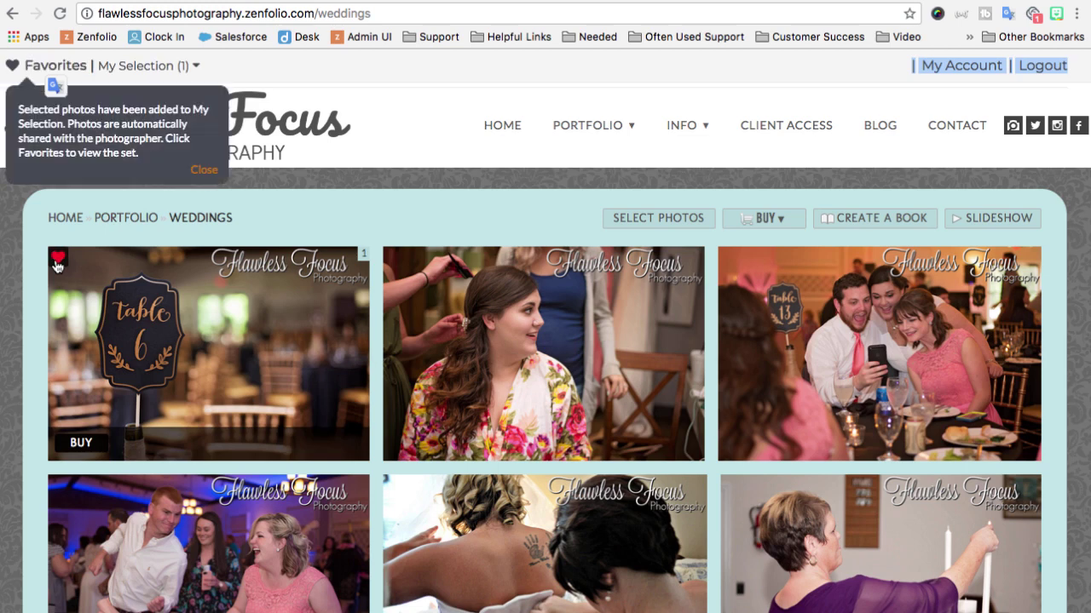
mouse_move(140, 73)
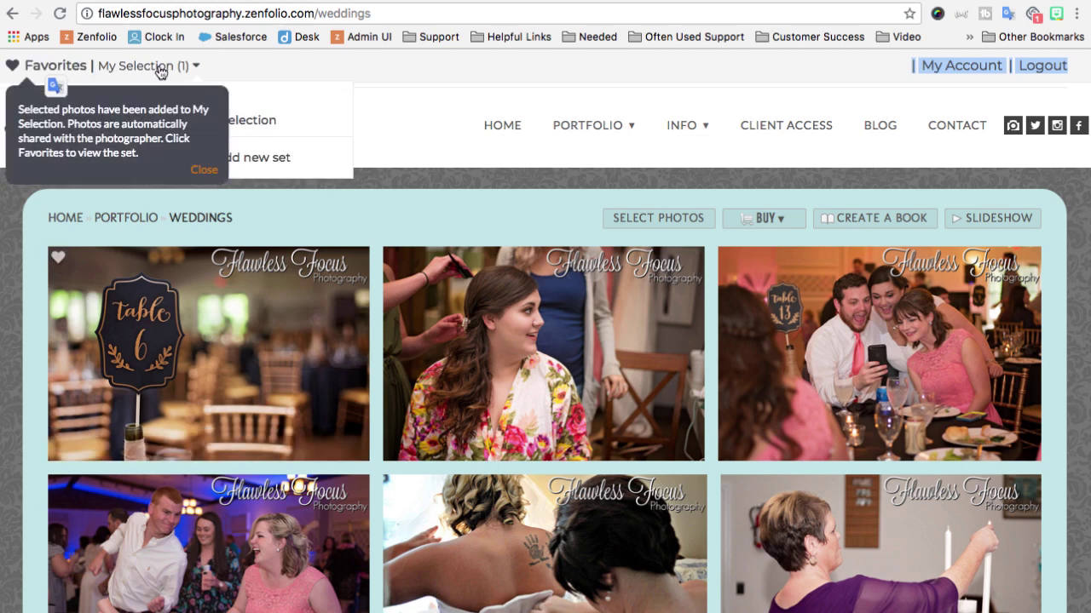
left_click(203, 170)
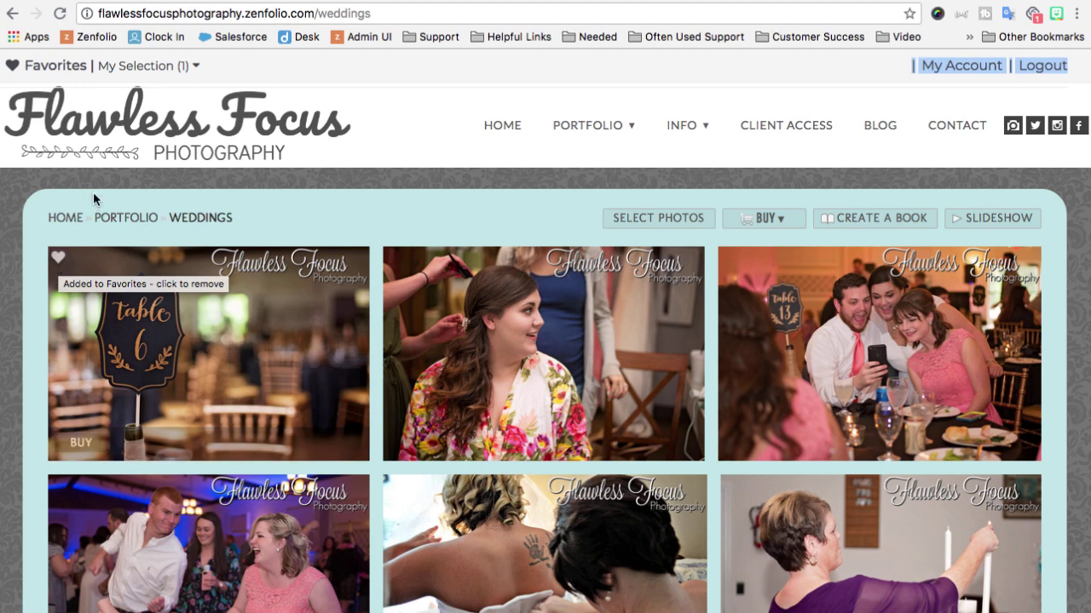
Step: Create a new favorites set named The Smith Wedding and view the list of available sets
left_click(156, 68)
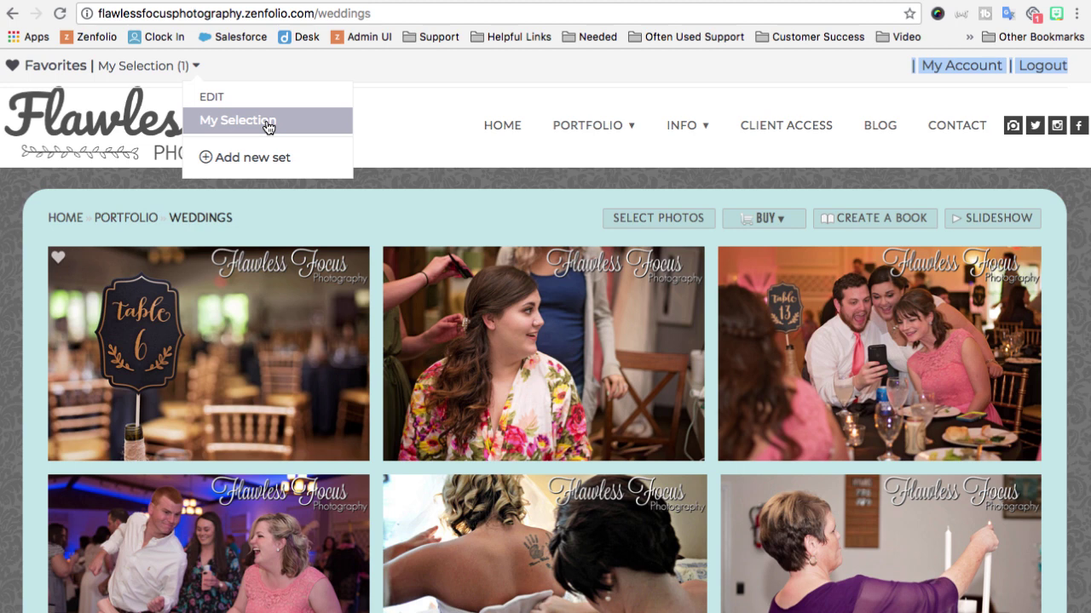
left_click(257, 169)
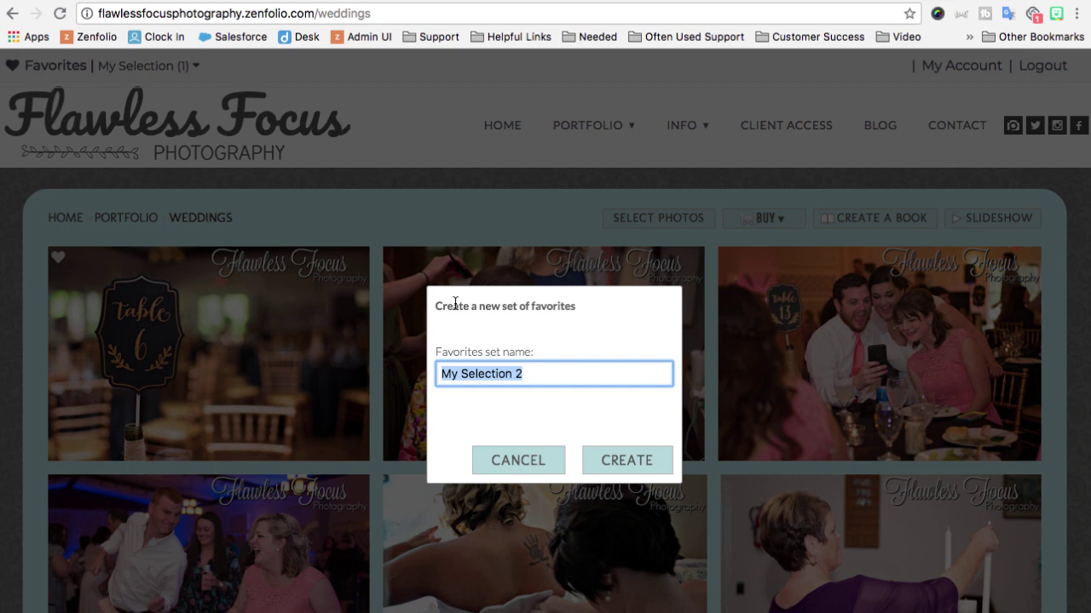
type("The Smith Wedding")
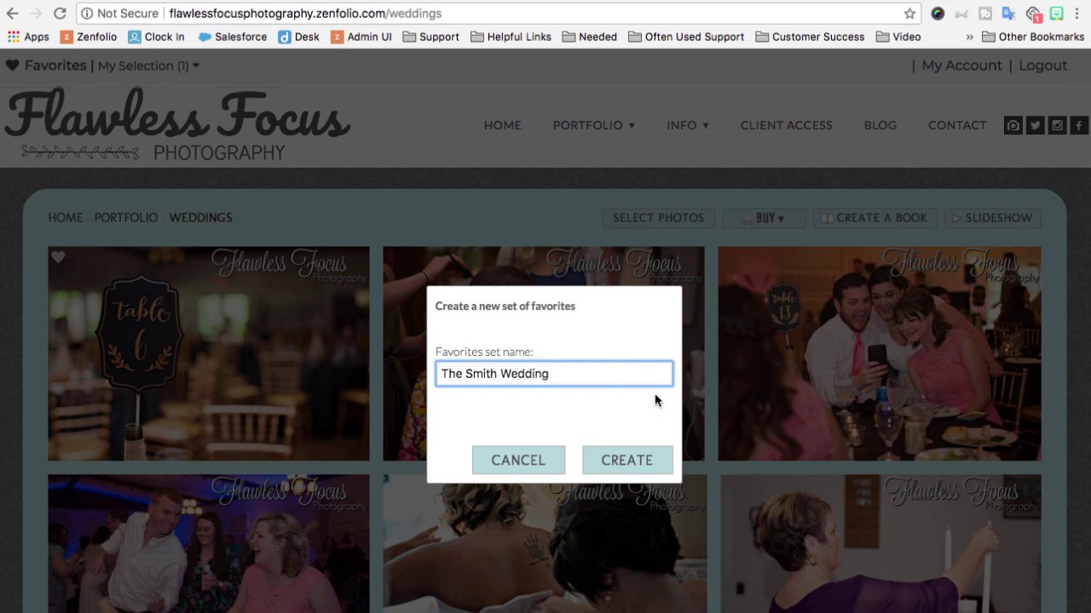
left_click(645, 460)
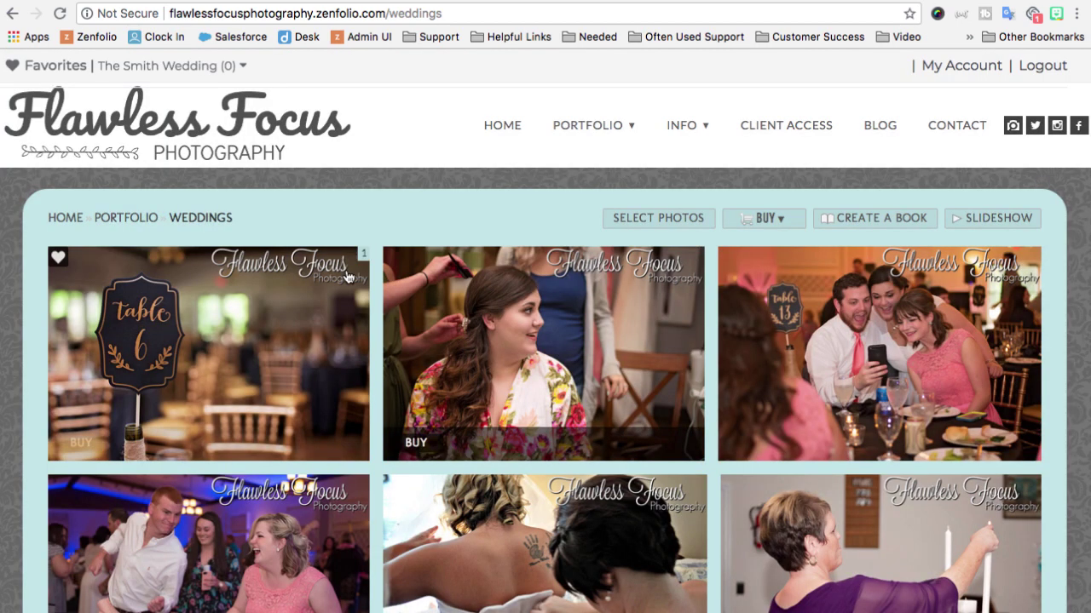
left_click(166, 68)
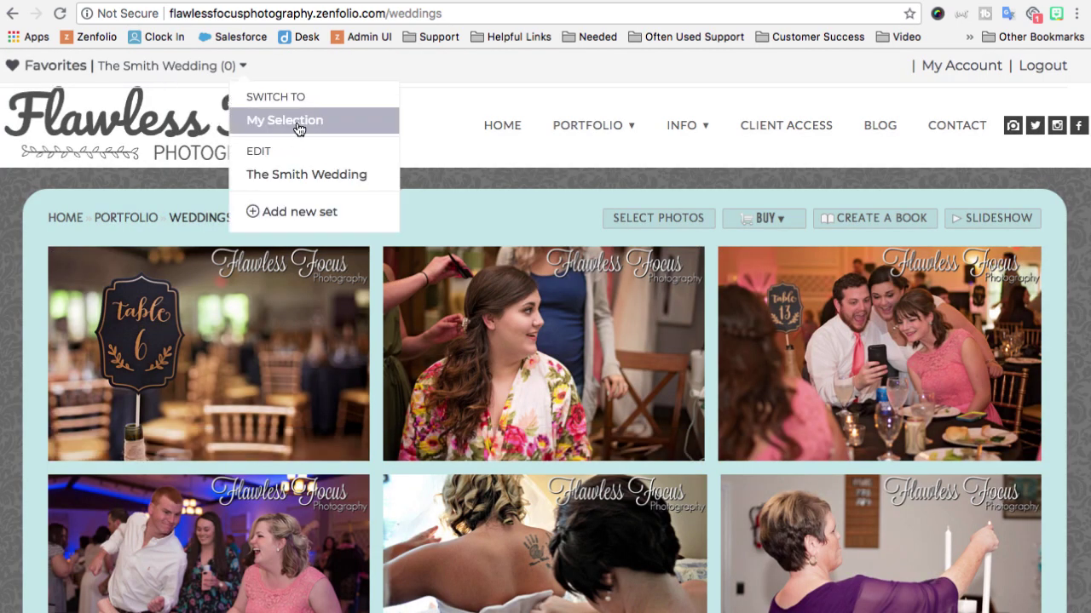
left_click(465, 98)
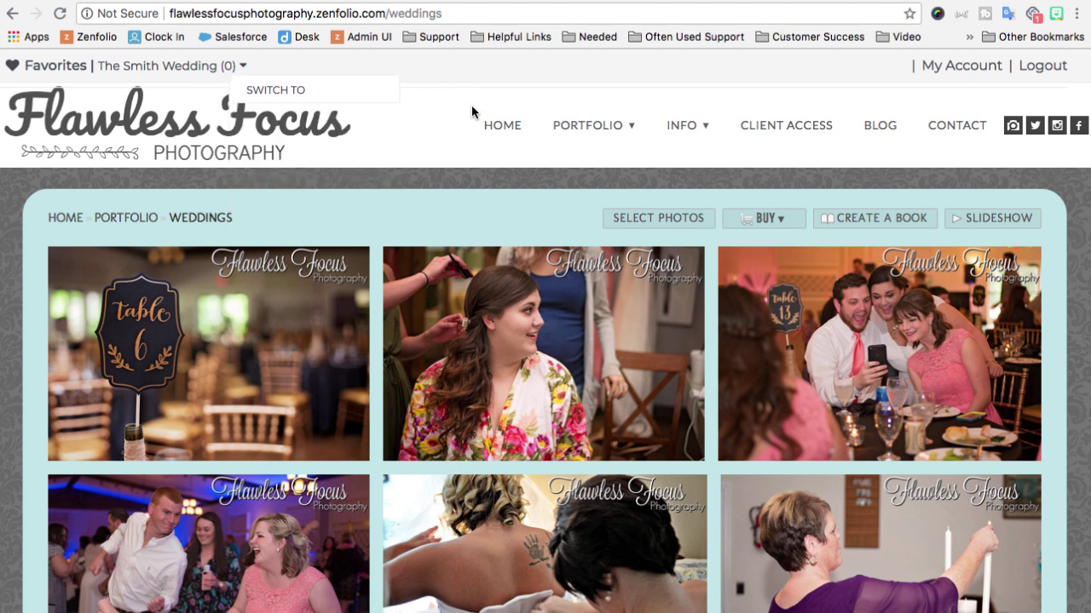
Step: Add the table 6 sign photo to The Smith Wedding favorites set and log out of the visitor account
left_click(58, 263)
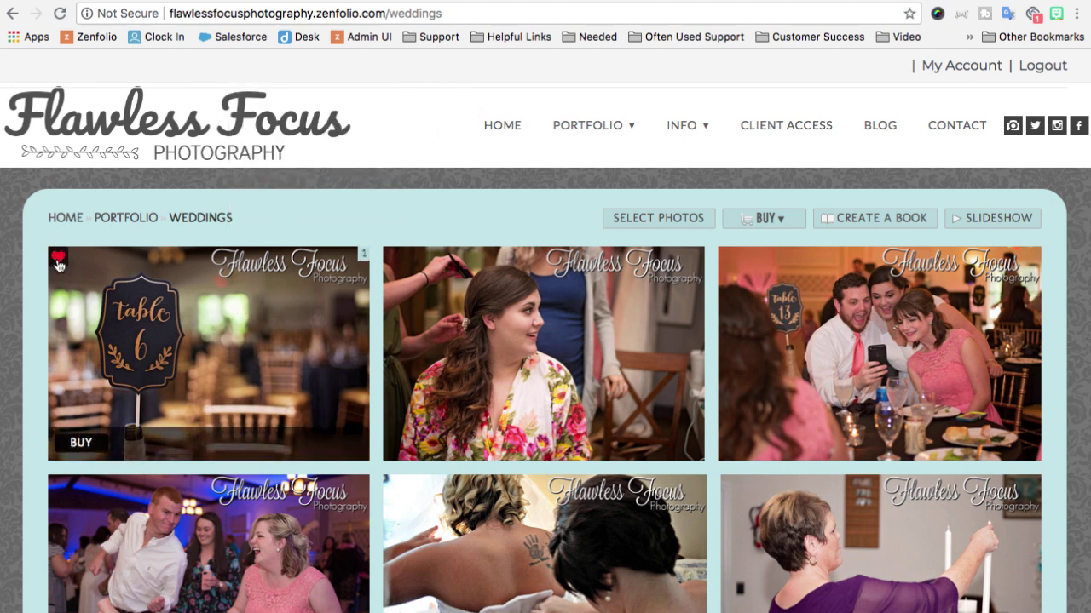
left_click(162, 71)
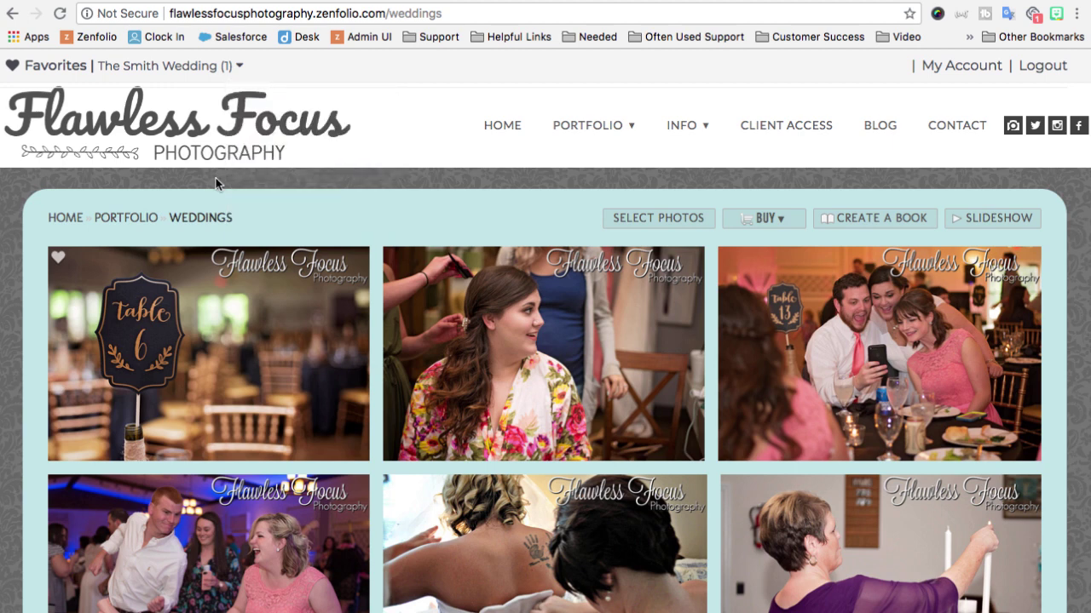
mouse_move(196, 71)
left_click(1043, 67)
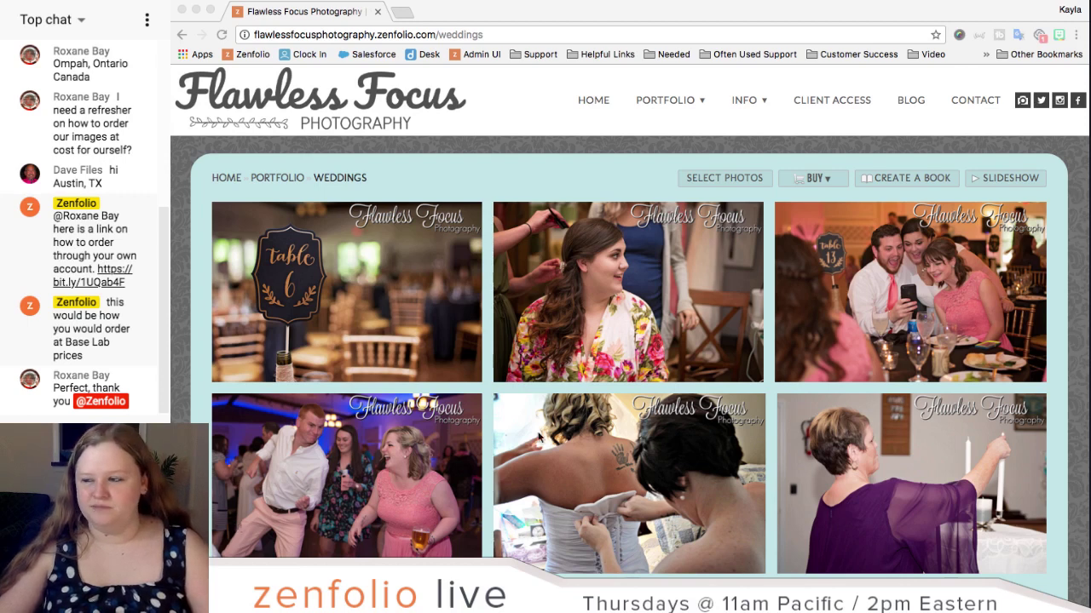
Step: Log in to Zenfolio as flawlessfocusphotography with the saved account password and go to the editor
left_click(253, 55)
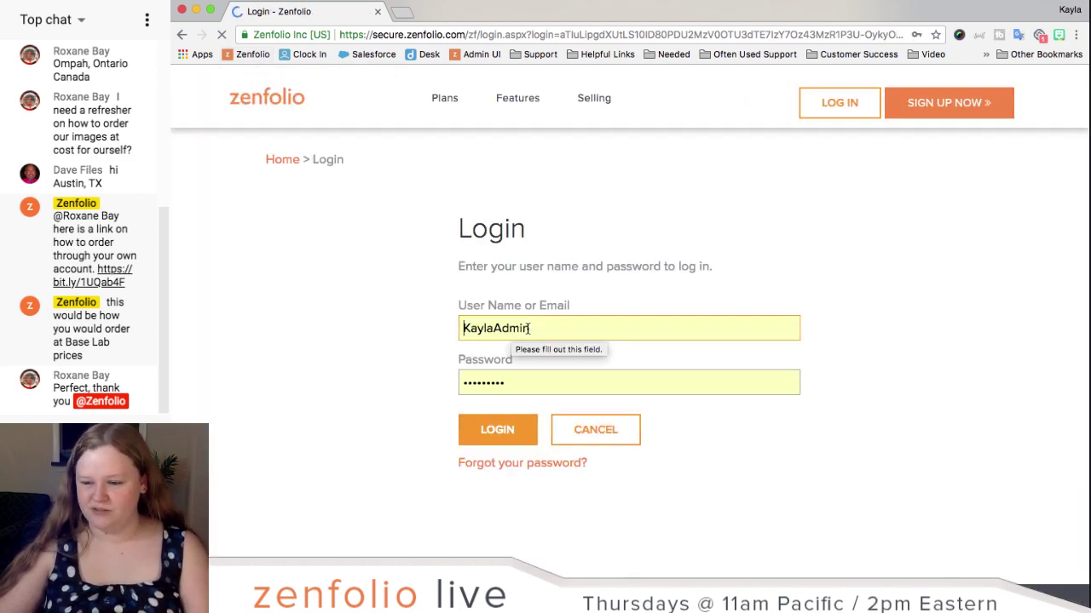
left_click(474, 328)
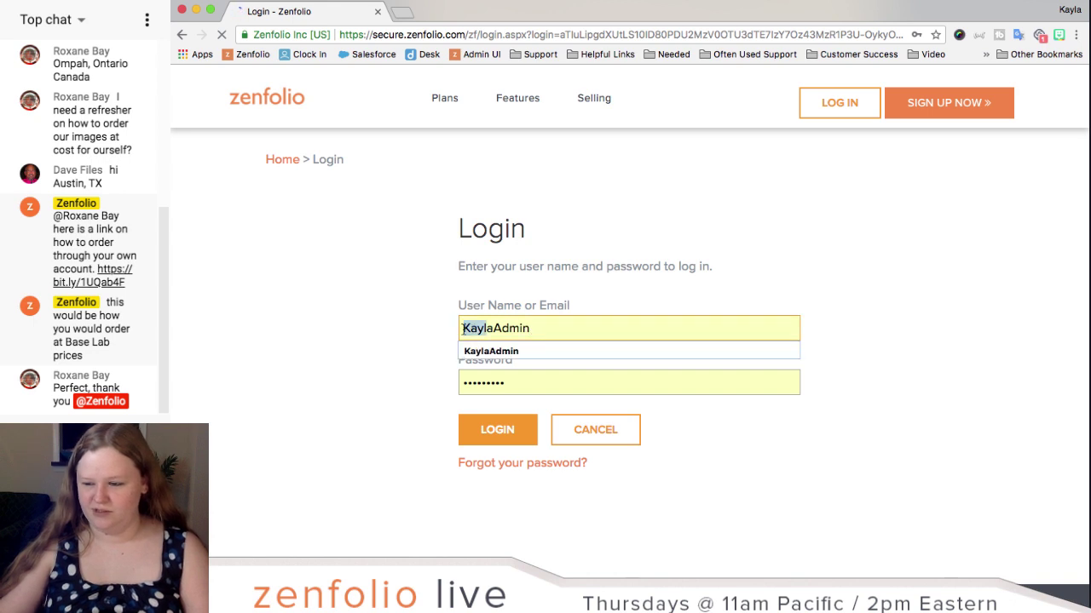
left_click_drag(533, 328, 461, 328)
type("flaw")
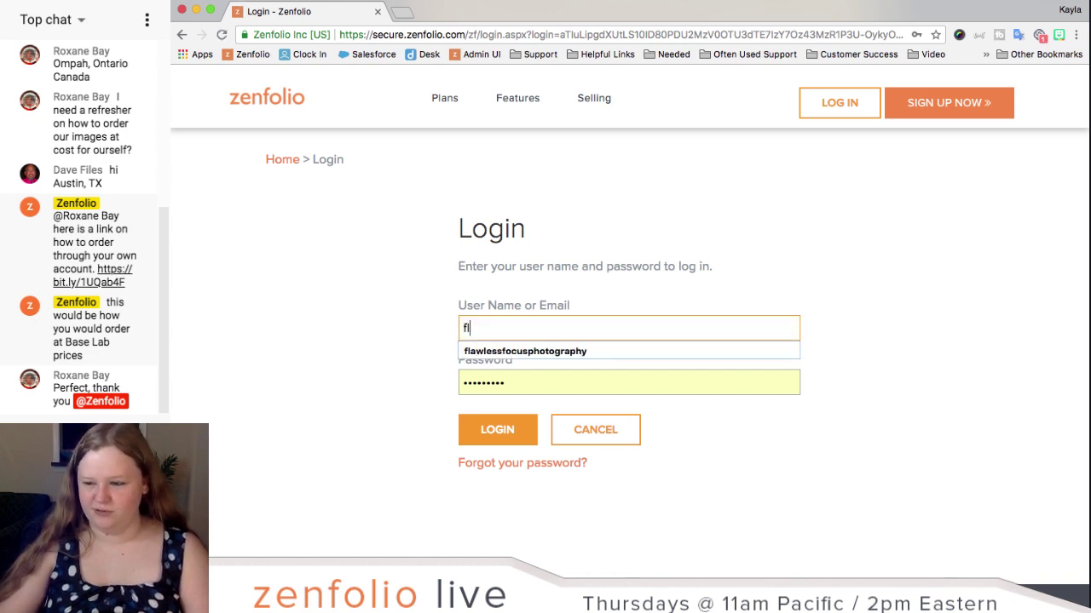
left_click(490, 351)
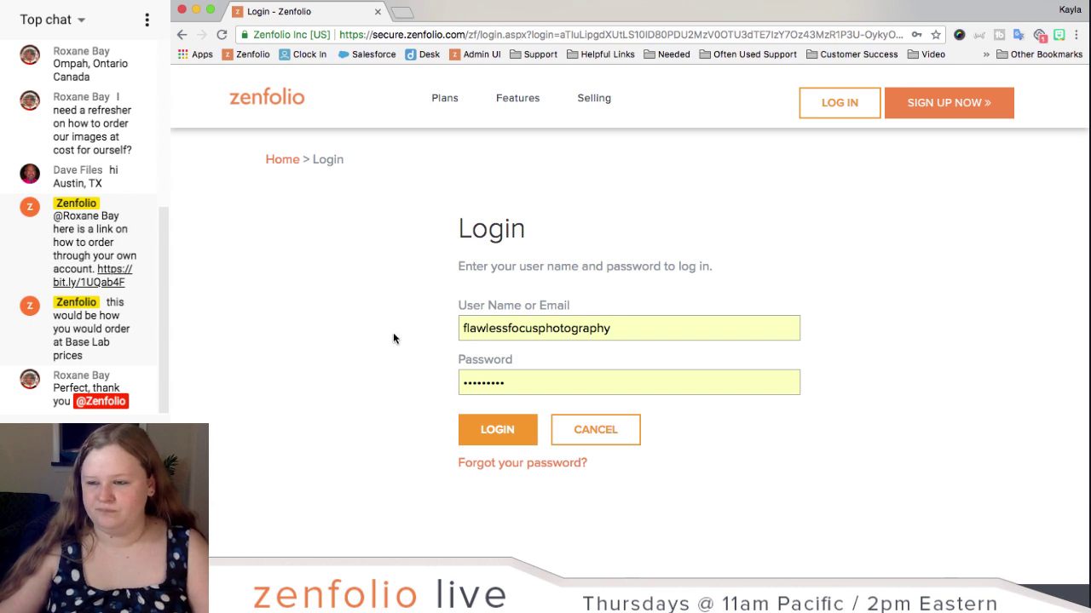
key("Return")
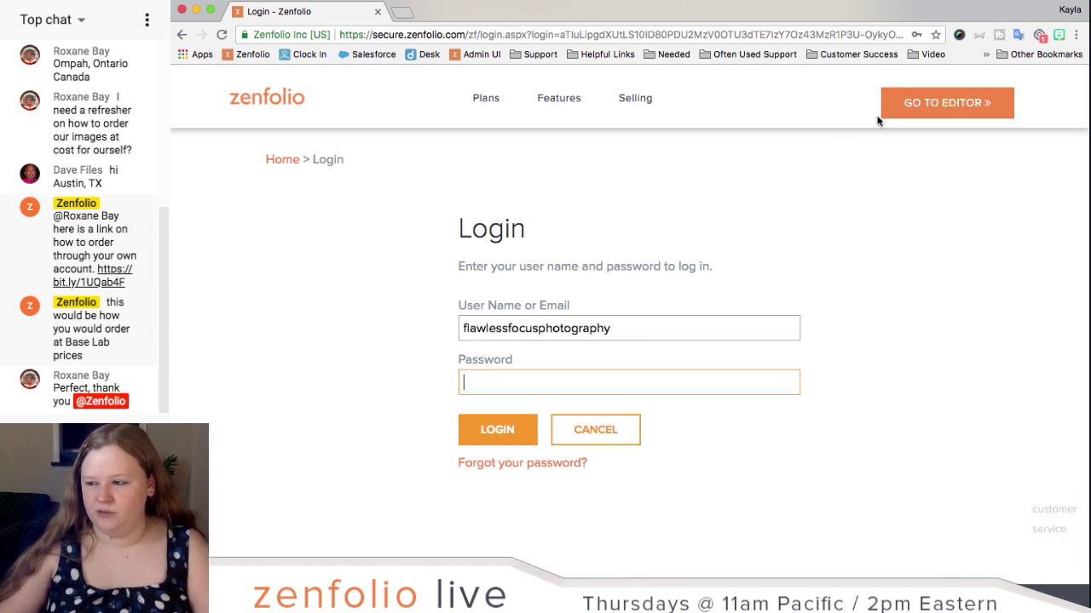
left_click(909, 114)
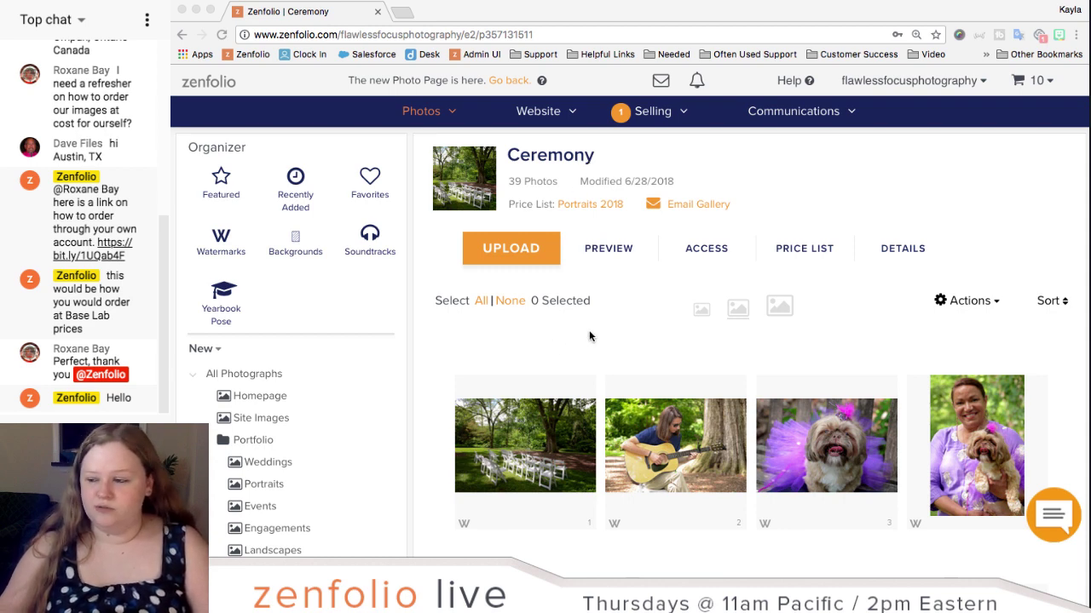
Step: Select the photo of white chairs under the trees in the Ceremony gallery and start buying products with it
left_click(862, 338)
left_click(960, 305)
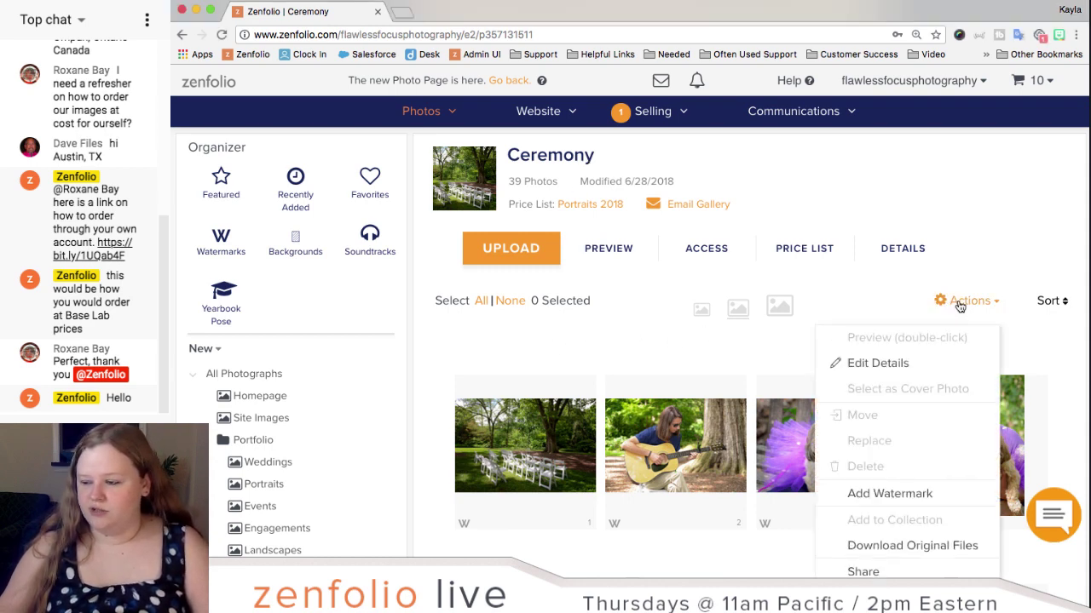
scroll(784, 304, "down", 2)
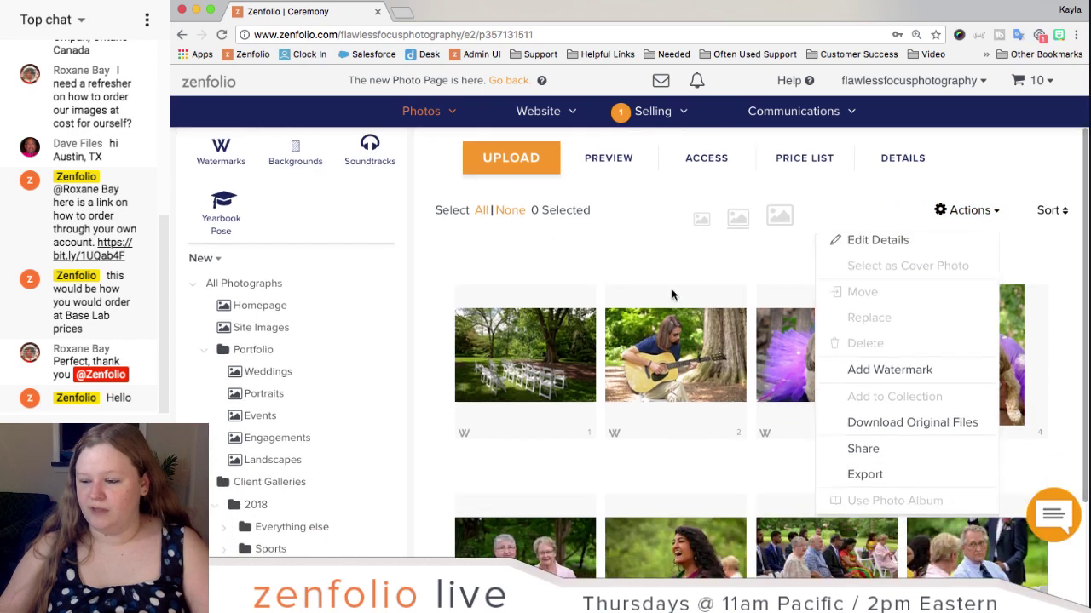
left_click(547, 367)
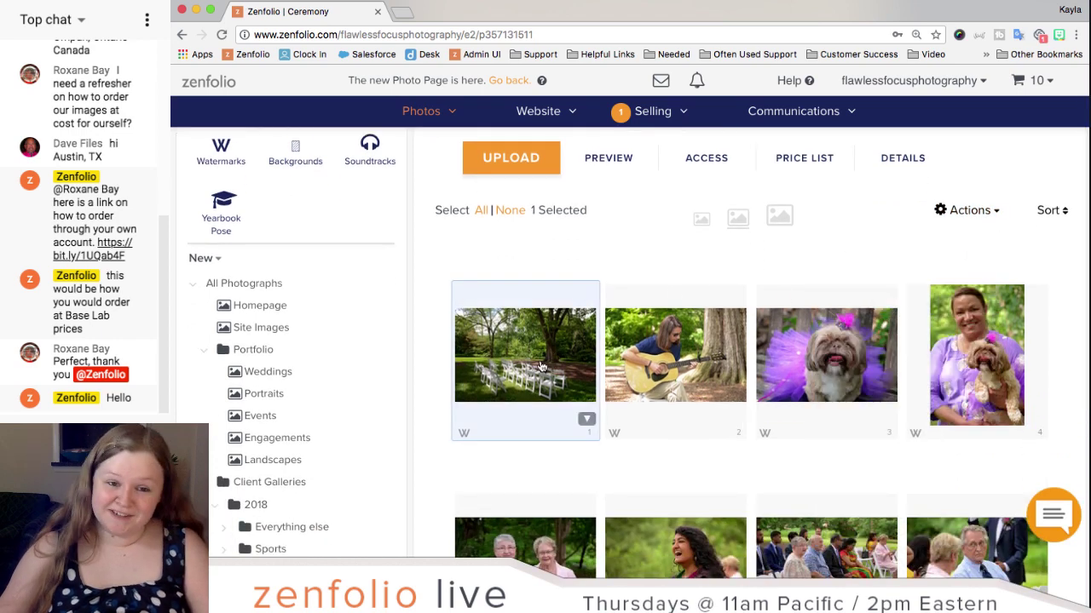
left_click(950, 211)
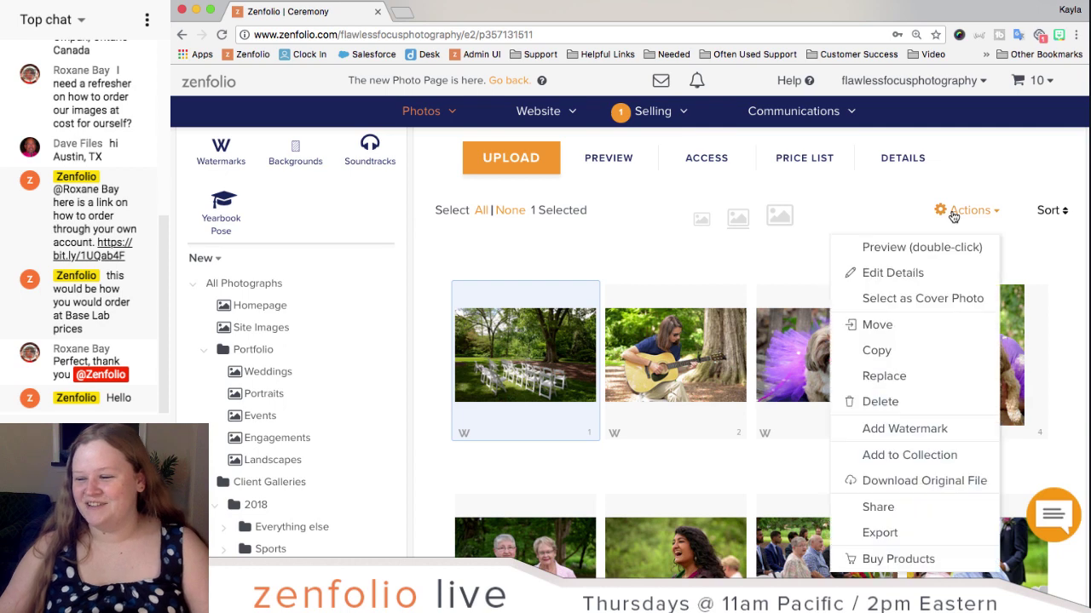
left_click(894, 555)
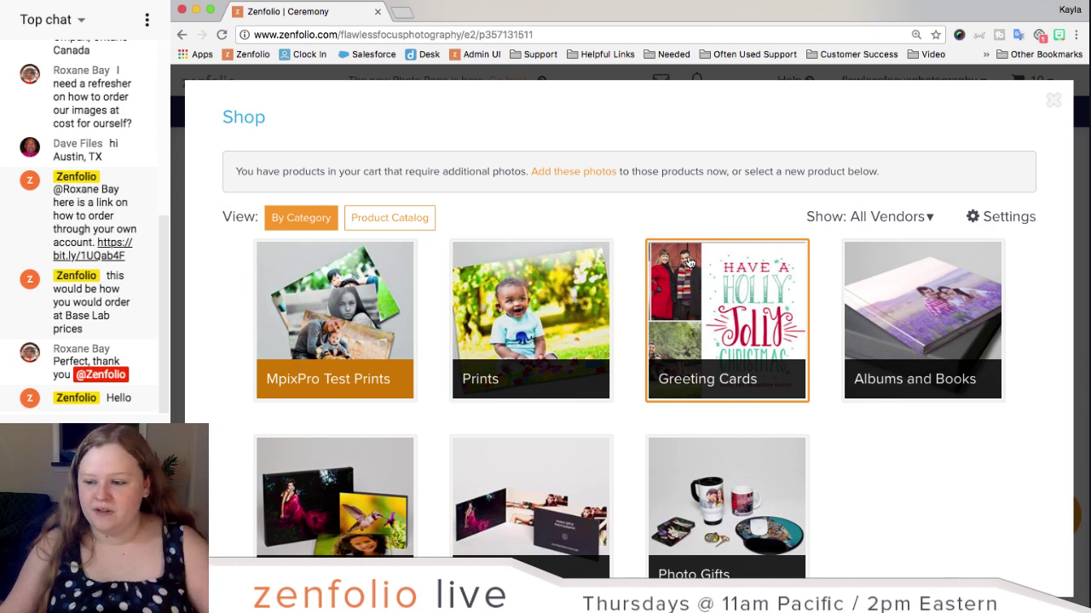
Step: Choose an 8" x 12" Standard Print from all prints and add it to the cart
left_click(553, 303)
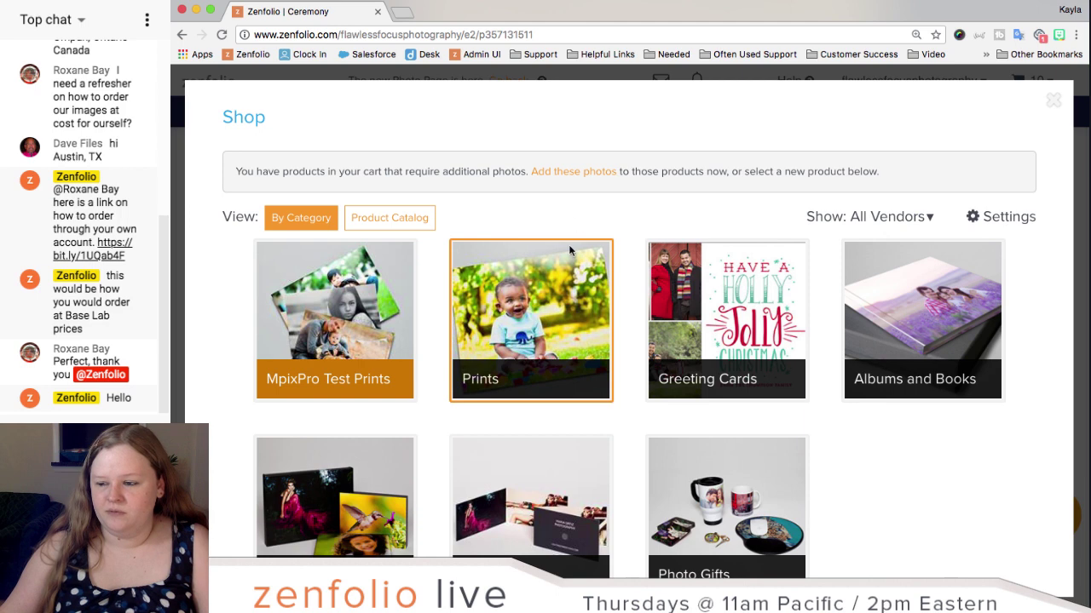
scroll(535, 300, "down", 5)
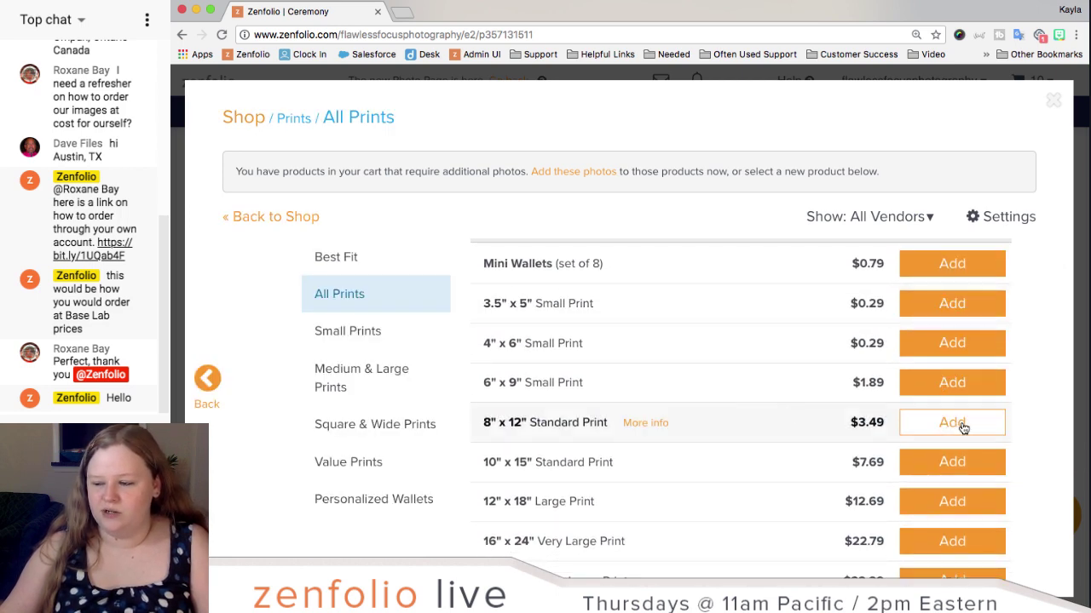
left_click(961, 424)
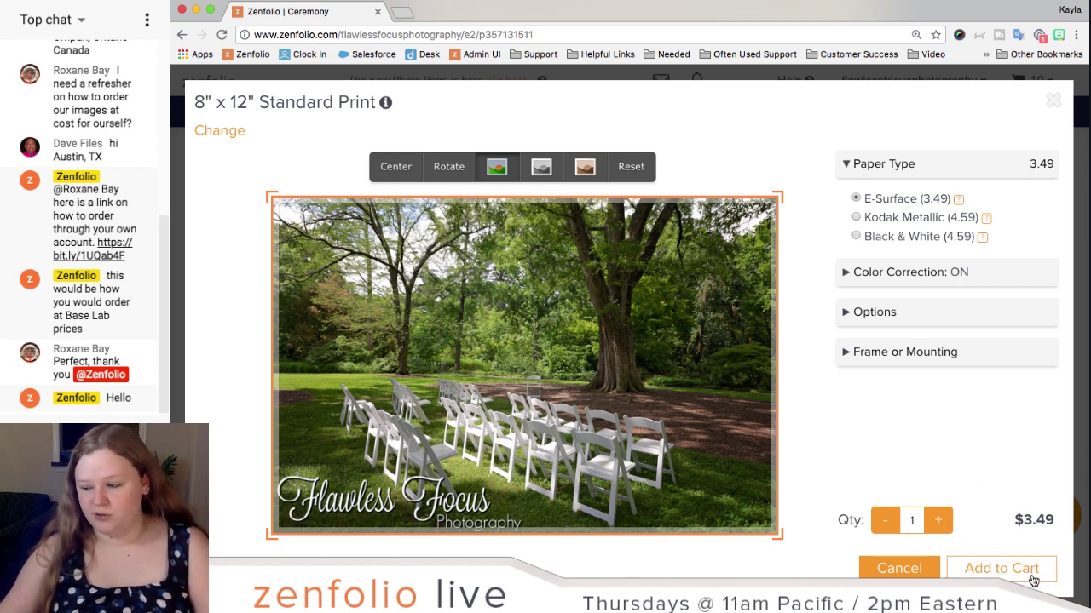
left_click(1001, 568)
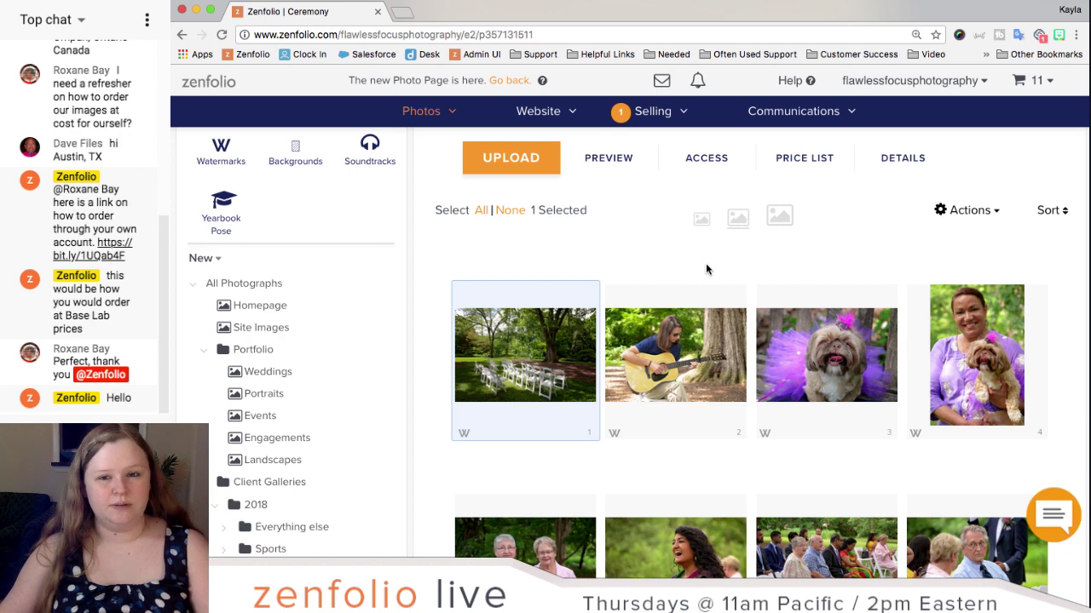
Step: View the actions available for the guitar player photo and clear the photo selection
left_click(694, 336)
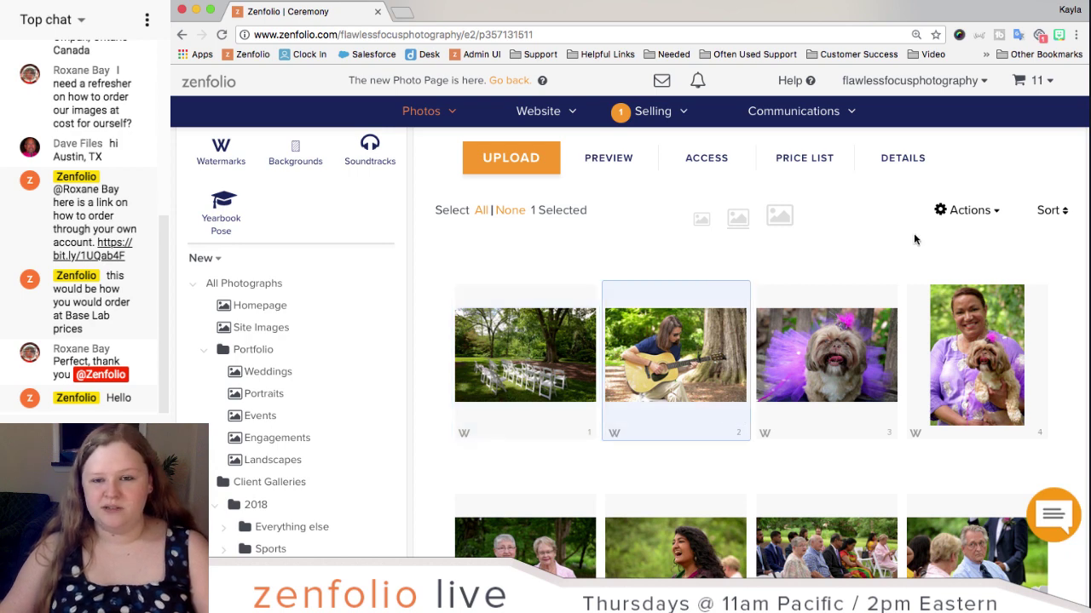
left_click(956, 213)
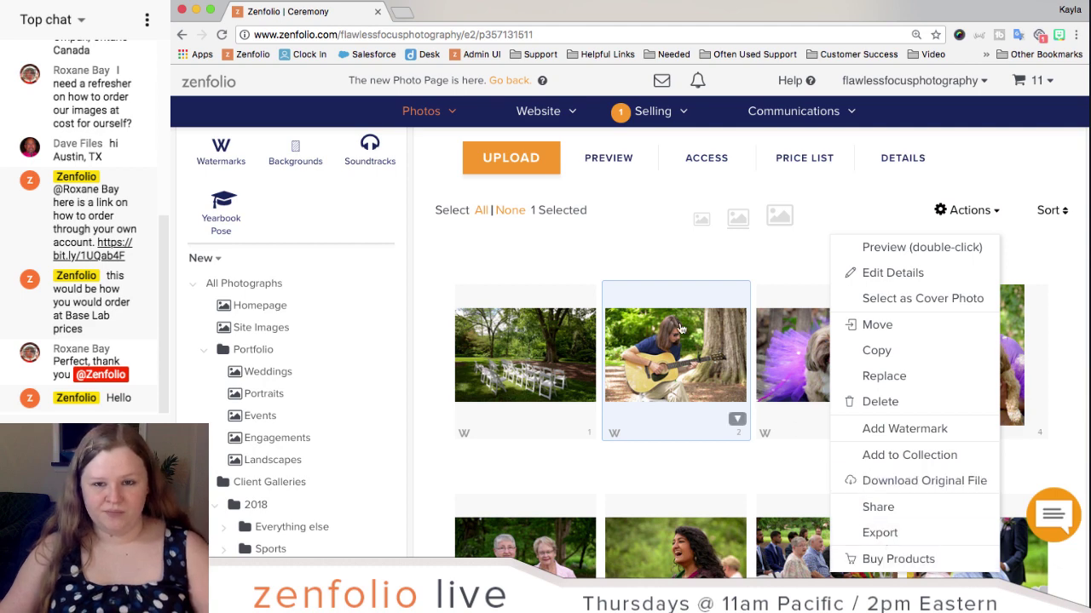
left_click(617, 266)
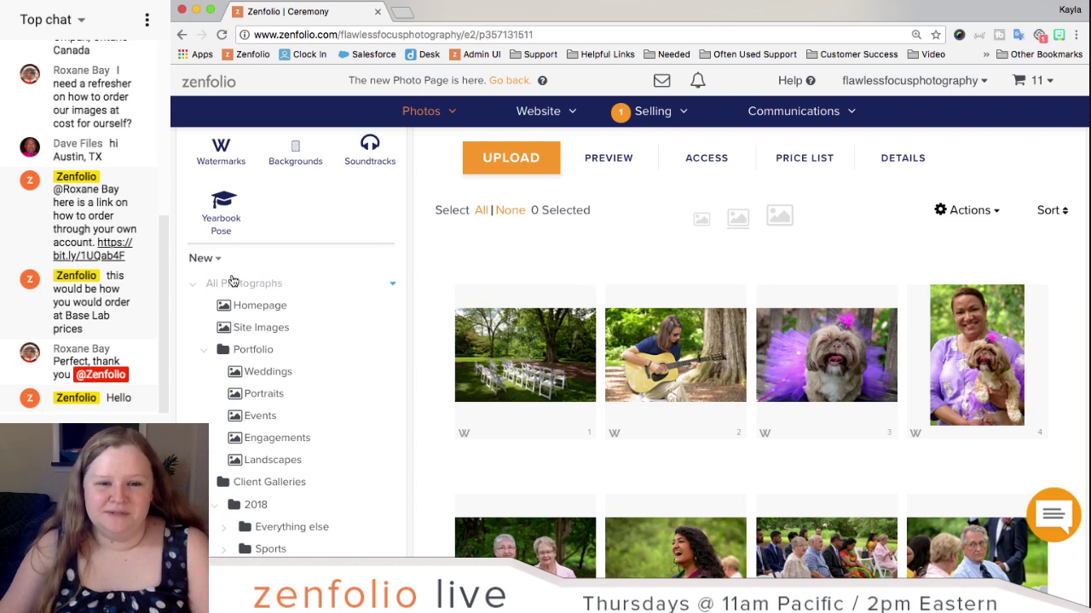
scroll(256, 283, "up", 1)
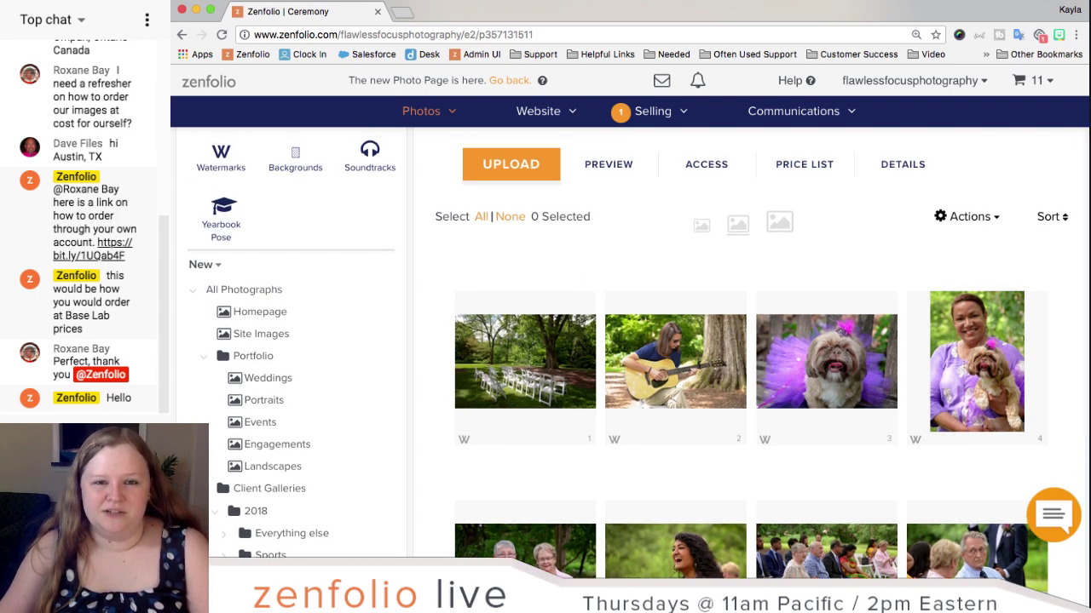
scroll(94, 221, "up", 1)
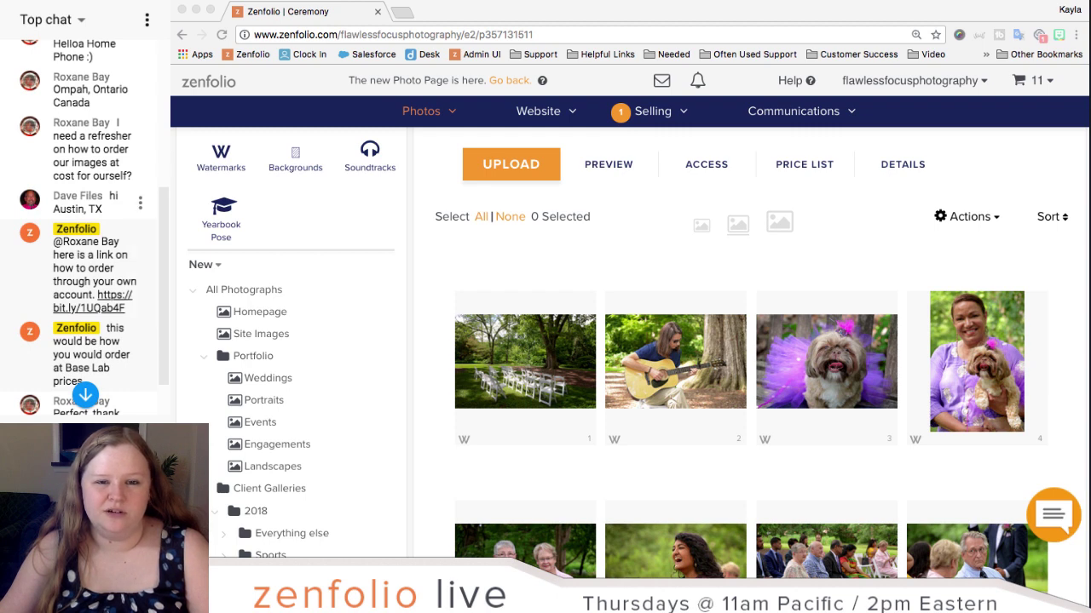
scroll(128, 205, "down", 1)
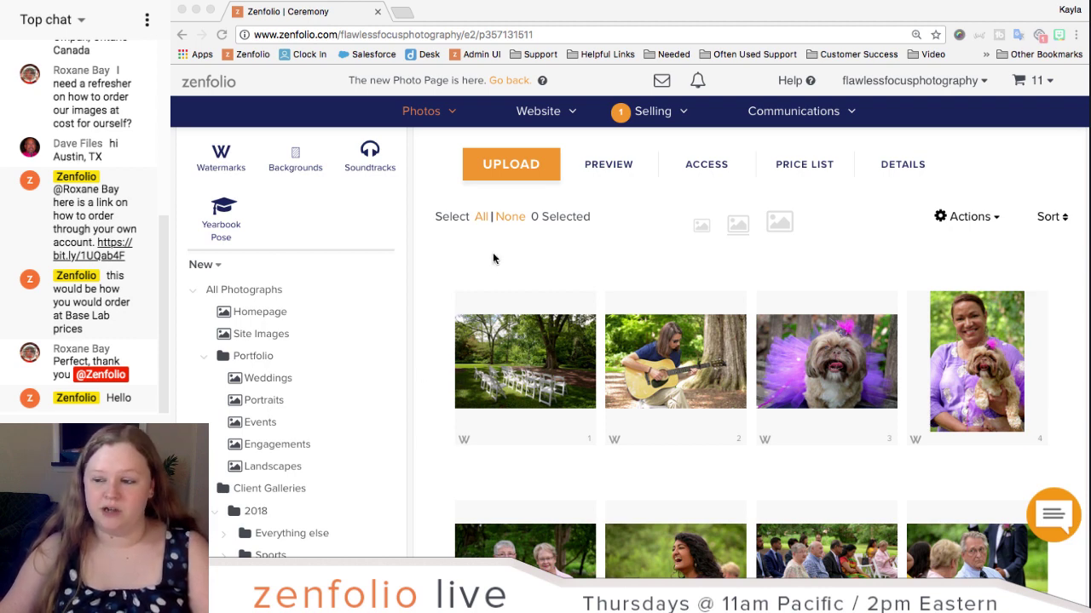
Step: Open the photographer's own website homepage and view its Contact page
left_click(550, 114)
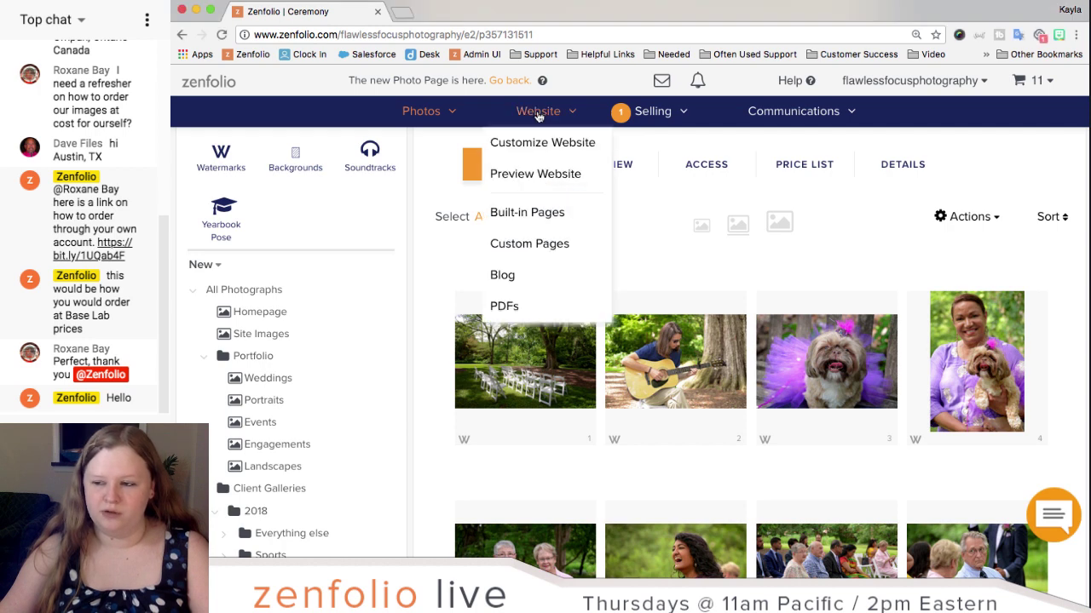
mouse_move(916, 82)
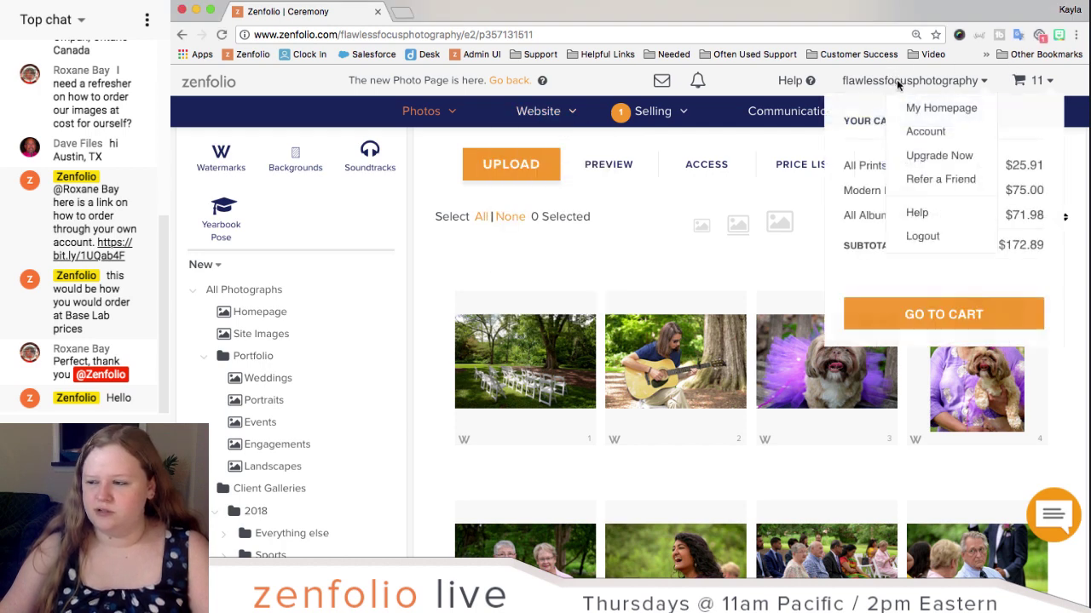
left_click(918, 113)
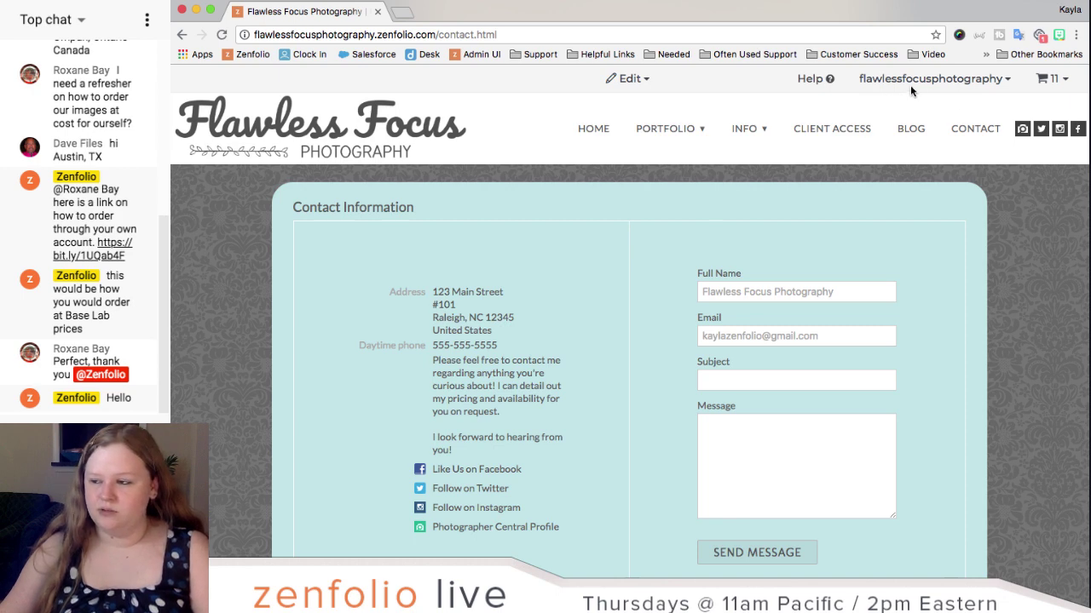
Step: Open the account's Contact Information settings and review the contact fields and the Other text shown to visitors
mouse_move(921, 82)
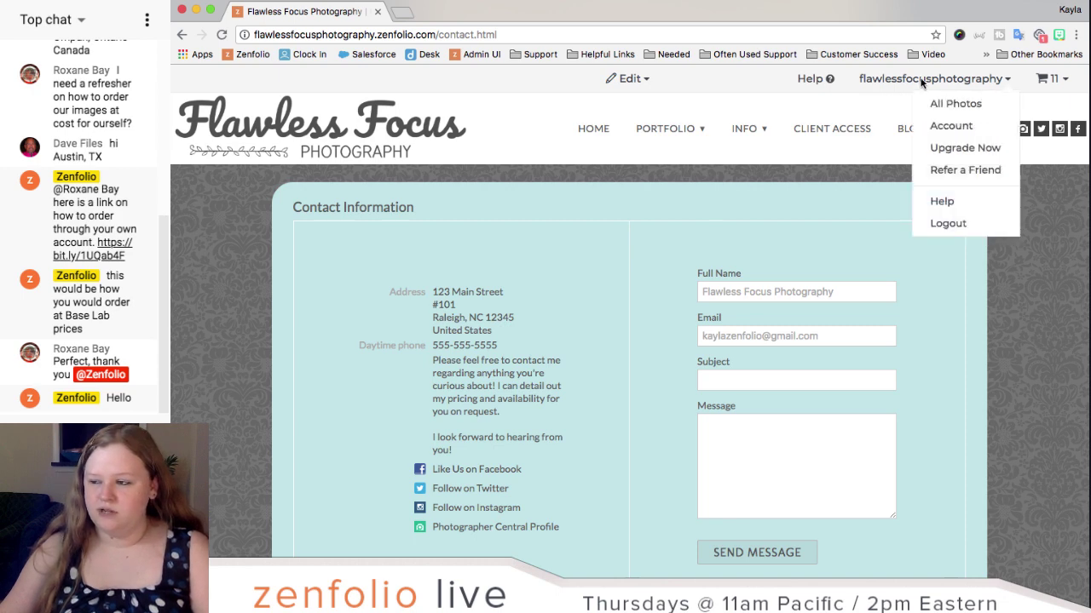
left_click(944, 129)
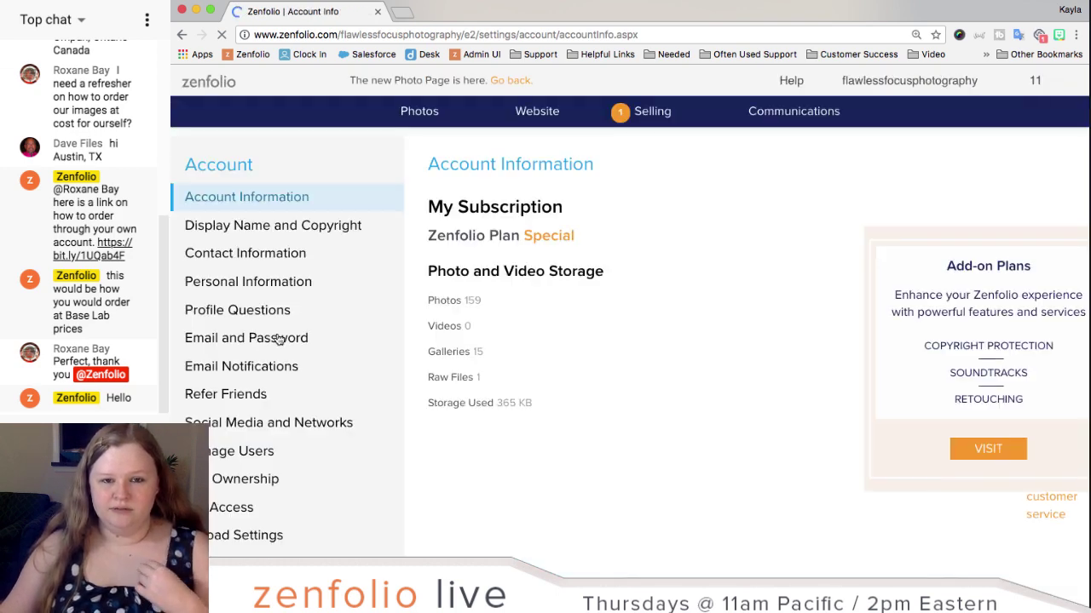
left_click(255, 309)
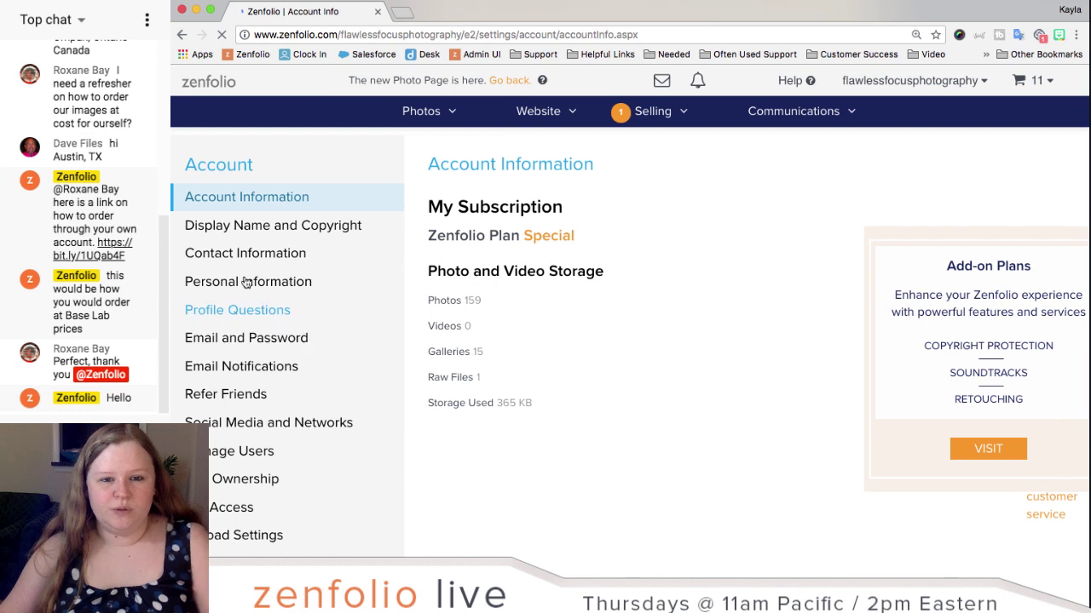
left_click(239, 254)
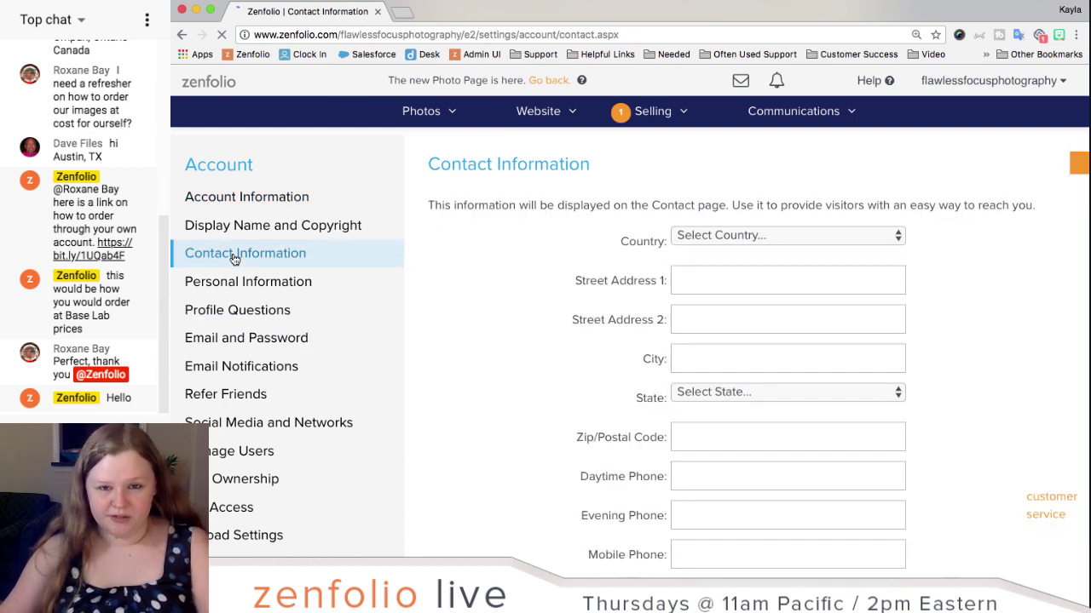
scroll(503, 360, "down", 3)
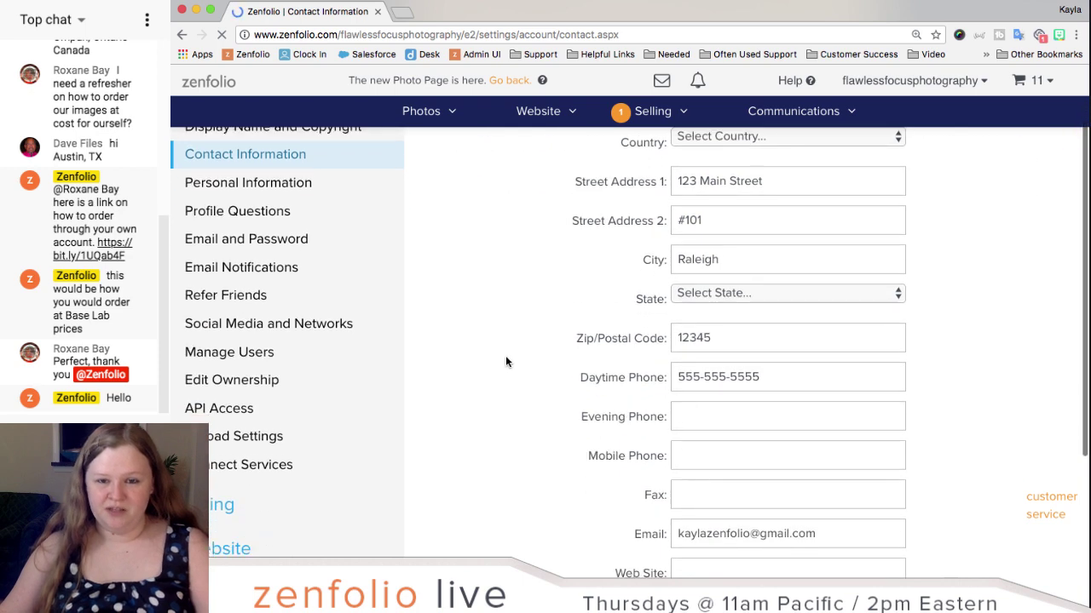
scroll(505, 362, "up", 3)
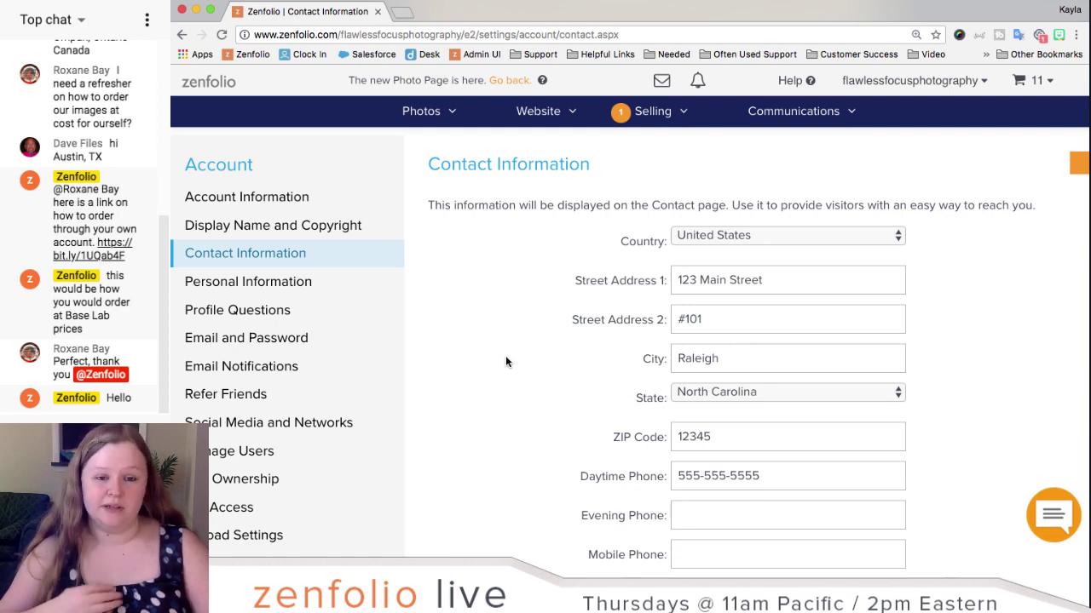
scroll(505, 362, "down", 5)
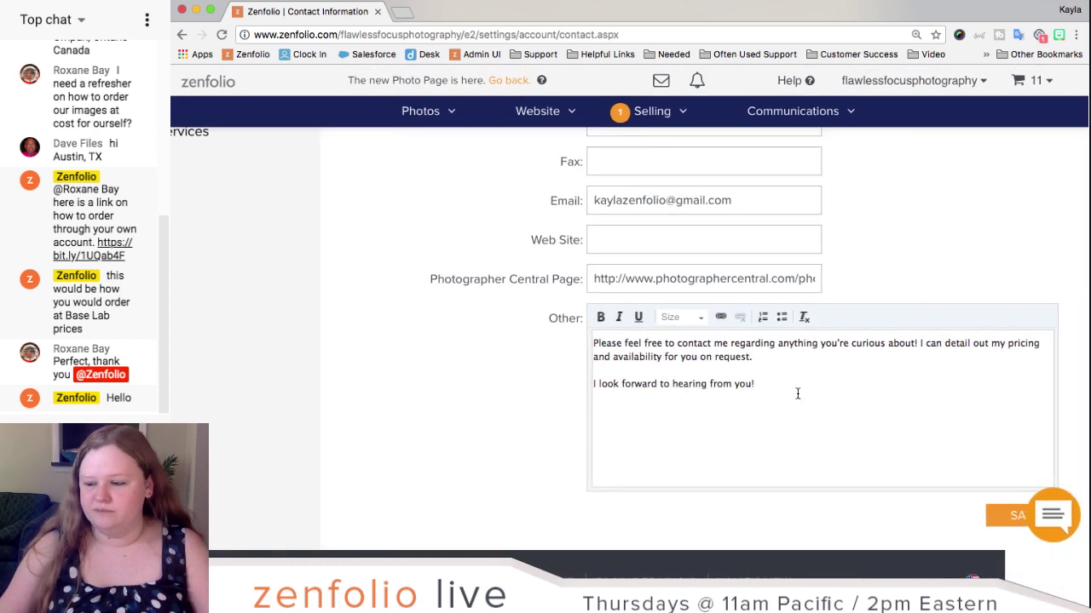
scroll(792, 391, "right", 2)
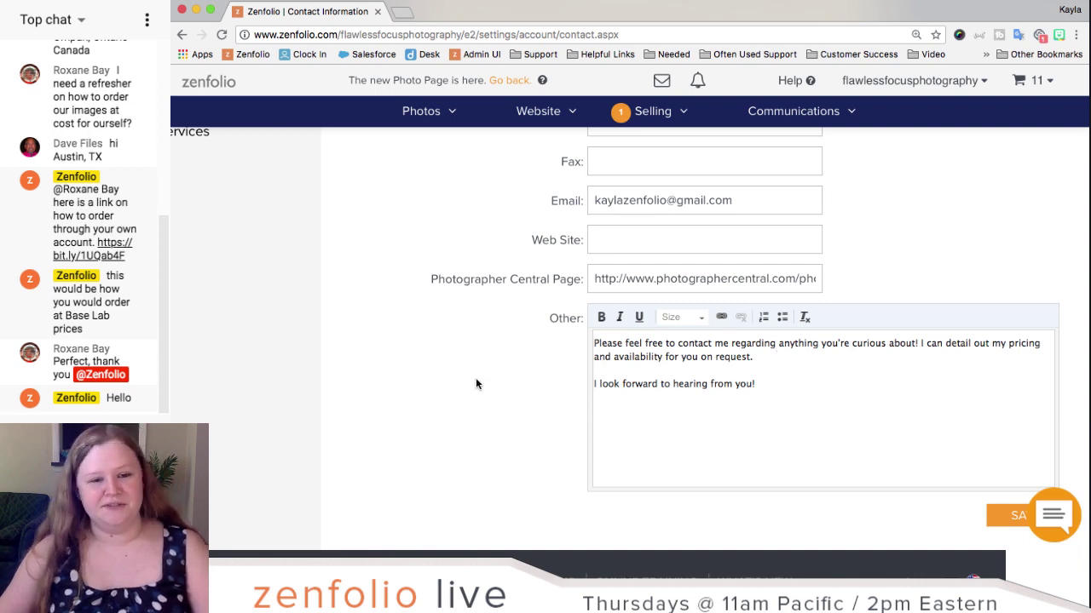
Step: Save the account's Contact Information settings
scroll(477, 380, "up", 5)
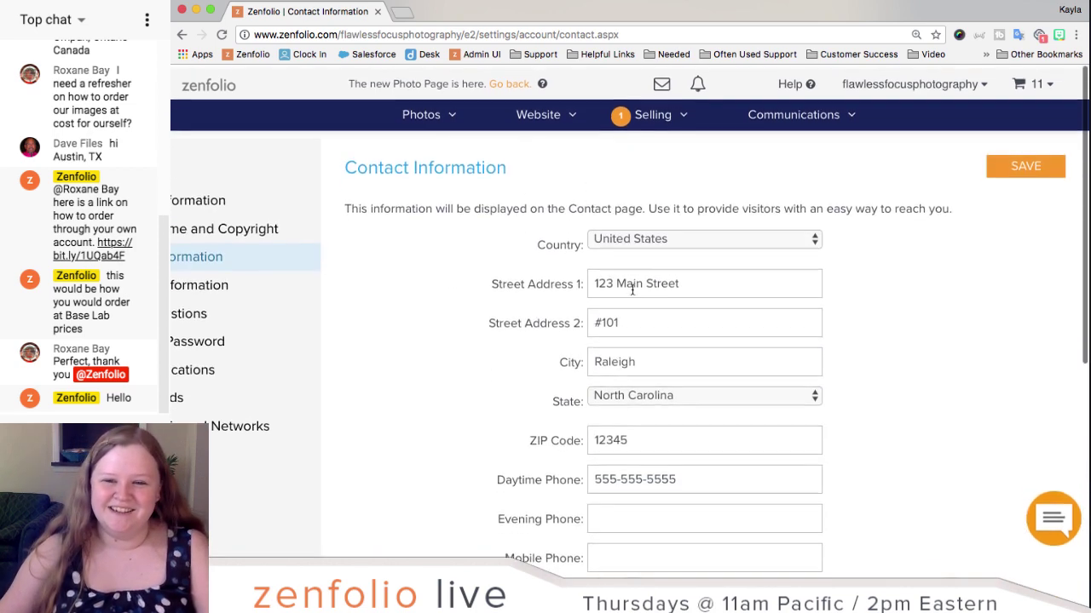
left_click(1022, 163)
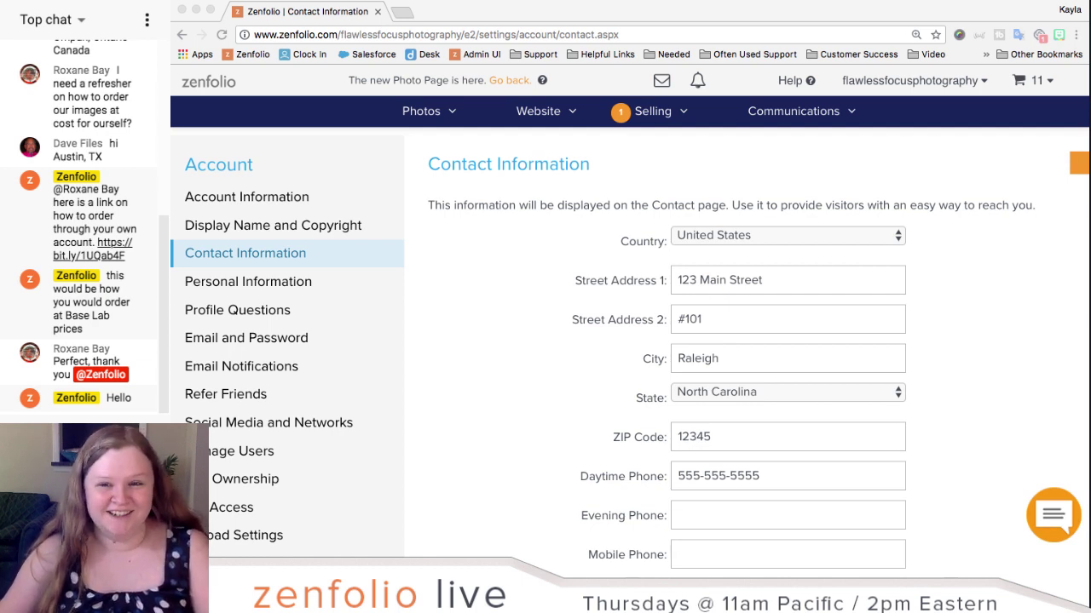
Step: Return to the photo organizer and examine the Client Galleries folder structure from 2018 down to the wedding's Ceremony gallery
left_click(421, 111)
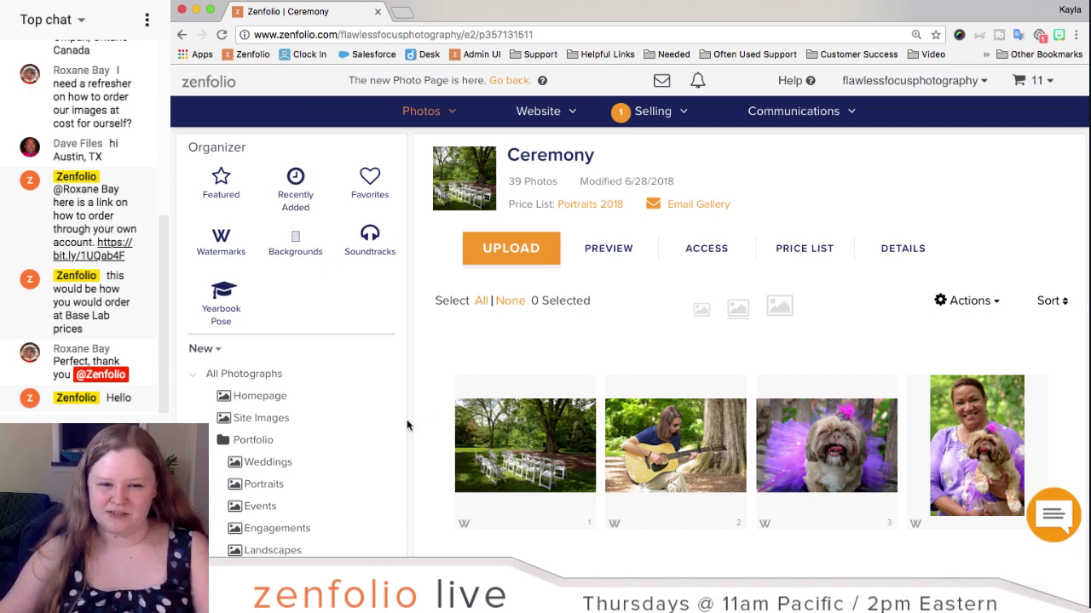
scroll(392, 414, "down", 5)
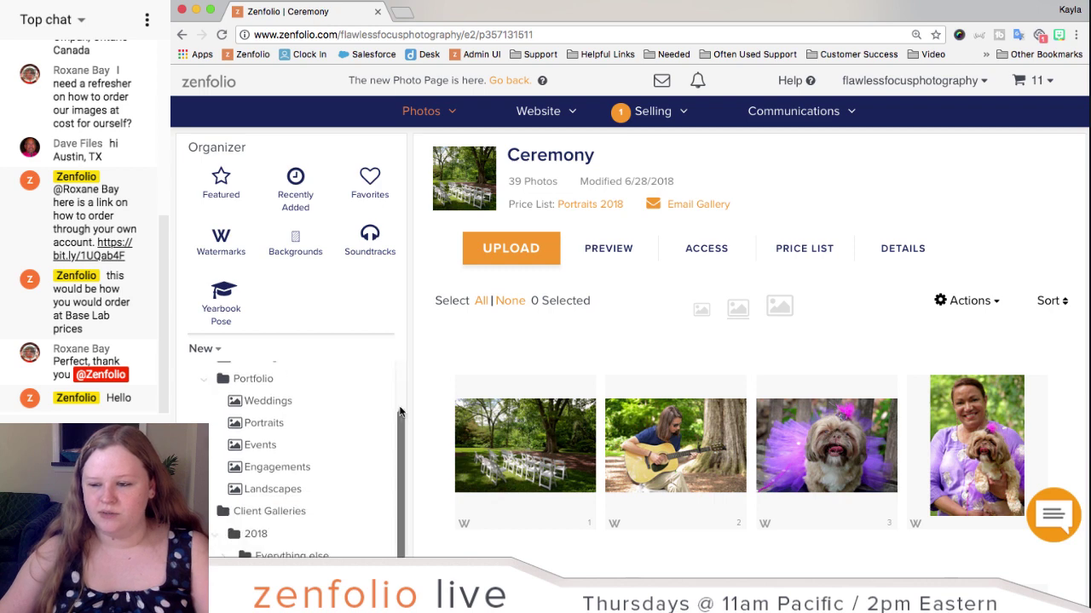
scroll(374, 422, "down", 3)
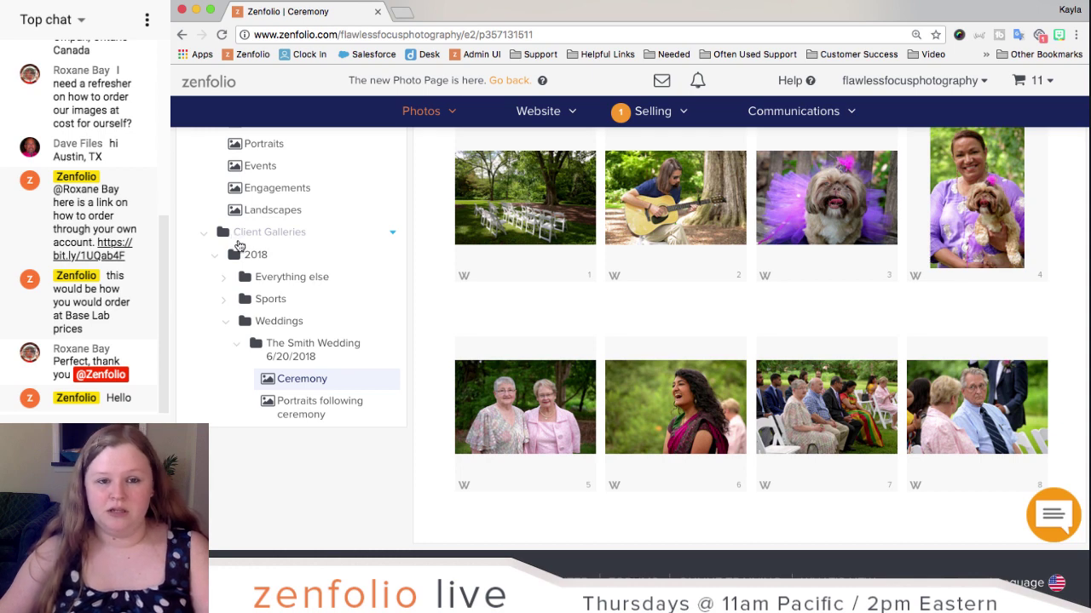
scroll(233, 222, "up", 3)
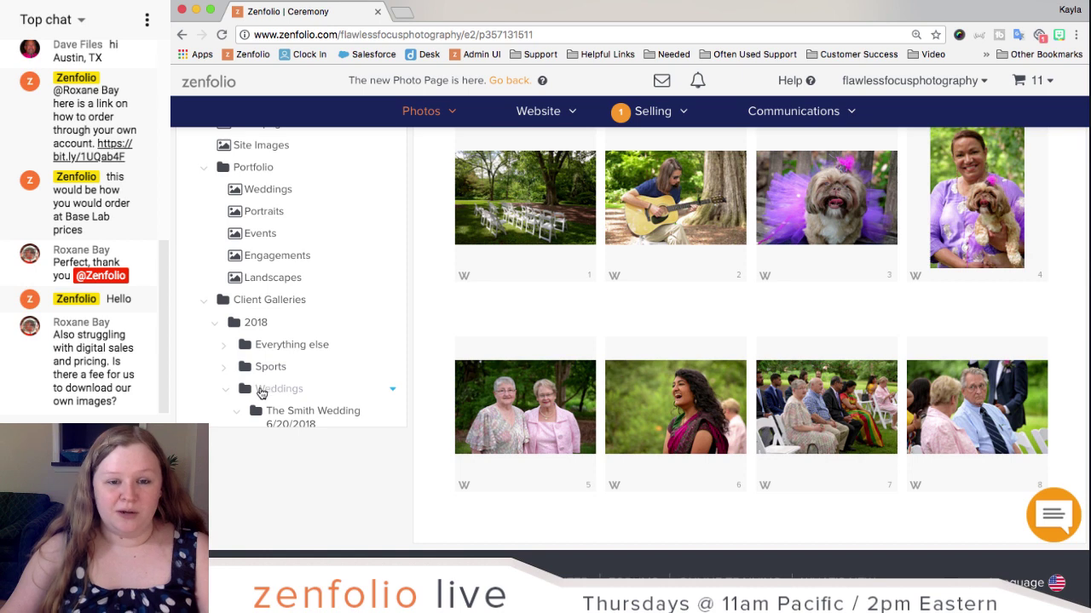
left_click(275, 416)
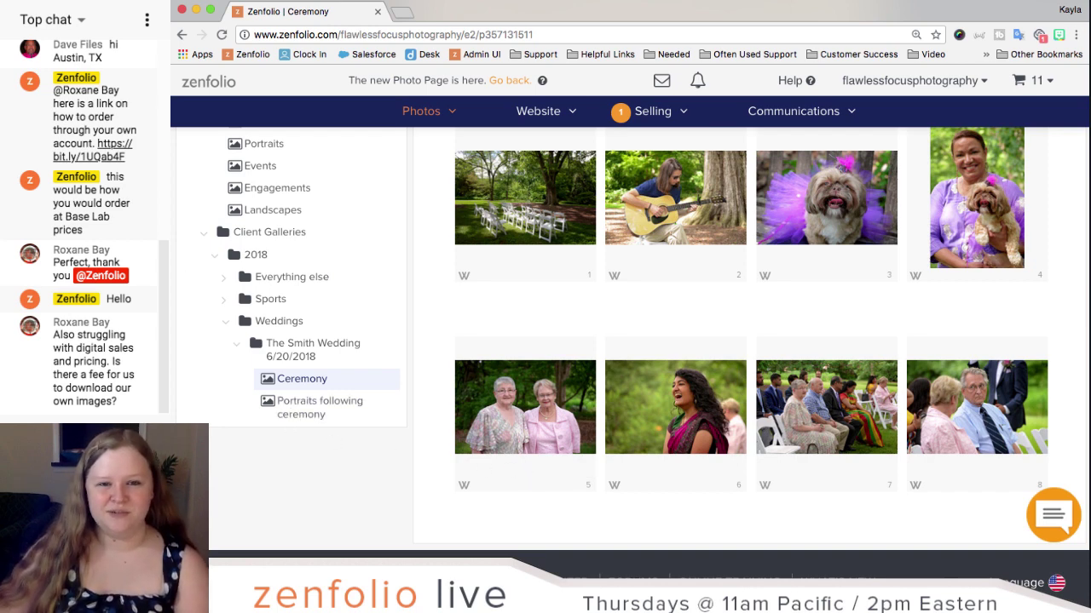
left_click(102, 357)
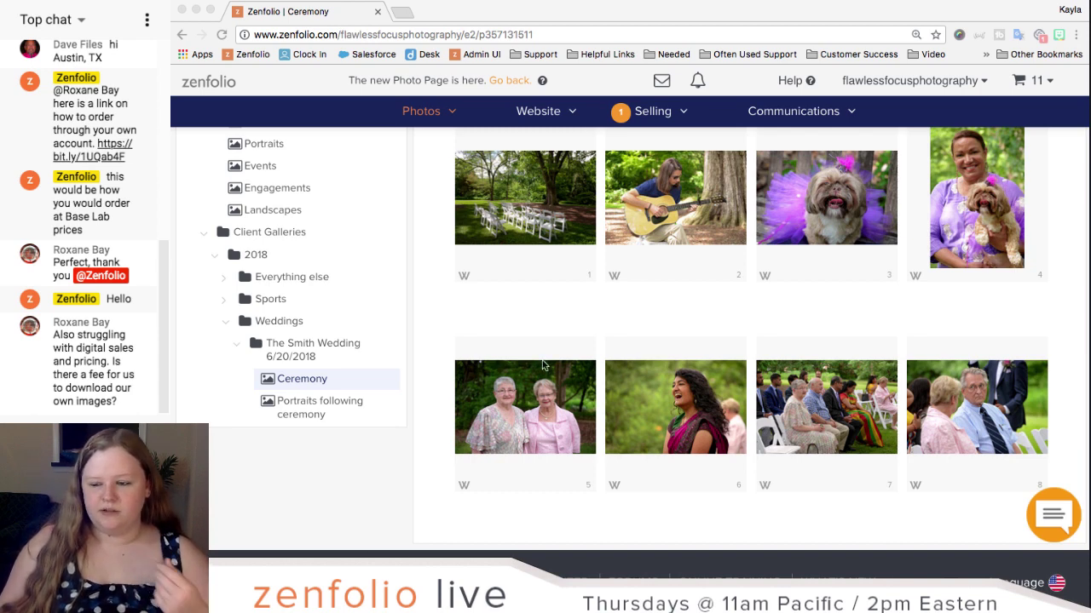
Step: Select the first four photos of the Ceremony gallery, view the actions available for them, and clear the selection
left_click(435, 353)
scroll(438, 358, "up", 5)
scroll(440, 366, "down", 1)
left_click(524, 447)
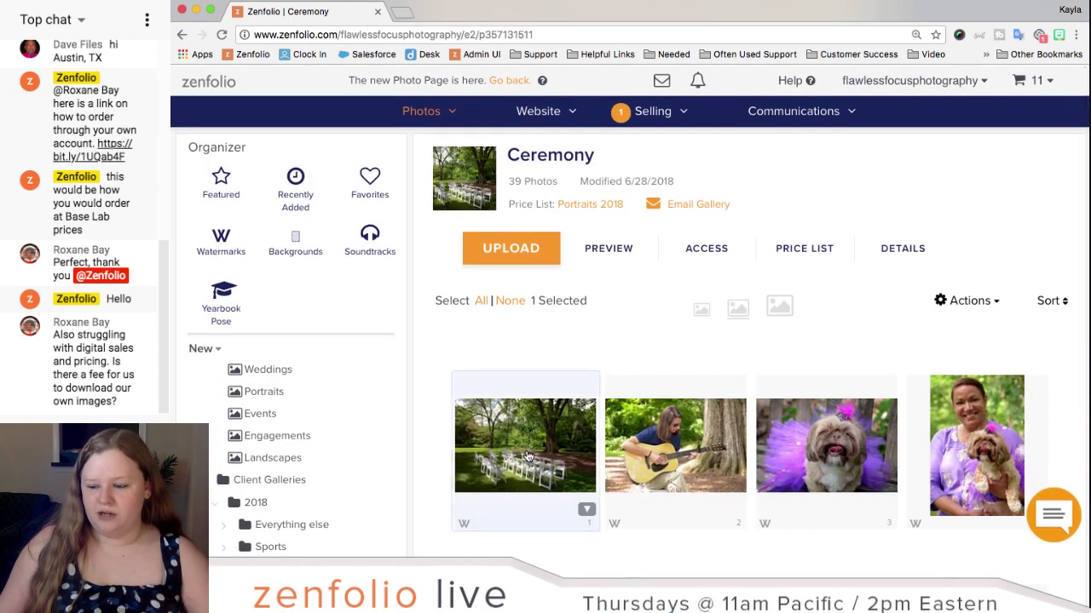
left_click(975, 433, "shift")
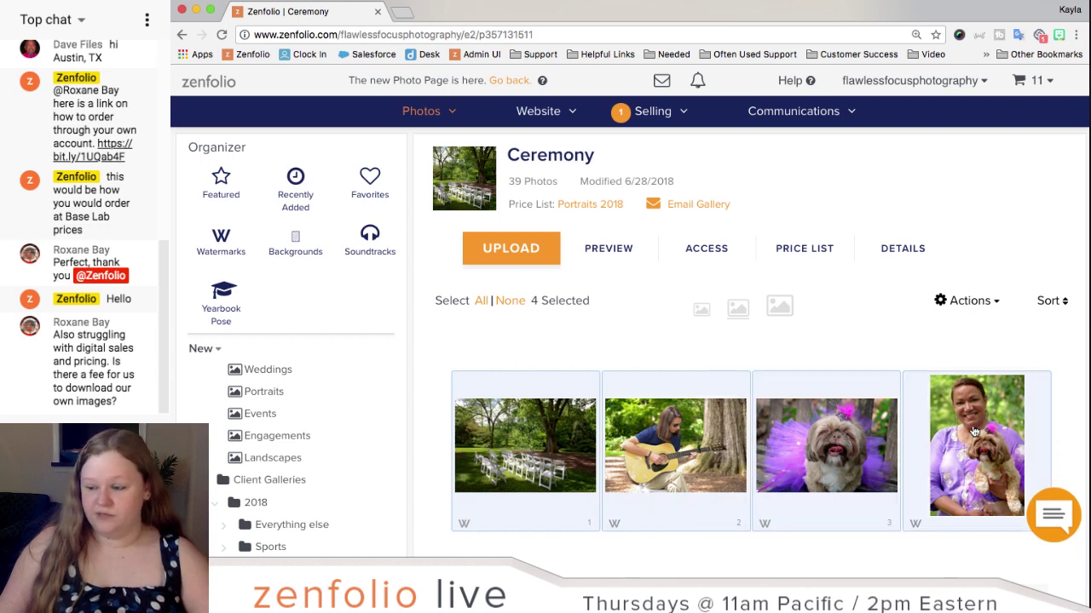
left_click(973, 307)
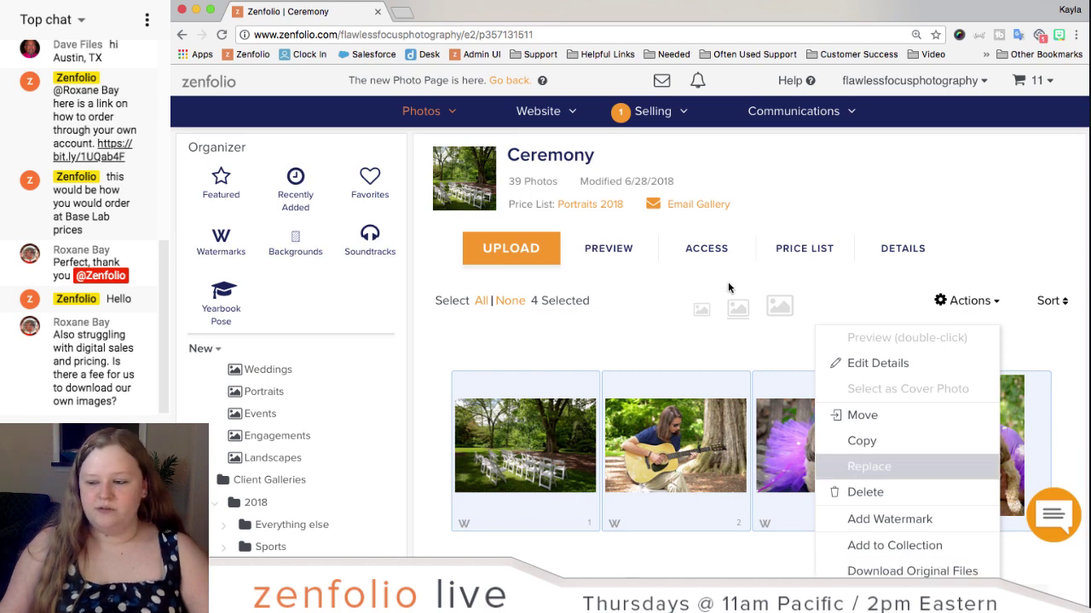
left_click(670, 342)
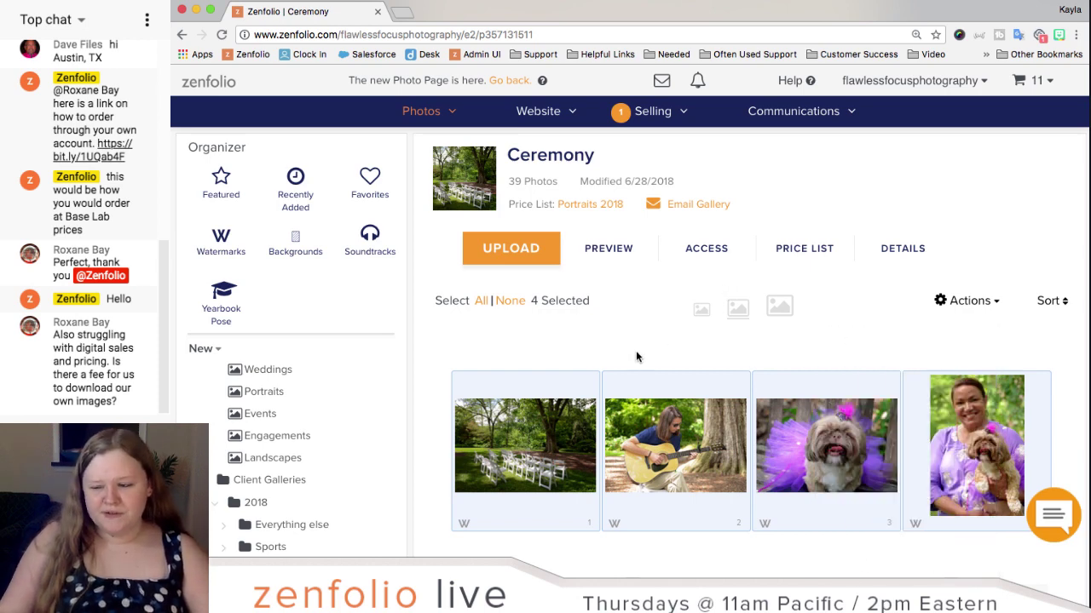
left_click(636, 356)
scroll(635, 356, "down", 1)
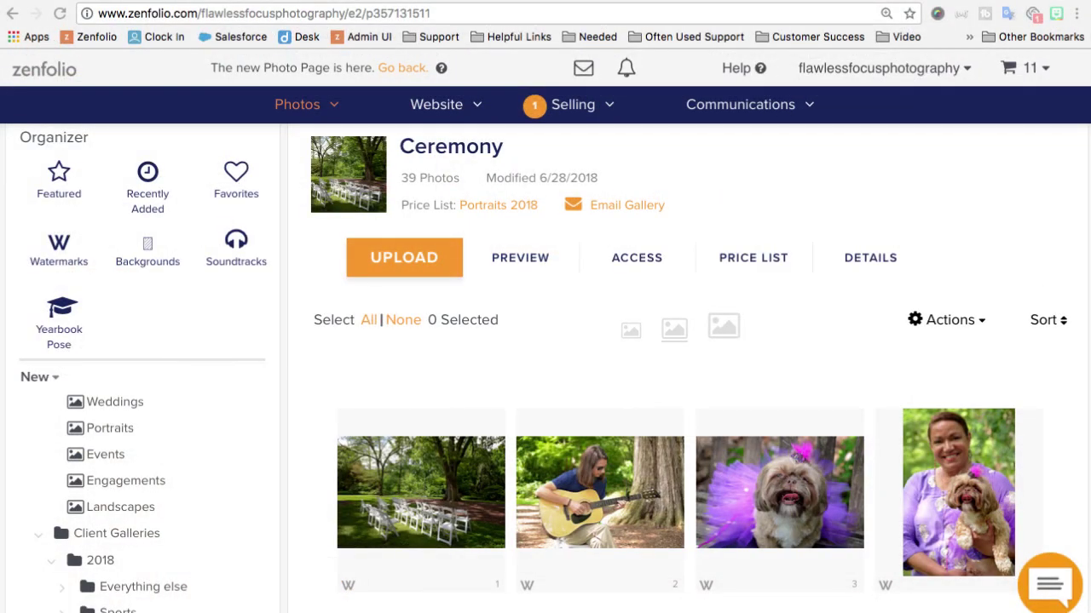
Step: Open the Medium bottom left DEFAULT watermark in the watermark editor, examine its placement on the sample photo, and close the editor
left_click(51, 253)
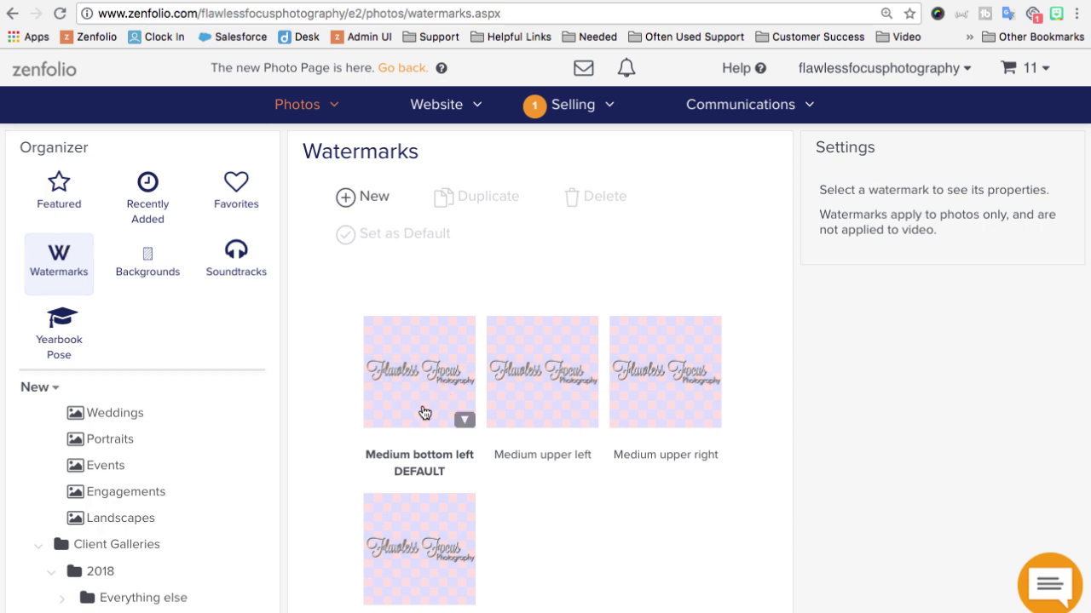
scroll(426, 409, "down", 1)
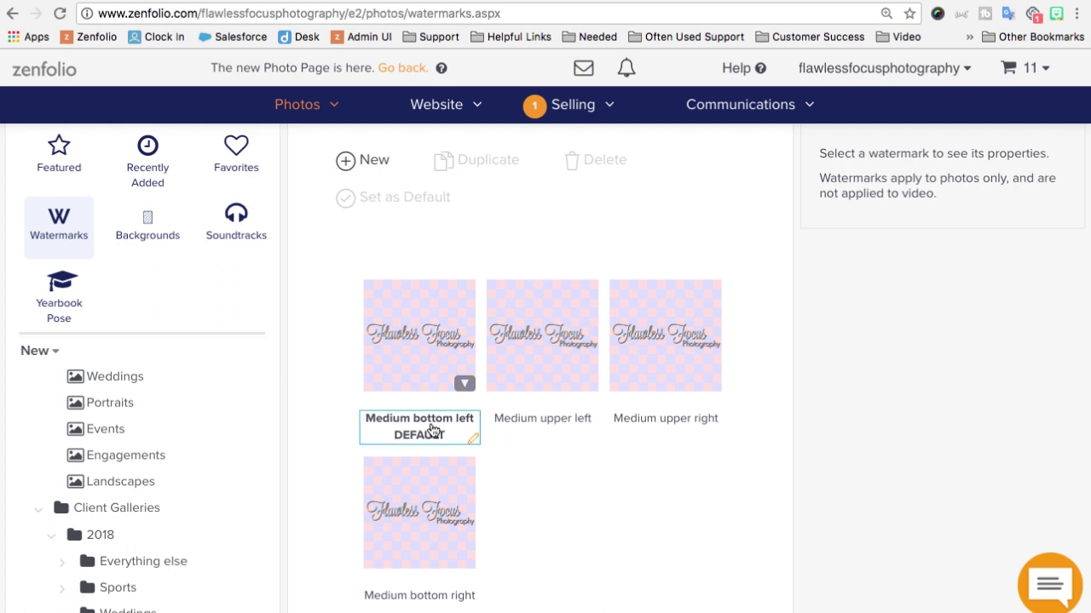
scroll(432, 426, "up", 1)
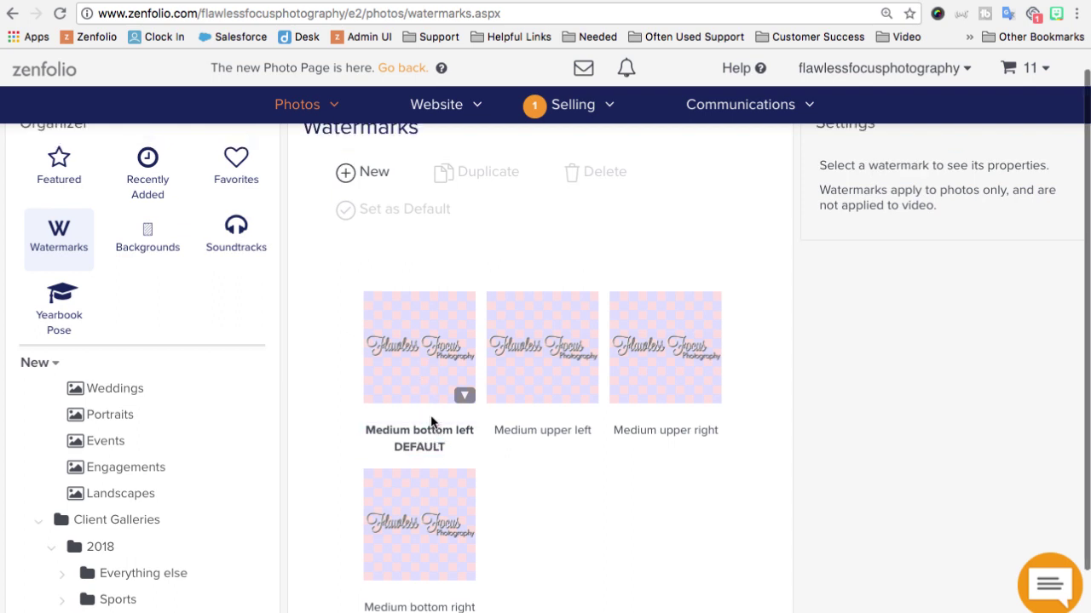
left_click(421, 393)
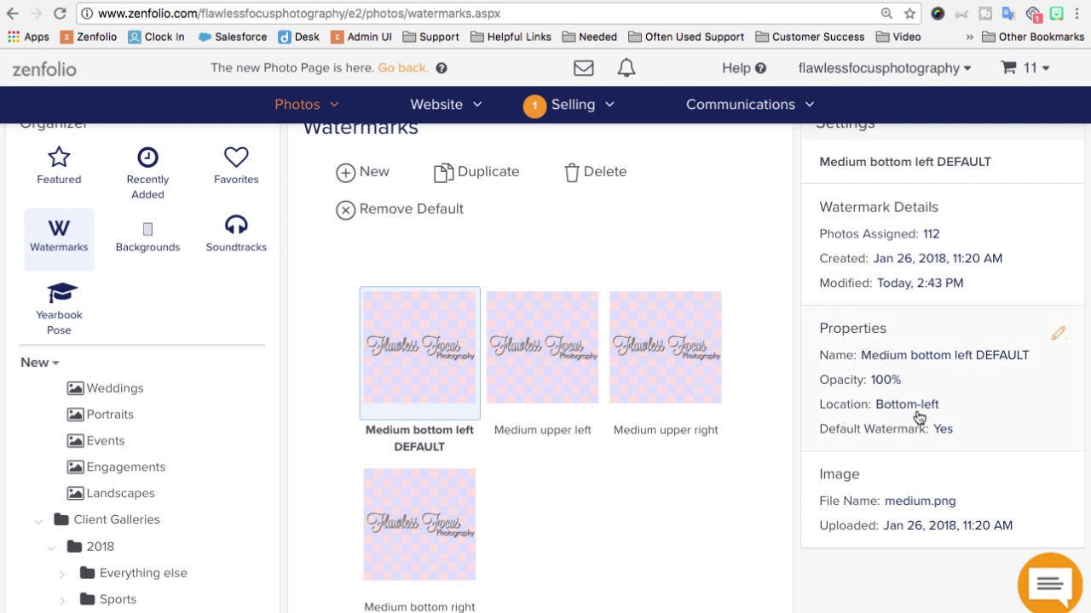
left_click(919, 351)
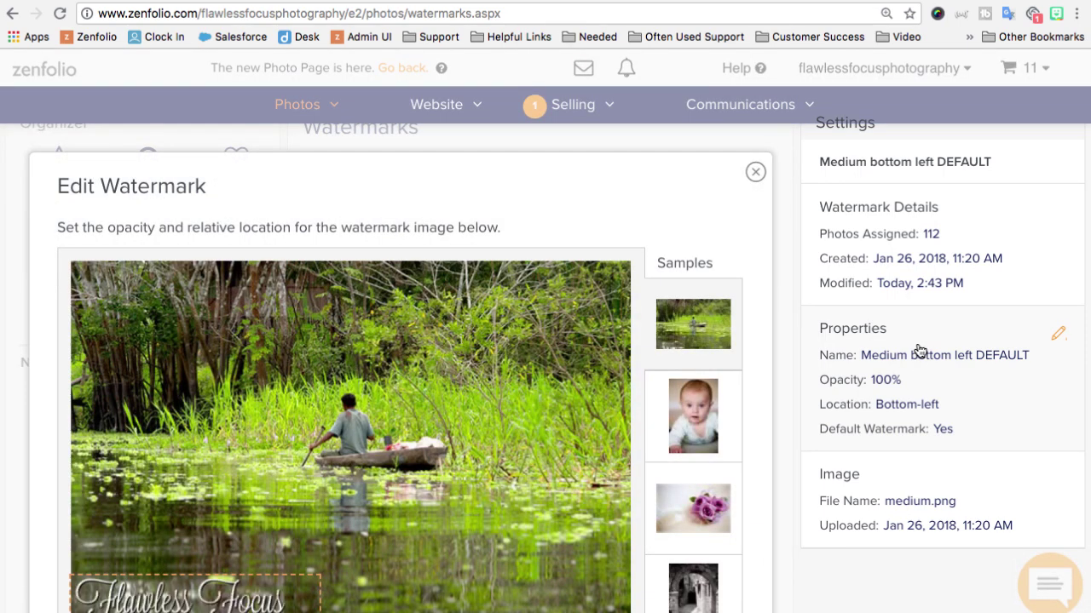
scroll(887, 352, "down", 1)
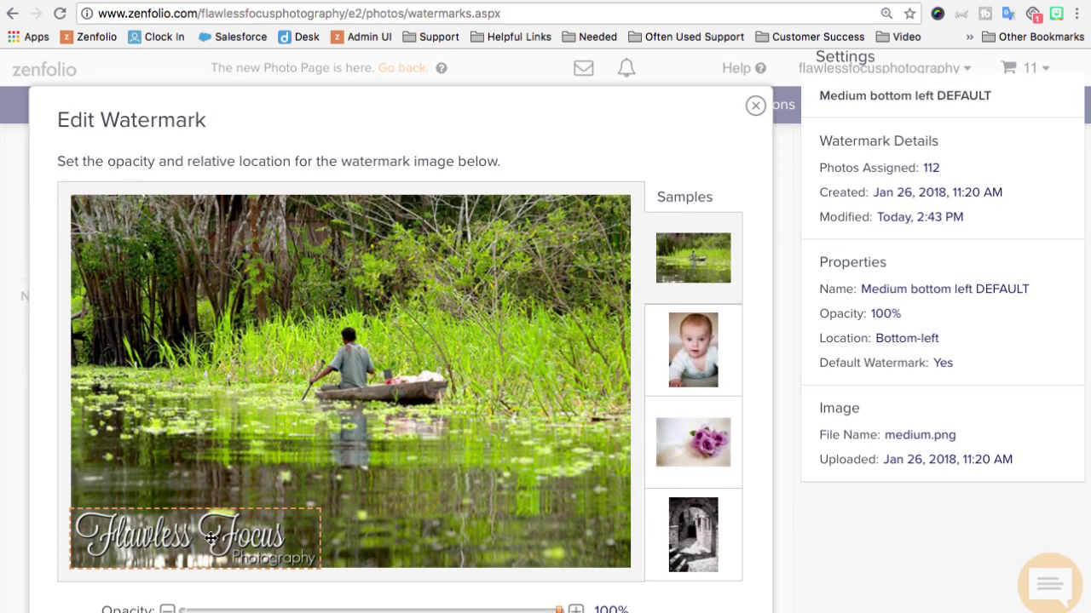
mouse_move(213, 542)
left_mouse_down()
mouse_move(494, 541)
mouse_move(508, 271)
mouse_move(219, 247)
mouse_move(205, 547)
left_mouse_up()
scroll(533, 494, "down", 3)
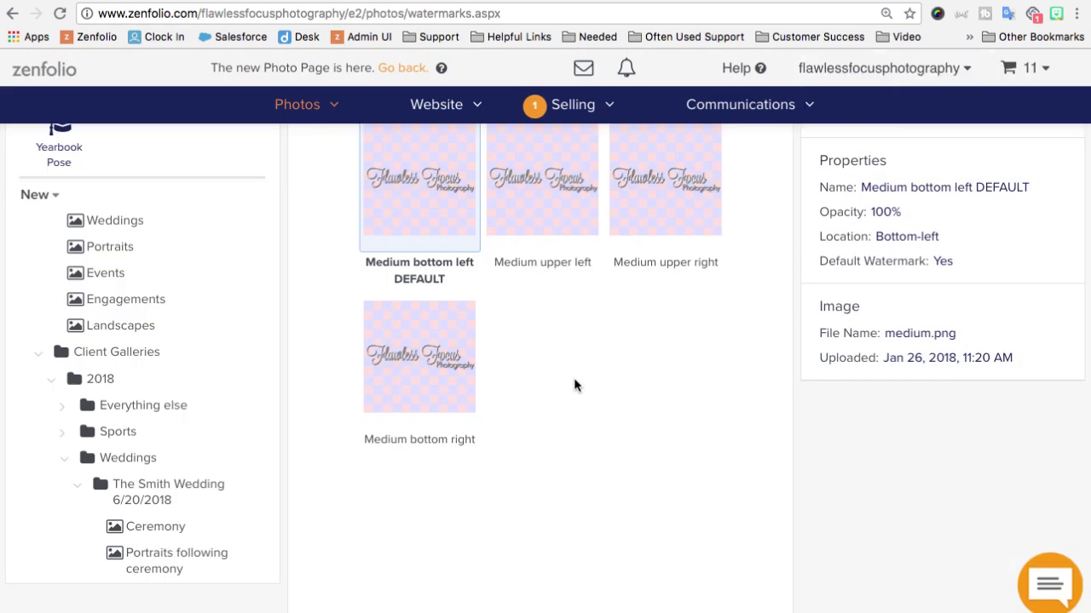
Step: Review the properties of the Medium upper left, Medium upper right and Medium bottom right watermarks
scroll(574, 377, "up", 2)
left_click(539, 284)
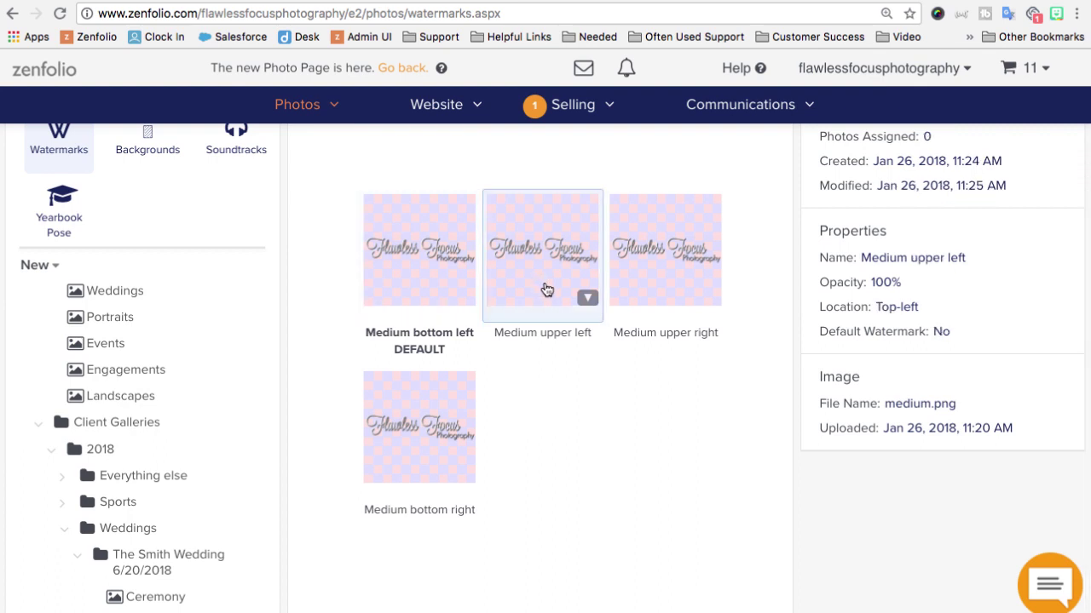
left_click(687, 283)
left_click(427, 455)
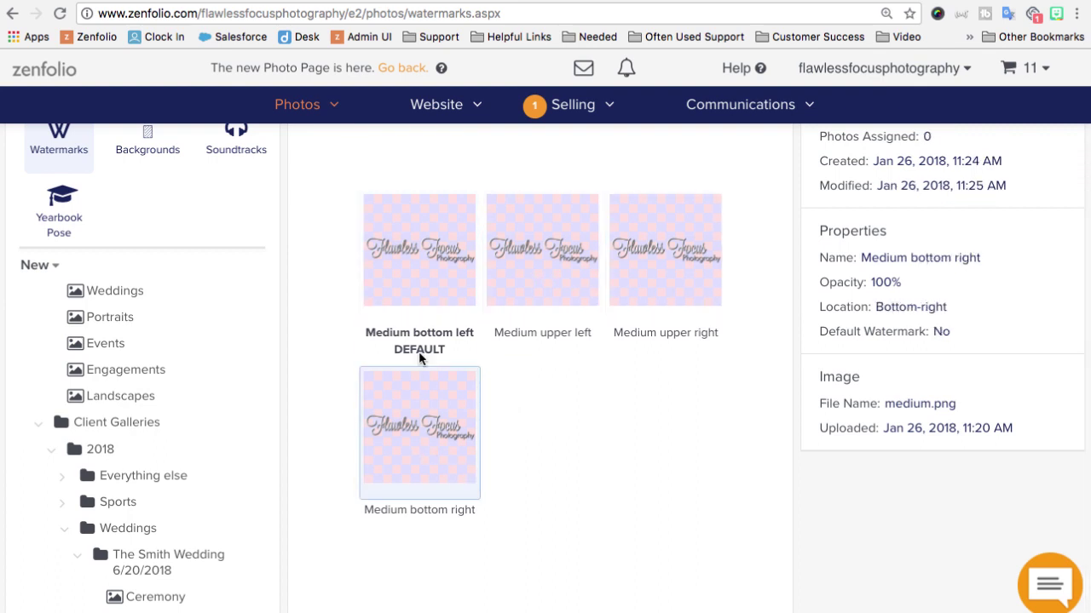
left_click(560, 465)
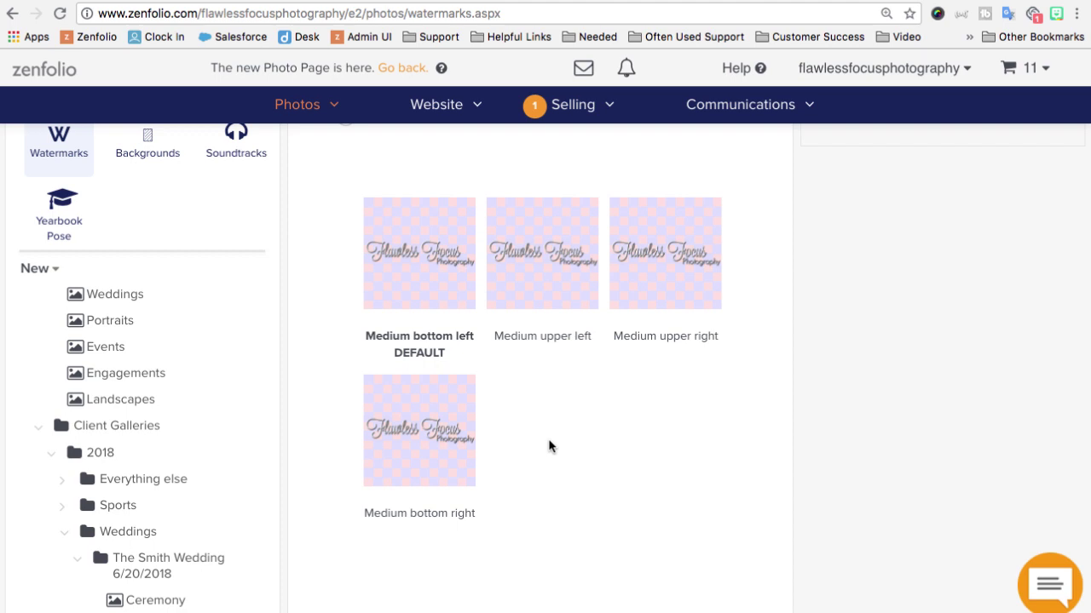
Step: Duplicate the Medium bottom left DEFAULT watermark and name the copy "Medium sized center"
scroll(502, 422, "up", 2)
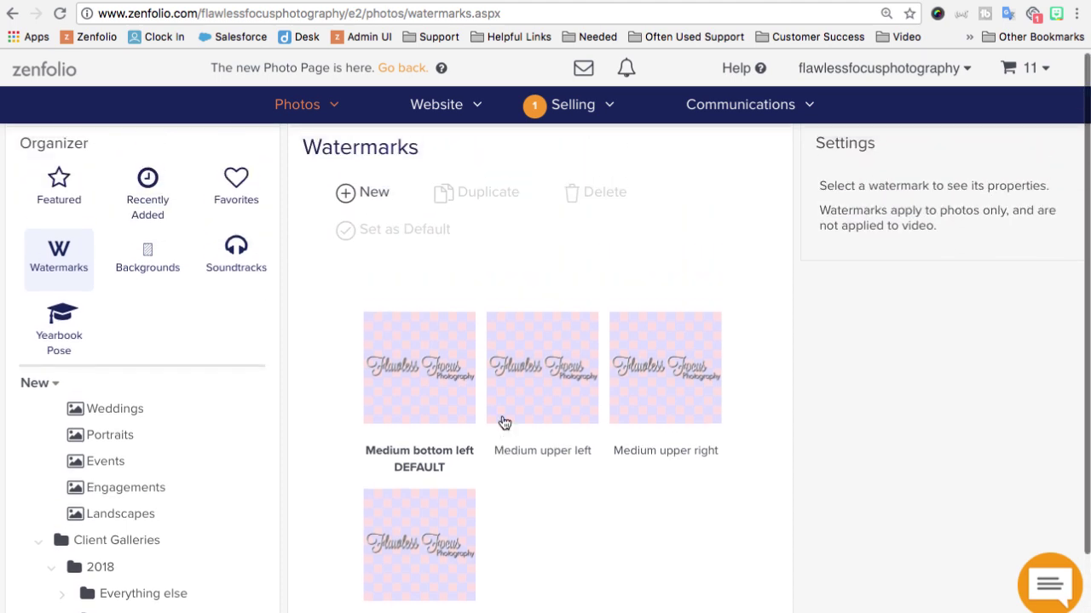
left_click(434, 369)
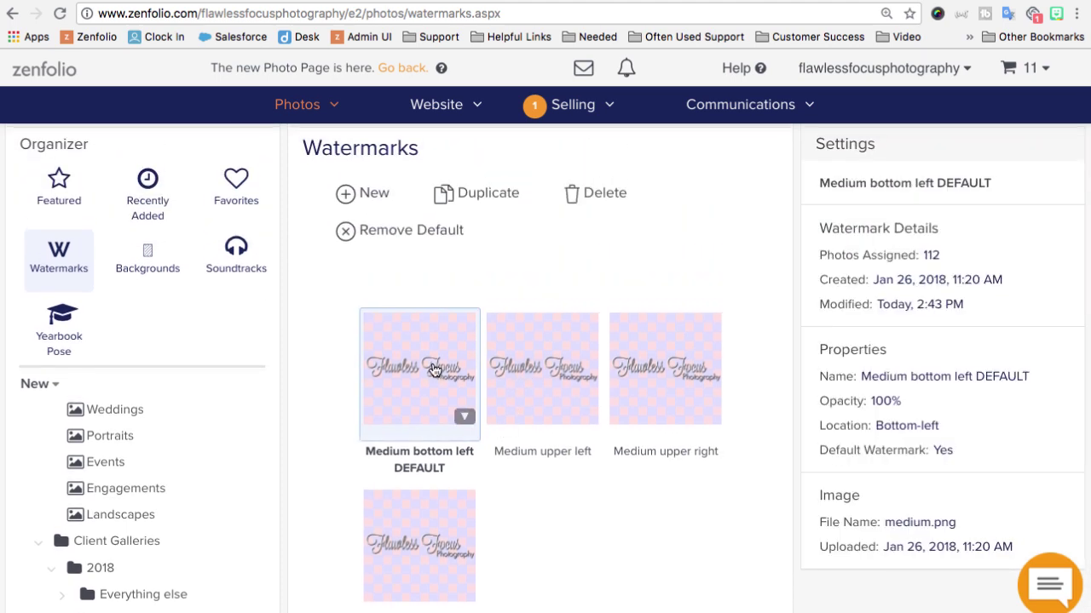
left_click(477, 197)
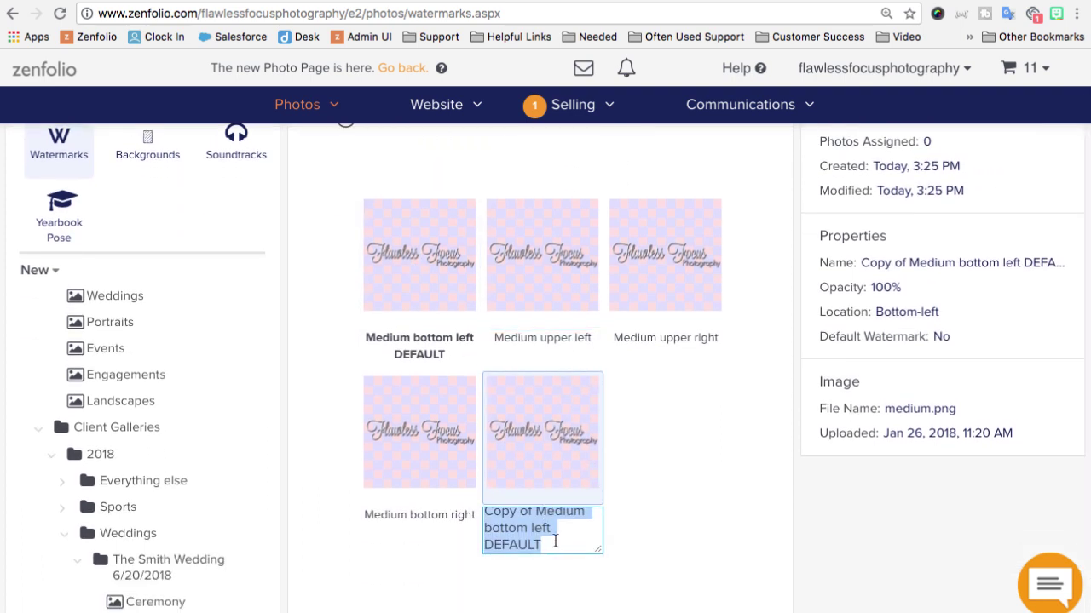
type("Mediu")
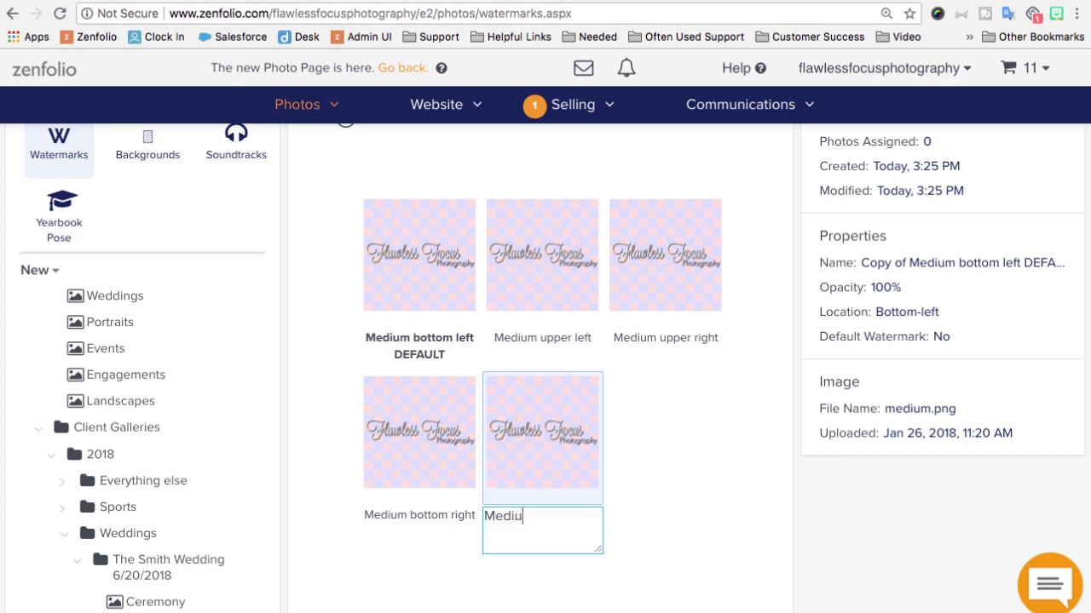
type("m sized center")
key("Return")
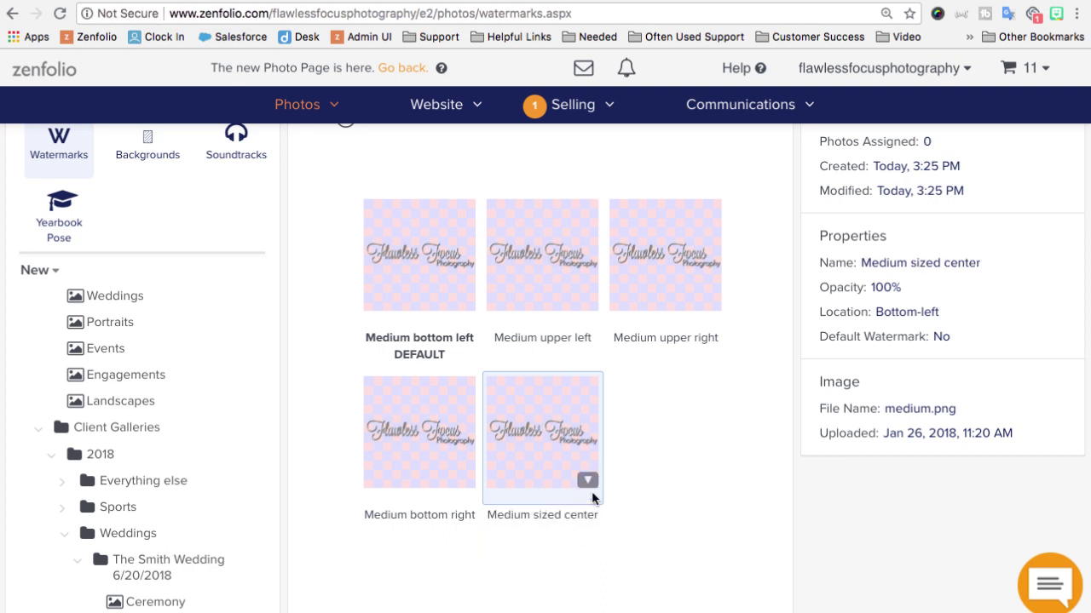
Step: Reposition the Medium sized center watermark to the centre of the sample photo, save it, and clear the selection
left_click(913, 298)
scroll(408, 467, "down", 1)
left_click_drag(221, 569, 375, 422)
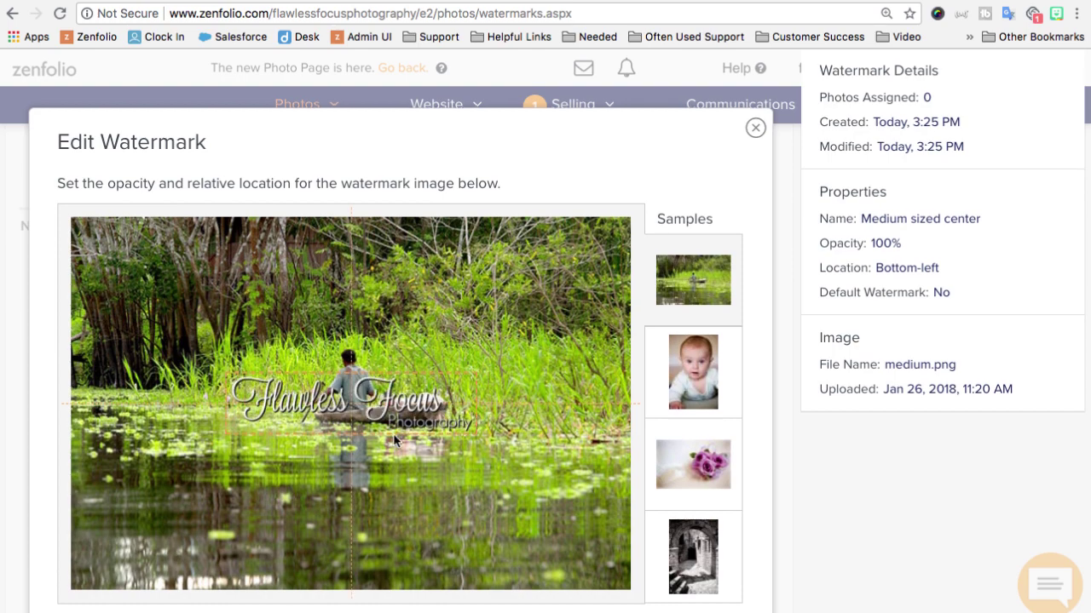
scroll(442, 467, "down", 2)
left_click(695, 611)
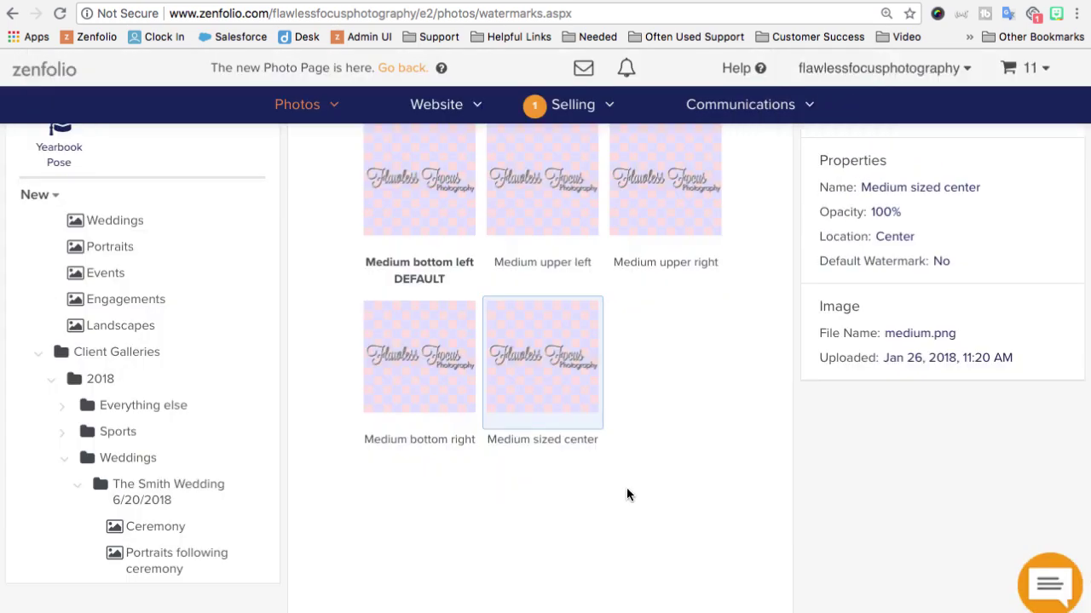
scroll(627, 492, "up", 2)
left_click(647, 490)
scroll(650, 491, "up", 2)
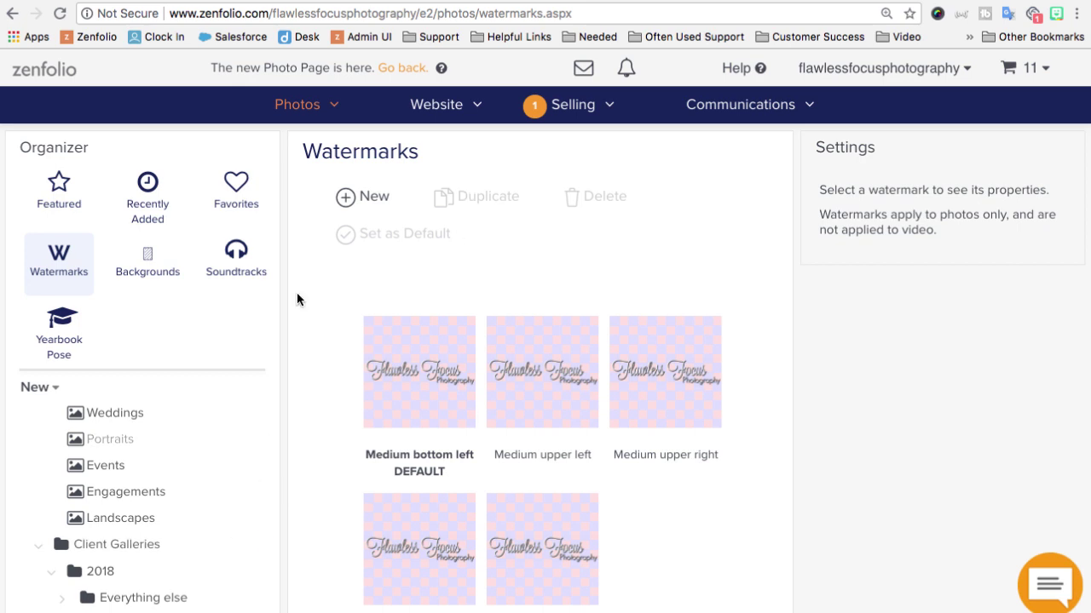
scroll(140, 469, "down", 1)
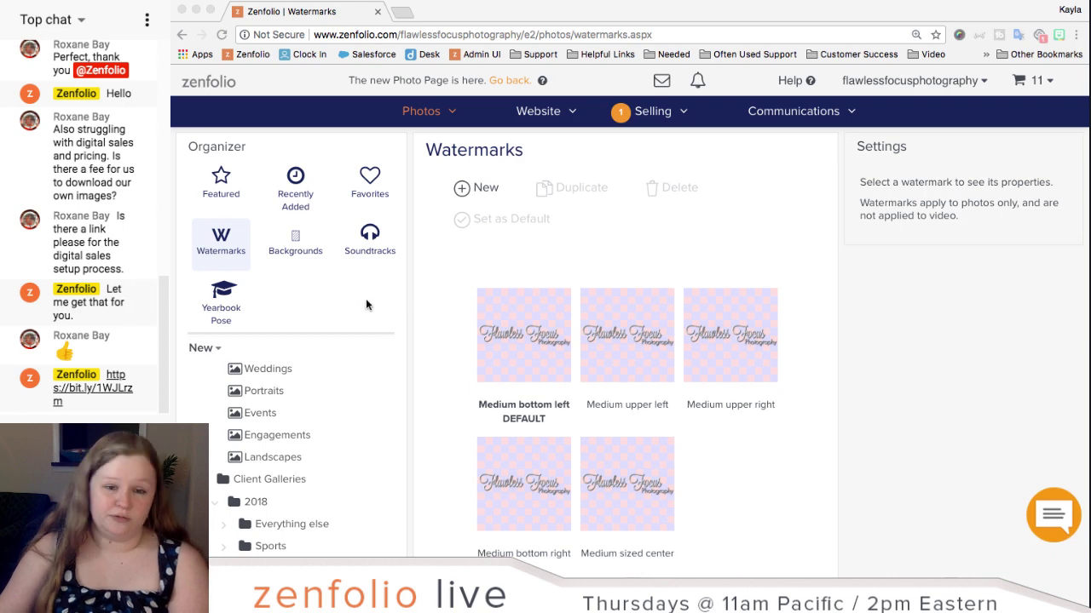
Step: Open the Digital Products list in the selling area and start adding a new digital product
left_click(645, 113)
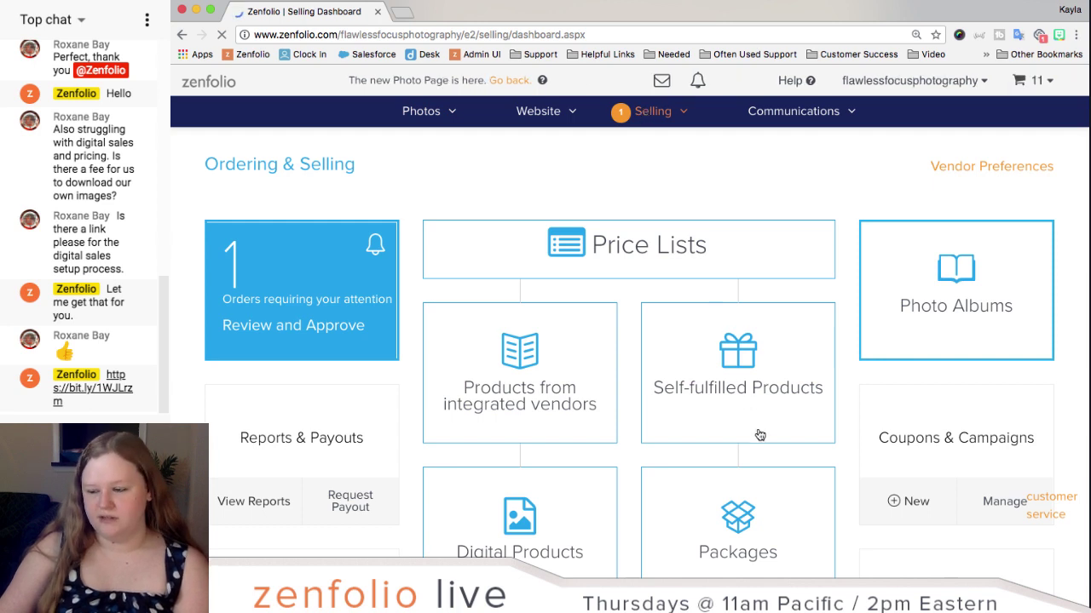
scroll(712, 415, "down", 2)
left_click(510, 455)
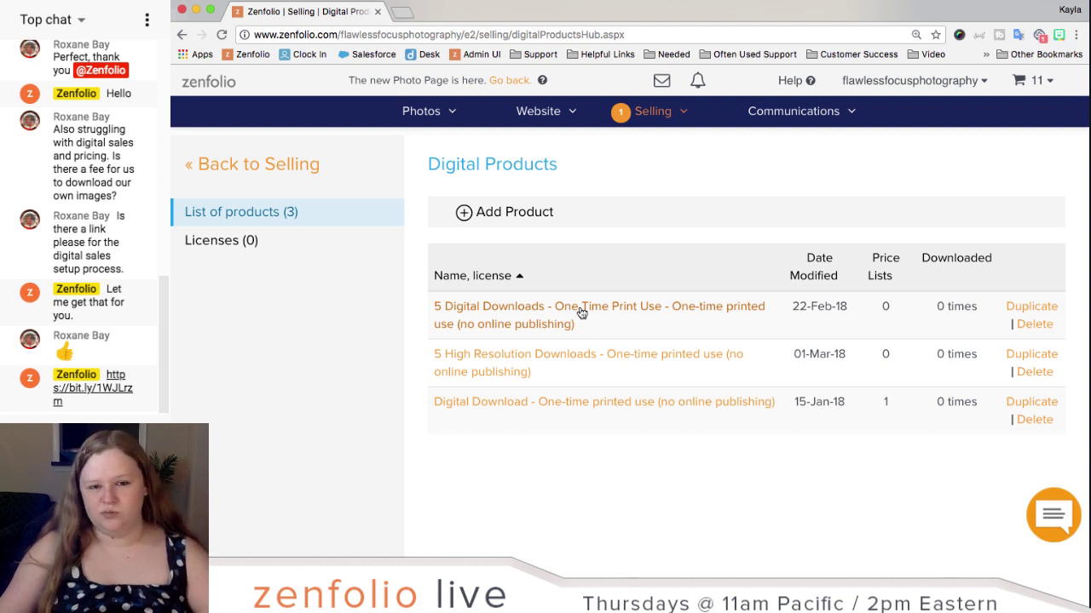
left_click(517, 214)
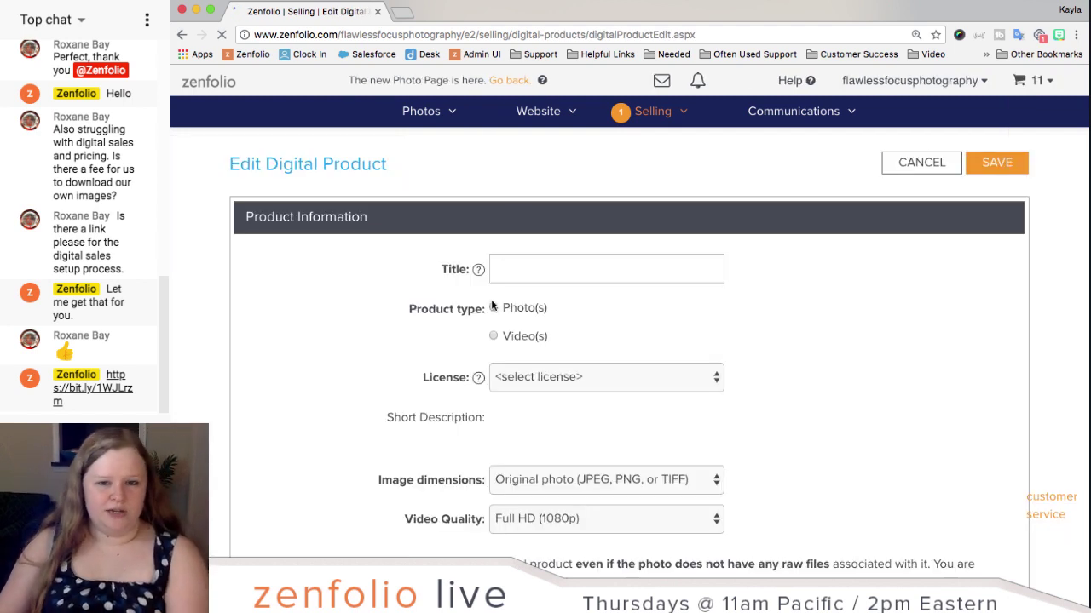
Step: Title the new digital product "10 High Res Images"
left_click(504, 266)
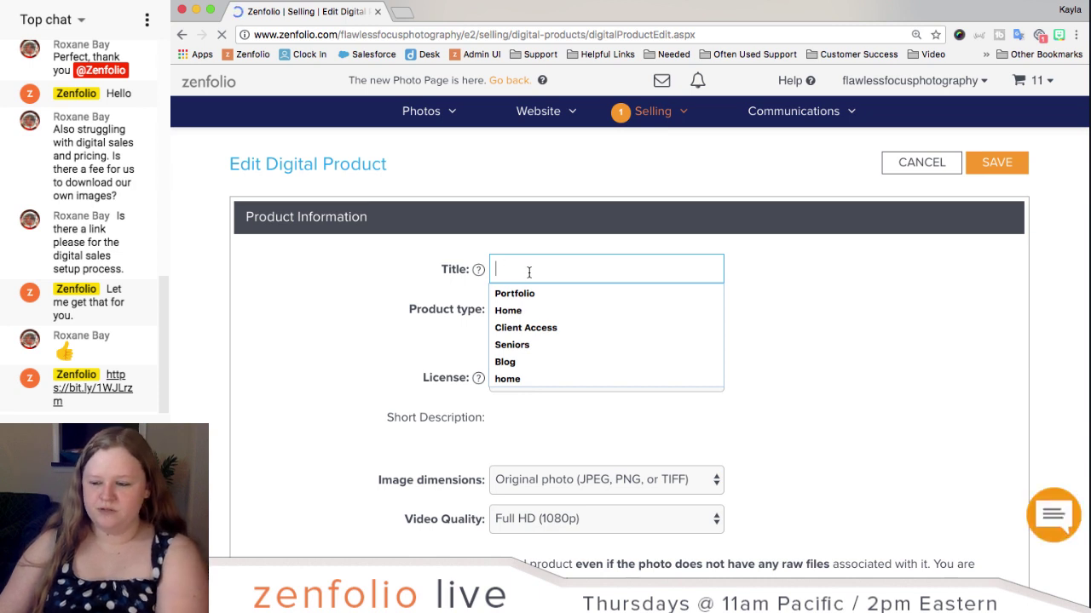
type("10 ")
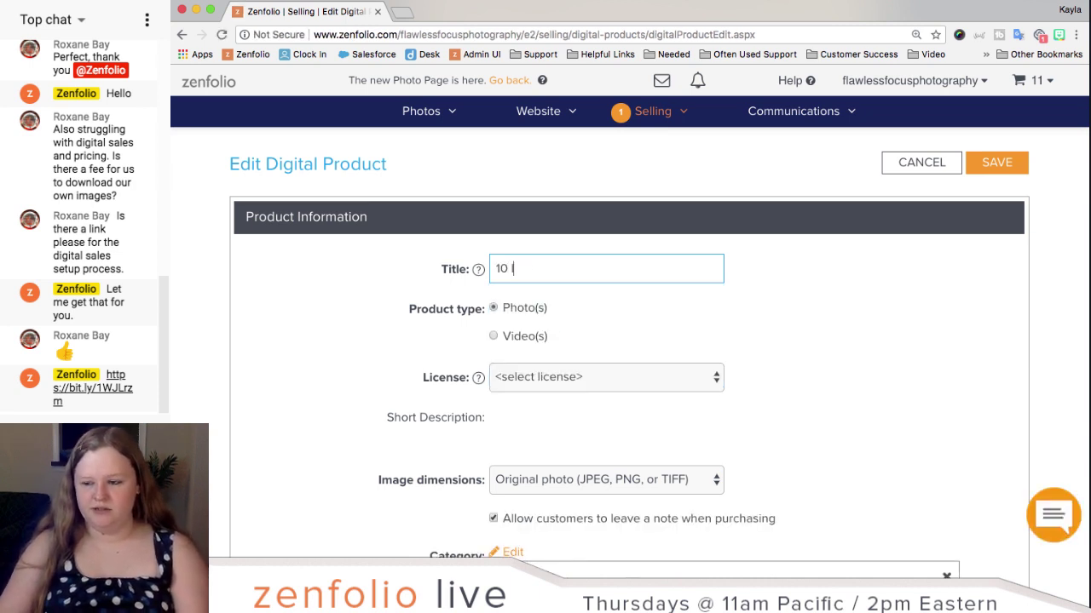
type("High Res")
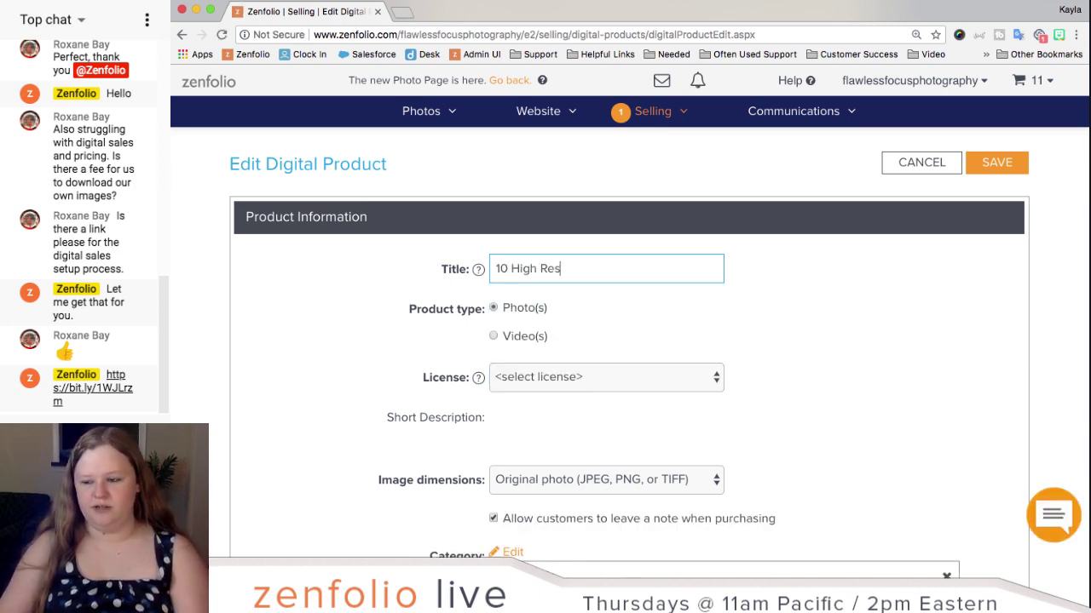
type(" Images")
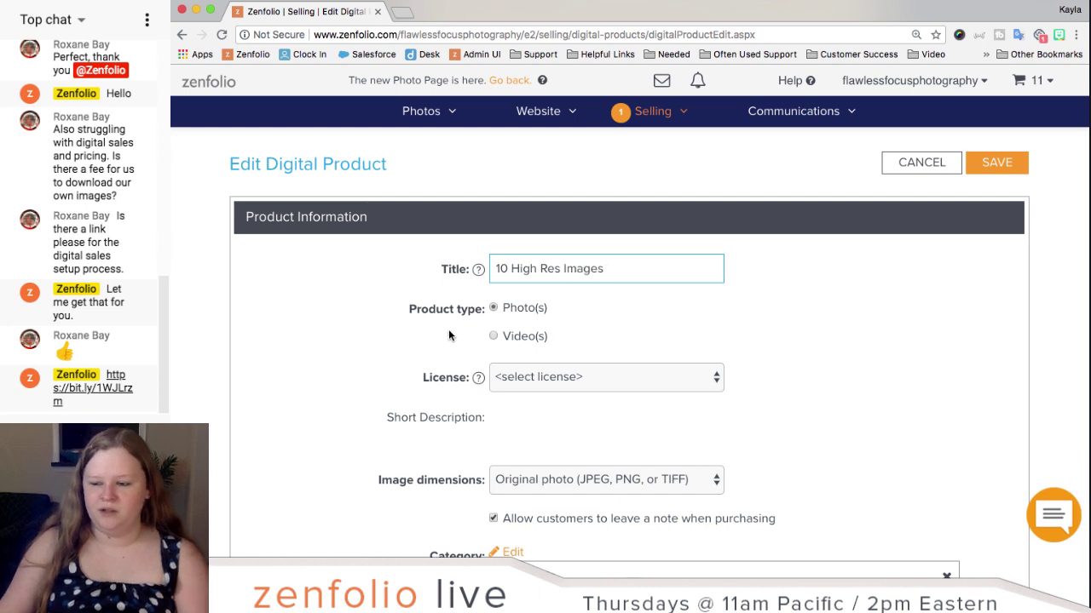
Step: Assign the "*Unlimited online use (no printing)" license and keep the image dimensions at Original photo (JPEG, PNG, or TIFF)
scroll(487, 242, "down", 2)
left_click(515, 295)
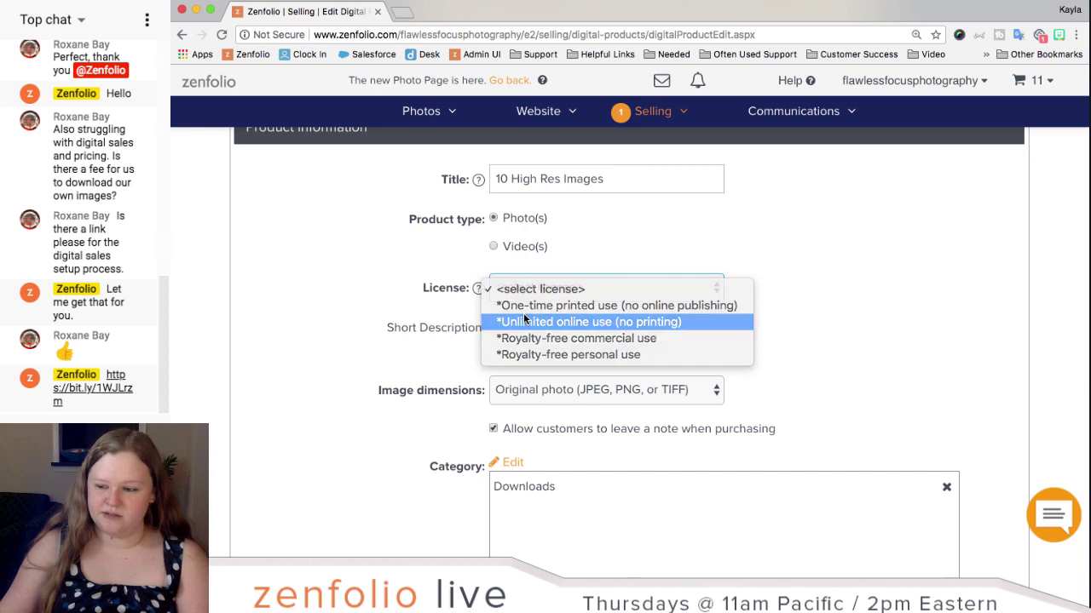
left_click(525, 321)
scroll(523, 315, "down", 3)
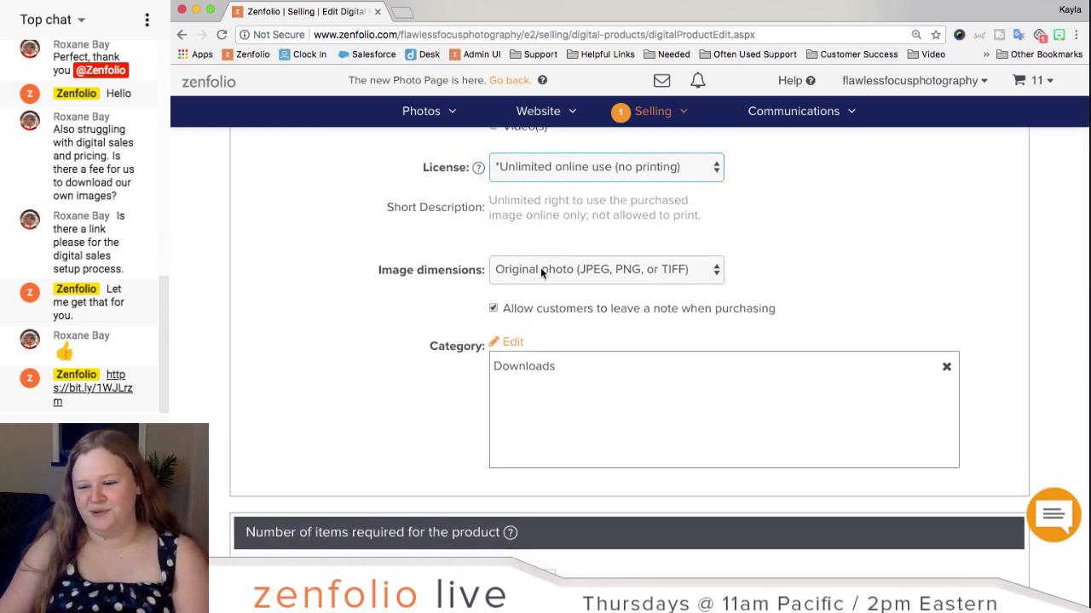
left_click(540, 270)
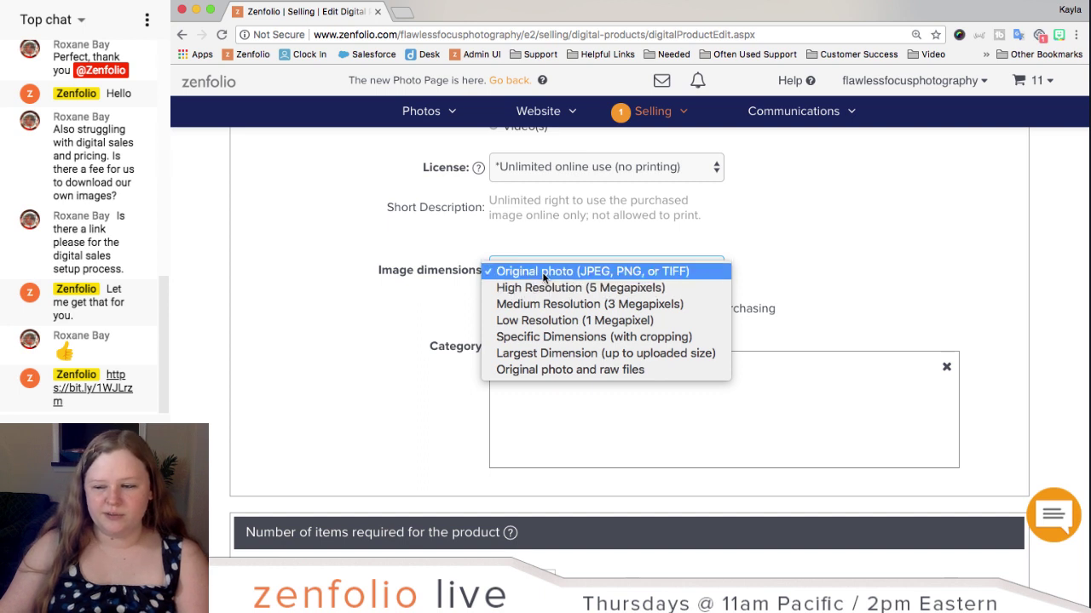
left_click(543, 273)
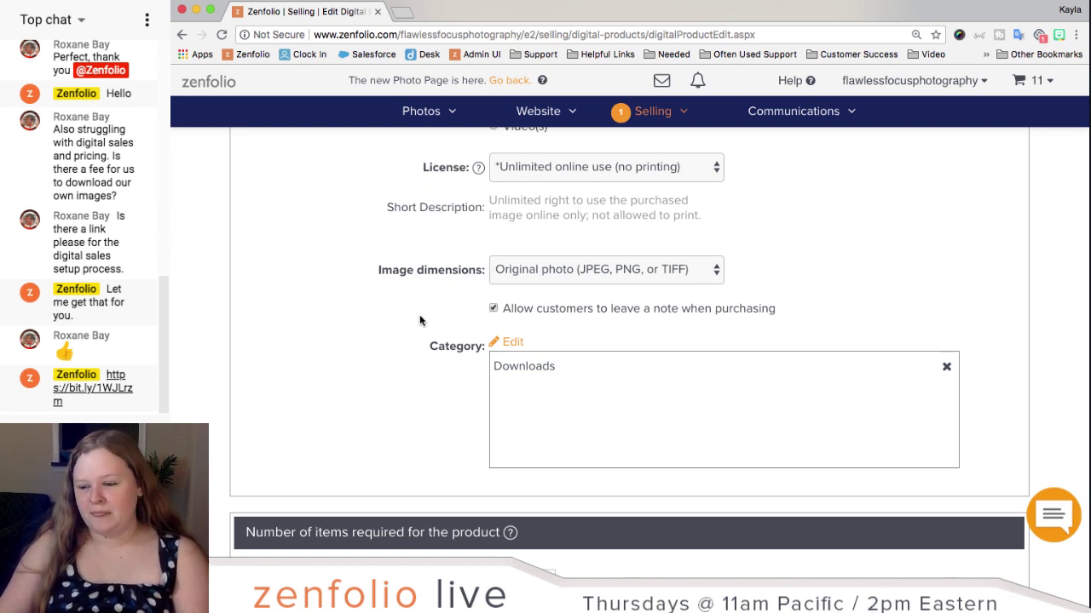
Step: Set both the minimum and maximum number of items required for the product to 10
scroll(419, 319, "down", 2)
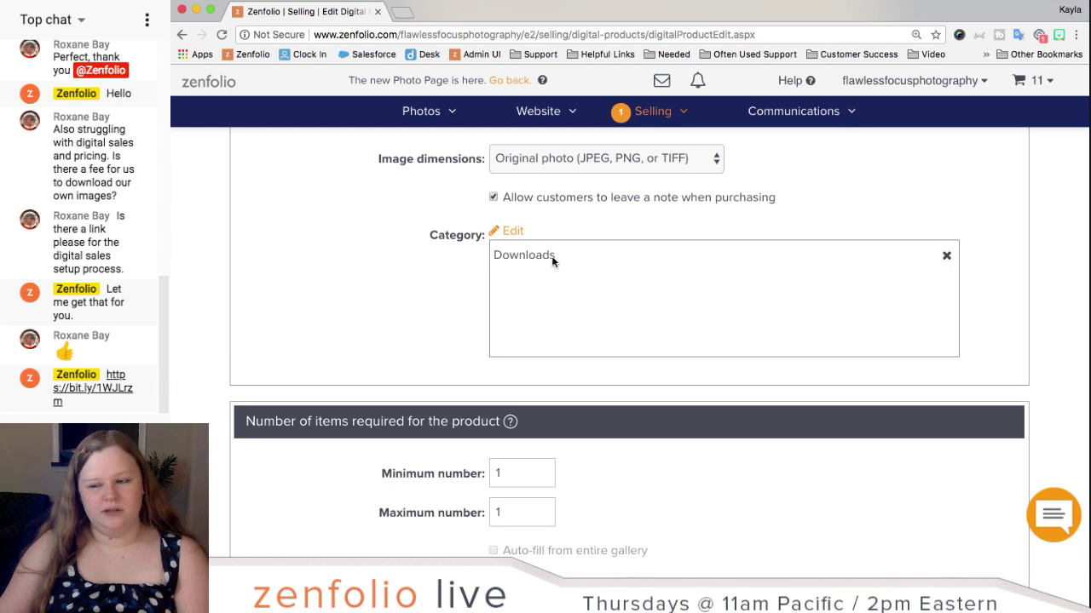
scroll(388, 339, "down", 5)
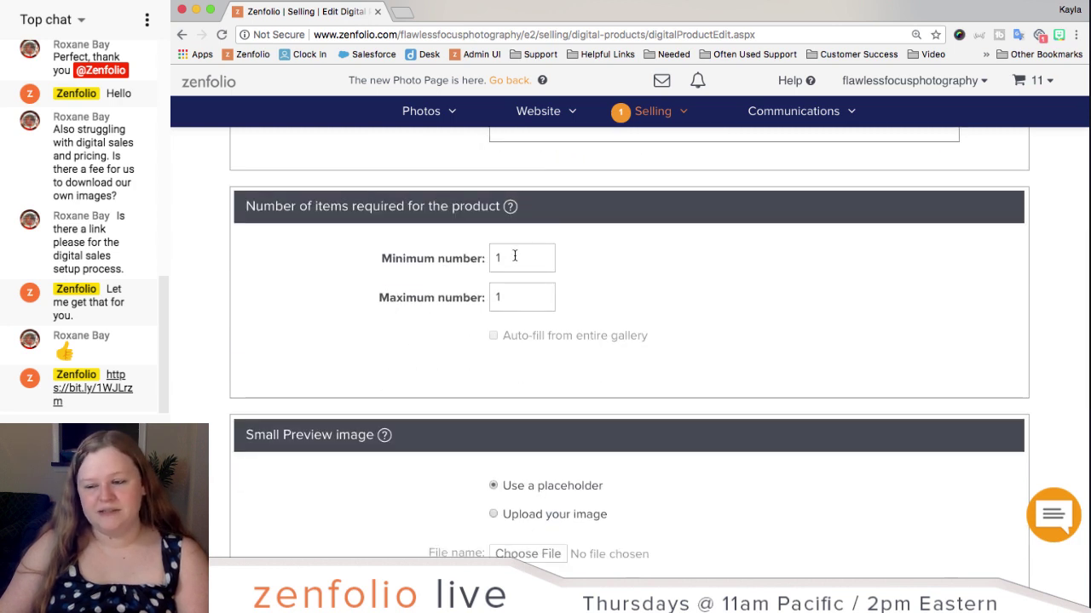
left_click(514, 256)
type("0")
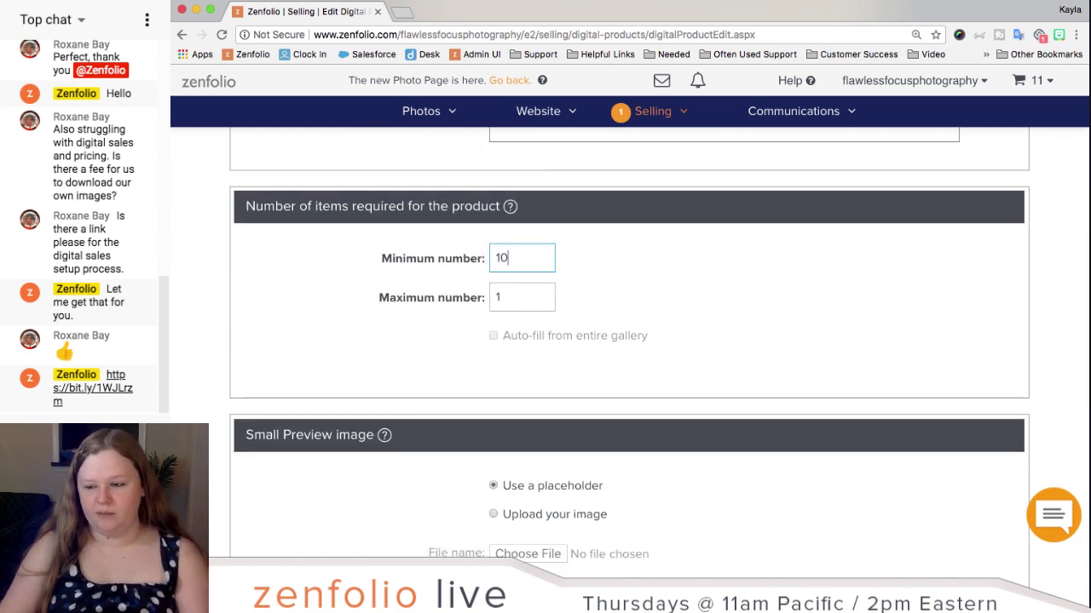
key("Tab")
type("10")
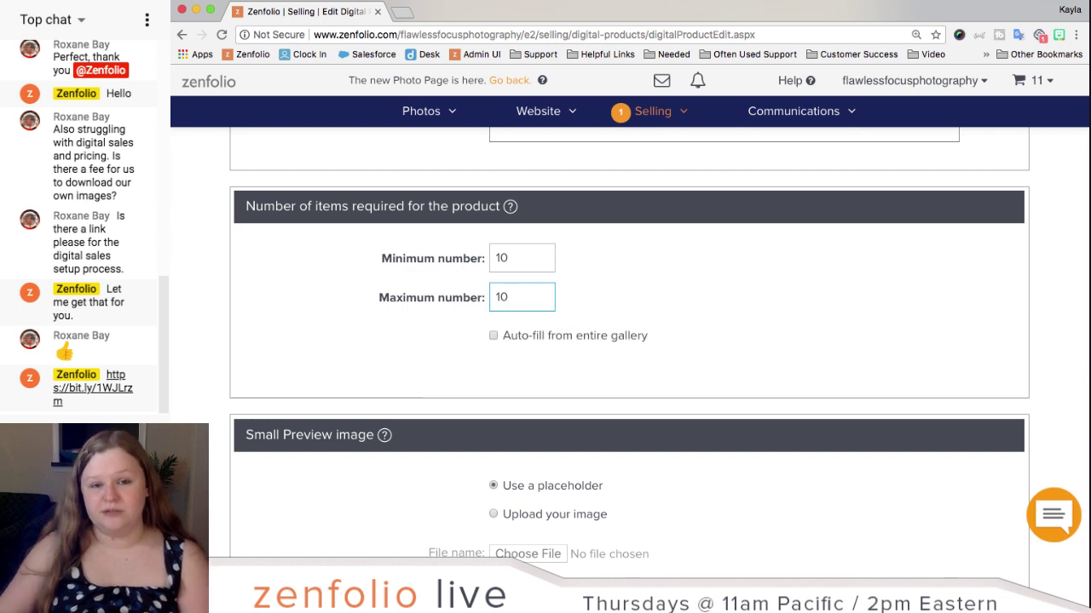
left_click(399, 327)
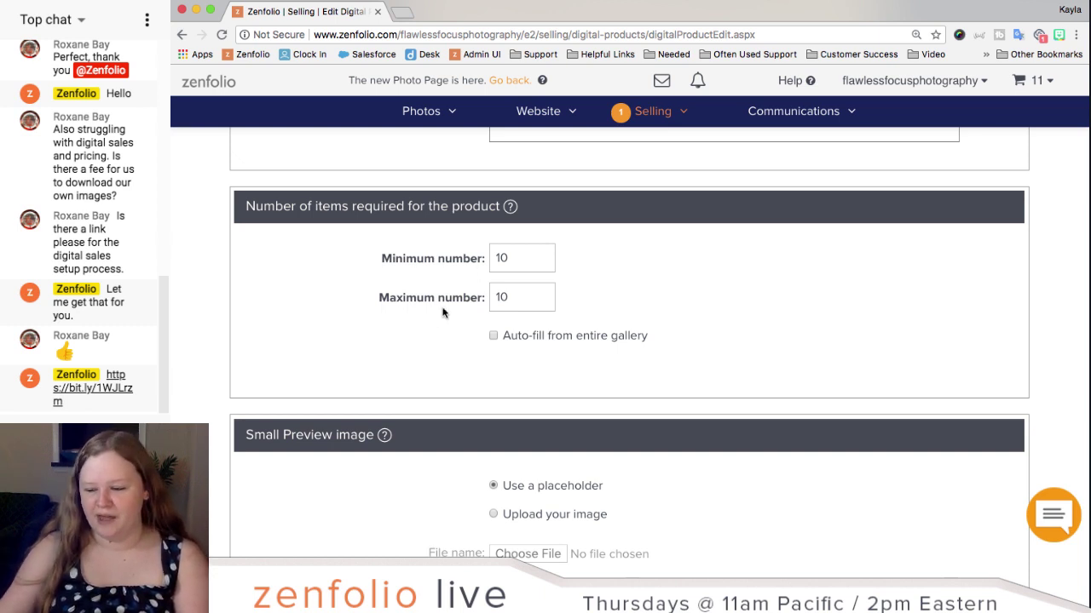
Step: Save the new digital product without adding any preview images
scroll(442, 308, "down", 8)
scroll(439, 309, "down", 9)
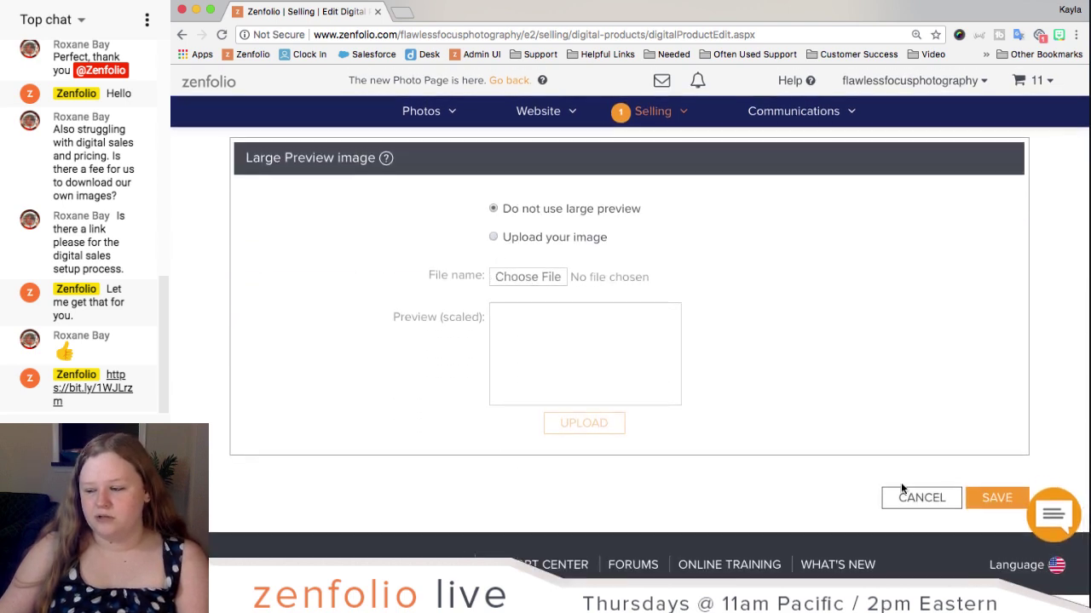
left_click(989, 499)
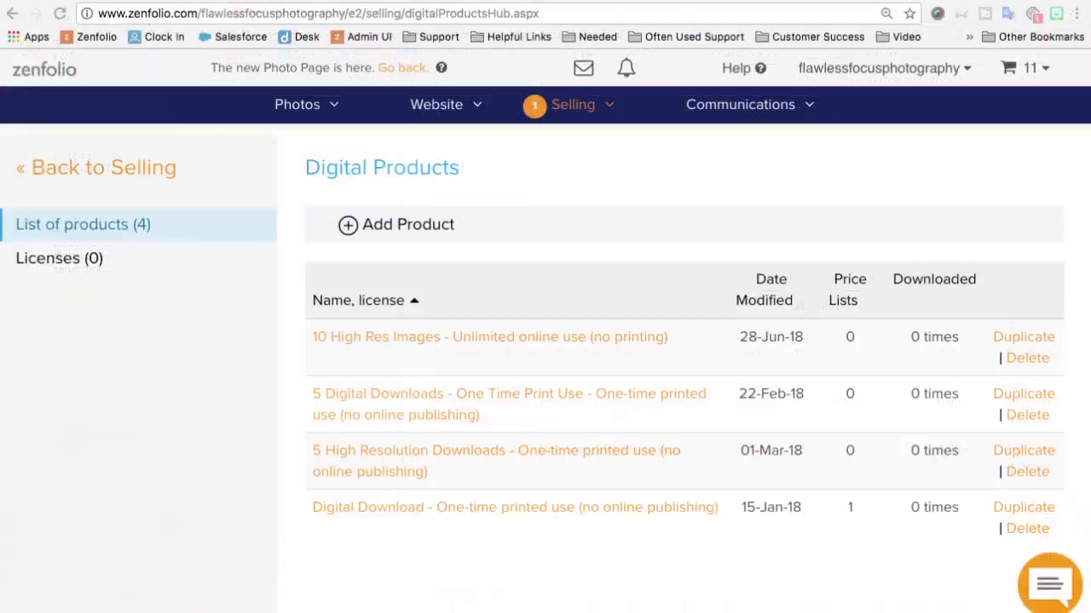
Step: Open the wedding group dated 6/20/2018 under Client Galleries, 2018, Weddings in the photo organizer
left_click(303, 115)
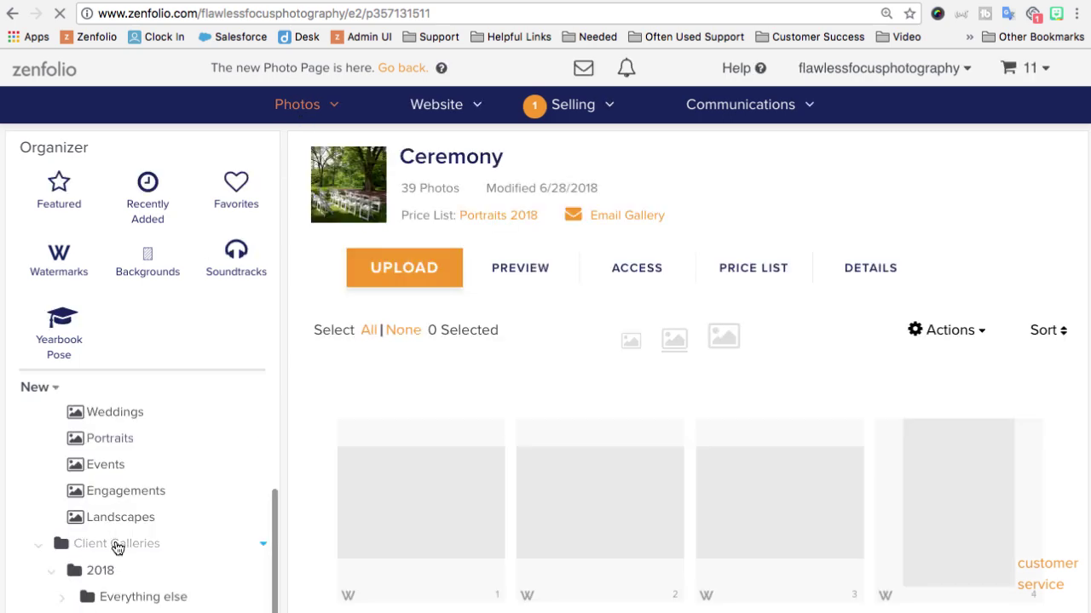
scroll(116, 549, "down", 3)
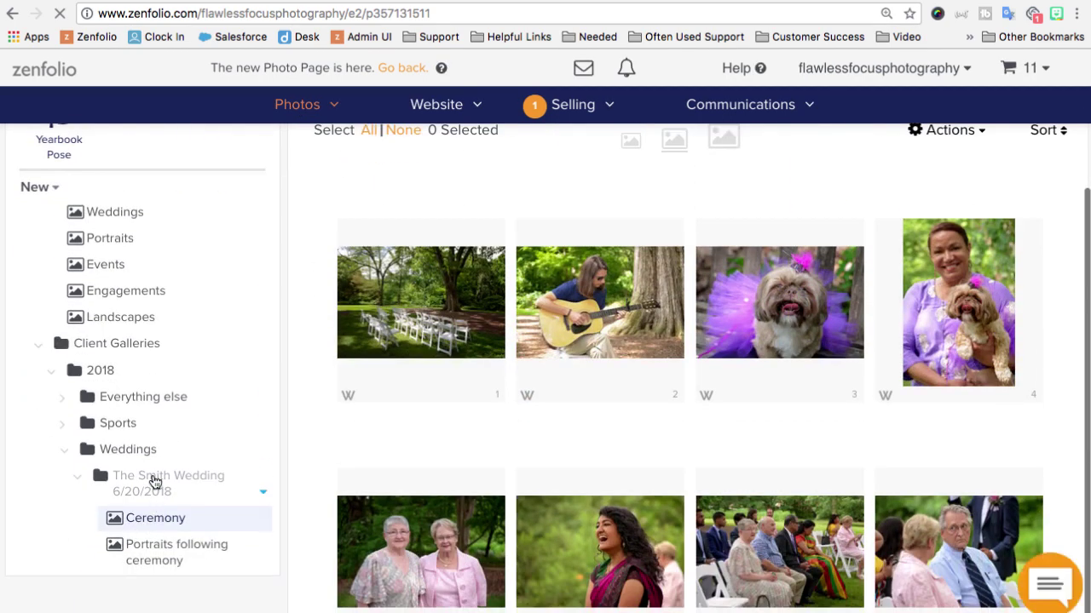
left_click(155, 484)
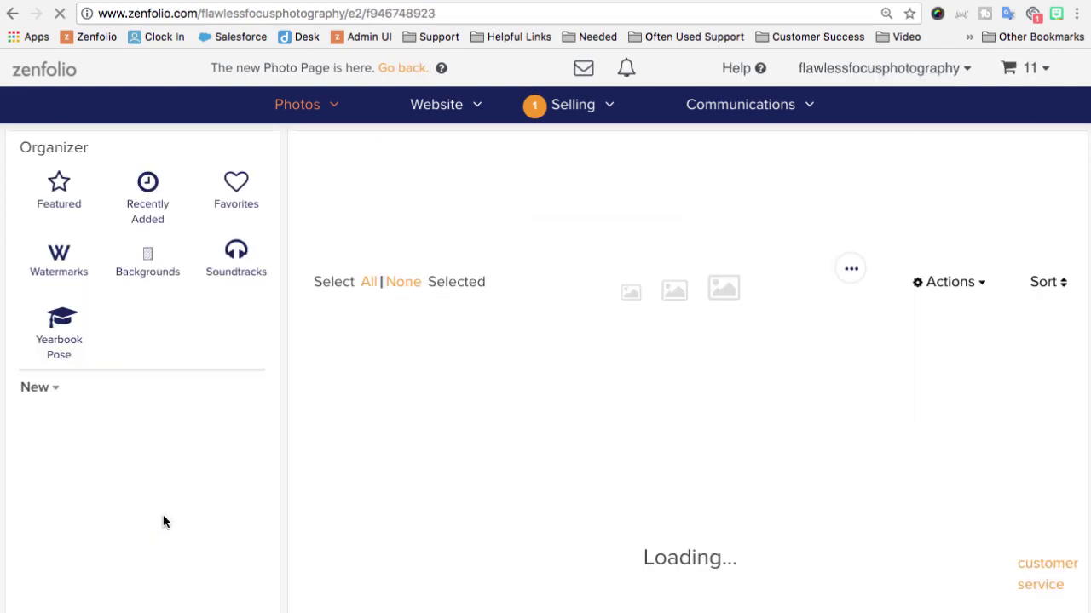
scroll(290, 541, "down", 4)
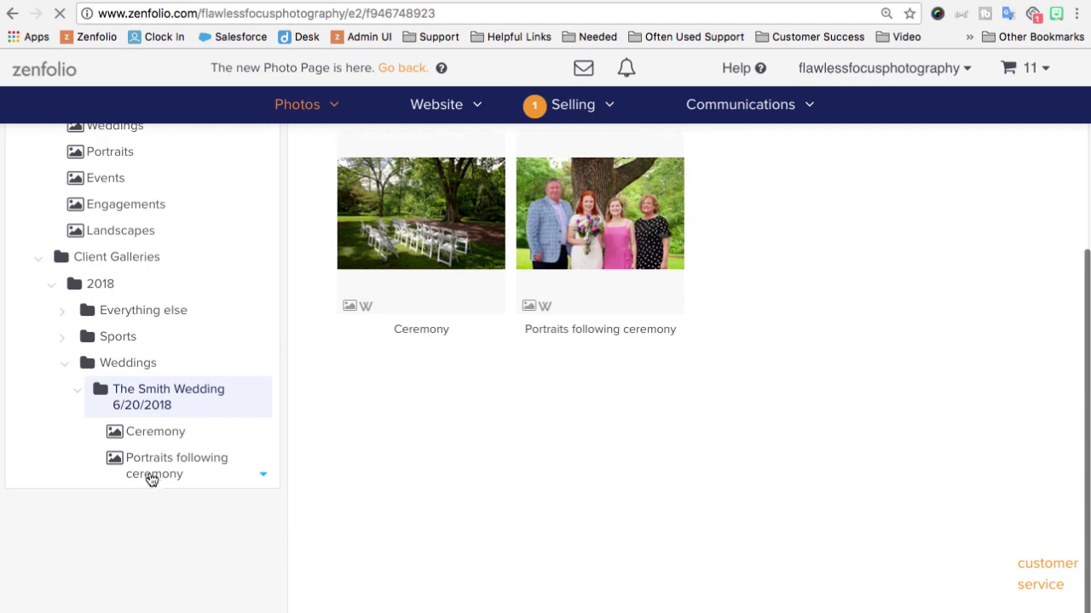
scroll(614, 565, "up", 4)
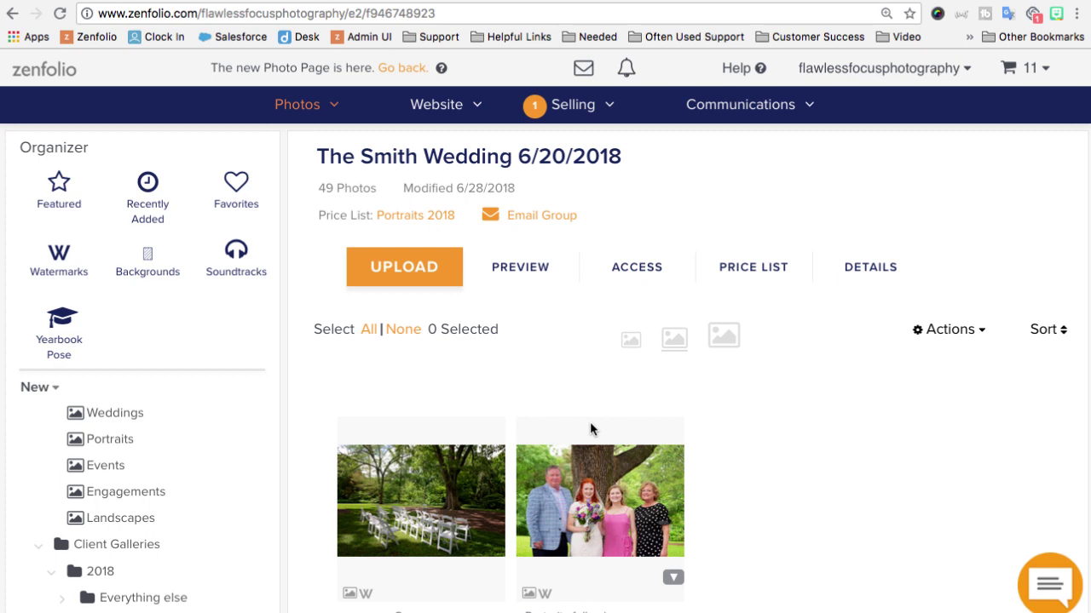
Step: Preview the wedding group on the website and start editing its page
left_click(523, 270)
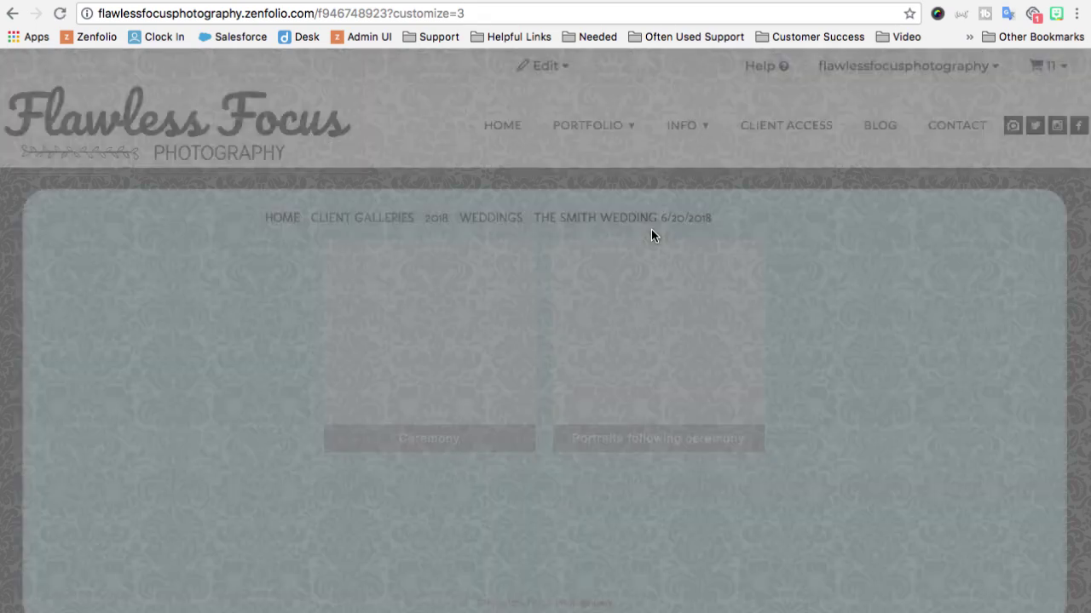
left_click(541, 66)
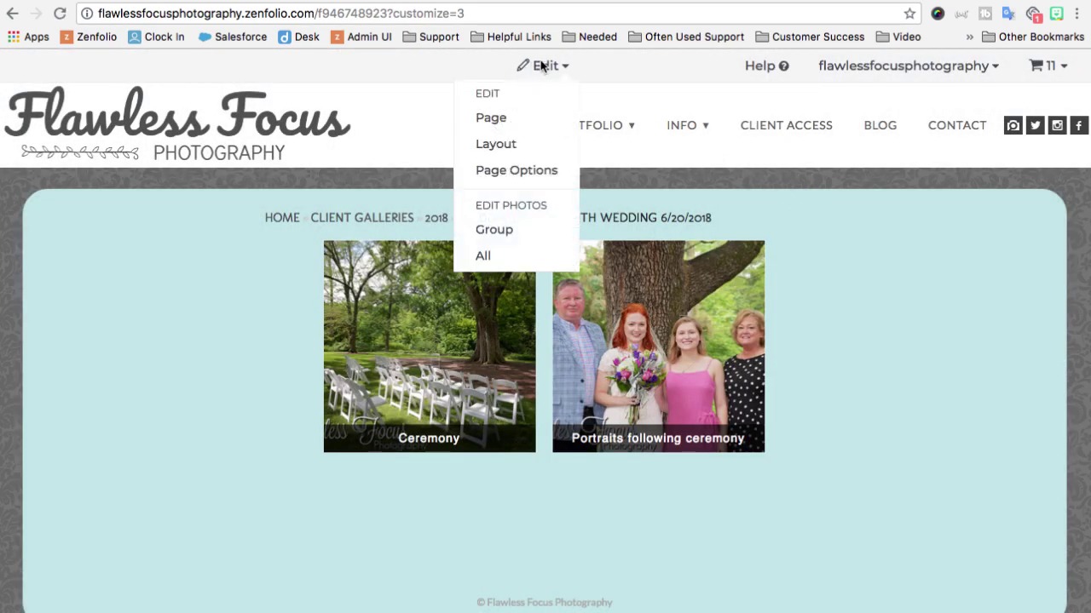
left_click(517, 117)
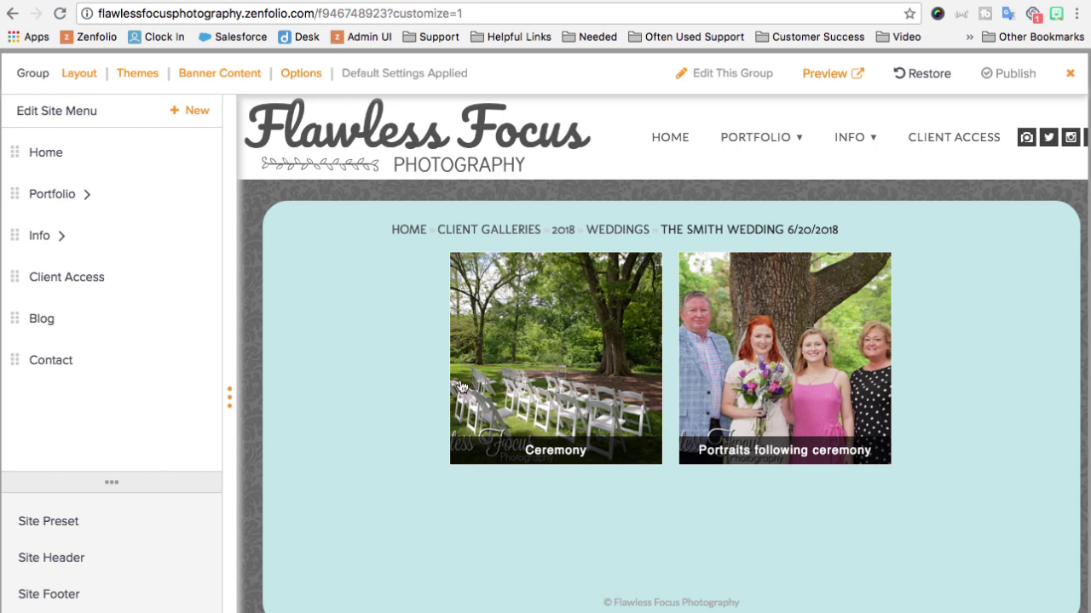
Step: Open the Ceremony gallery in a separate browser tab and the Portraits following ceremony gallery in the current one
right_click(511, 437)
left_click(588, 446)
key("ctrl+Tab")
key("ctrl+shift+Tab")
left_click(823, 417)
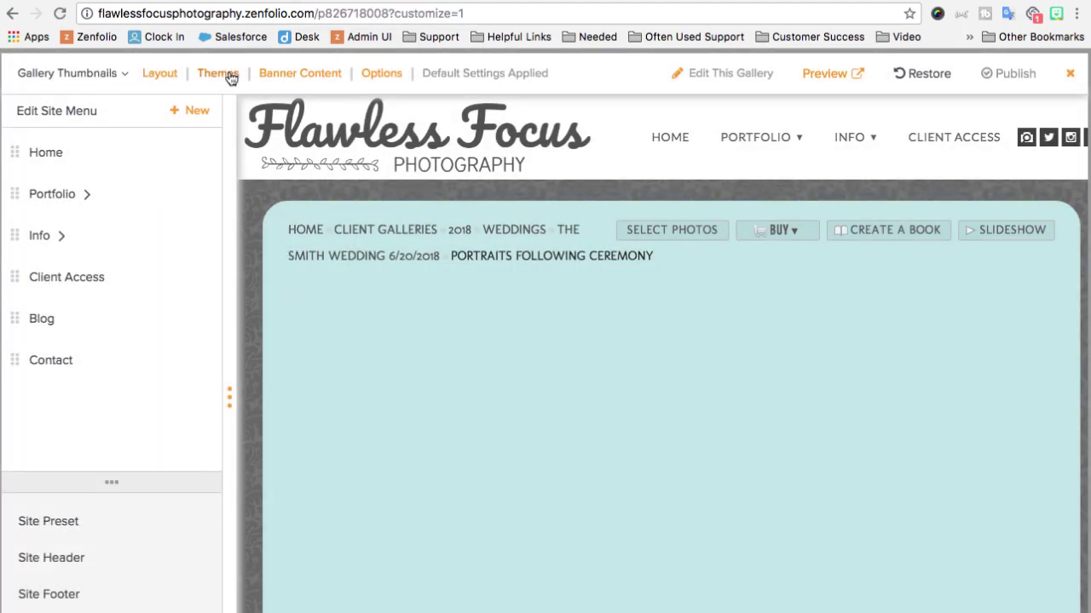
Step: Turn off the default layout, theme and options settings for the Portraits following ceremony gallery and select the Monochrome theme
left_click(230, 75)
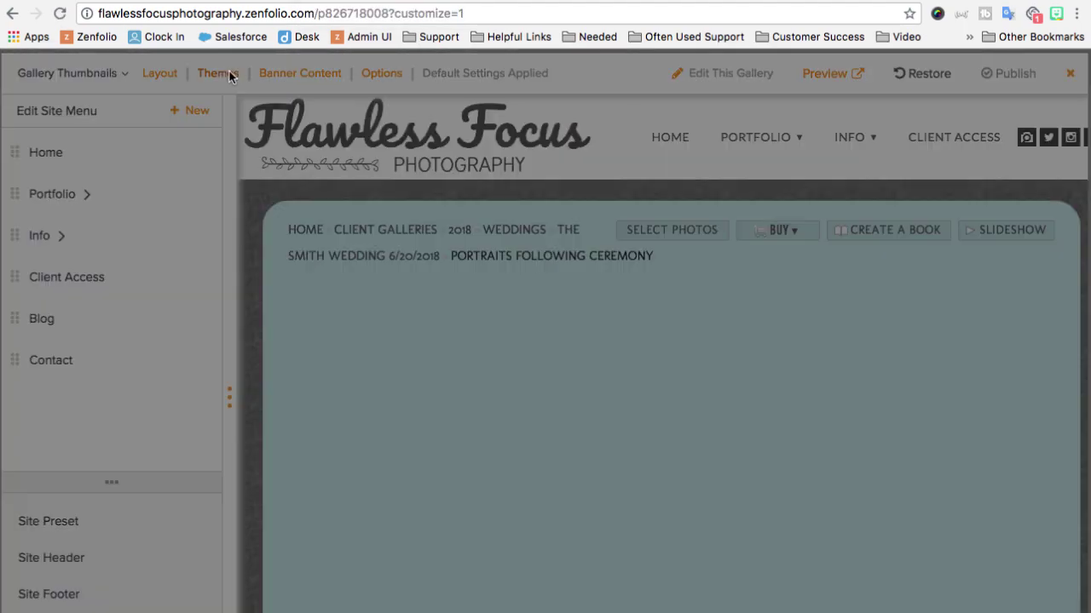
left_click(134, 124)
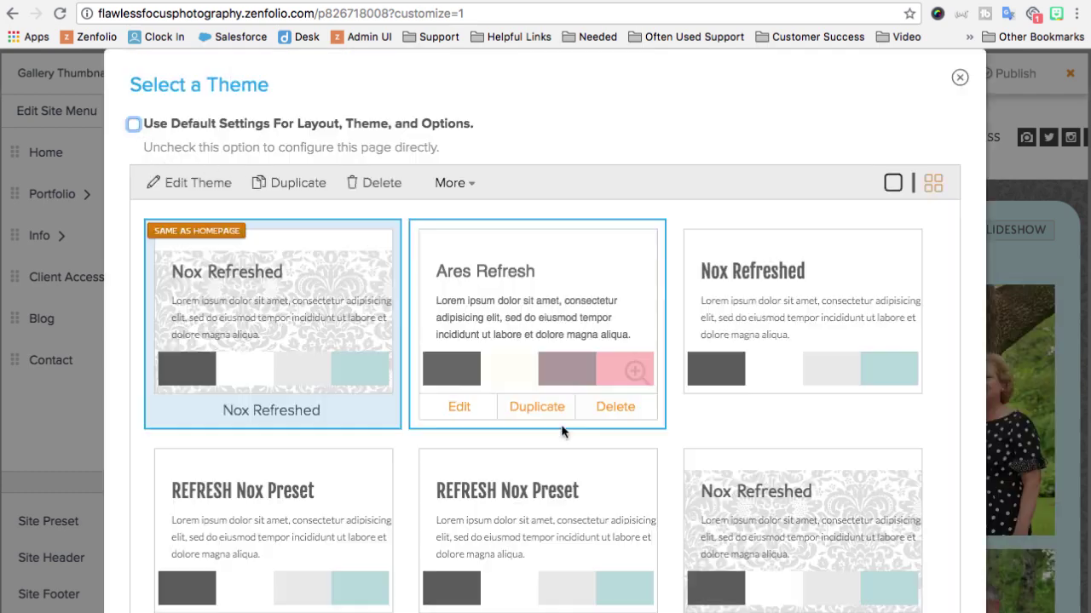
scroll(559, 423, "down", 5)
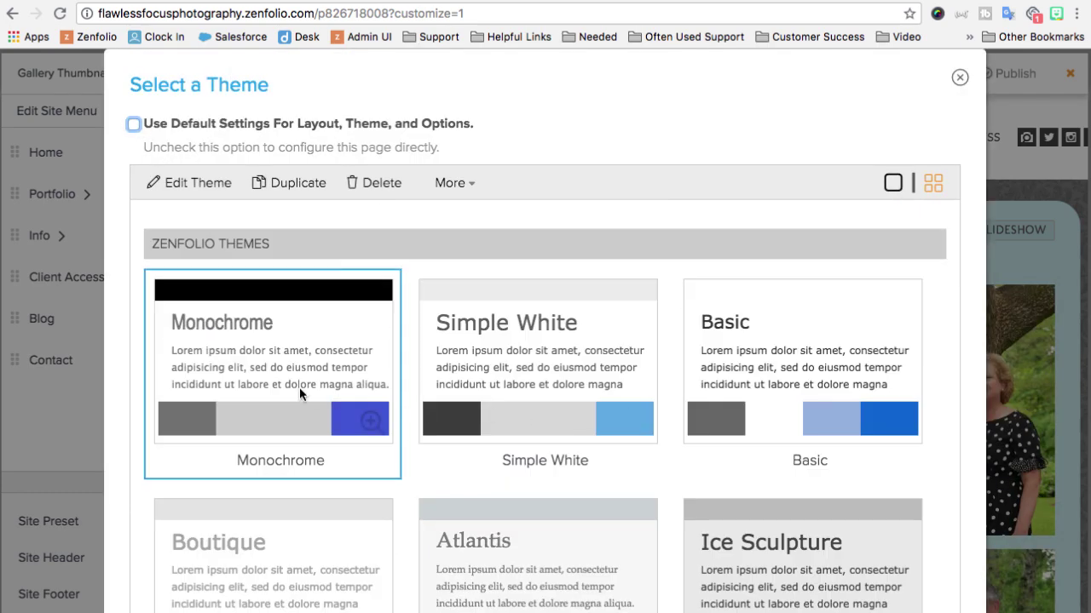
left_click(273, 367)
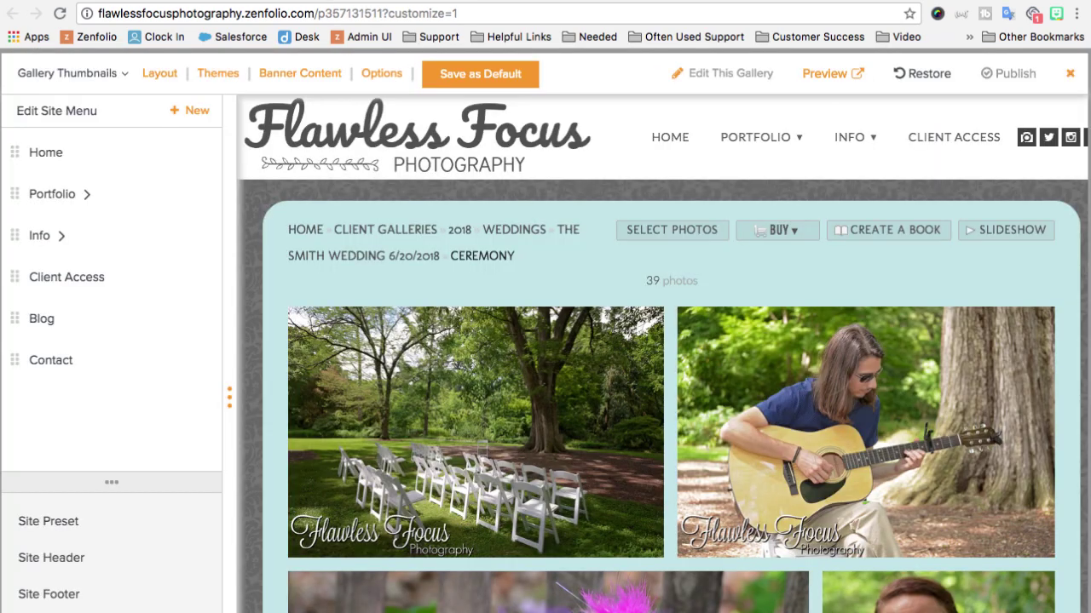
Step: Reload the Ceremony gallery's edit page and view its page options without changing them
left_click(60, 13)
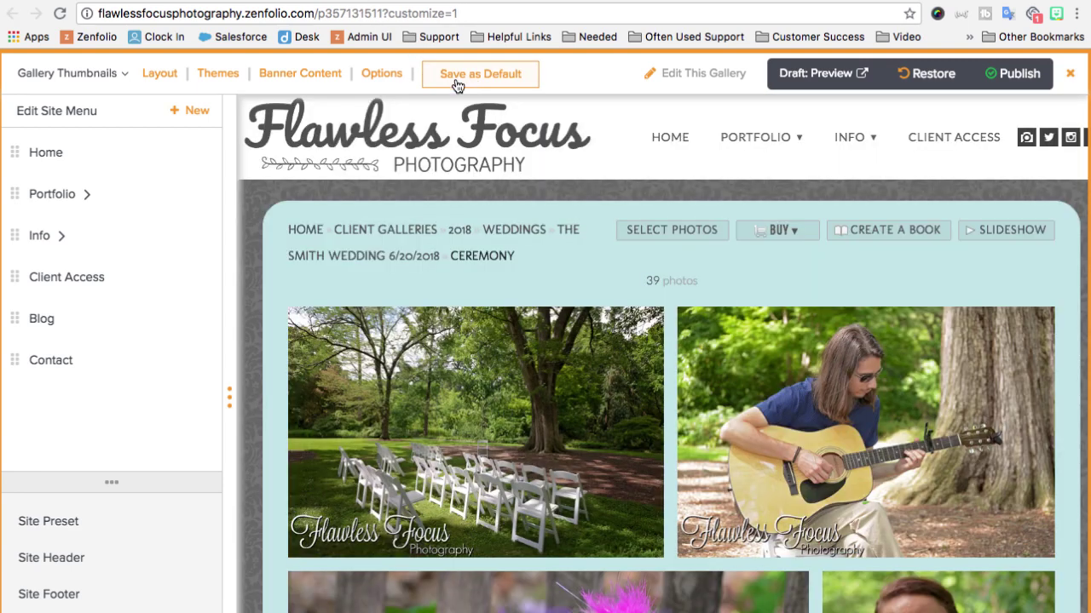
left_click(375, 75)
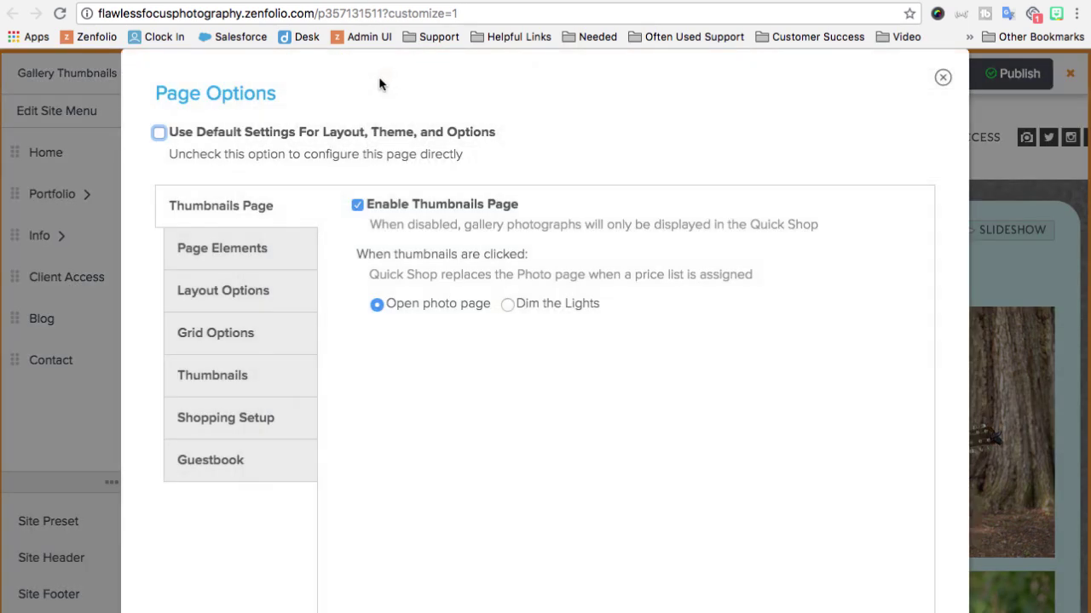
left_click(944, 81)
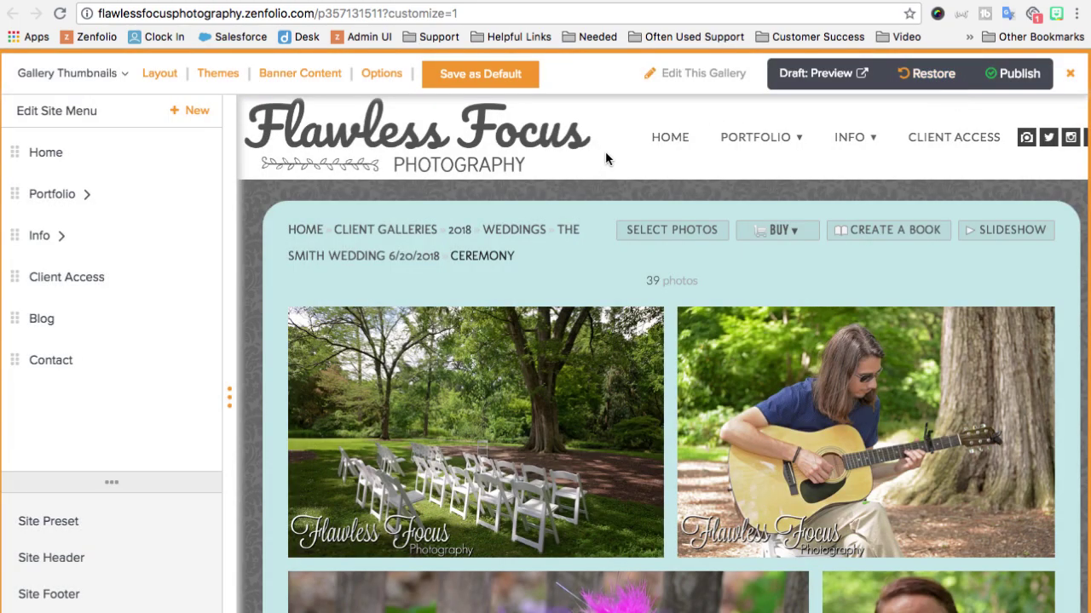
Step: Select the Julliet Cap theme for the Ceremony gallery
left_click(219, 75)
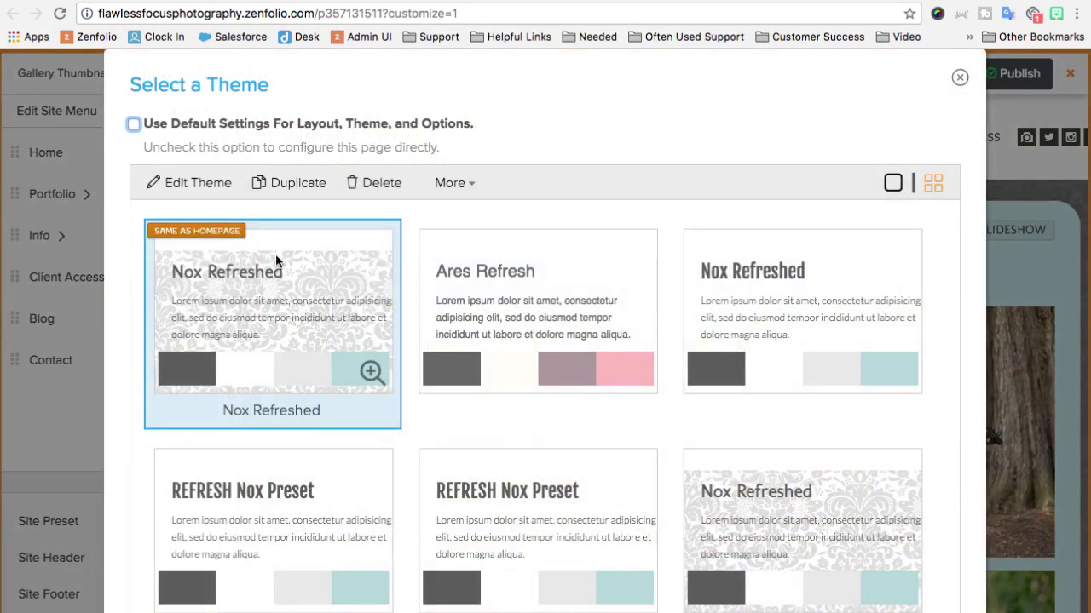
scroll(374, 366, "down", 1)
scroll(535, 322, "down", 15)
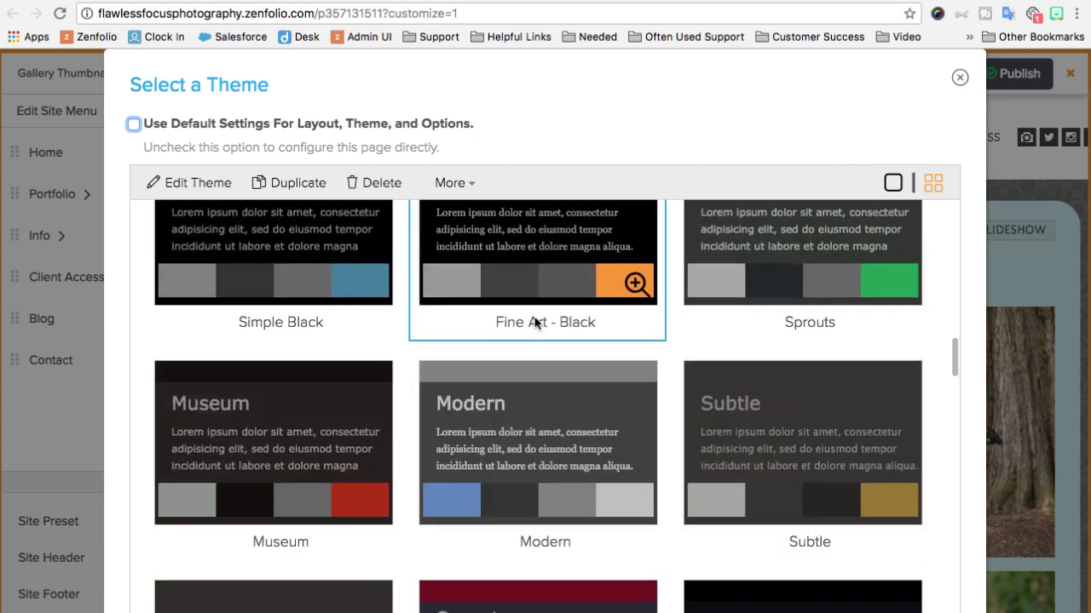
scroll(535, 322, "down", 13)
scroll(535, 322, "down", 2)
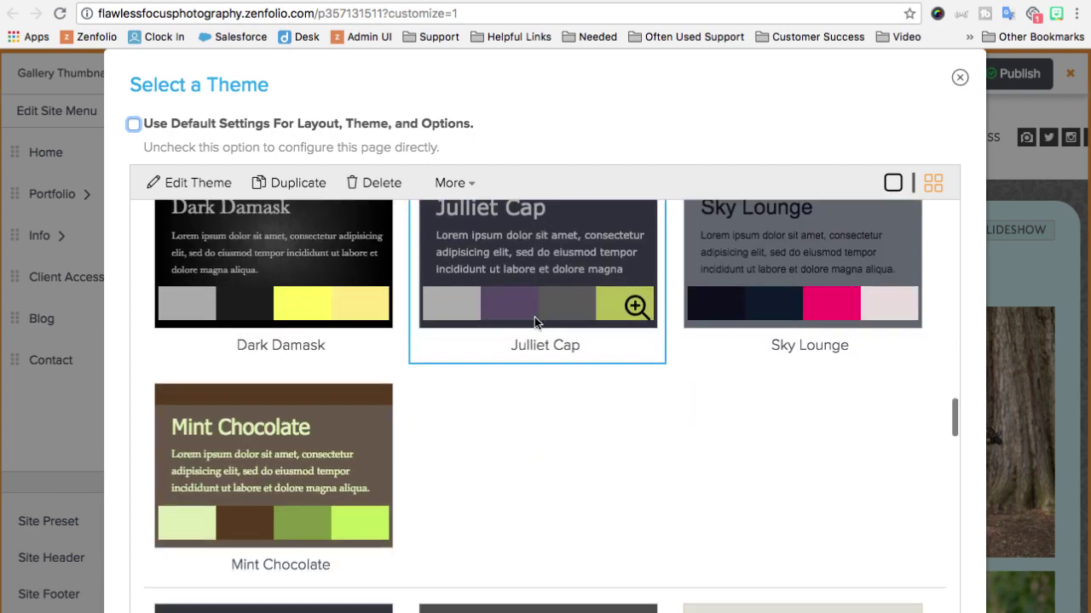
left_click(535, 322)
scroll(538, 325, "up", 3)
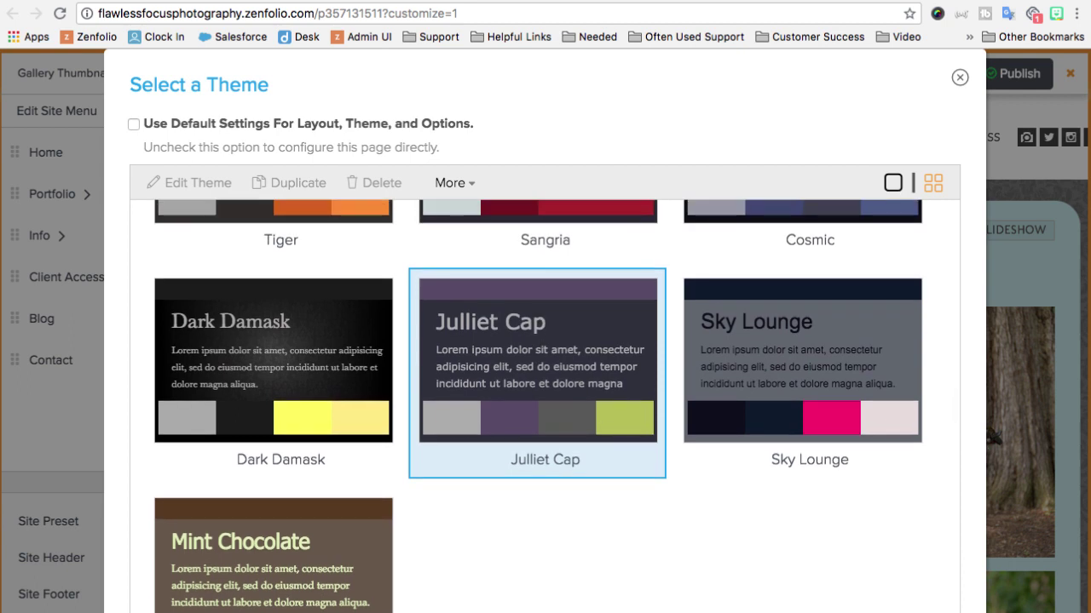
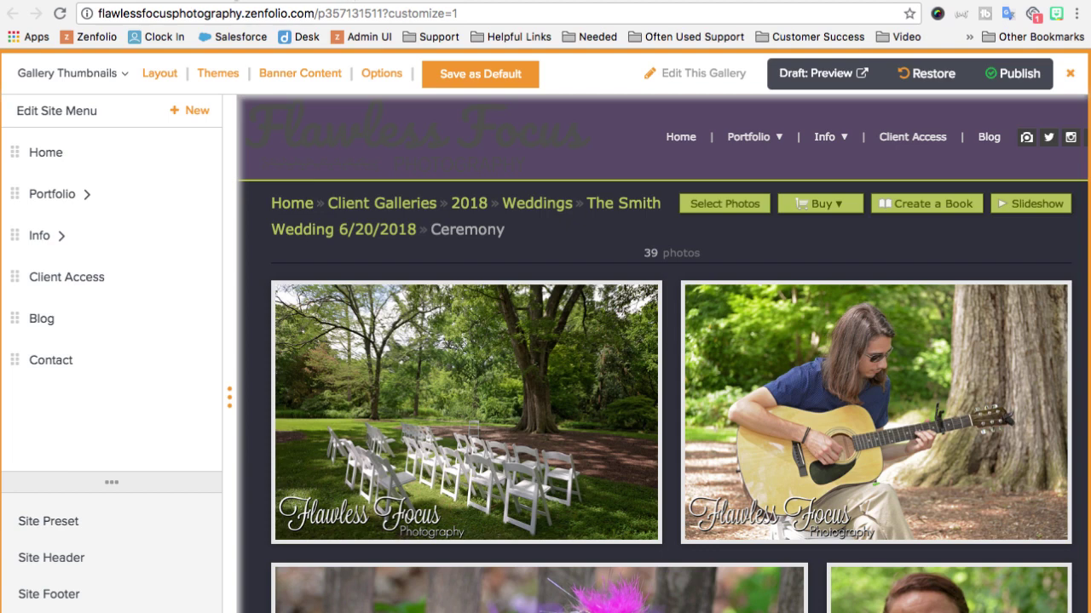
key("Return")
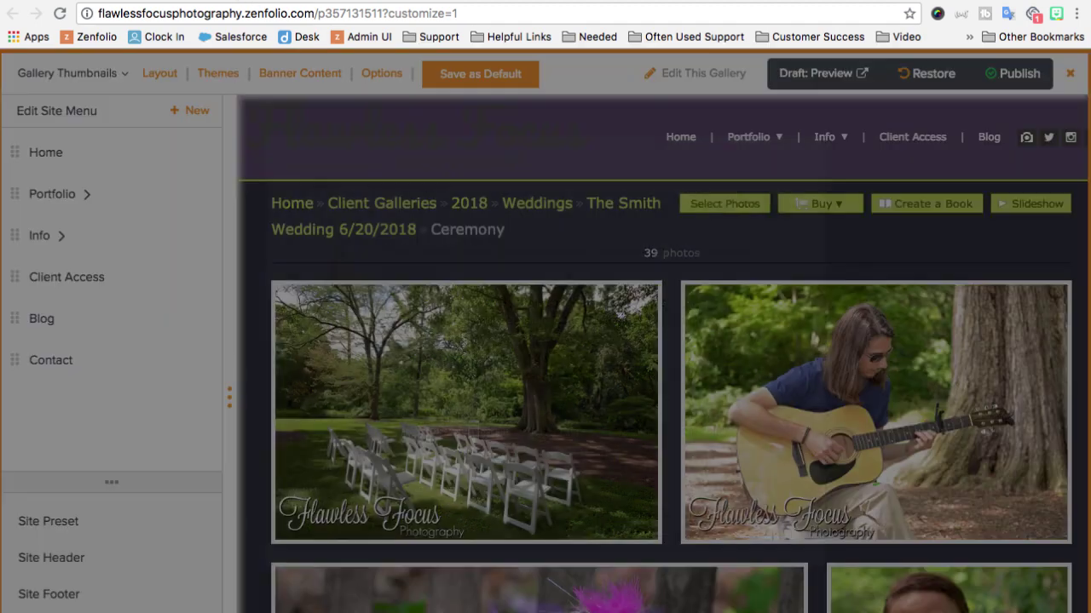
left_click(738, 521)
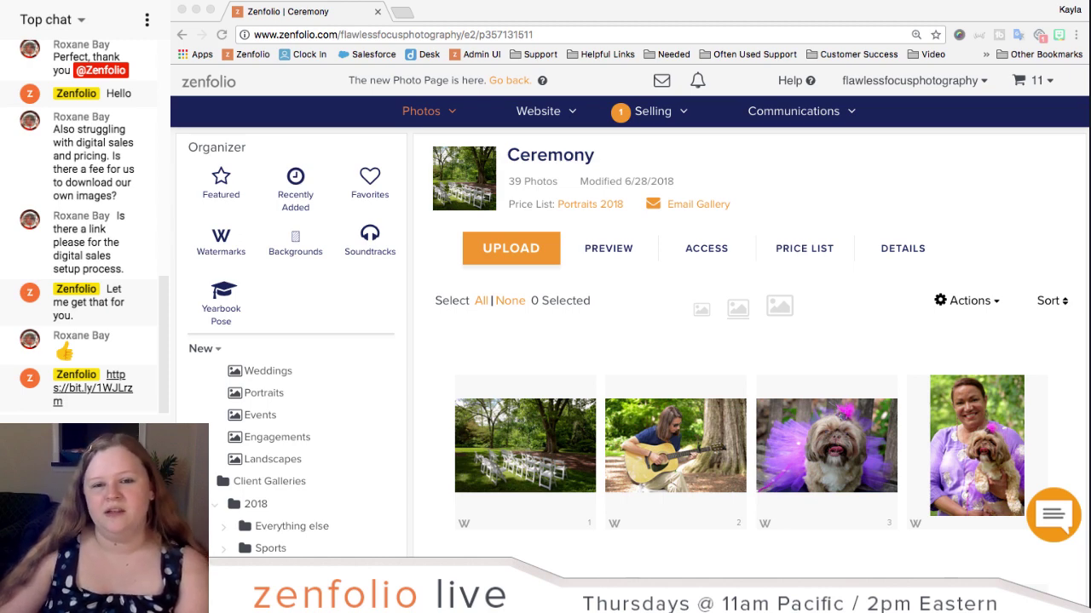
Step: Open website customization in a separate browser tab and switch to it
left_click(745, 185)
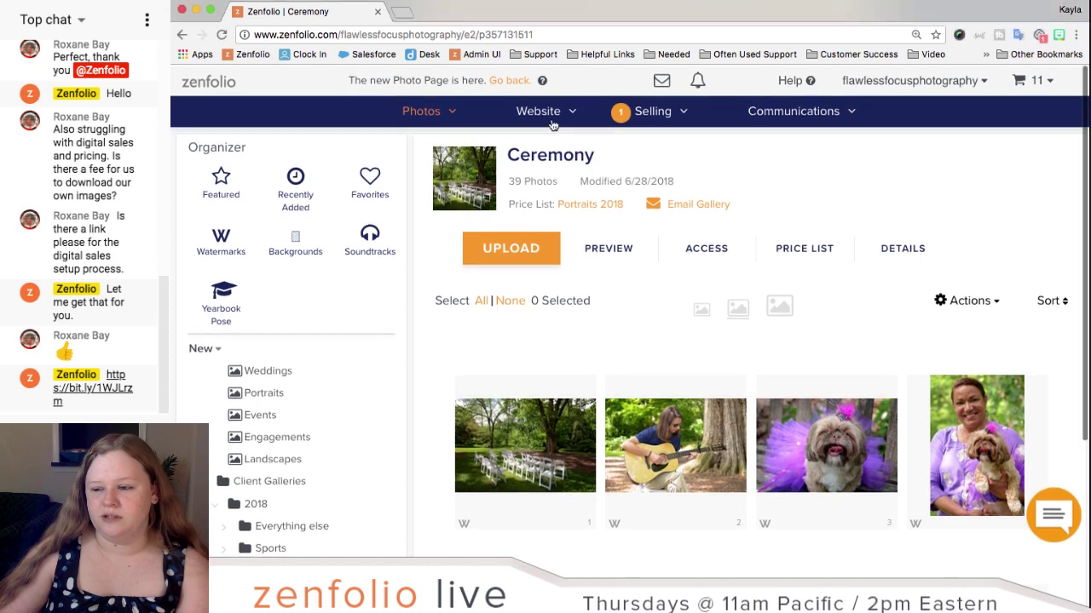
left_click(547, 116)
right_click(549, 143)
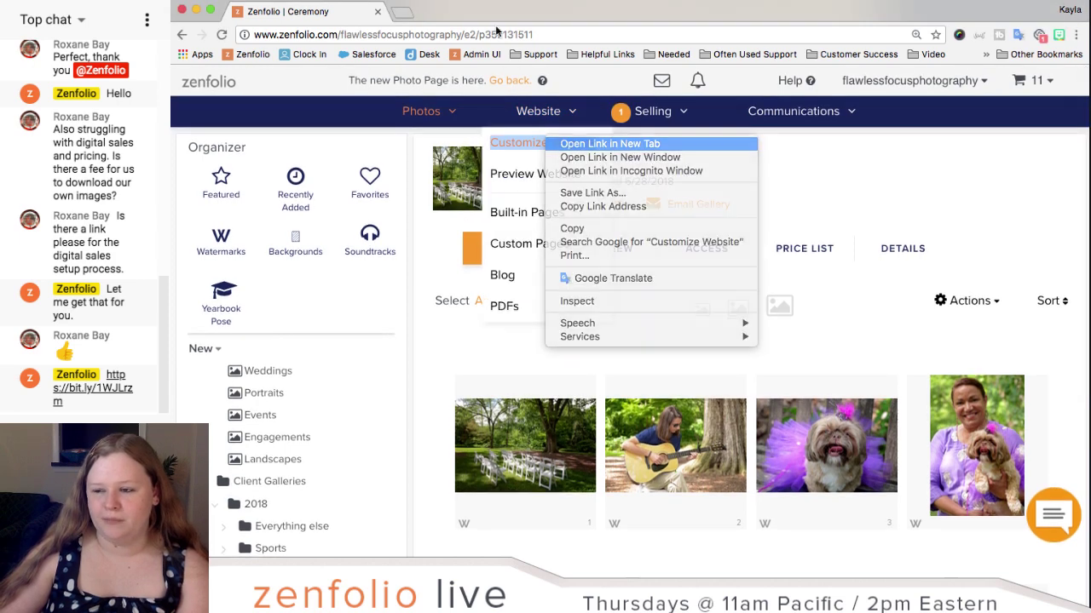
left_click(567, 145)
left_click(452, 15)
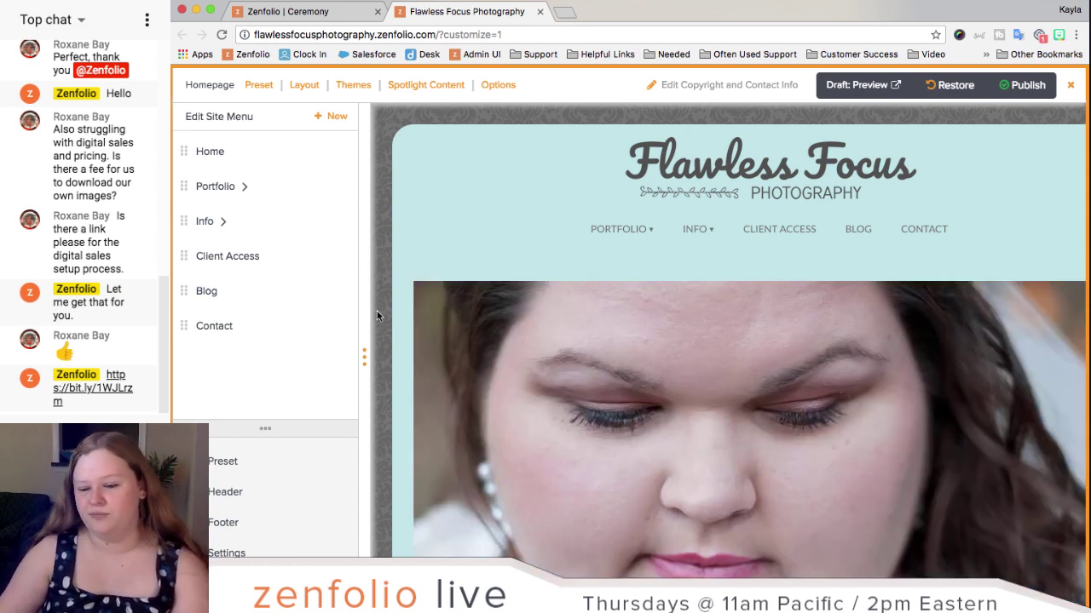
Step: Examine the Quick Shop, web browser icon, mobile and pre-order logo options in the site settings, leaving without applying changes
left_click(220, 554)
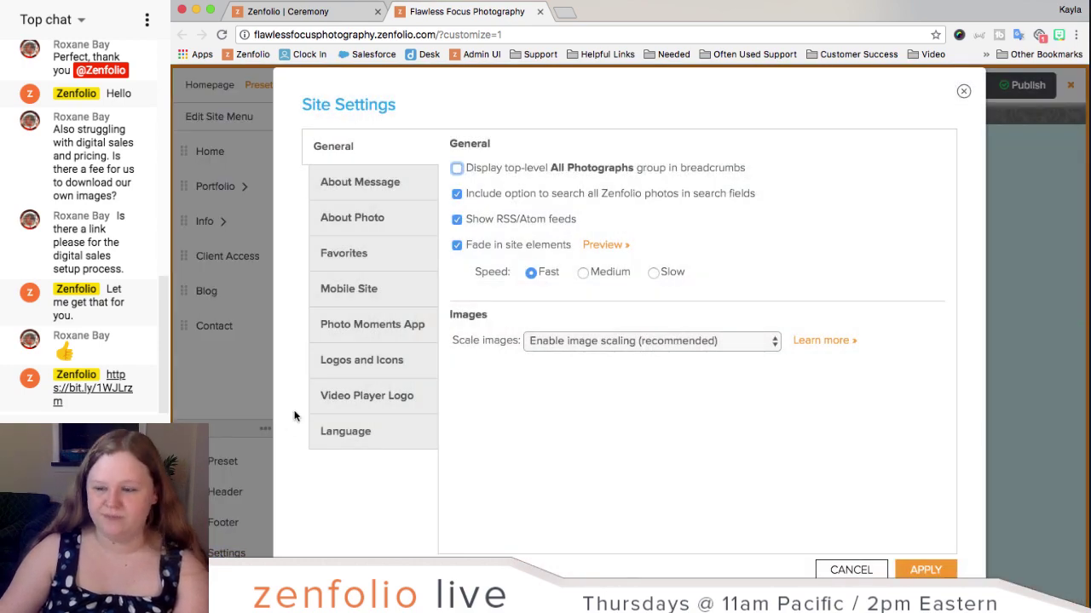
left_click(368, 359)
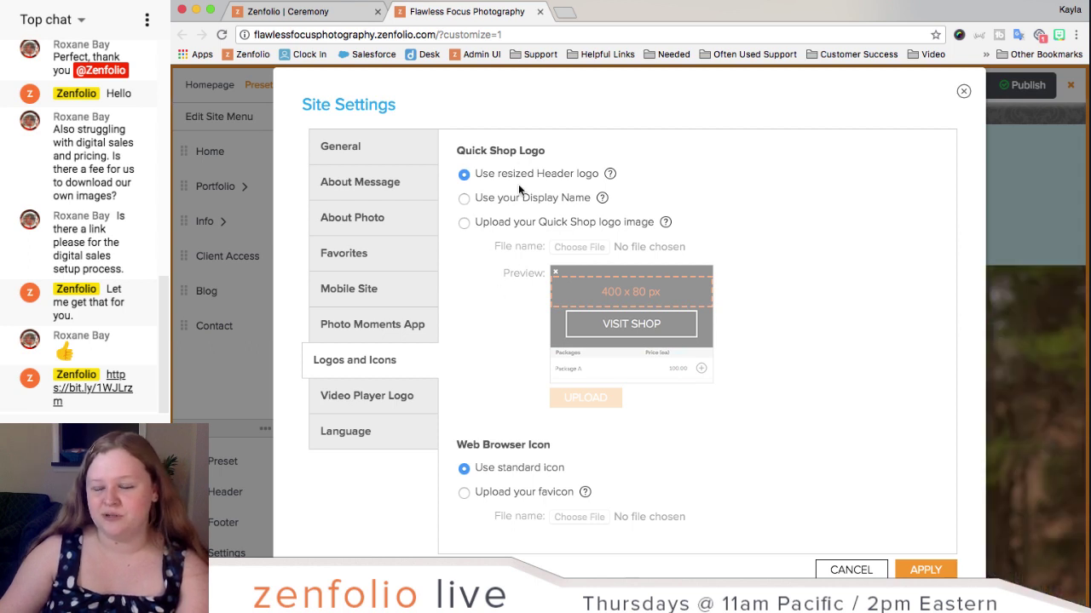
scroll(504, 366, "down", 5)
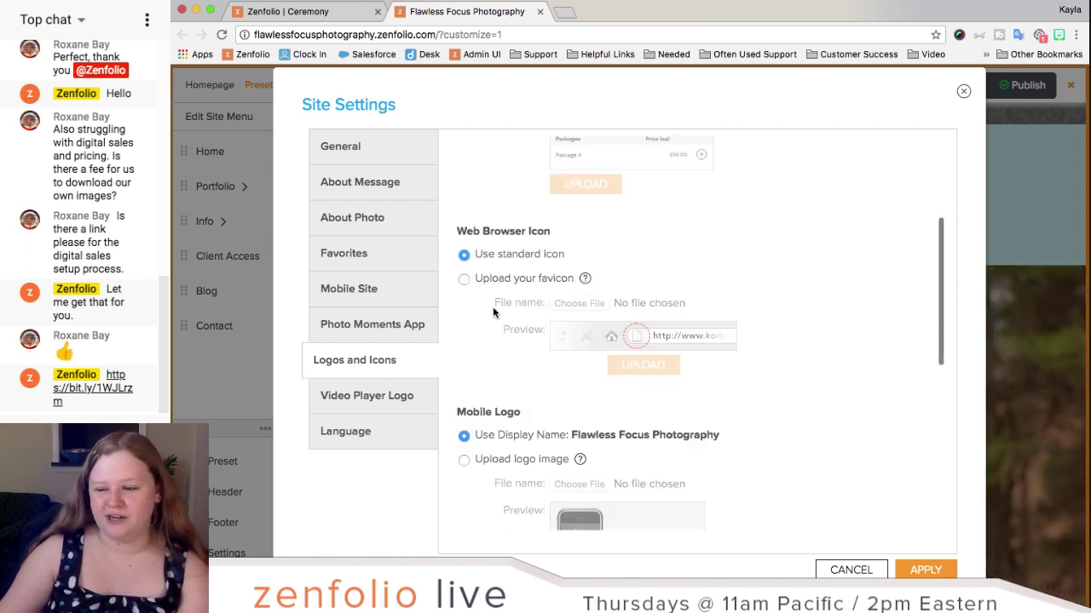
scroll(499, 313, "down", 1)
scroll(507, 317, "down", 6)
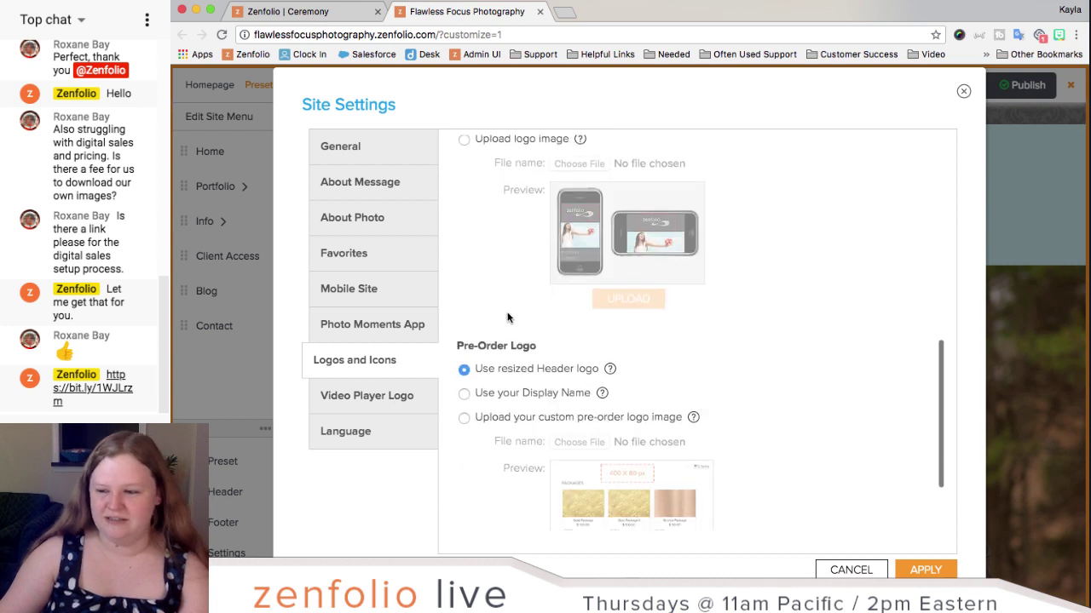
scroll(507, 318, "up", 4)
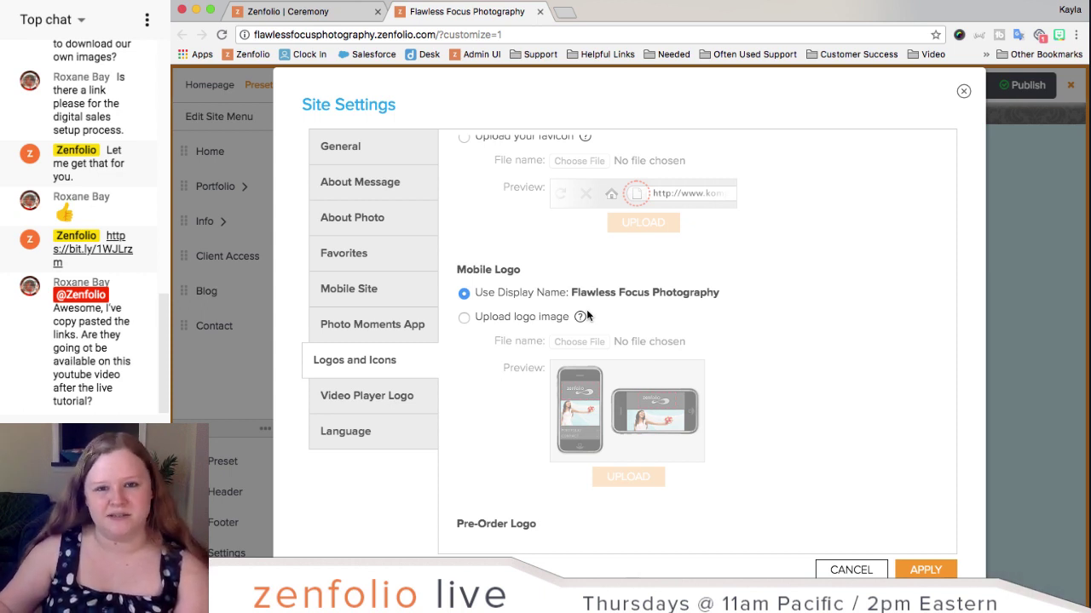
scroll(586, 316, "down", 5)
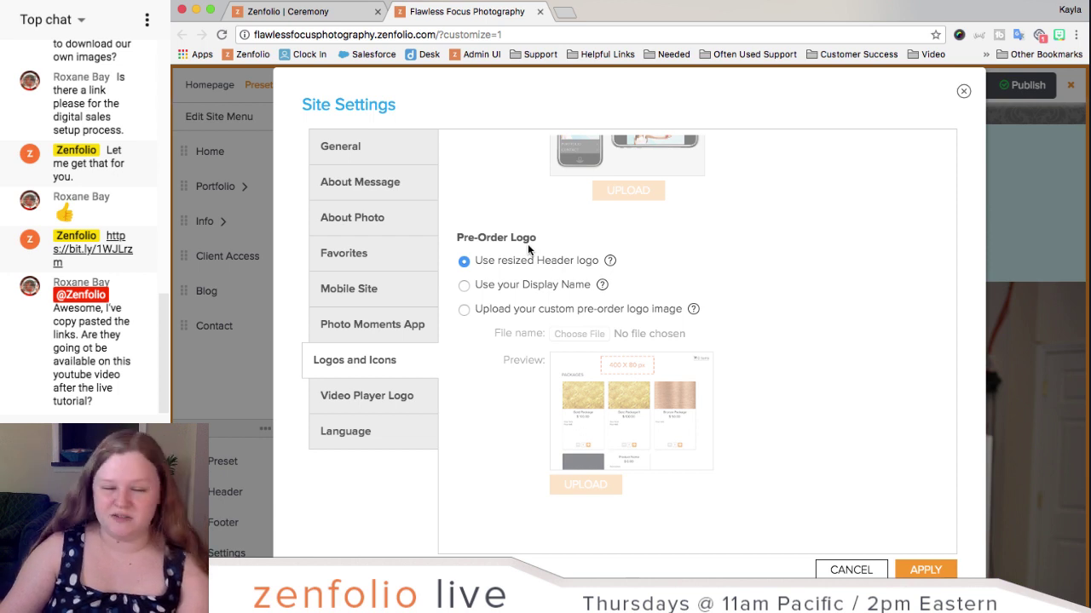
scroll(553, 241, "up", 2)
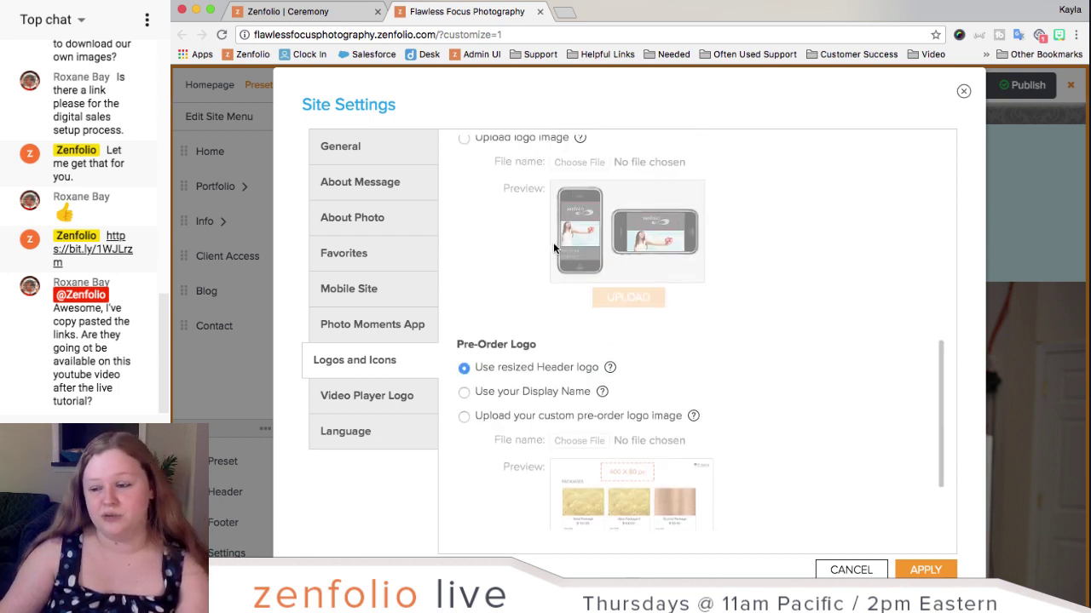
scroll(789, 512, "down", 5)
scroll(789, 511, "up", 1)
left_click(843, 569)
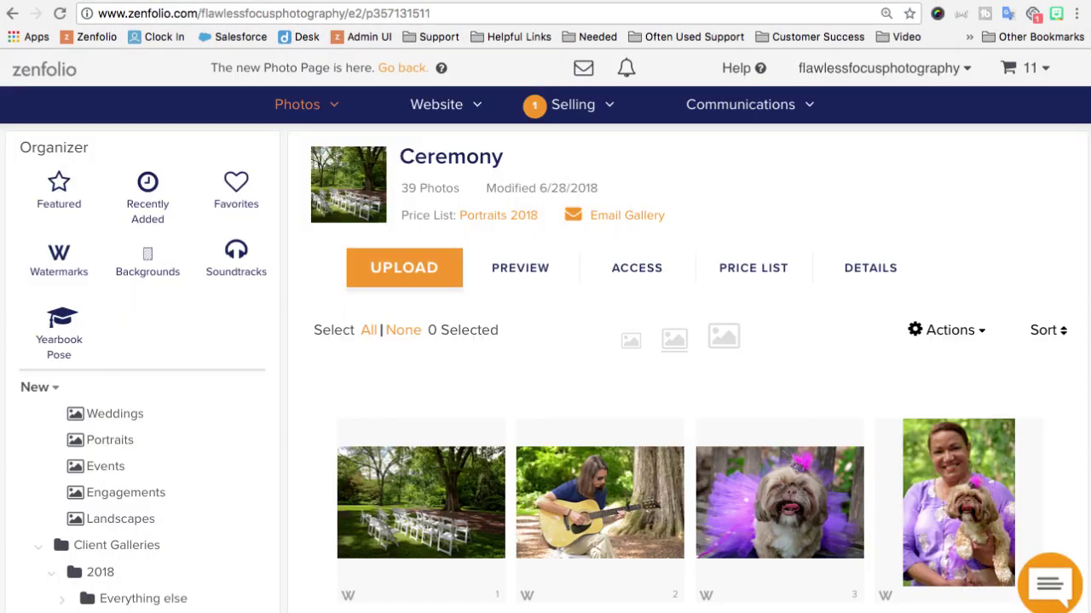
Step: Start a new coupon from the main selling page
left_click(556, 112)
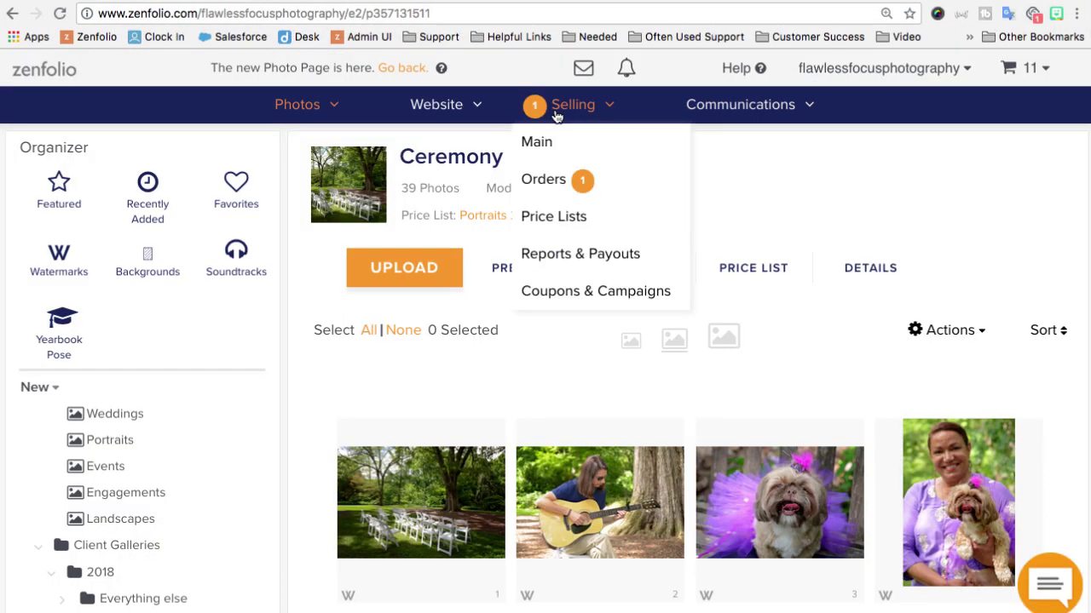
left_click(559, 109)
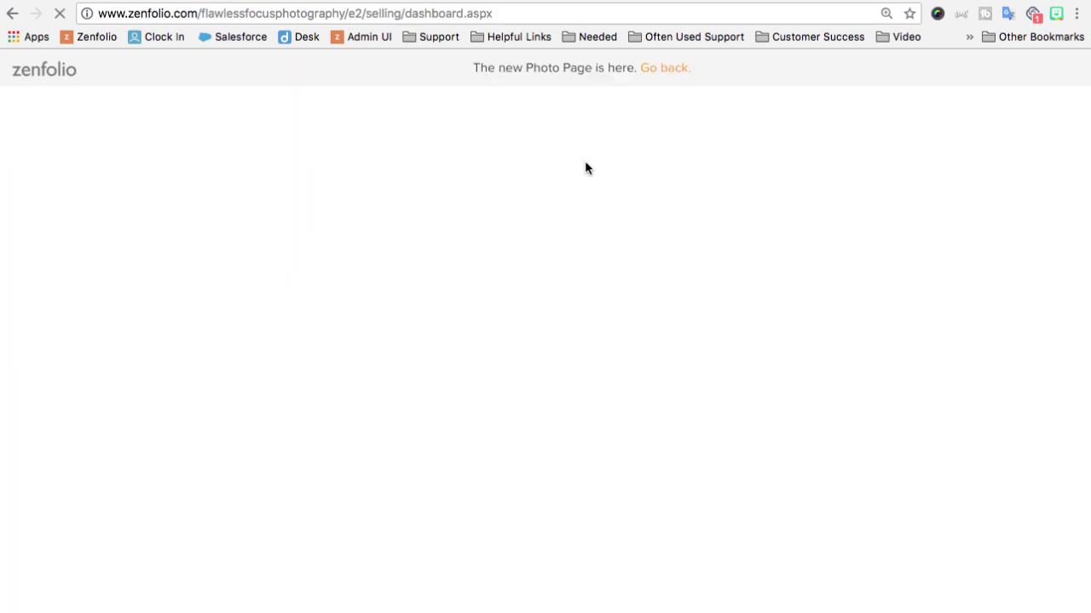
scroll(732, 421, "down", 3)
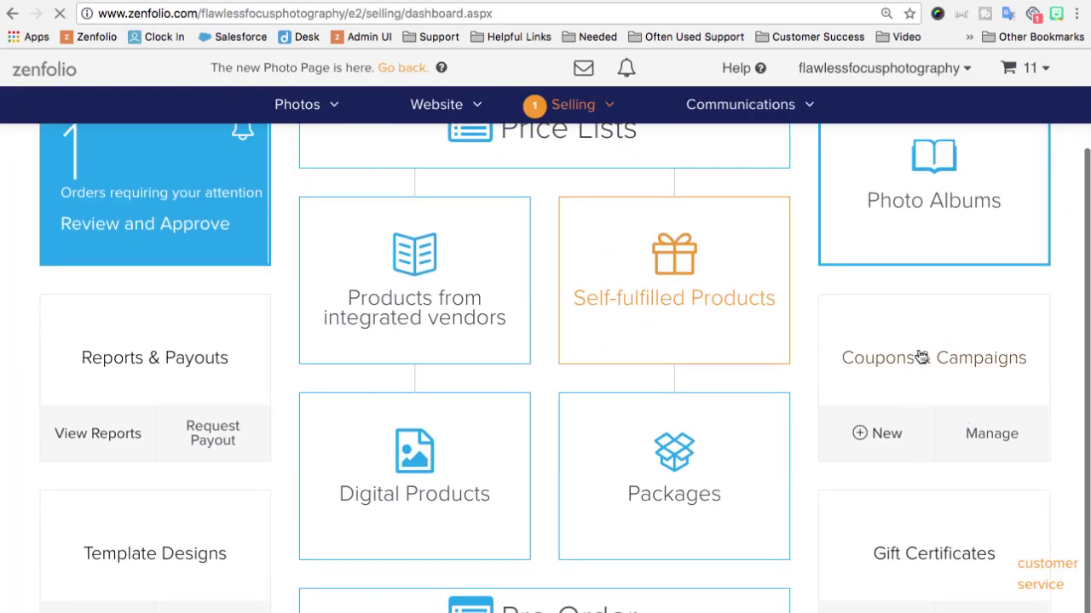
left_click(884, 432)
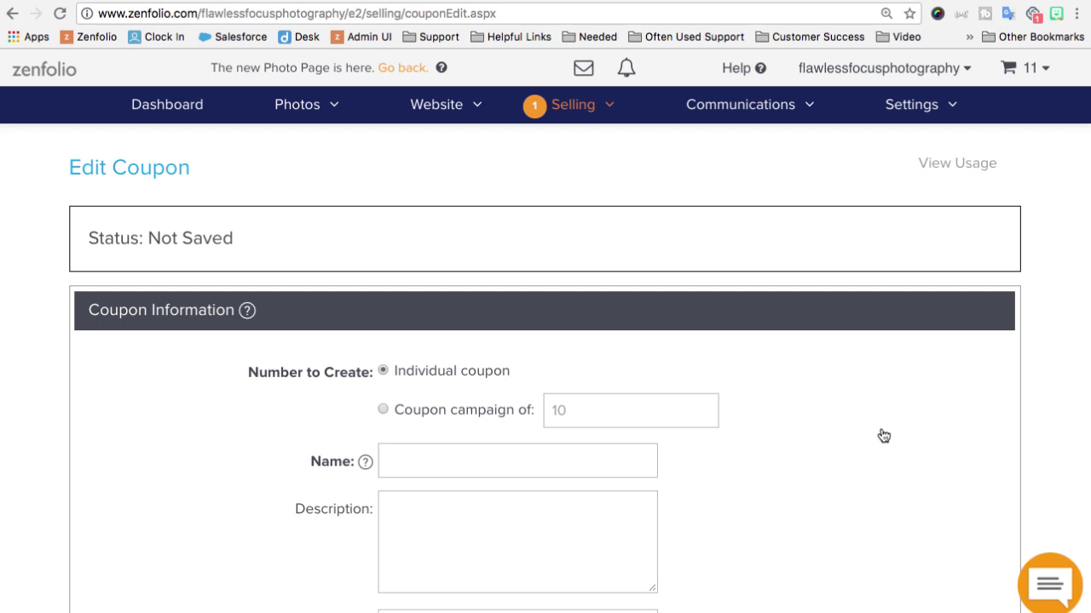
Step: Name the individual coupon "Order quickly for", followed by the couple's surname in lowercase and "wedding"
scroll(883, 436, "down", 3)
scroll(883, 436, "up", 2)
scroll(881, 434, "down", 1)
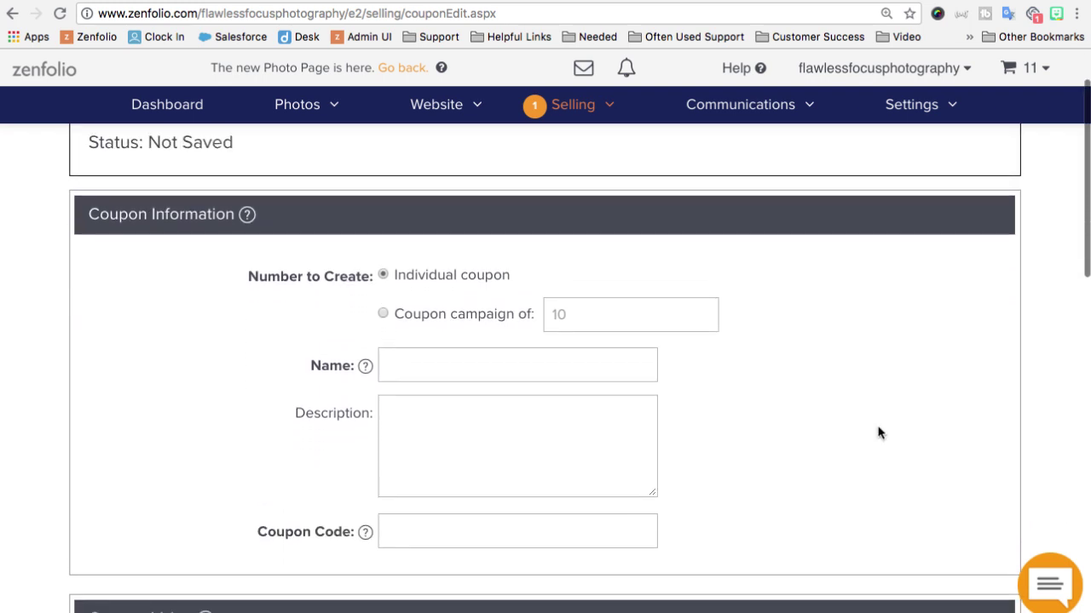
left_click(530, 363)
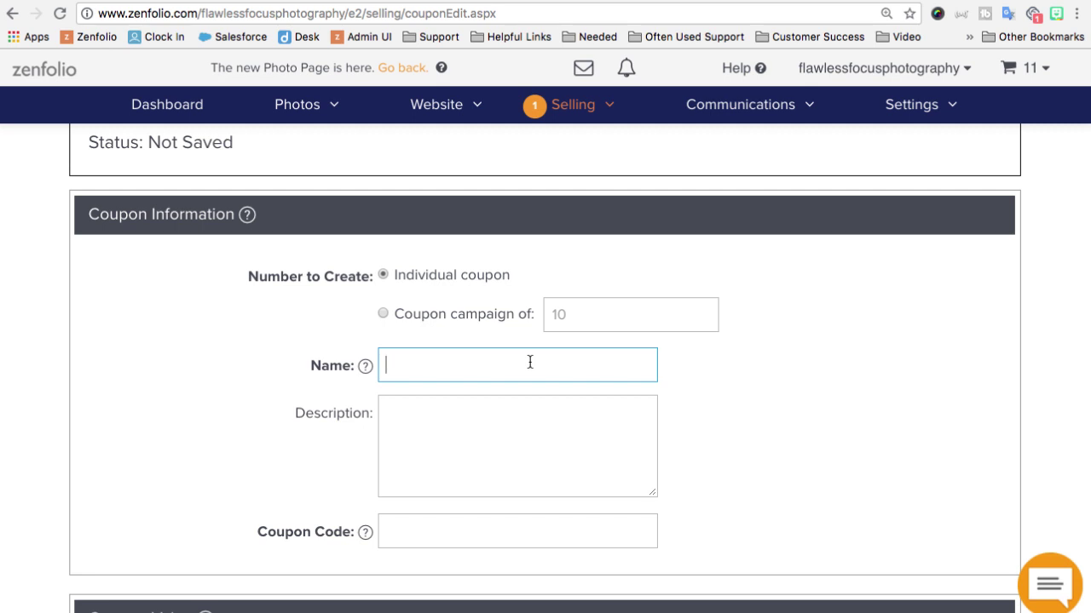
type("Order")
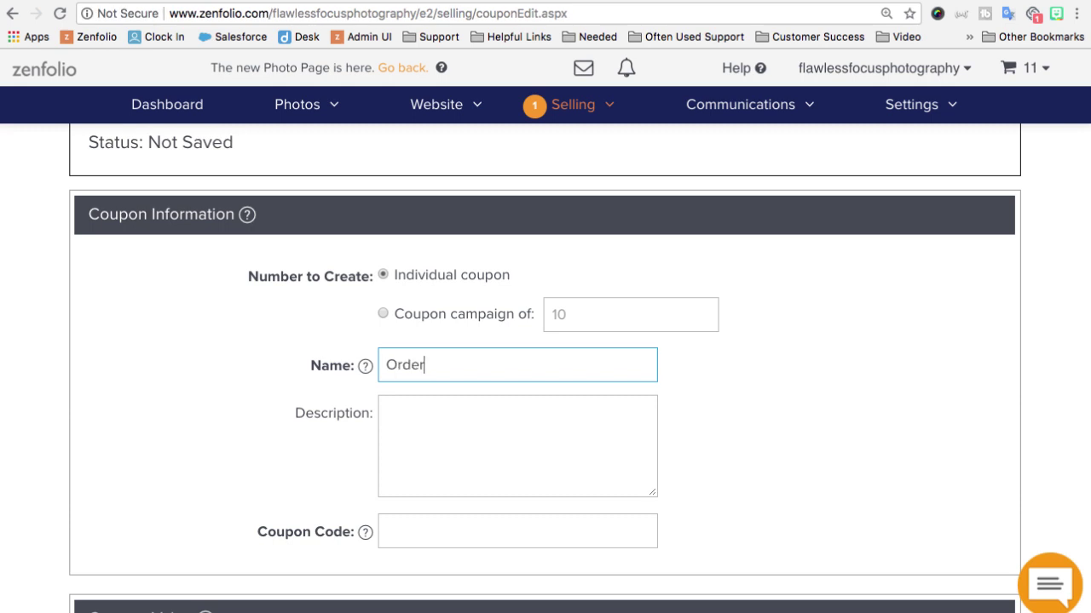
type(" quickly for smith wedding")
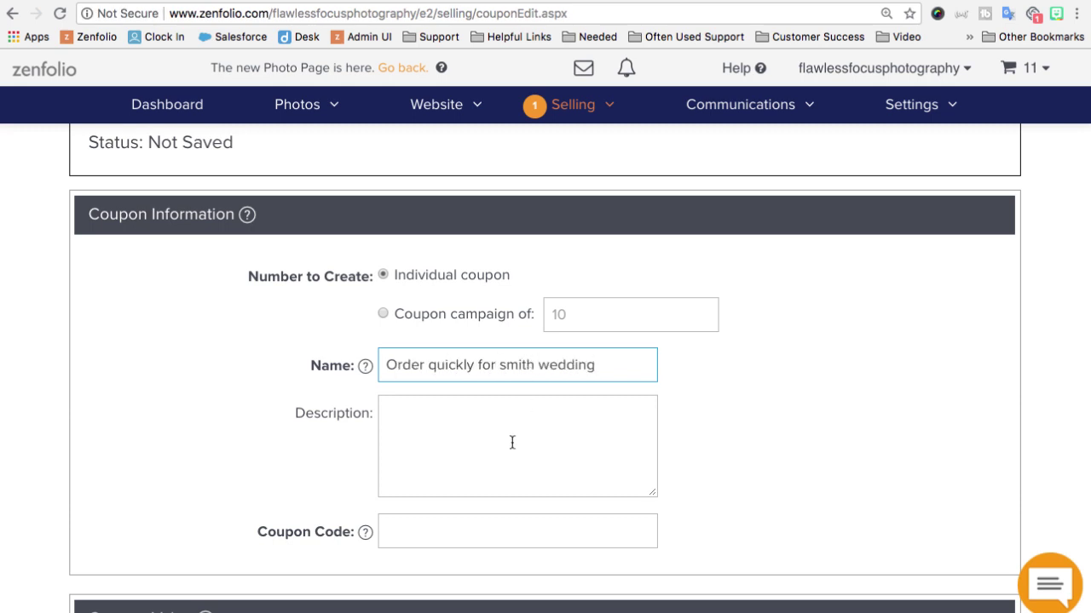
Step: Set the coupon code to "25", the couple's surname and "Wedding" without spaces, and add "- 25%" to the coupon name
scroll(511, 443, "down", 2)
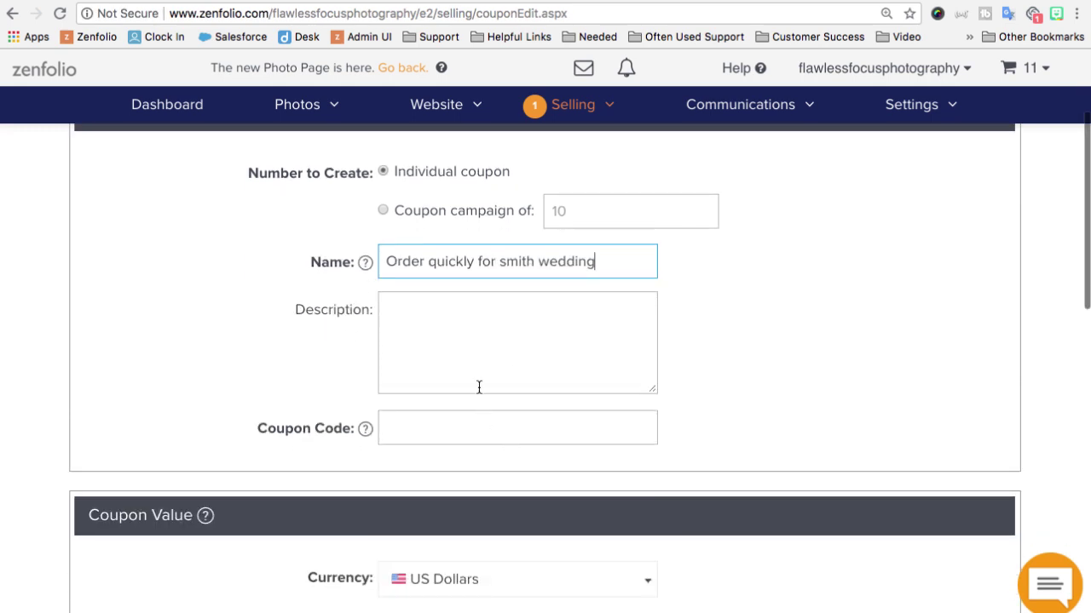
left_click(456, 417)
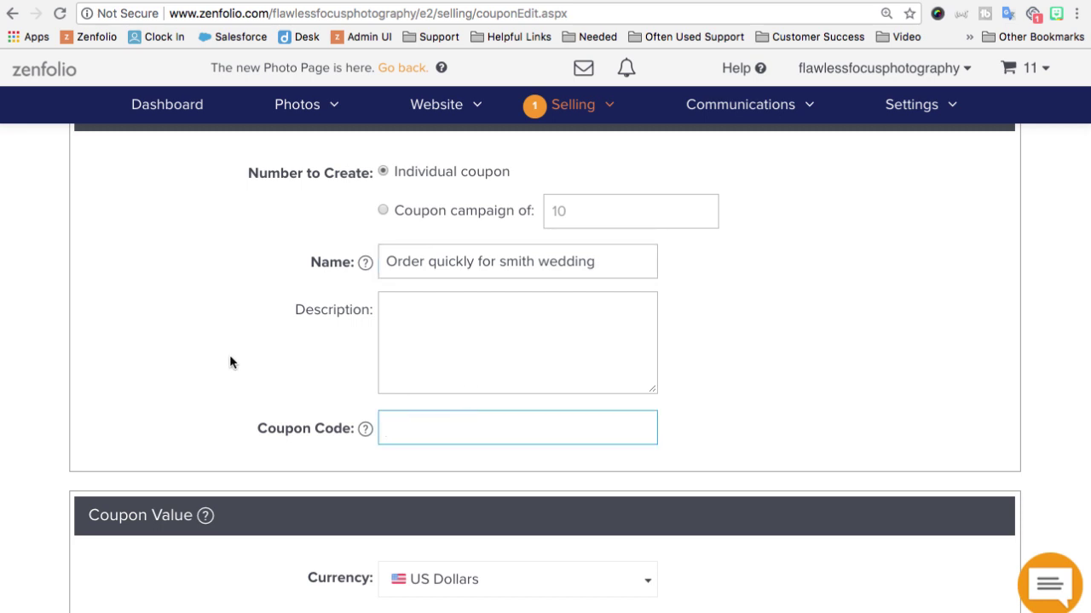
type("25SmithWedding")
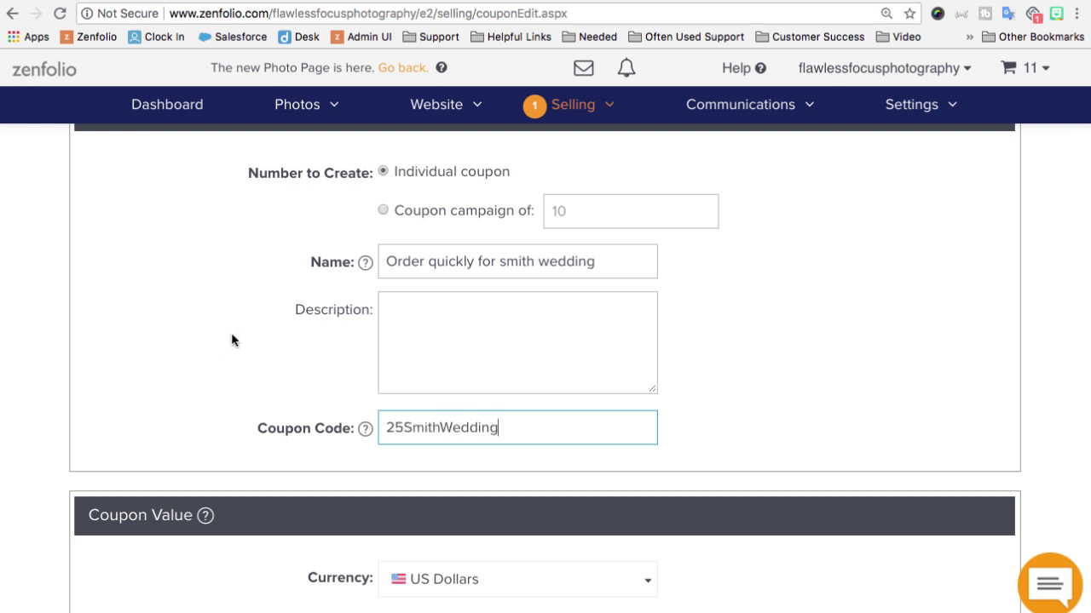
left_click(597, 263)
type("- 25%")
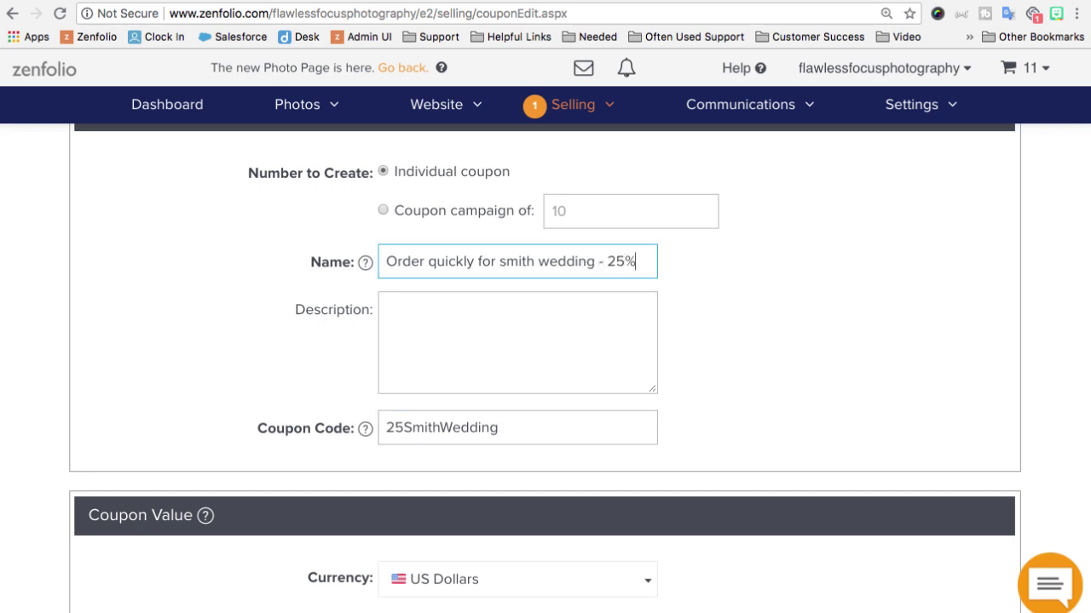
Step: Enable the product discount for the coupon and set it to 25% of total product prices
left_click(341, 334)
scroll(340, 332, "down", 3)
scroll(341, 334, "down", 2)
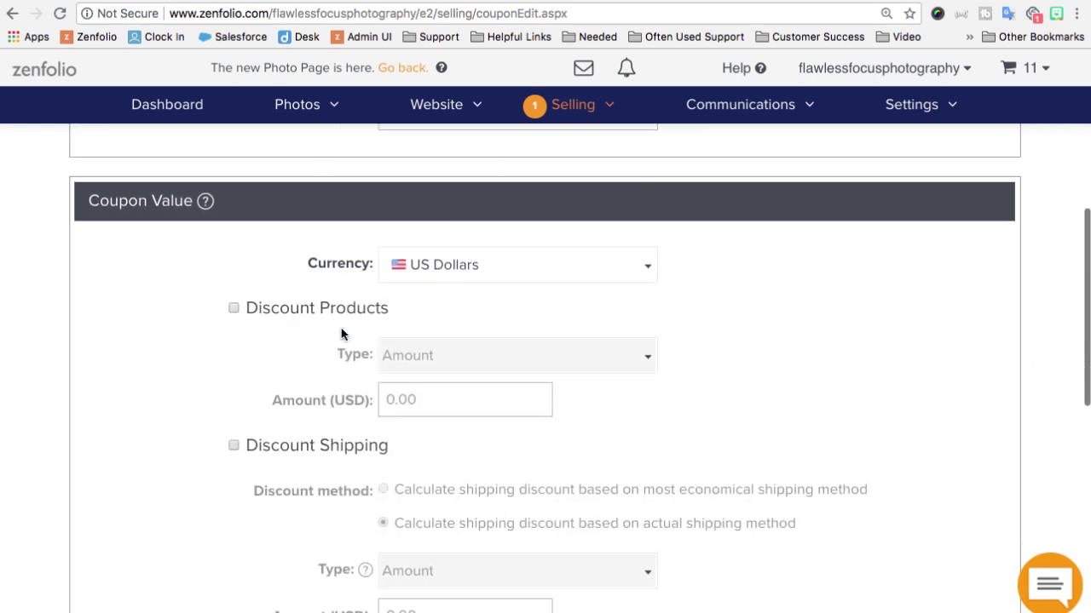
left_click(233, 269)
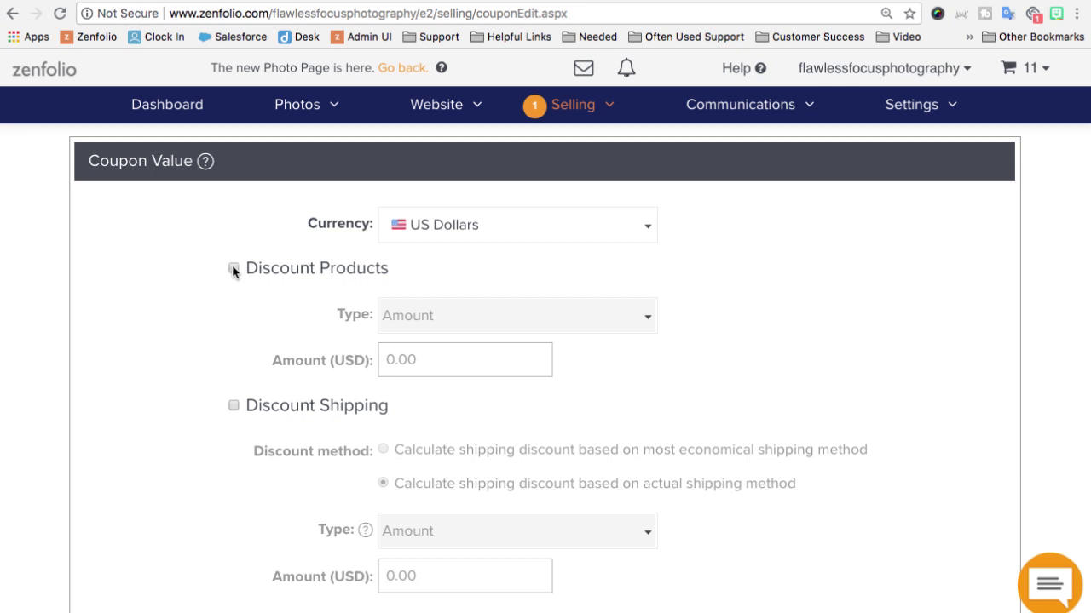
scroll(261, 319, "down", 1)
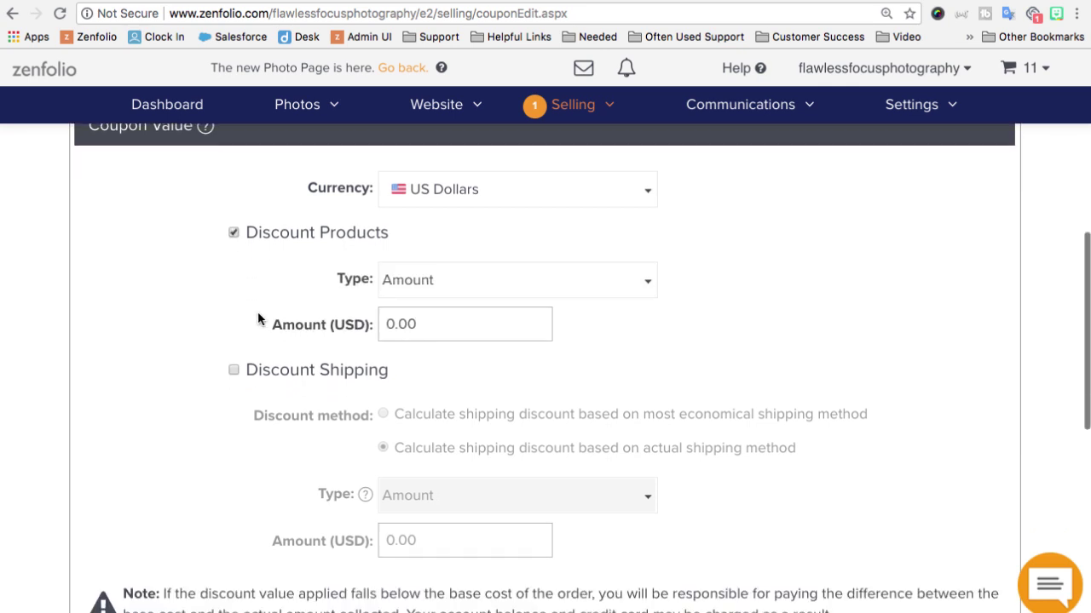
left_click(411, 286)
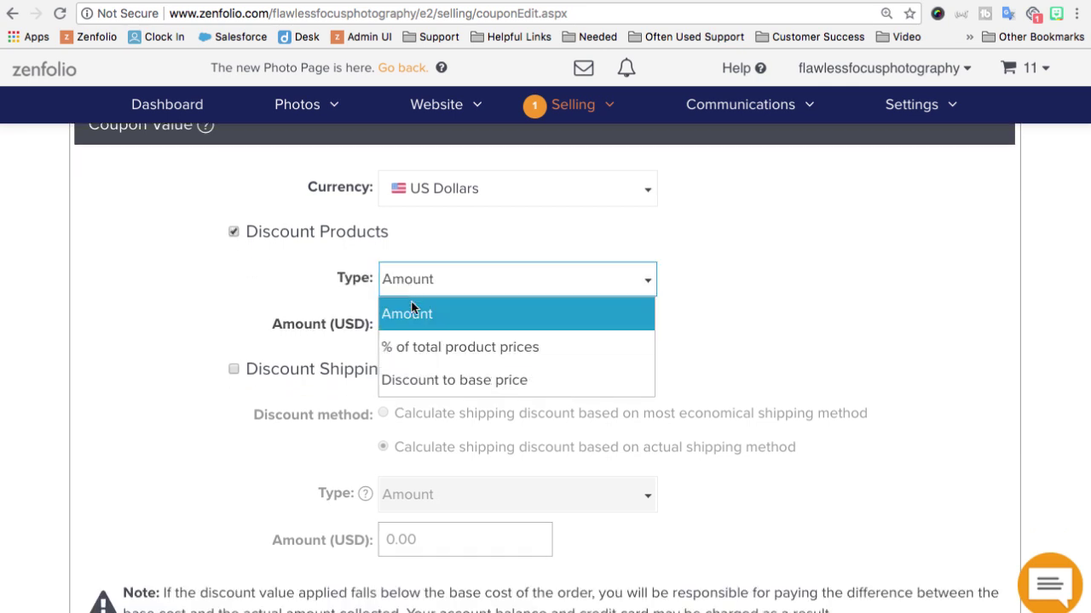
left_click(424, 347)
left_click_drag(397, 323, 370, 326)
type("25")
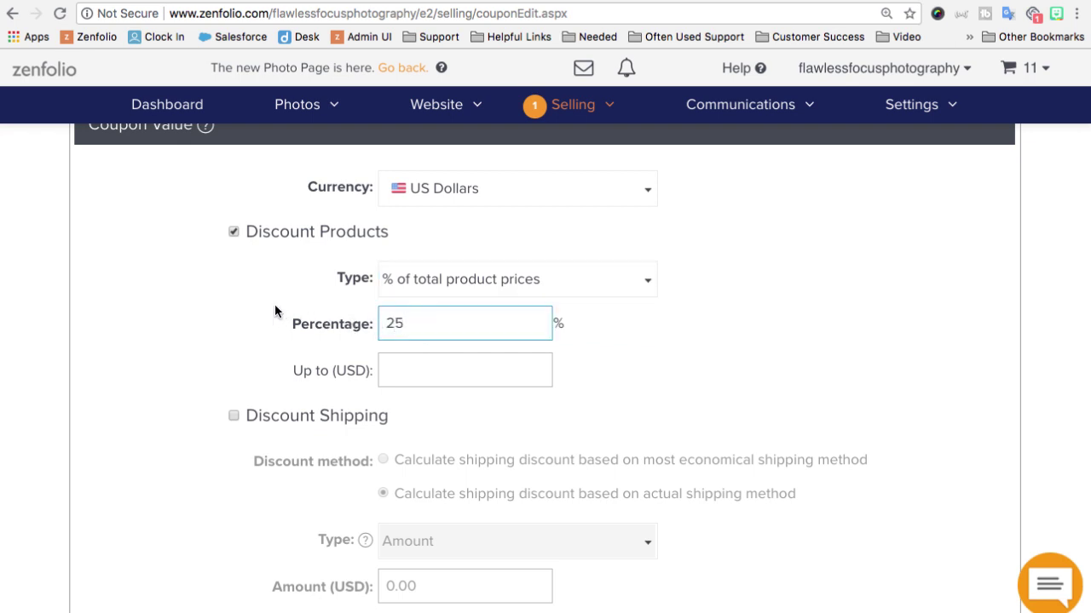
Step: Limit the coupon to selected galleries, adding the couple's wedding group dated 6/20/2018 from Client Galleries, 2018, Weddings
scroll(276, 311, "down", 4)
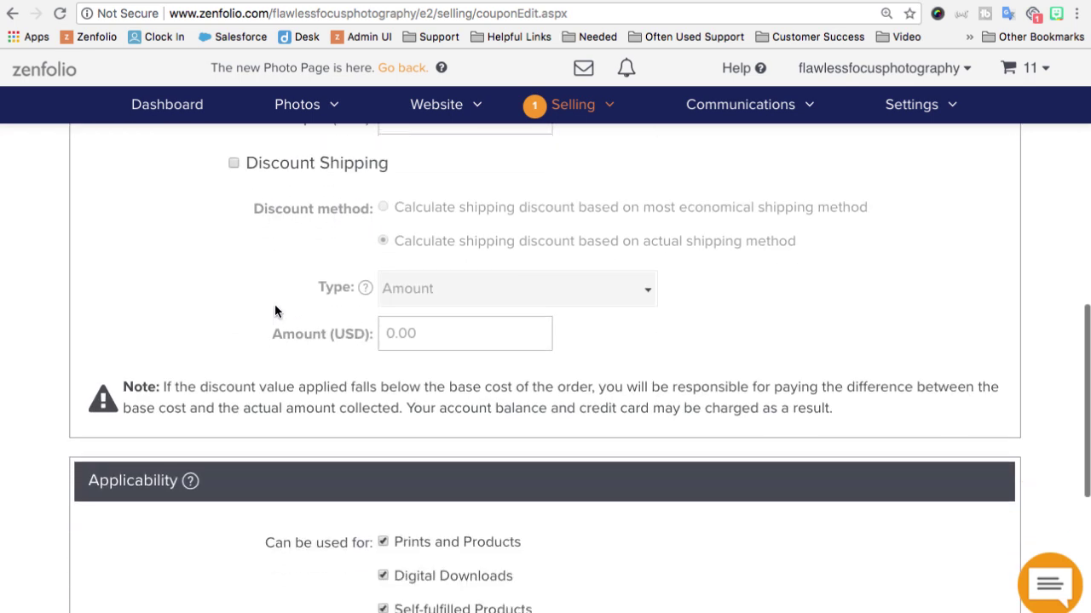
scroll(276, 311, "up", 2)
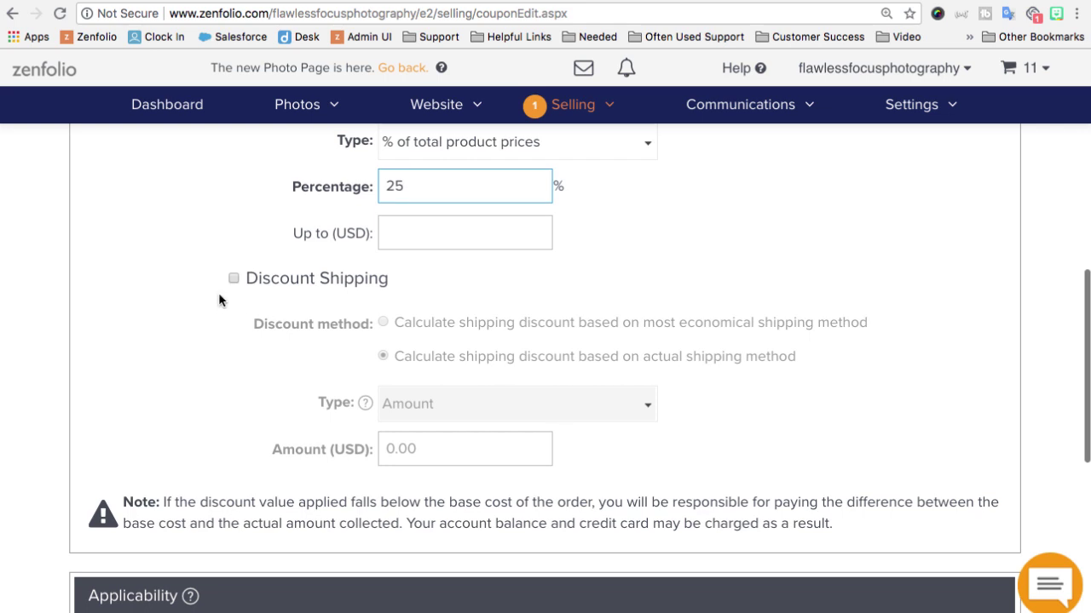
scroll(217, 311, "down", 4)
scroll(218, 318, "down", 4)
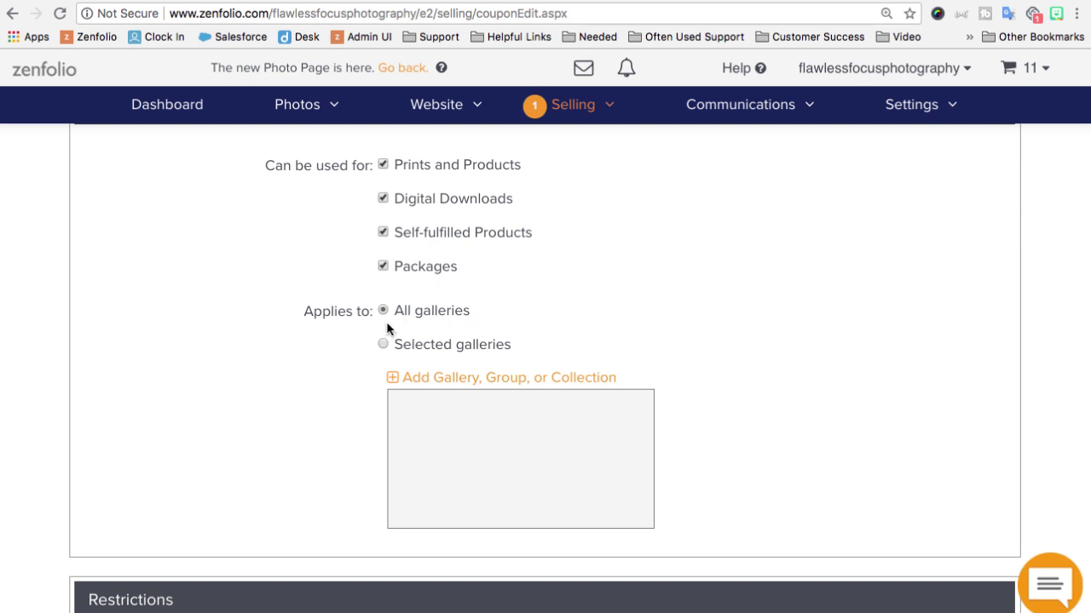
left_click(383, 346)
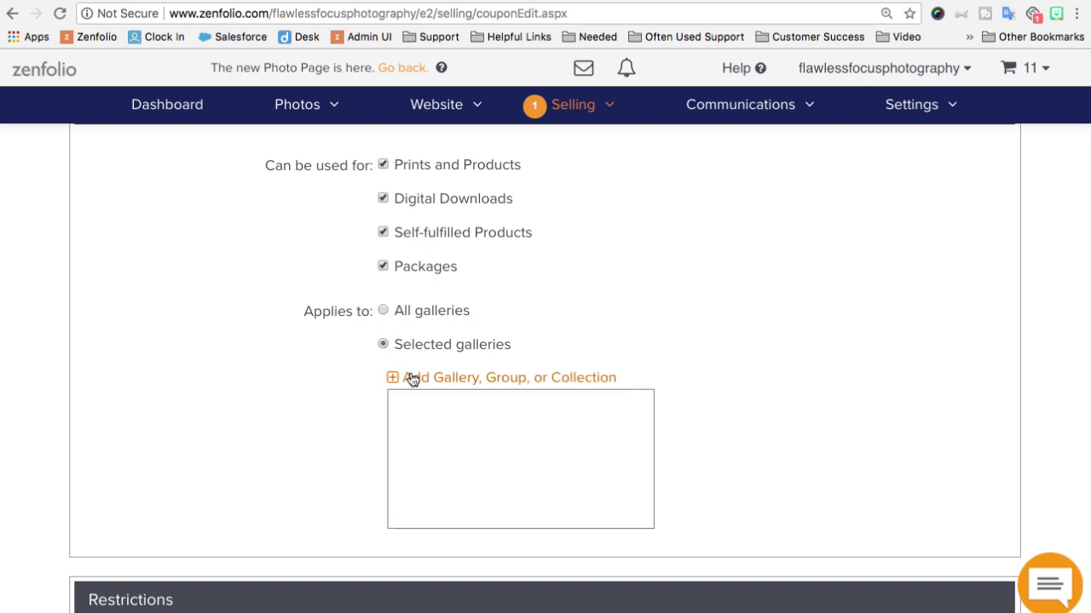
left_click(410, 378)
left_click(398, 359)
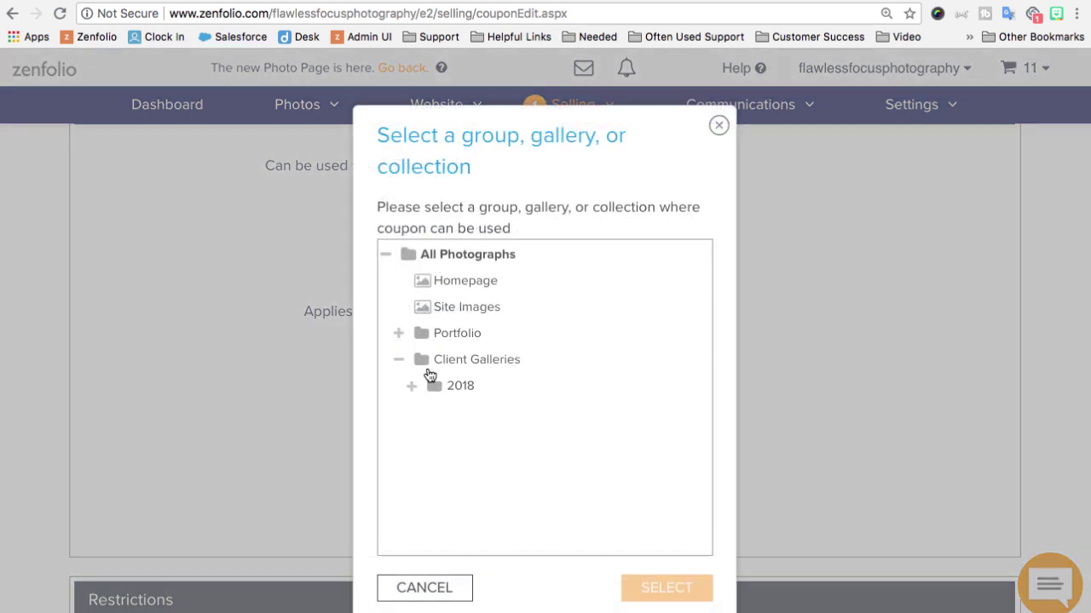
left_click(412, 385)
left_click(424, 465)
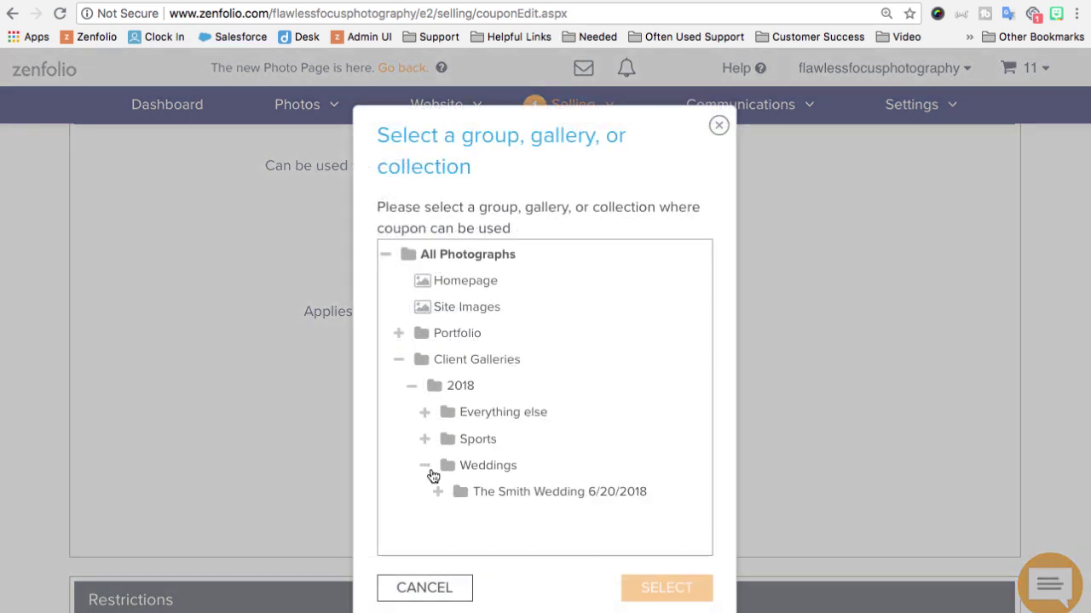
left_click(484, 496)
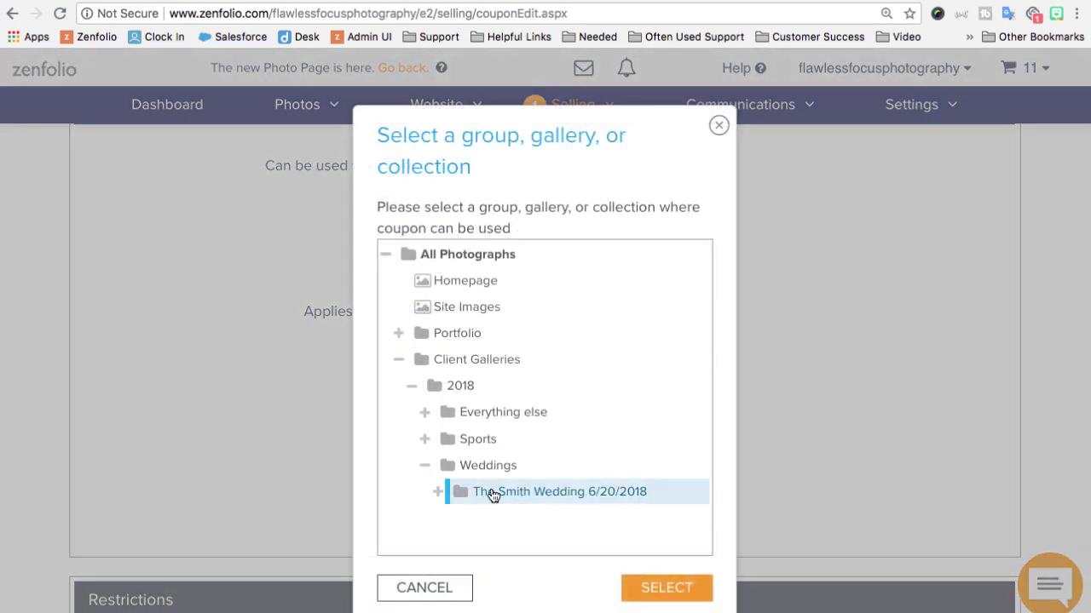
left_click(663, 588)
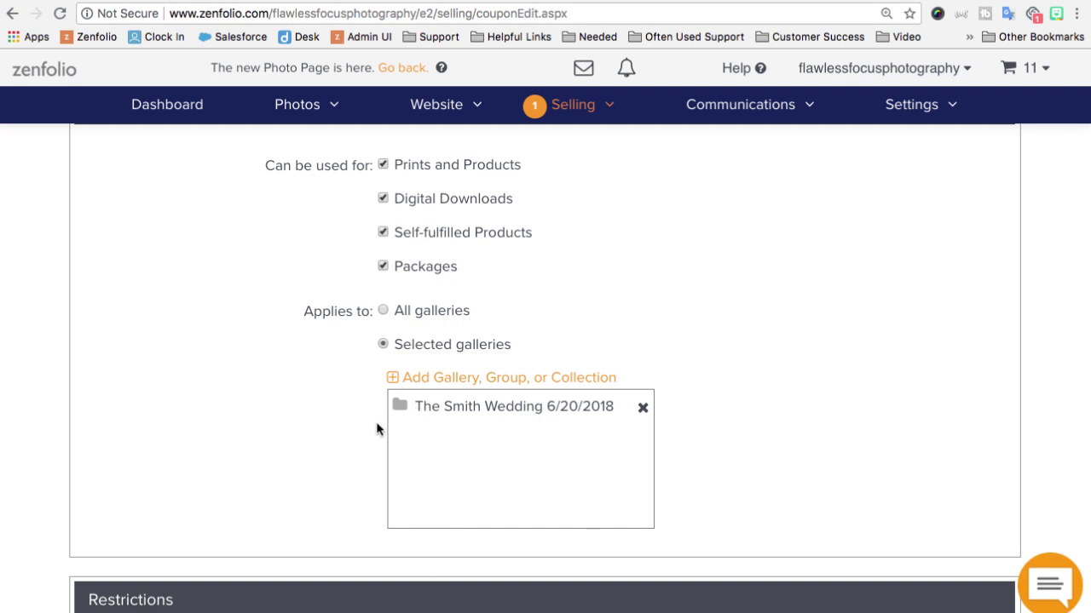
Step: Set the coupon's expiration date to 05-Jul-2018 and save the coupon
scroll(334, 428, "down", 5)
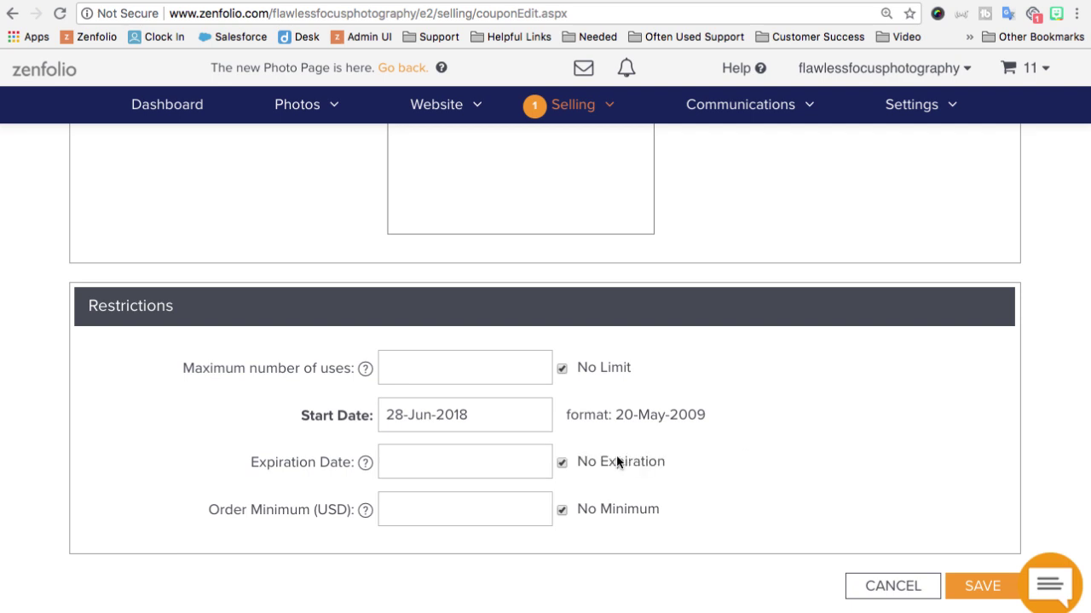
left_click(509, 461)
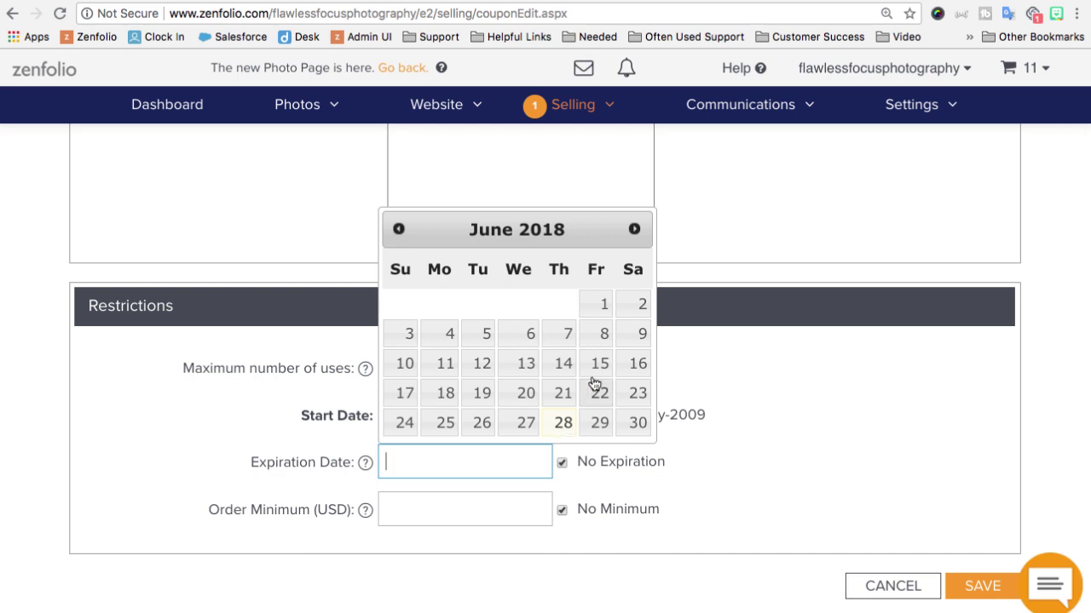
left_click(630, 230)
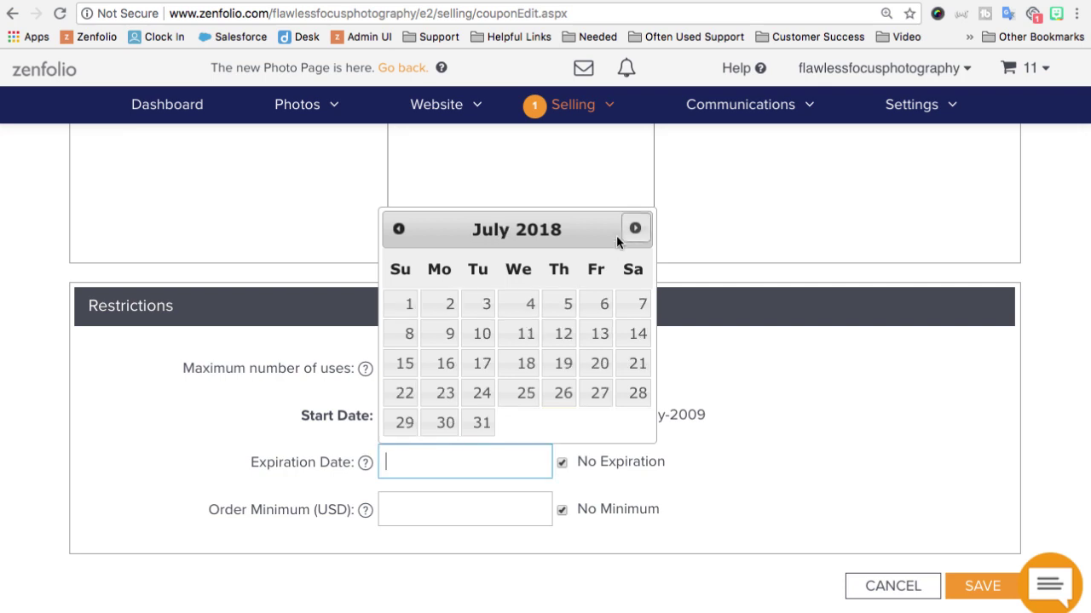
left_click(568, 307)
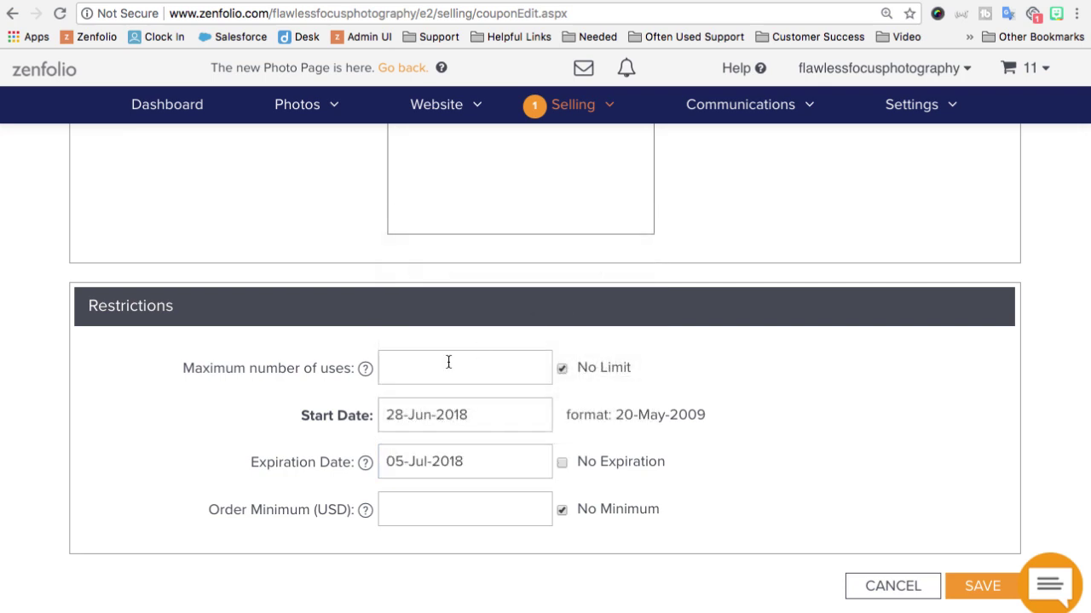
left_click(267, 408)
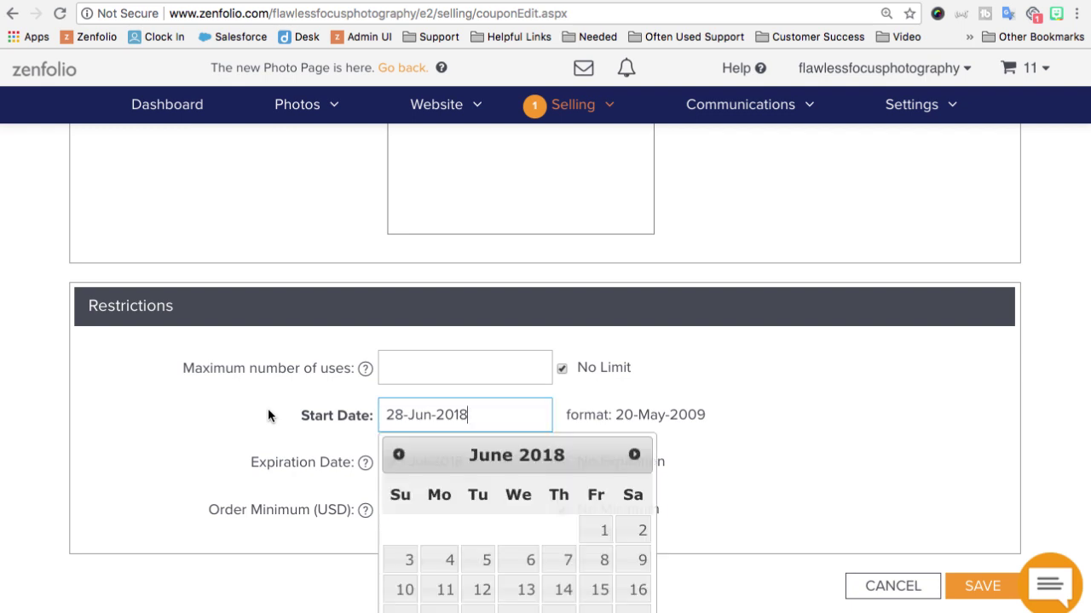
left_click(259, 408)
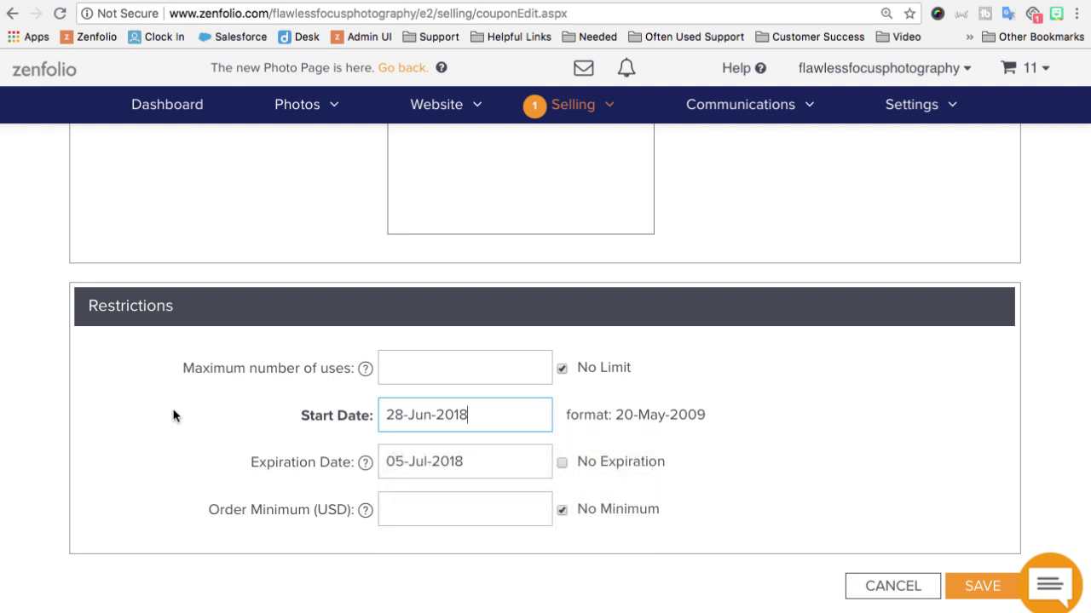
key("Tab")
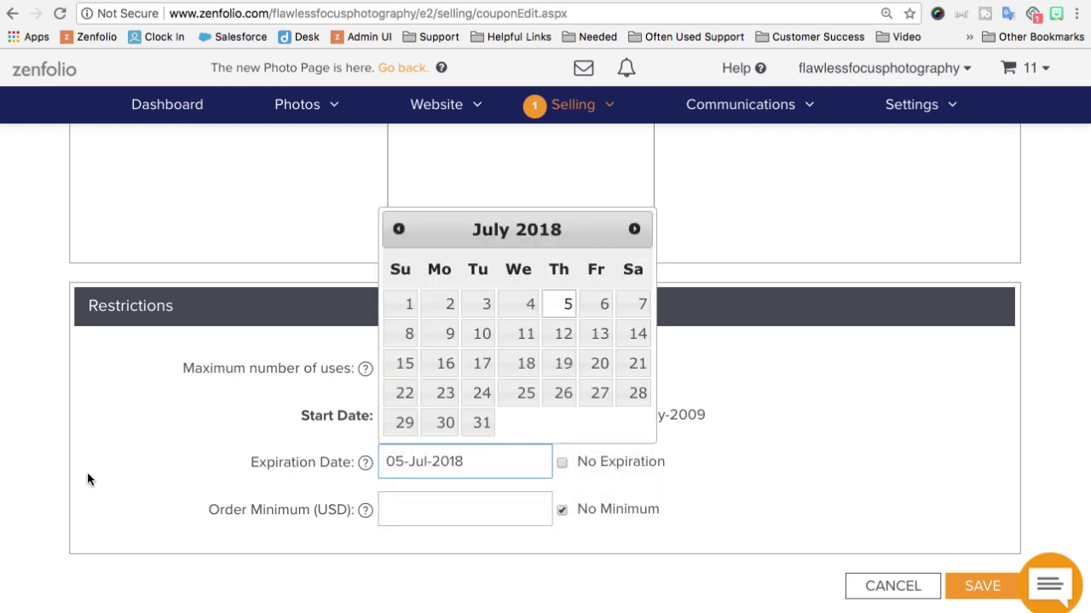
left_click(91, 477)
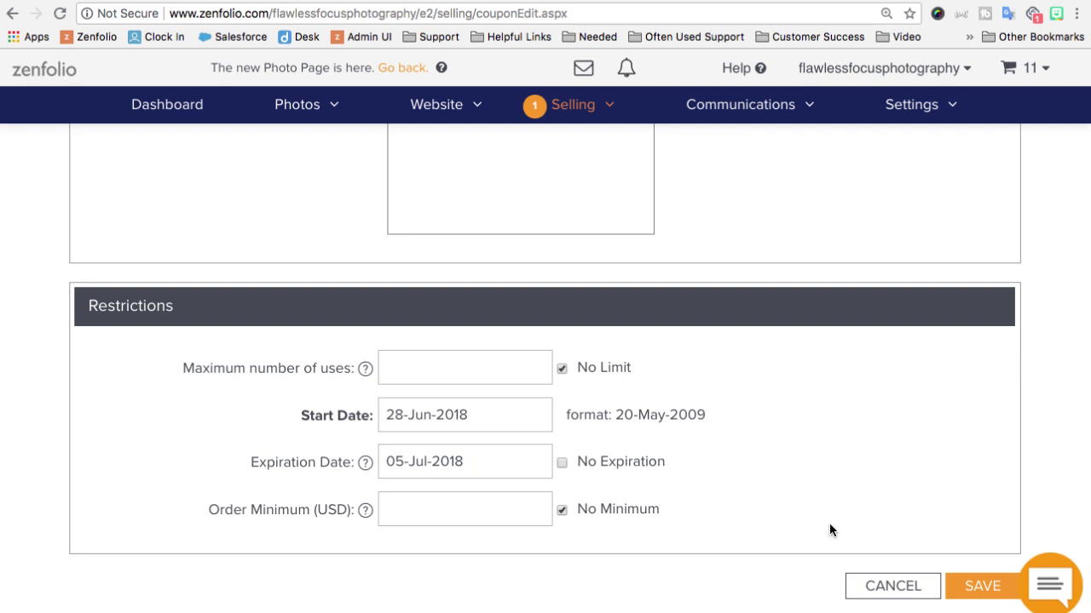
left_click(962, 586)
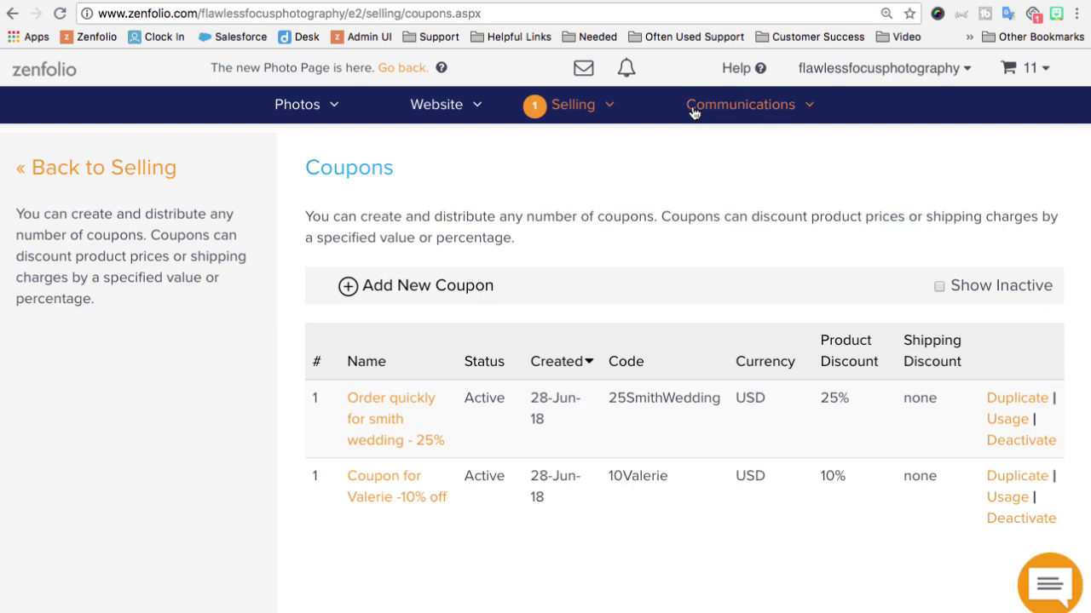
Step: Examine the triggered emails for visitor sign-in events in Email Communications, and return to the photo organizer
mouse_move(699, 107)
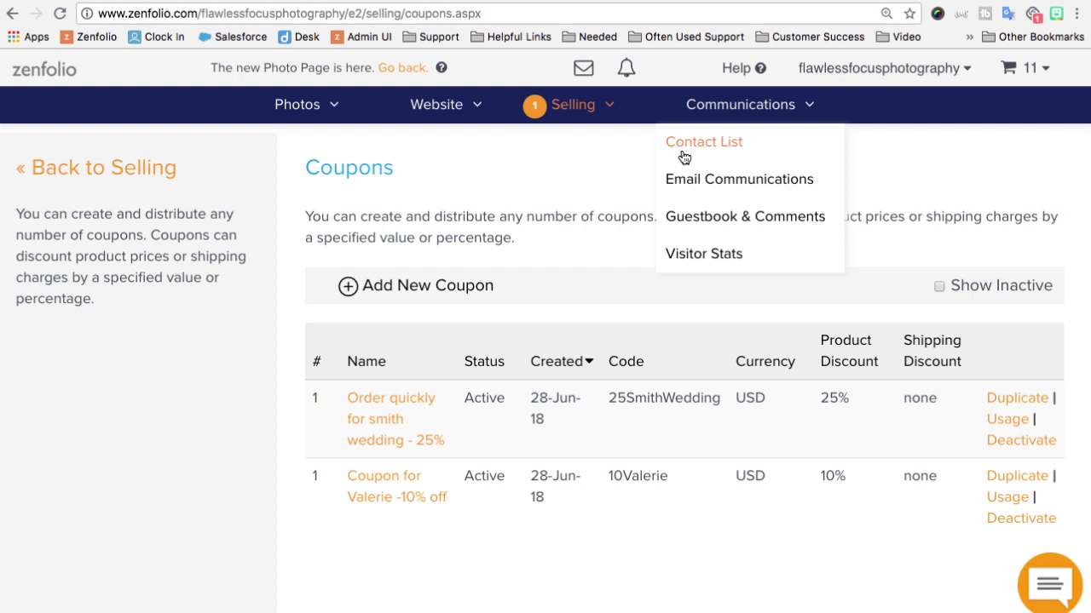
left_click(573, 104)
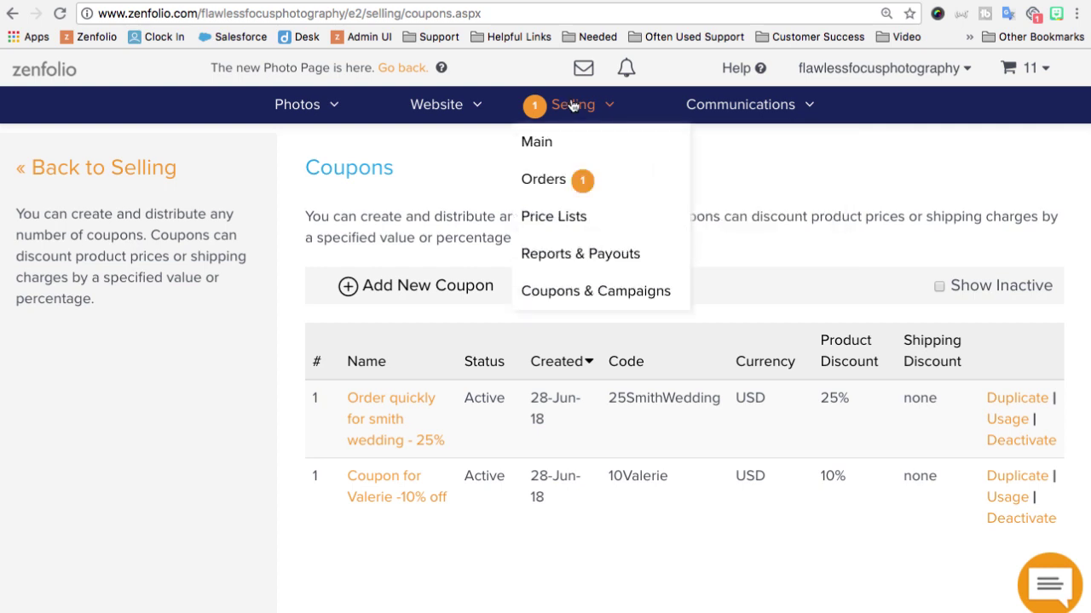
left_click(730, 105)
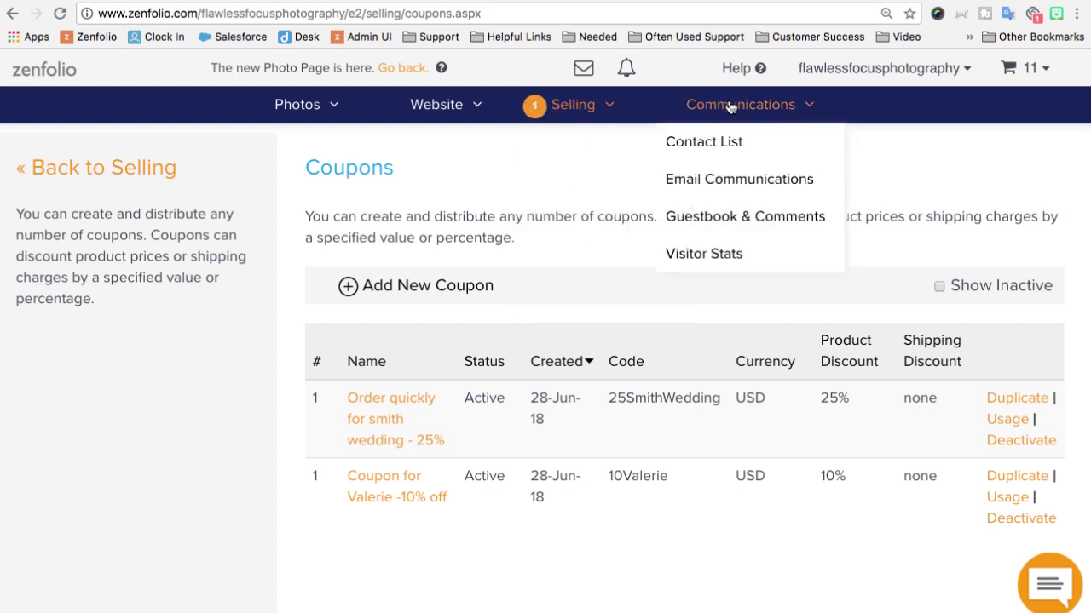
left_click(726, 181)
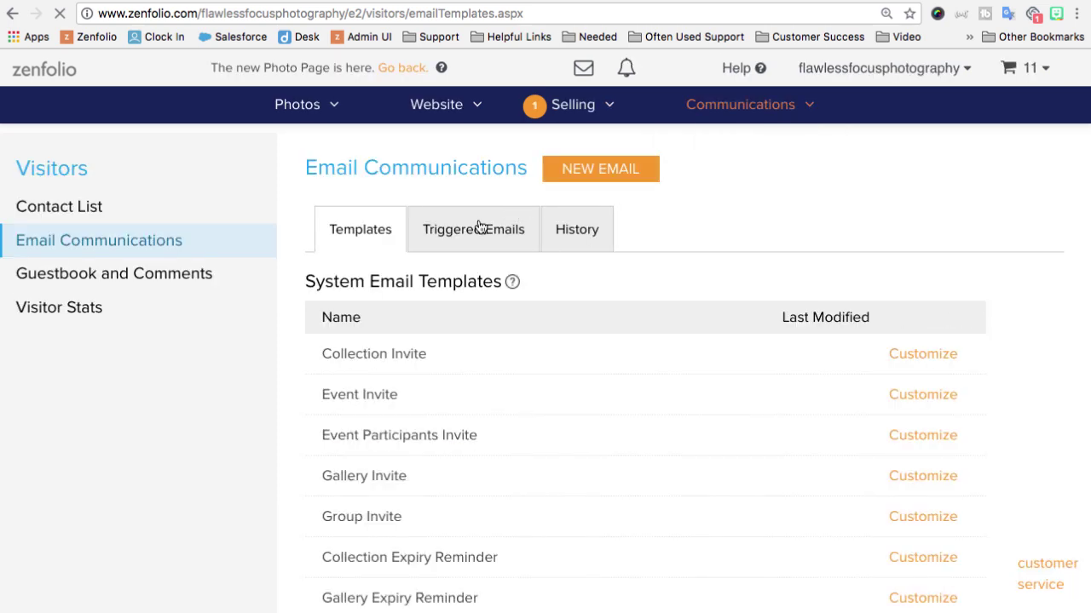
left_click(479, 226)
scroll(503, 272, "down", 5)
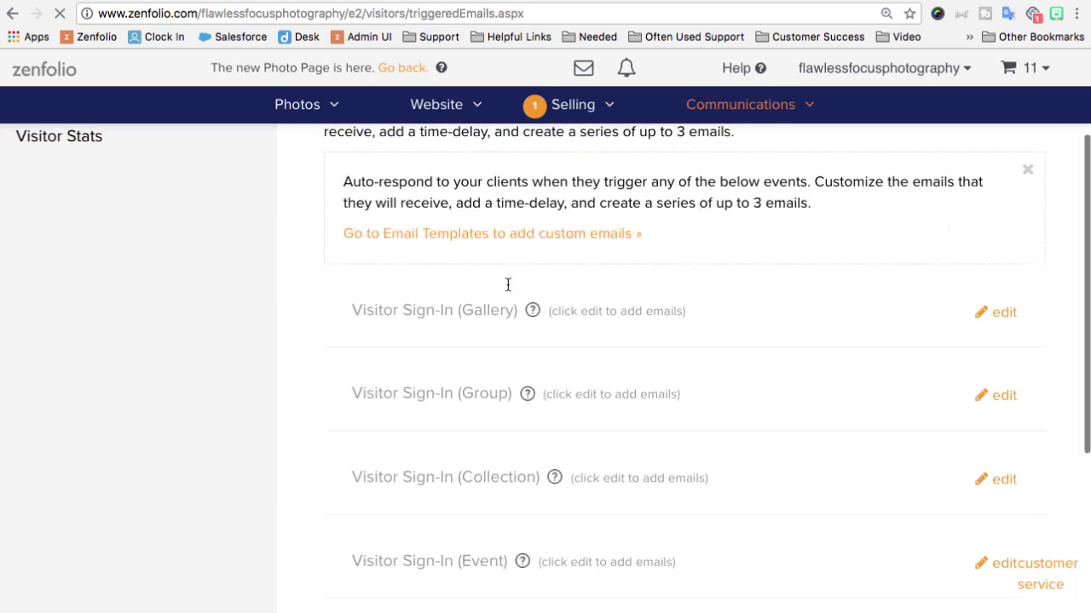
left_click_drag(355, 298, 518, 298)
left_click(482, 269)
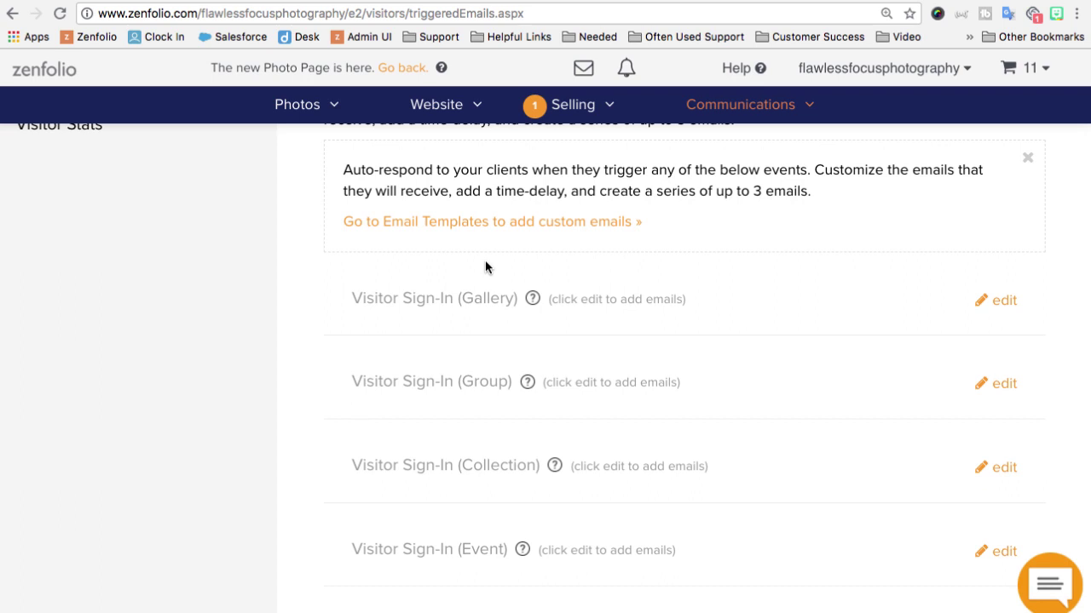
scroll(485, 260, "up", 3)
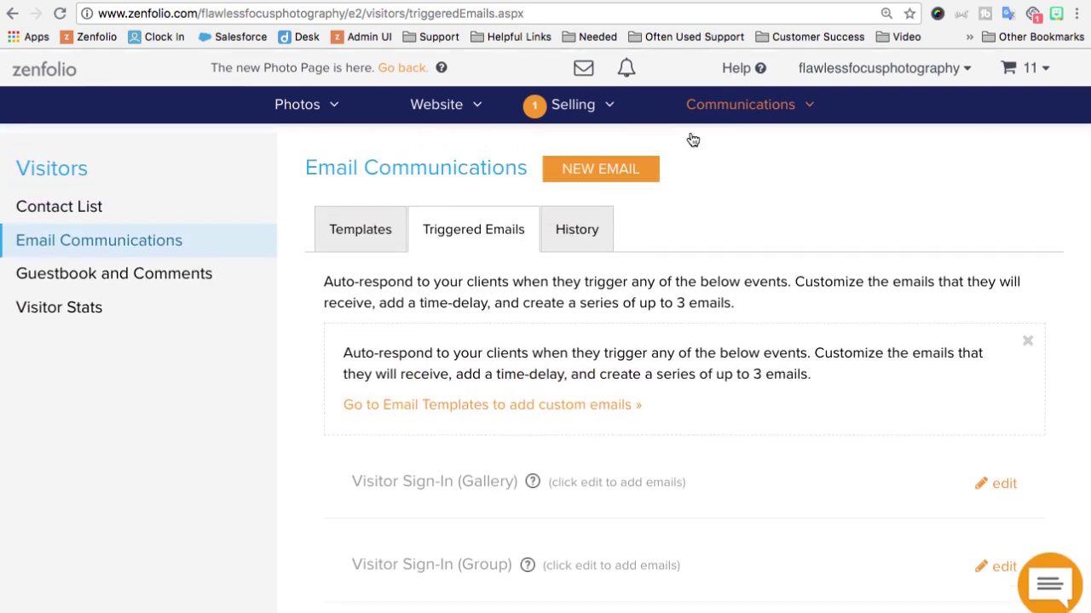
left_click(288, 104)
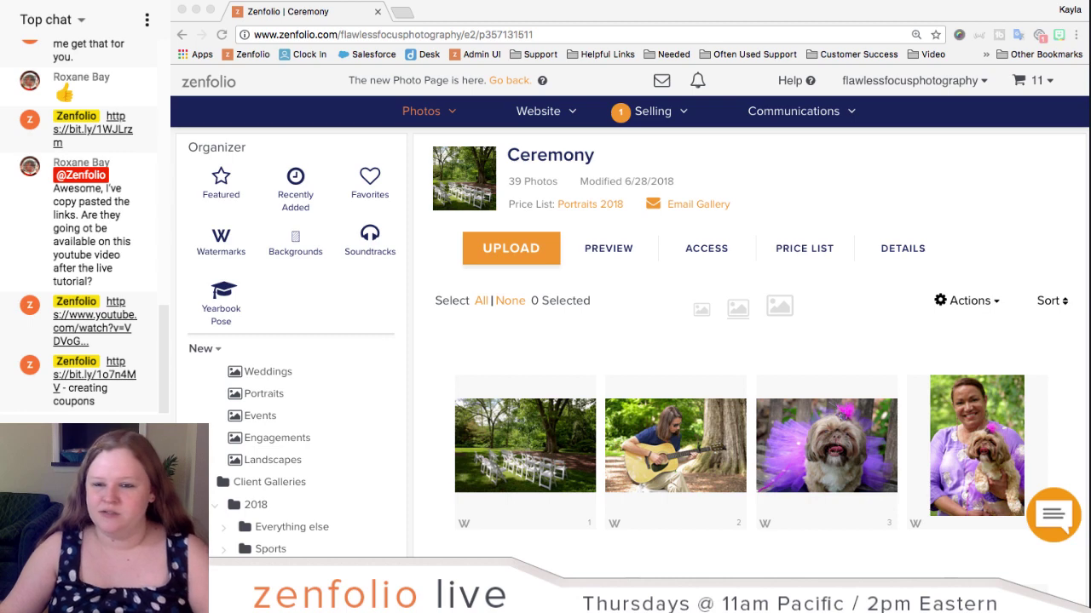
Step: Open the contact import options from the contact list and choose to import a CSV file
left_click(770, 139)
mouse_move(789, 114)
left_click(783, 142)
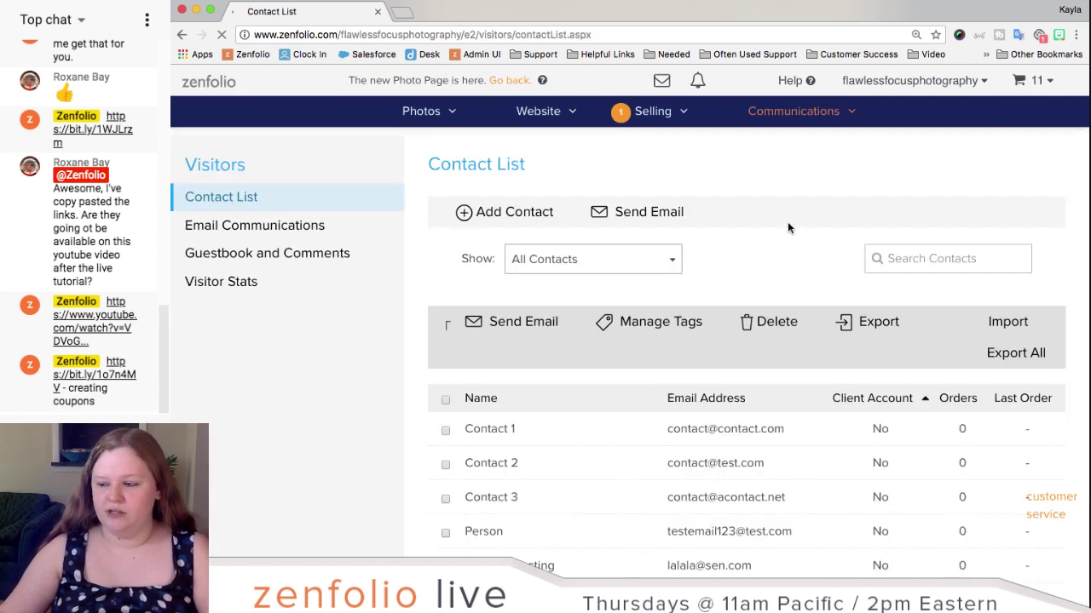
left_click(1013, 328)
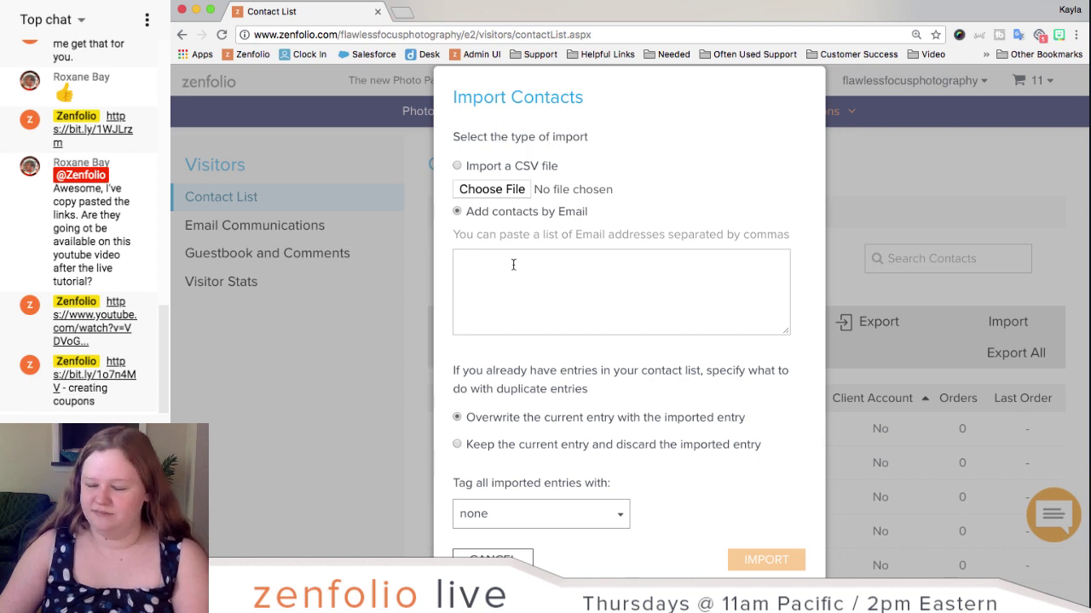
left_click(457, 166)
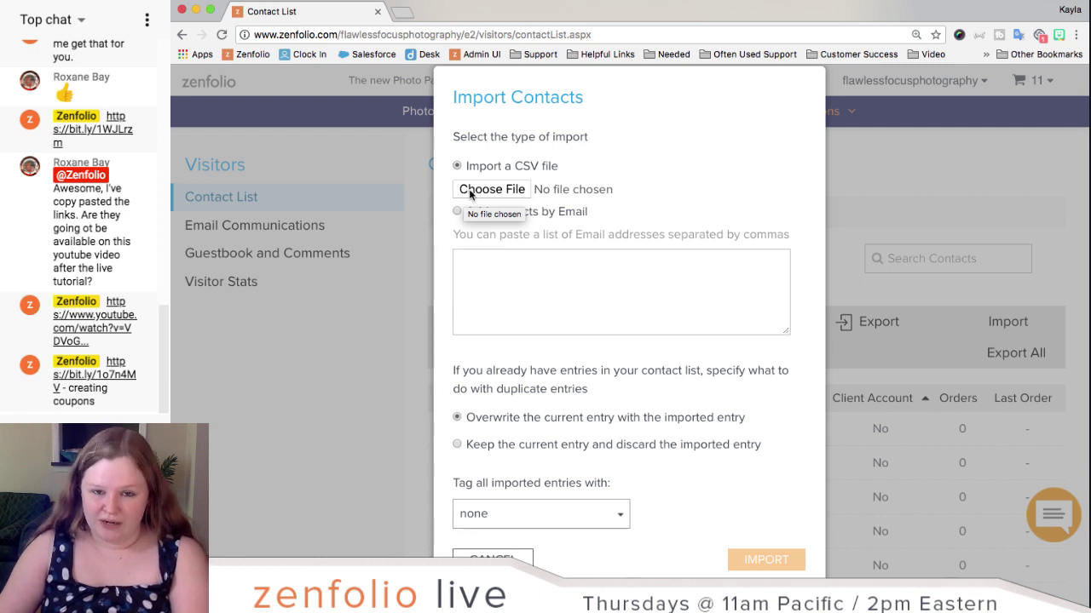
Step: Examine the duplicate-entry and gallery tag options for imported contacts, and cancel the import
scroll(469, 194, "down", 3)
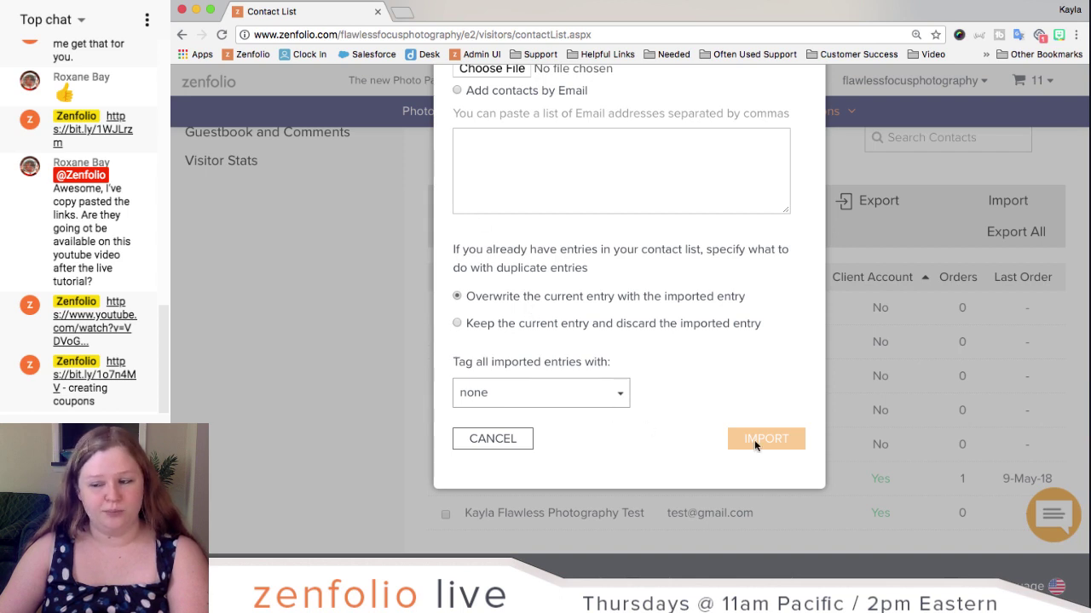
left_click(509, 389)
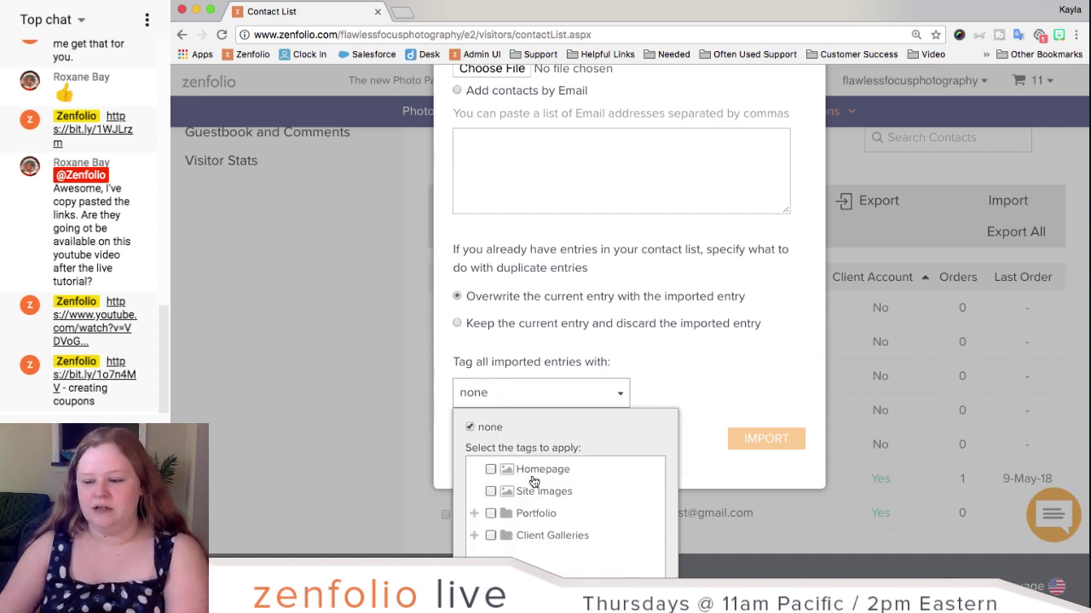
scroll(494, 452, "down", 2)
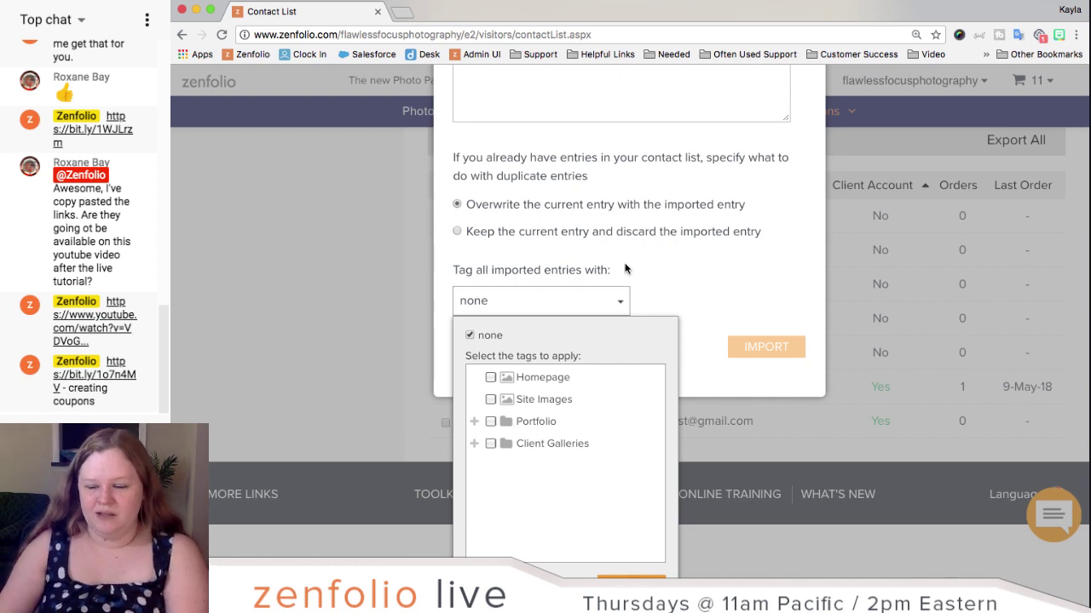
scroll(546, 535, "up", 3)
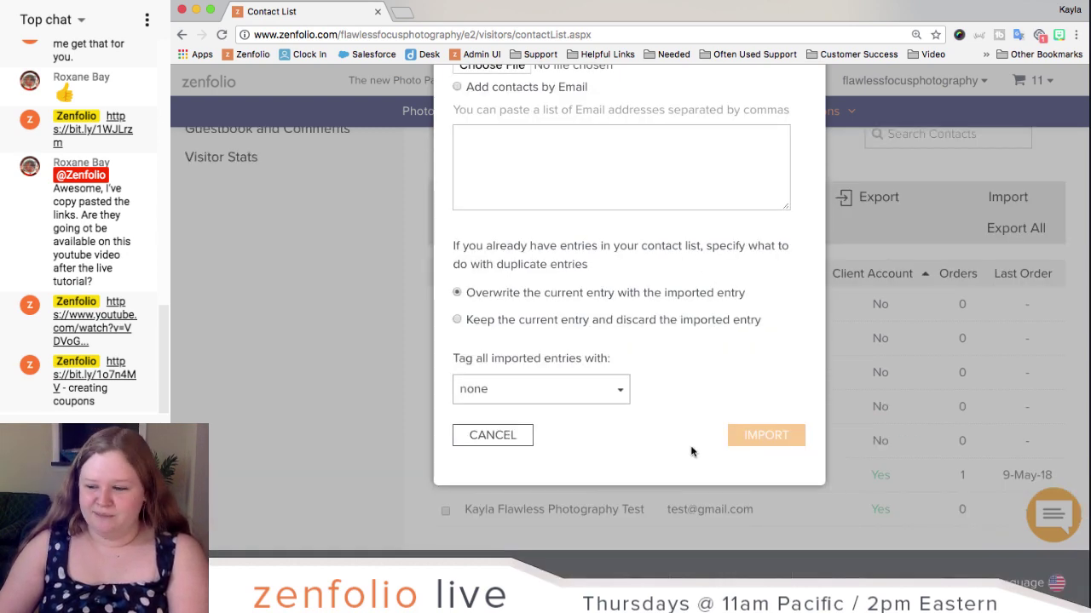
left_click(512, 437)
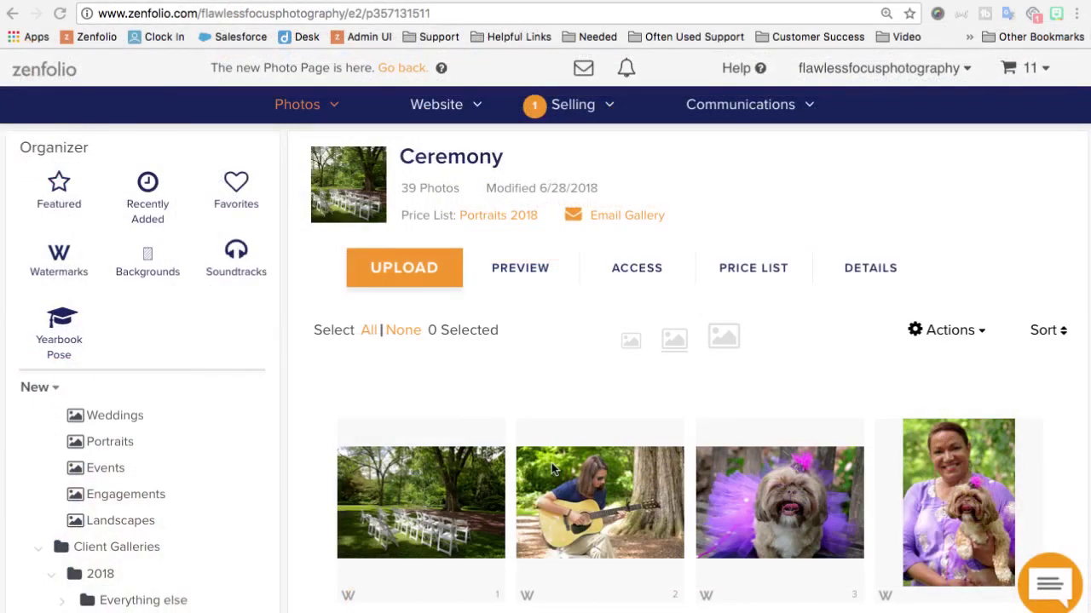
Step: Examine the Visitor Tracking options in the website account settings, including the Google Analytics settings
left_click(924, 68)
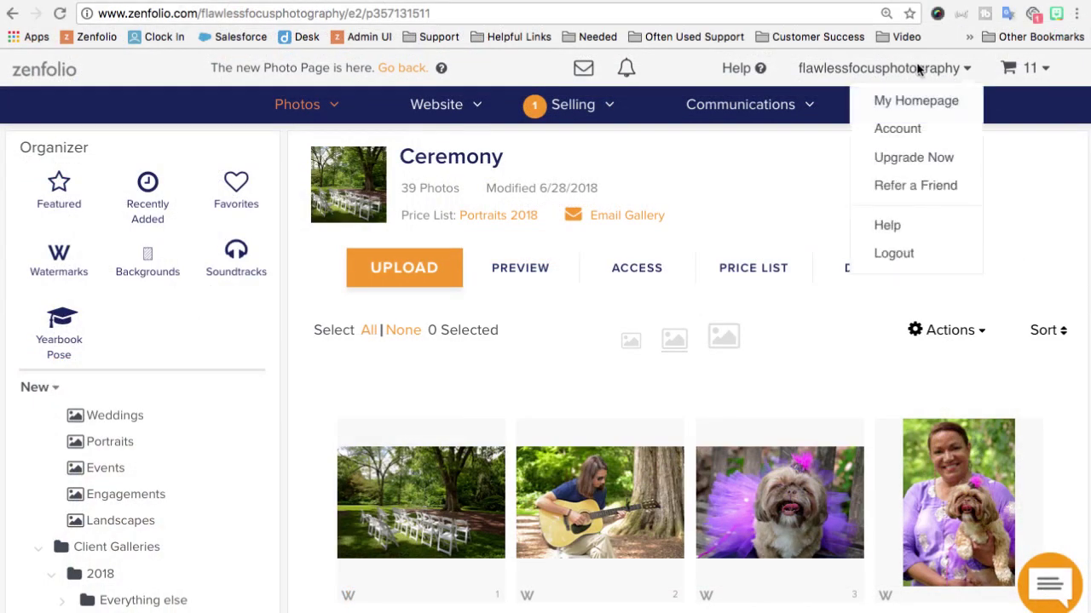
left_click(911, 132)
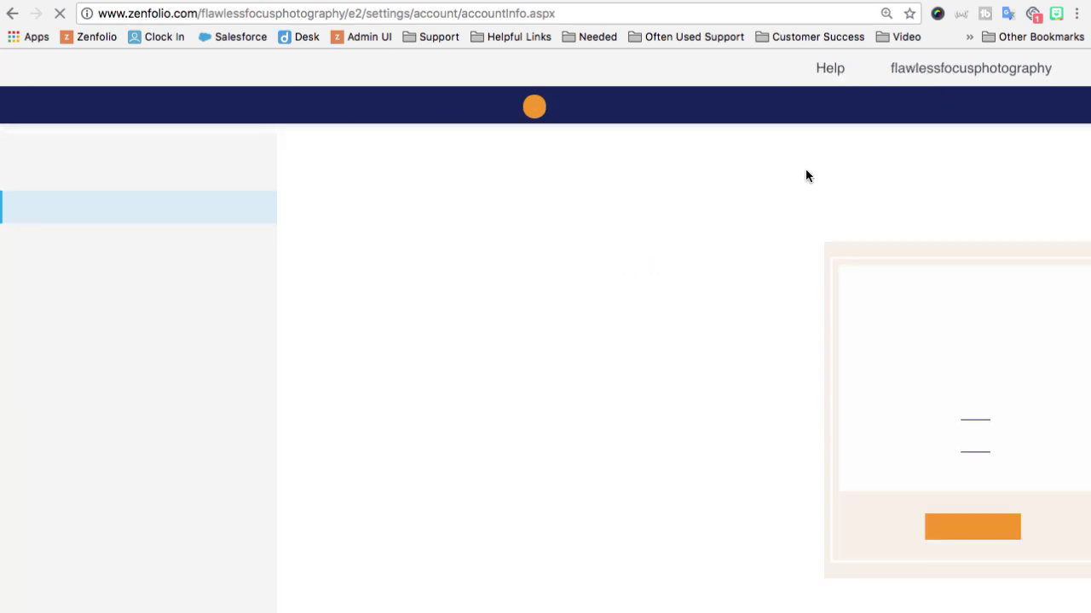
scroll(117, 488, "down", 3)
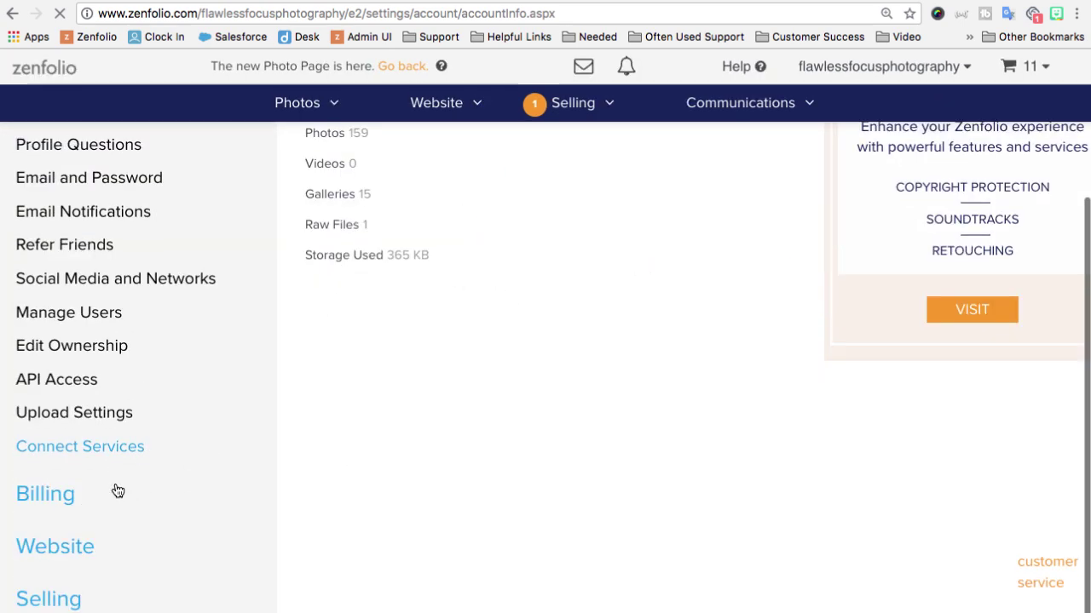
left_click(71, 548)
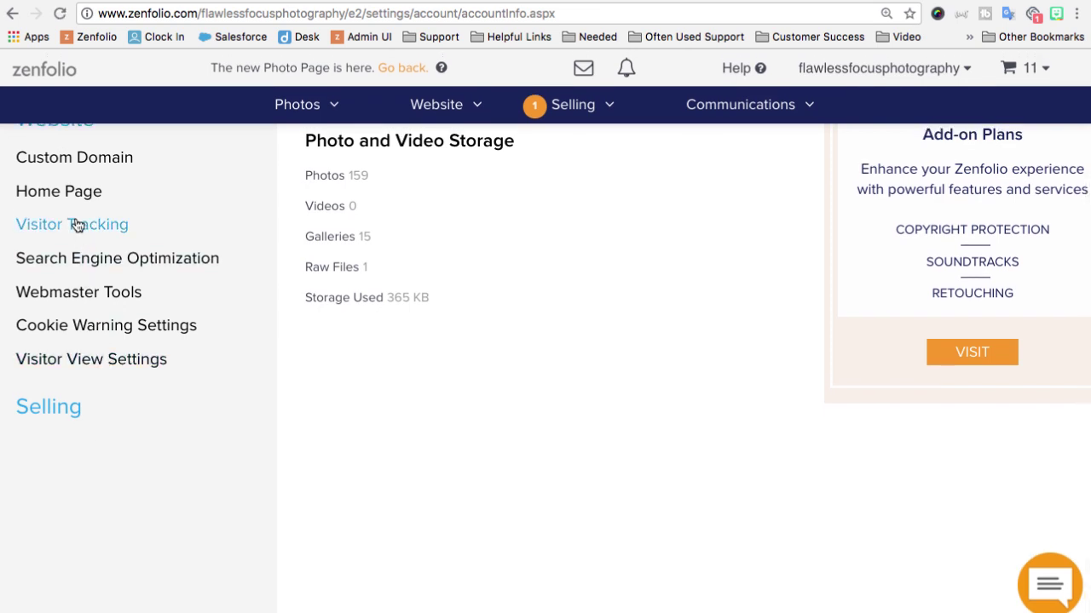
left_click(77, 225)
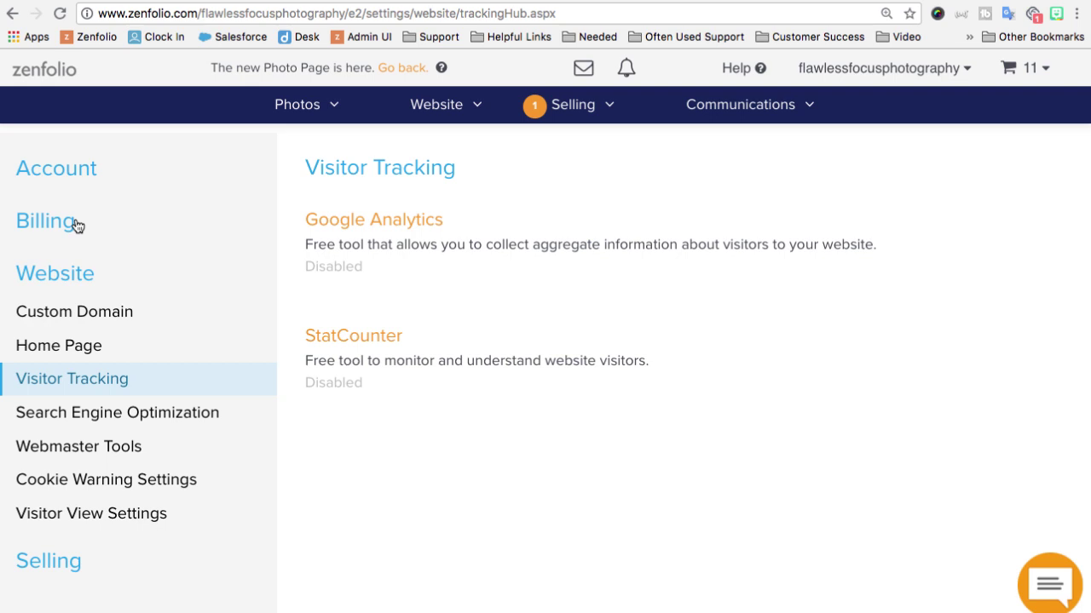
left_click(412, 221)
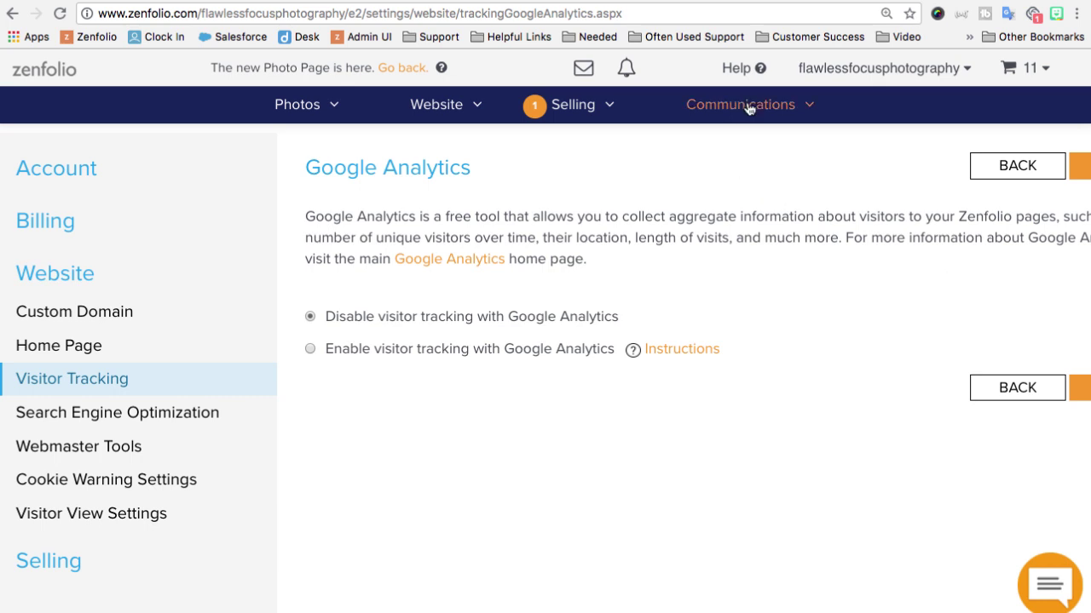
Step: Examine the Visitor Stats page, and return to the photo organizer
mouse_move(748, 106)
left_click(726, 256)
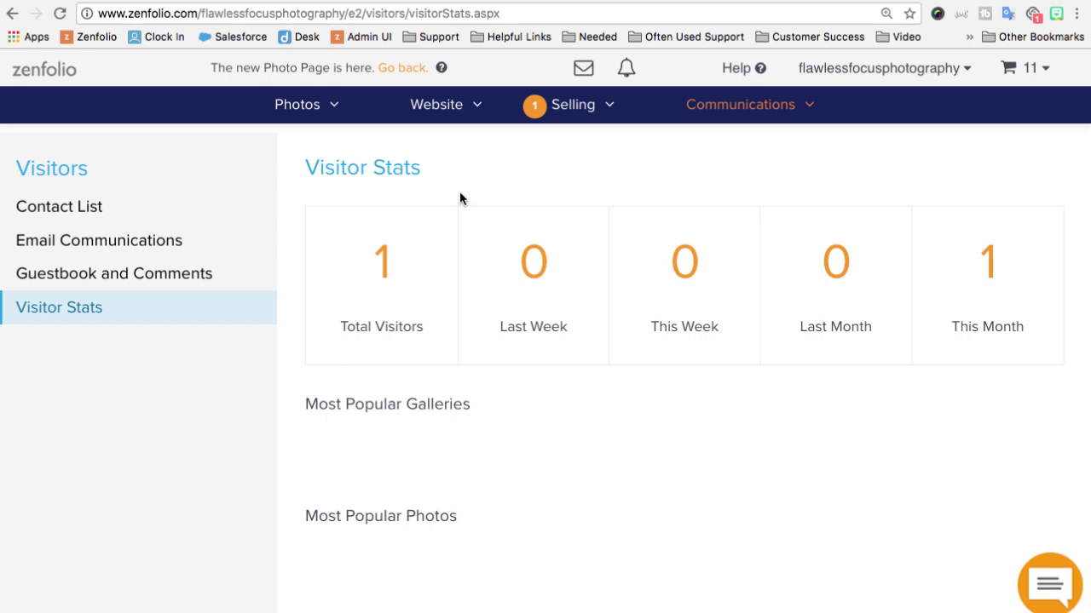
scroll(459, 194, "down", 3)
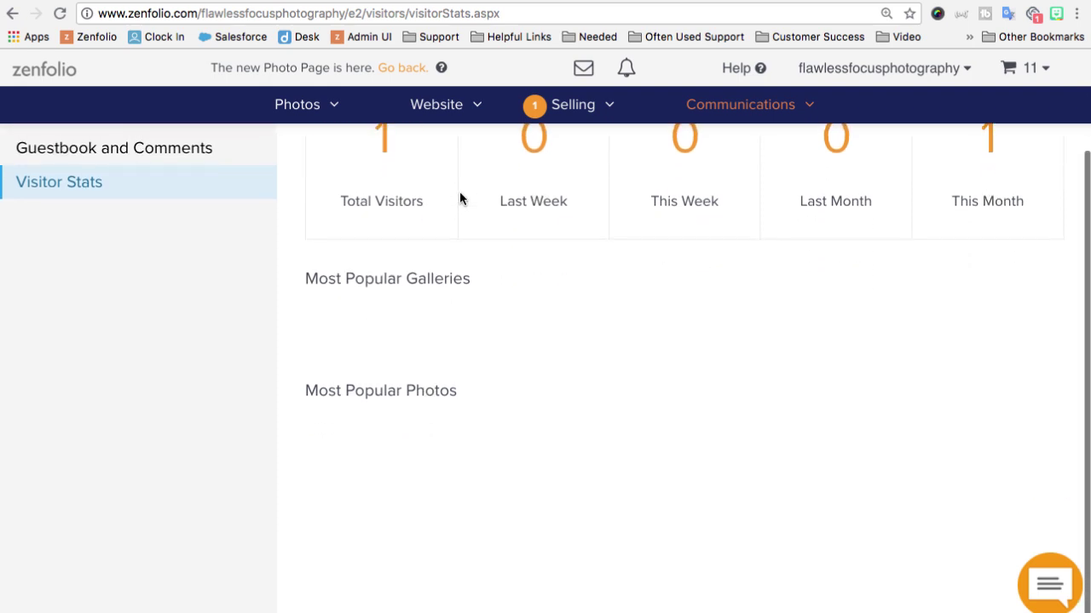
scroll(459, 193, "up", 3)
scroll(376, 310, "down", 1)
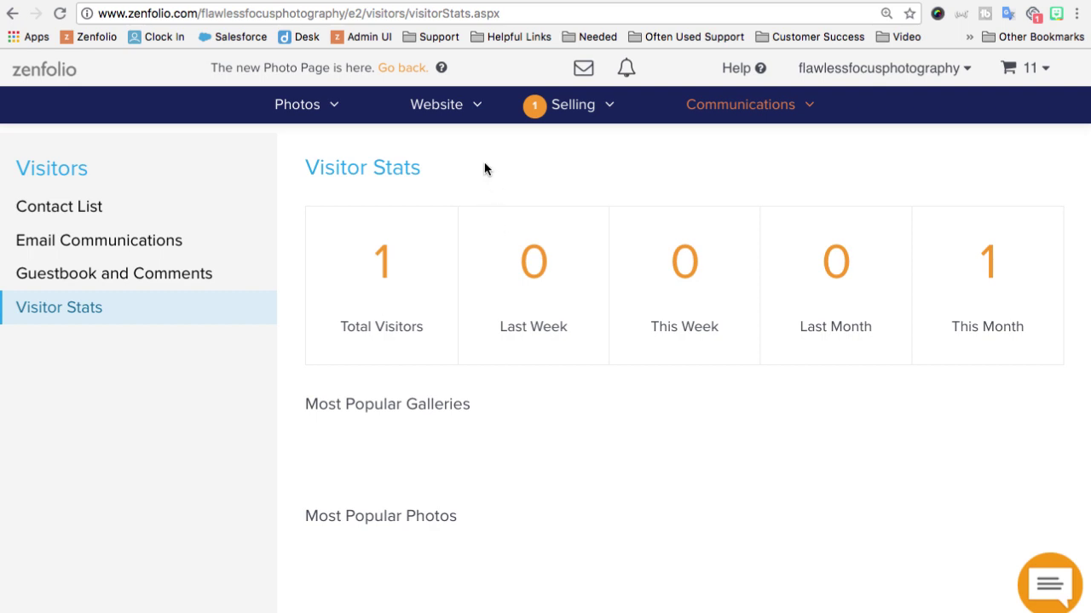
left_click(306, 106)
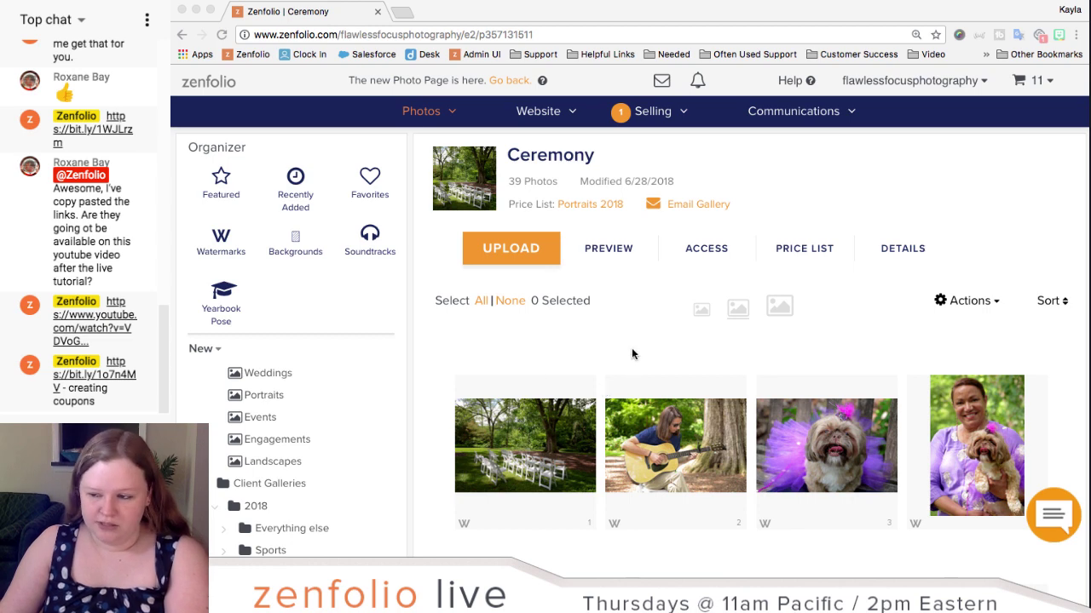
Step: Turn off syncing with the group in the Ceremony gallery's access settings, set its maximum image size to Large (800 x 630), and save
left_click(707, 252)
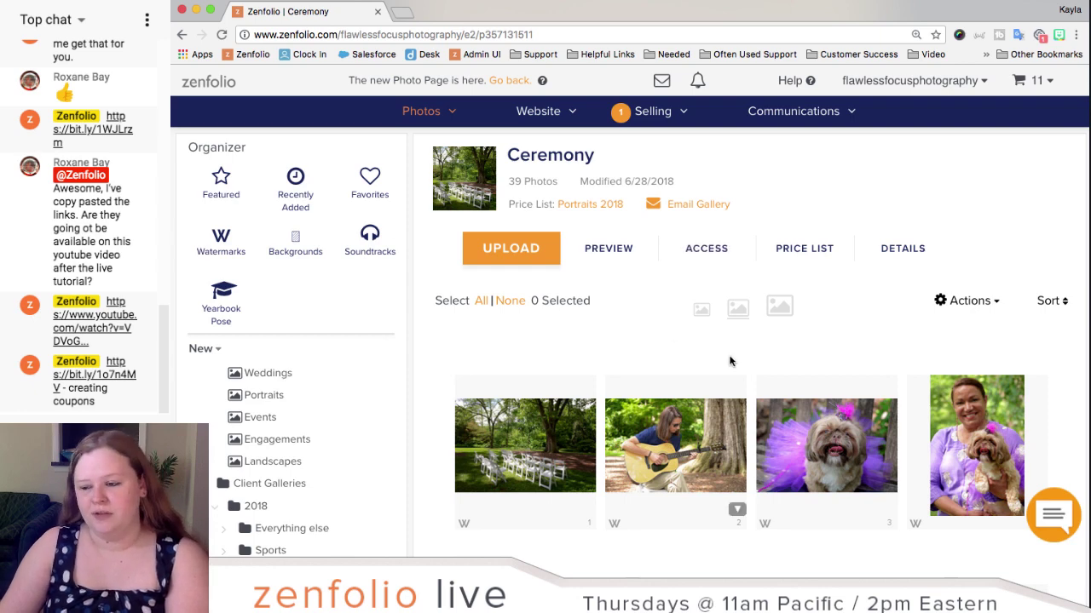
left_click(704, 249)
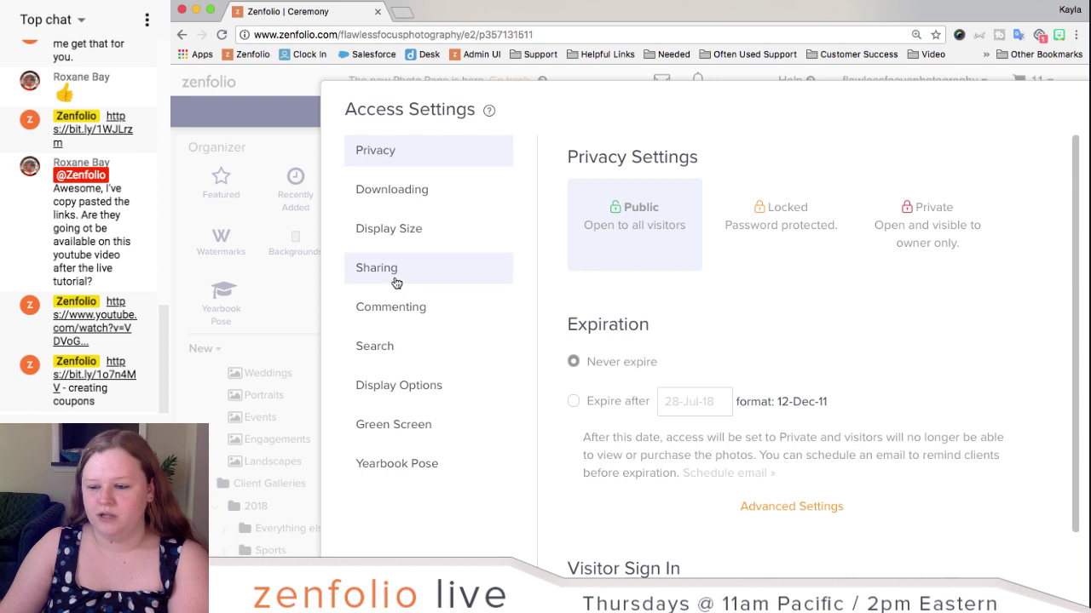
left_click(393, 230)
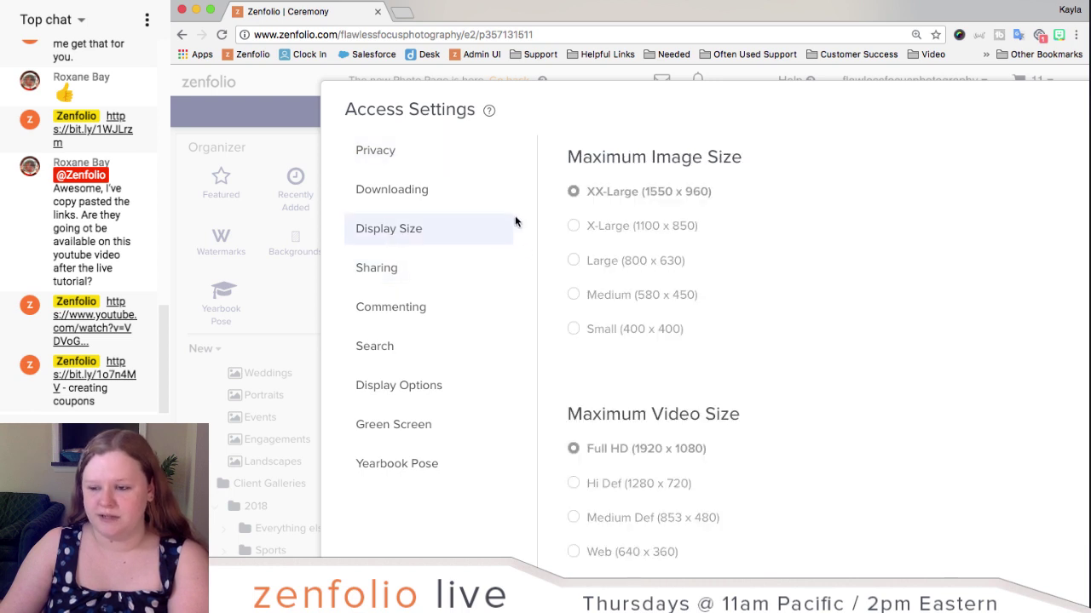
scroll(547, 293, "down", 2)
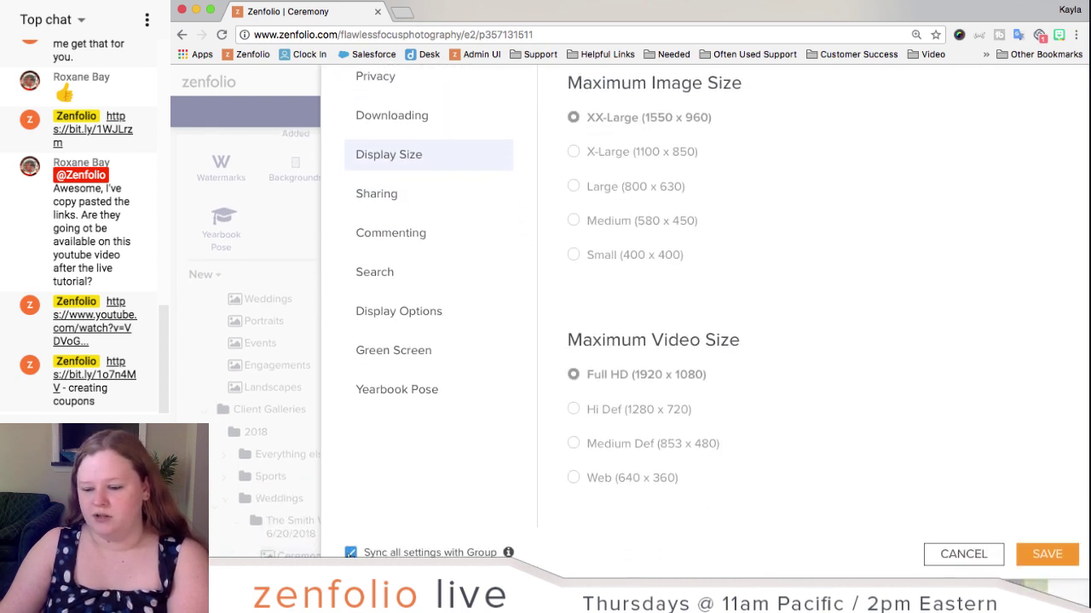
left_click(350, 552)
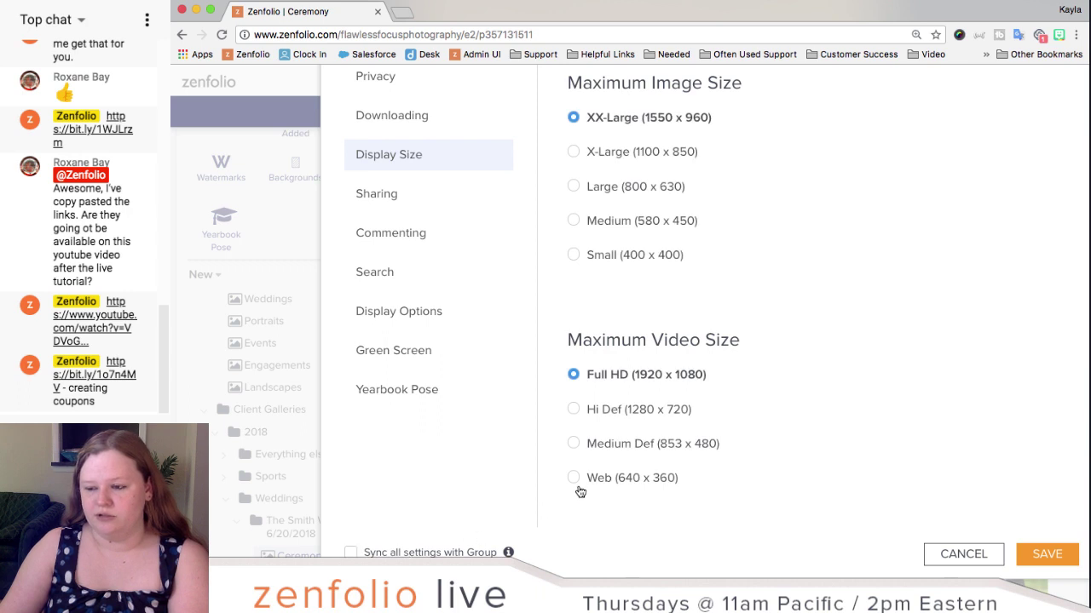
scroll(585, 486, "up", 1)
left_click(575, 222)
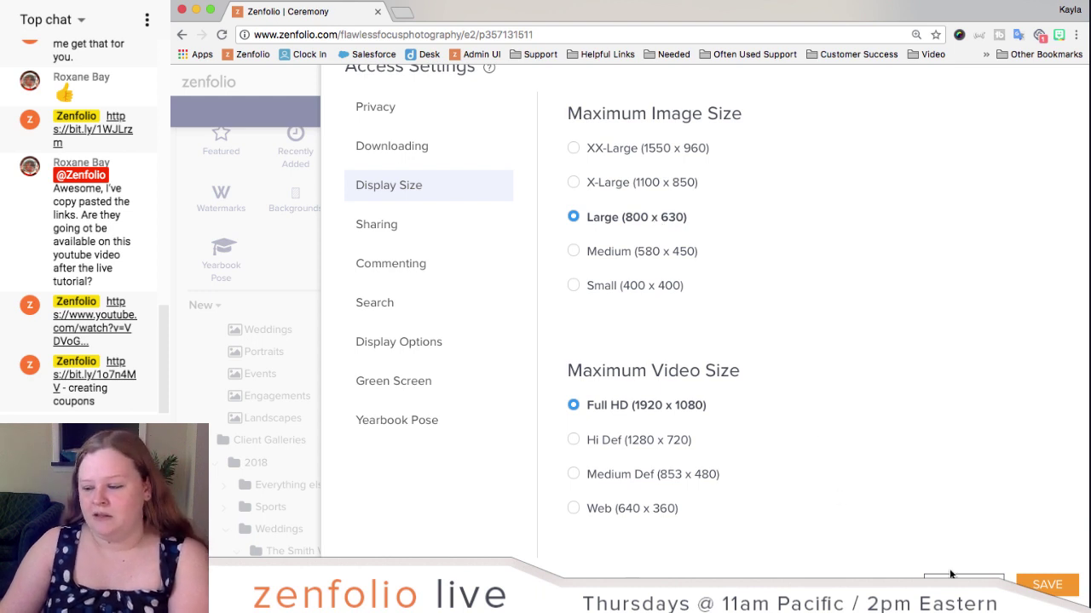
left_click(1057, 593)
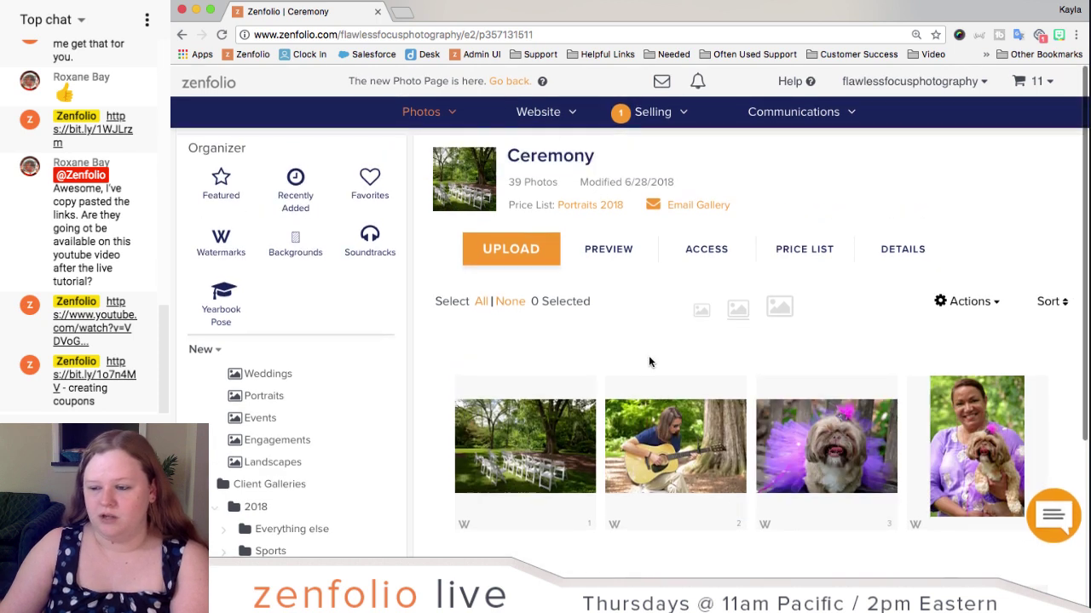
Step: Preview the Ceremony gallery, open it for page editing, and switch to the Gallery Quick Shop page
left_click(620, 250)
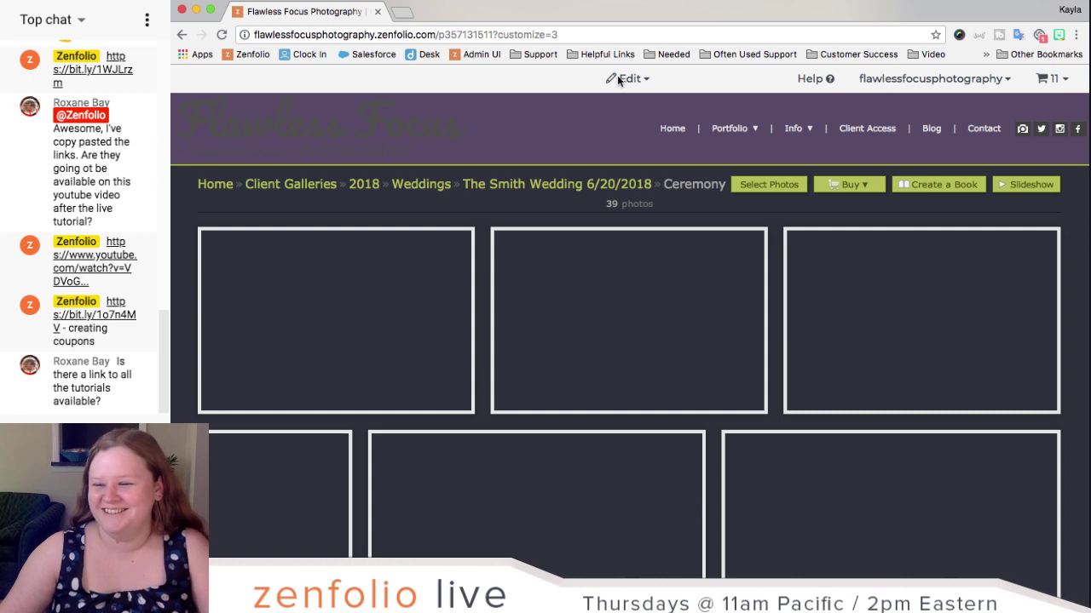
left_click(622, 79)
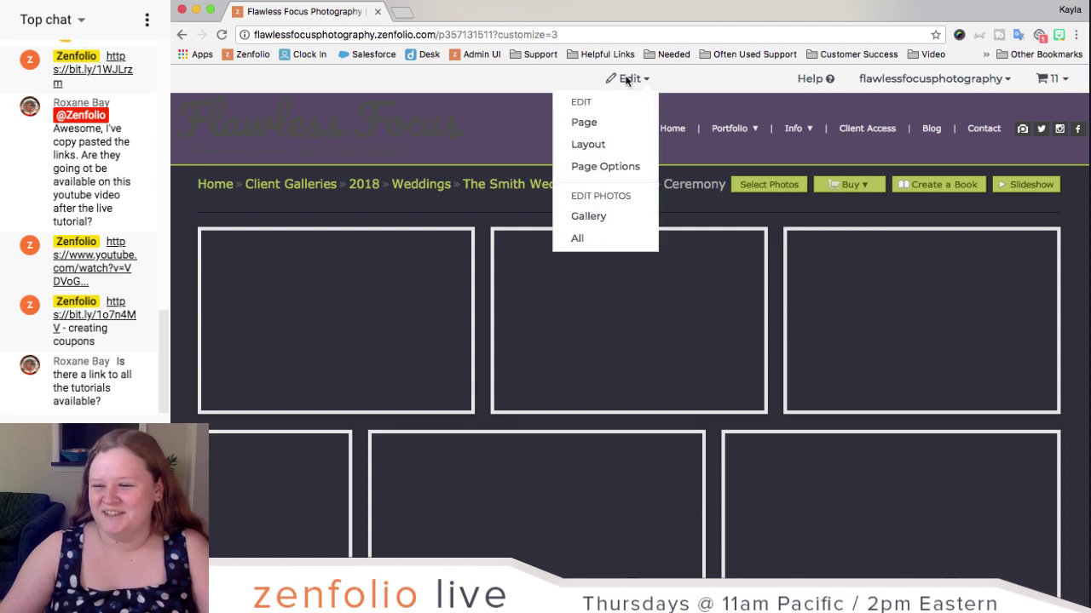
left_click(601, 124)
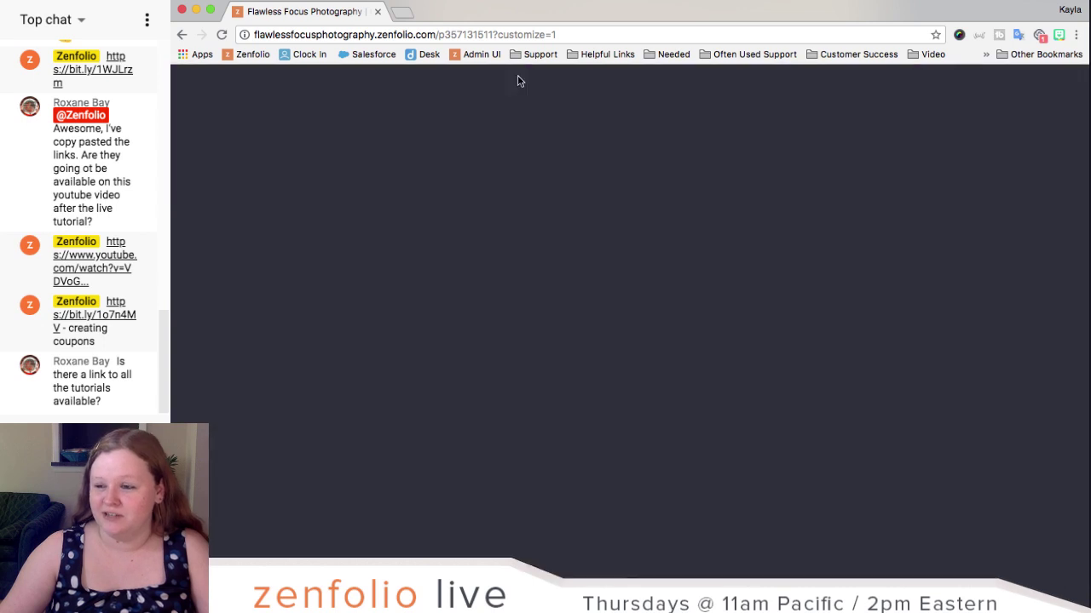
mouse_move(559, 10)
left_mouse_down()
mouse_move(594, 8)
mouse_move(572, 5)
left_mouse_up()
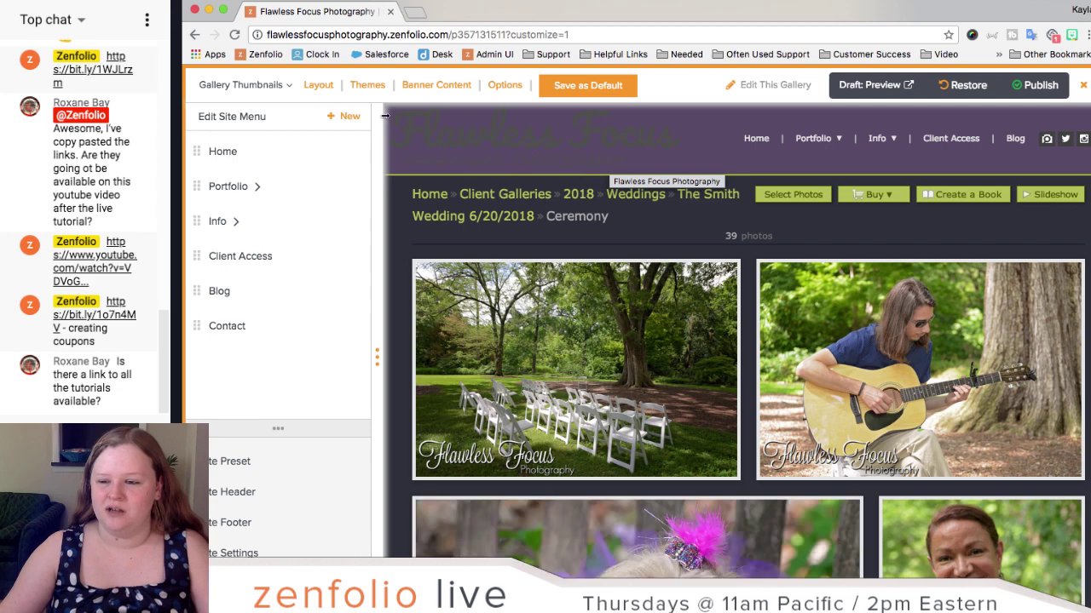
left_click(276, 88)
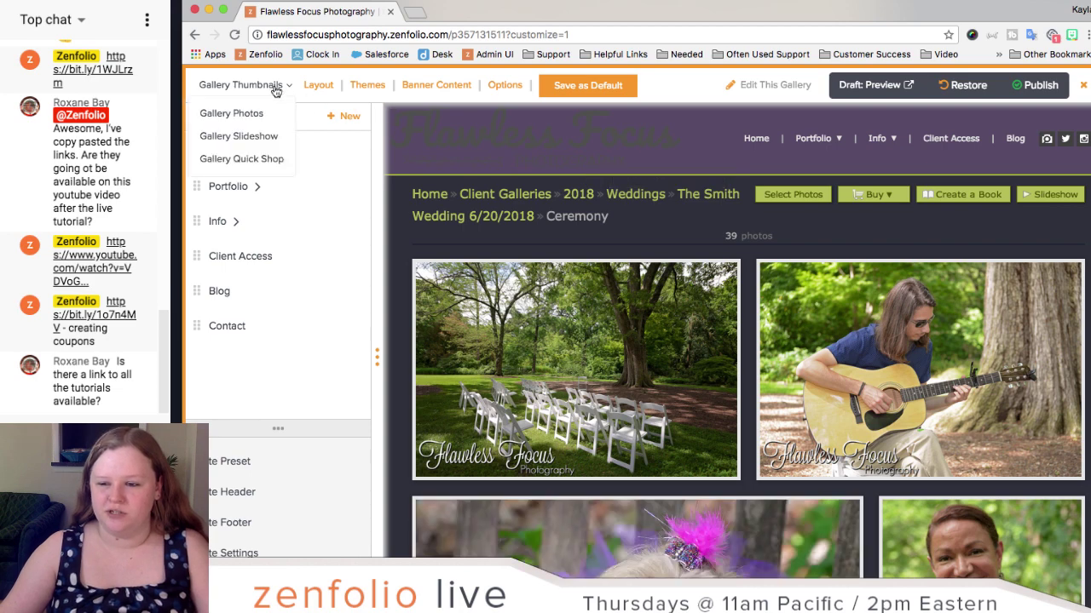
left_click(261, 161)
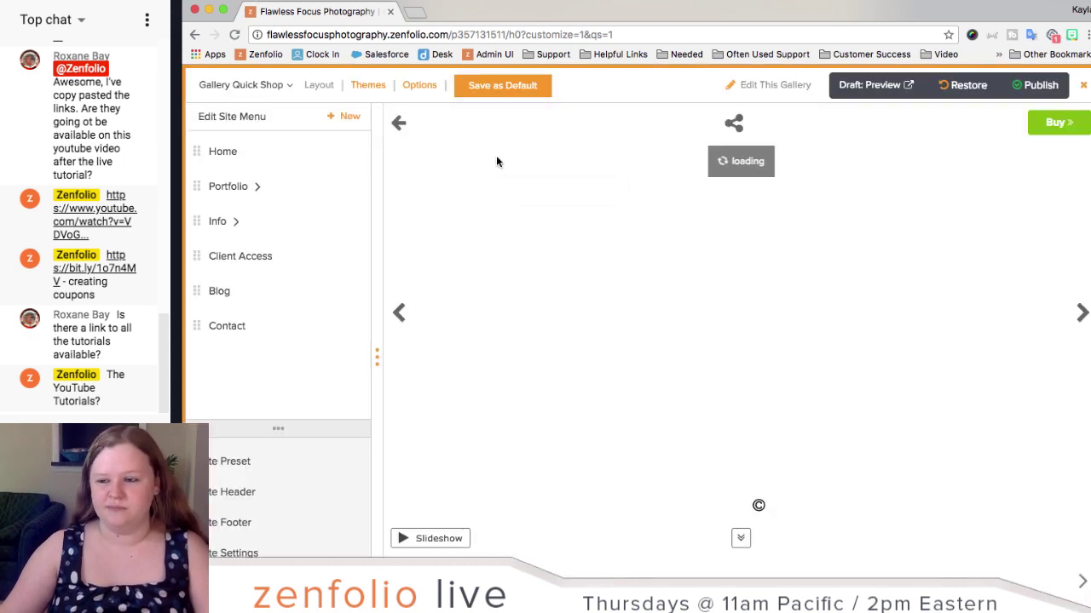
Step: Set the Downloads icon to Show in the Quick Shop page options and apply the change
left_click(425, 89)
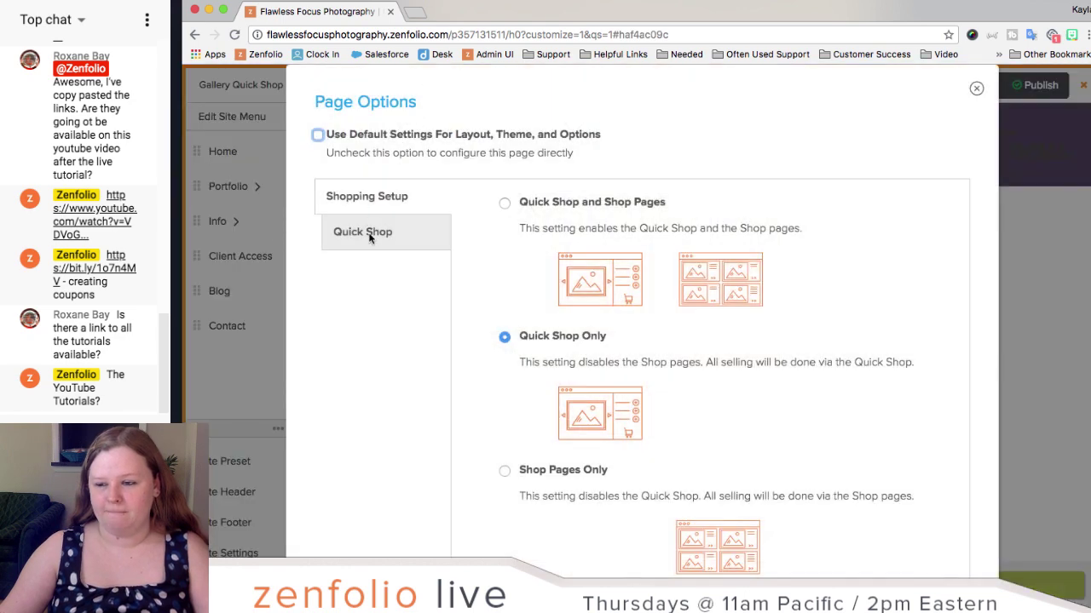
left_click(380, 238)
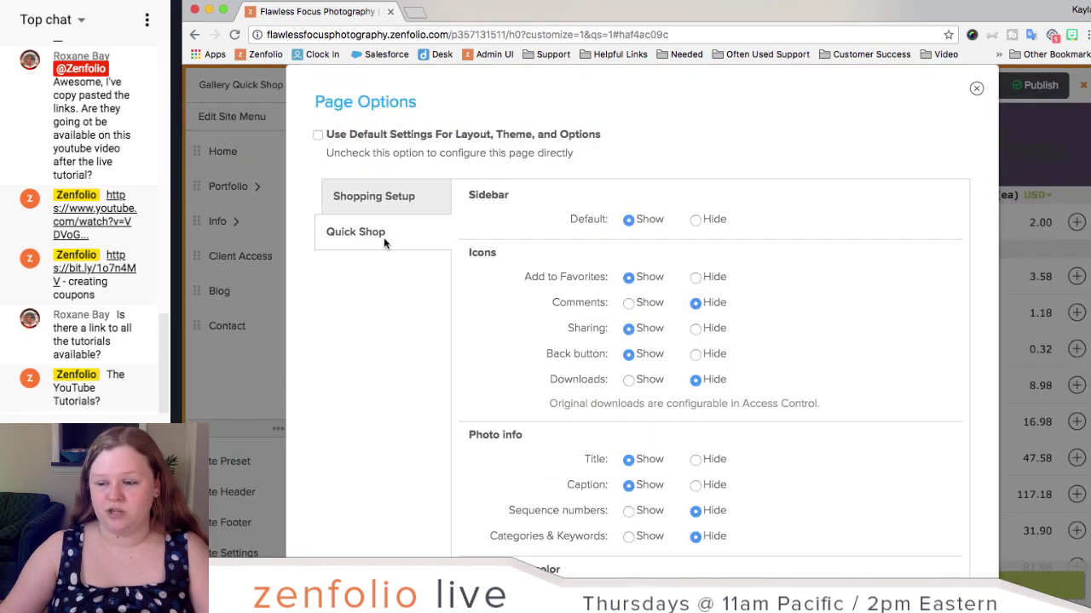
left_click(629, 380)
scroll(845, 475, "down", 5)
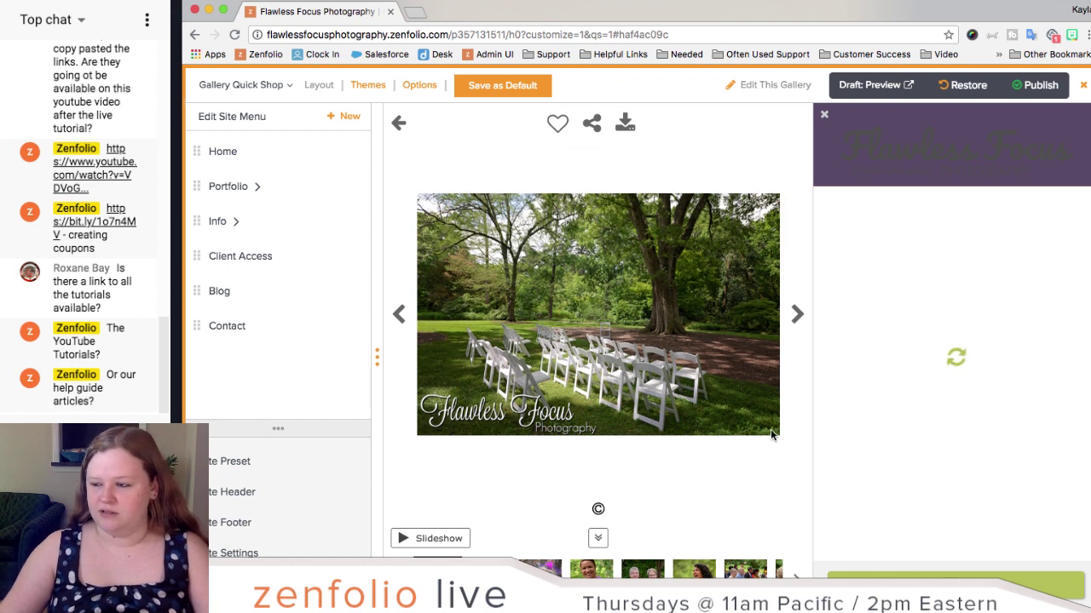
left_click(624, 125)
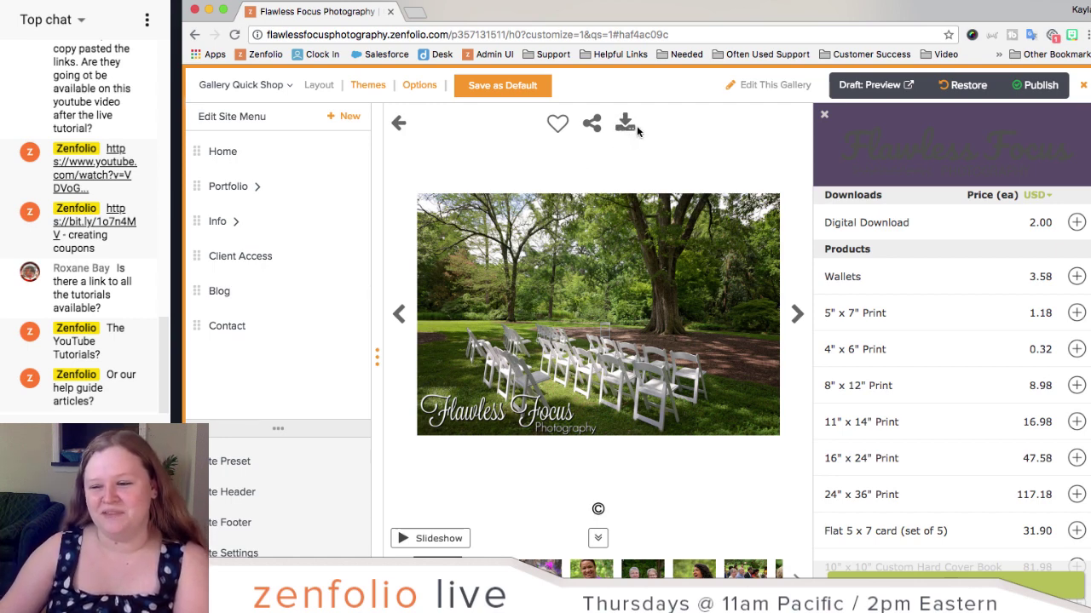
Step: Switch to the Gallery Photos page, set Option to Save images to Show in its photo overlay options, and apply the change
left_click(290, 86)
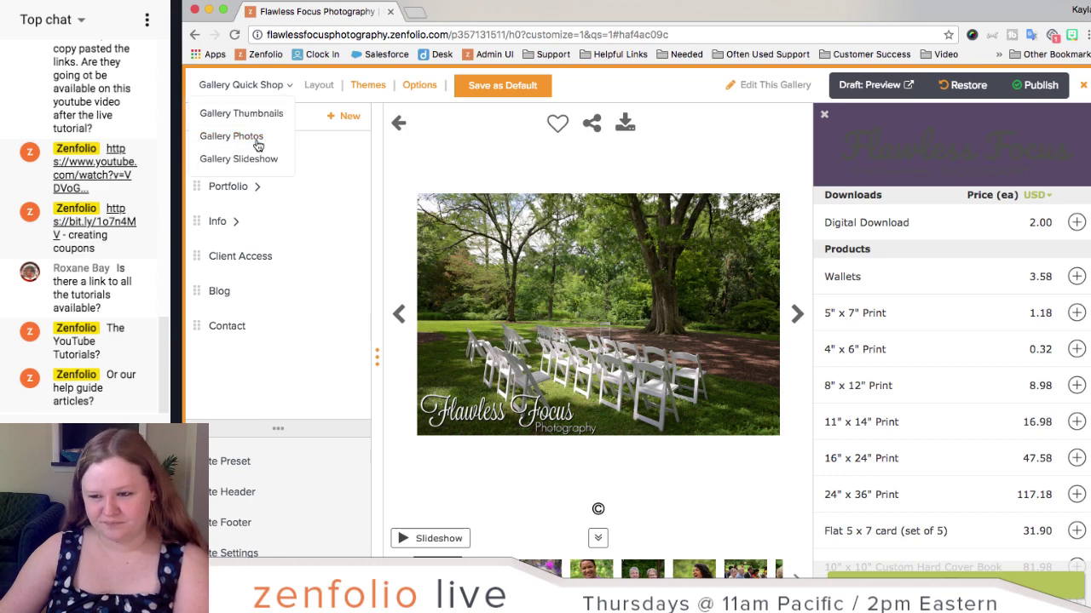
left_click(234, 136)
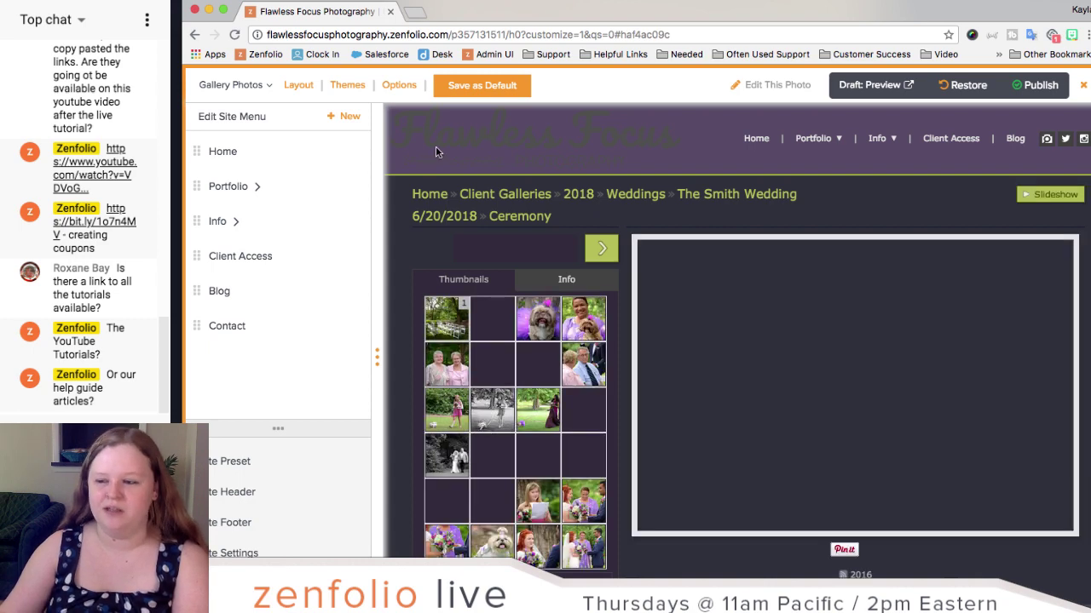
left_click(409, 90)
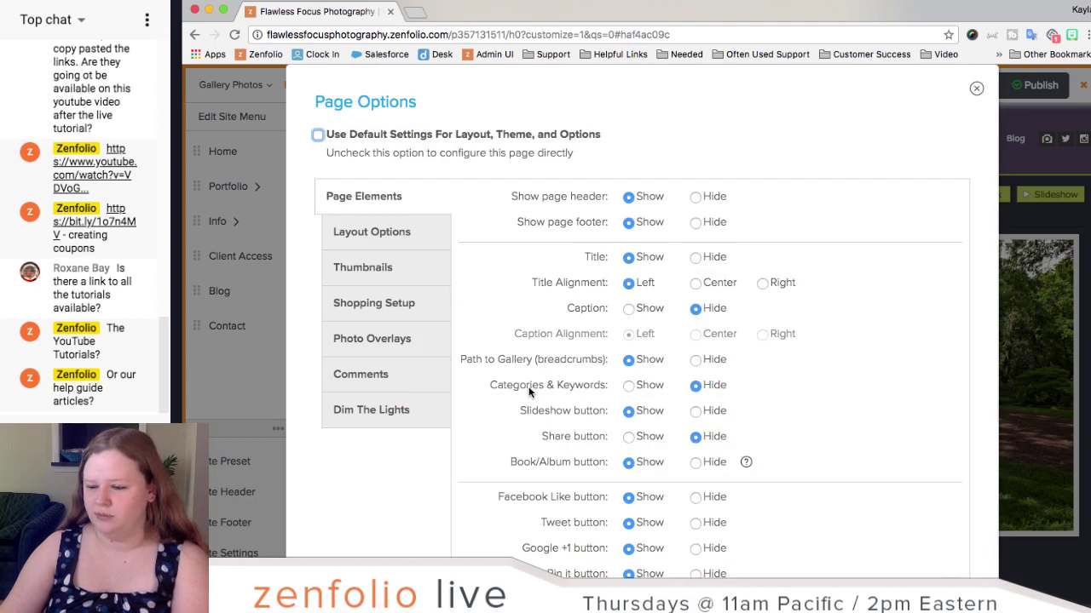
scroll(507, 397, "down", 5)
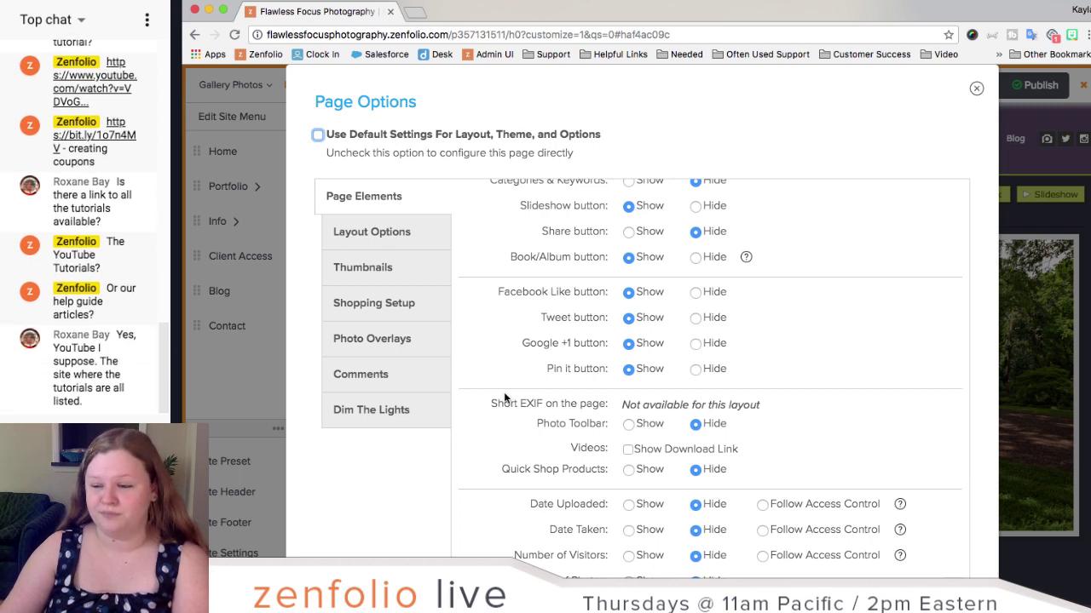
left_click(391, 271)
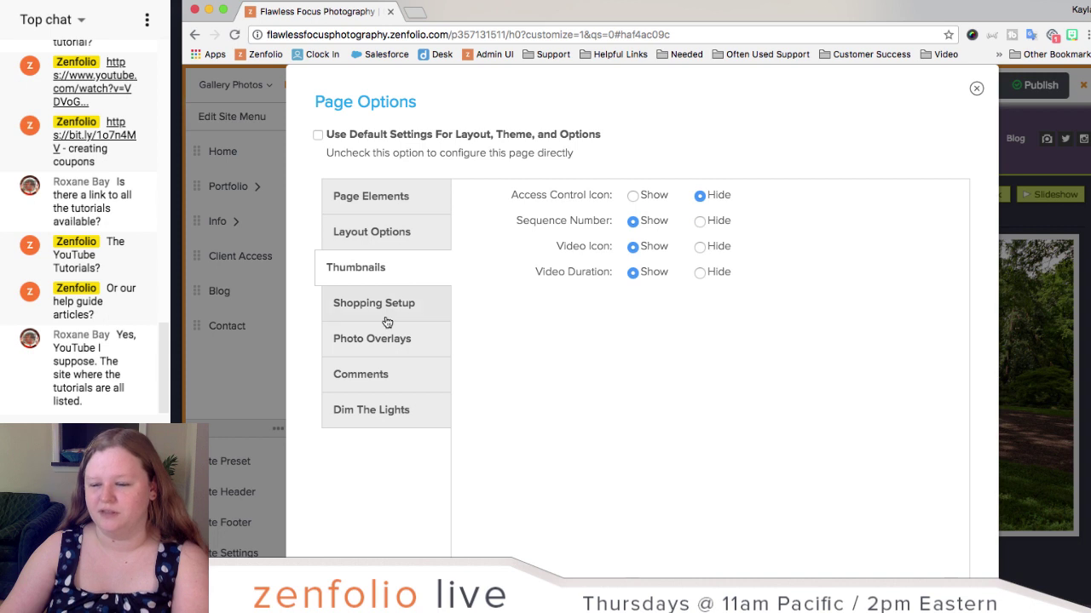
left_click(380, 346)
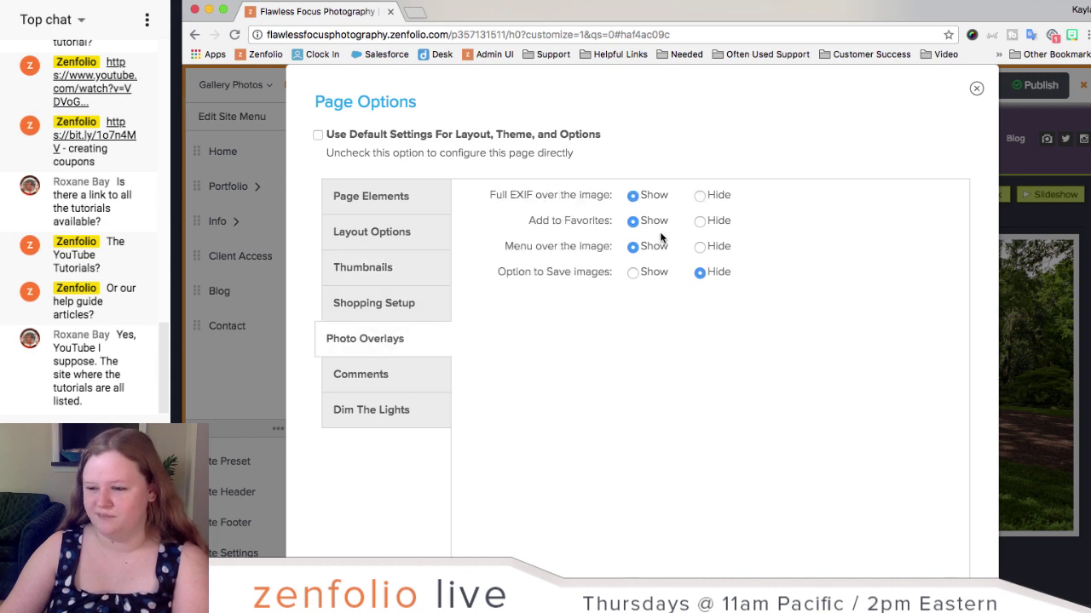
left_click(631, 273)
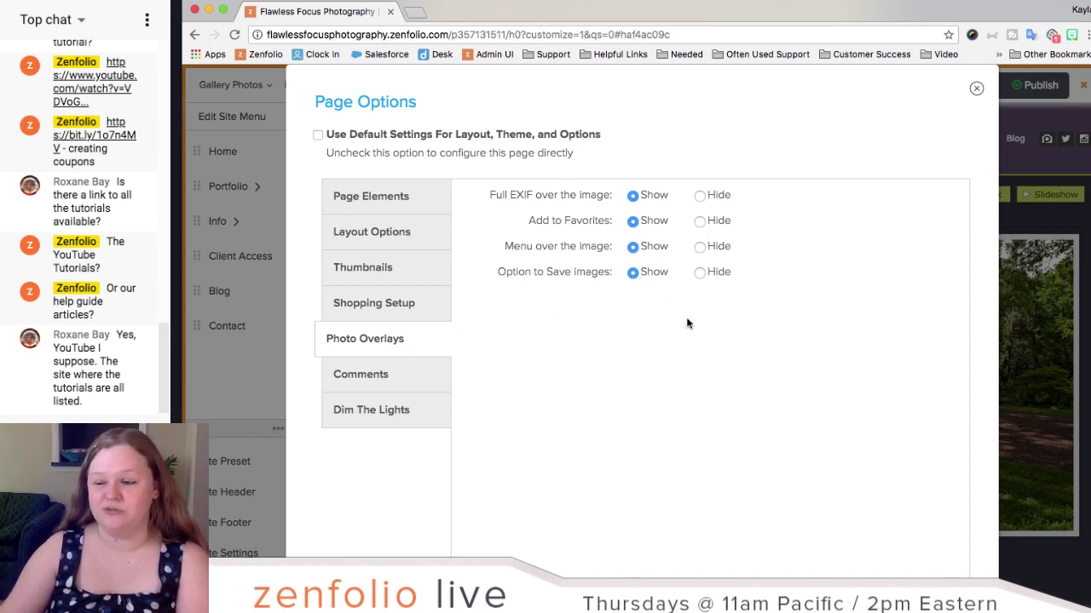
scroll(692, 324, "down", 2)
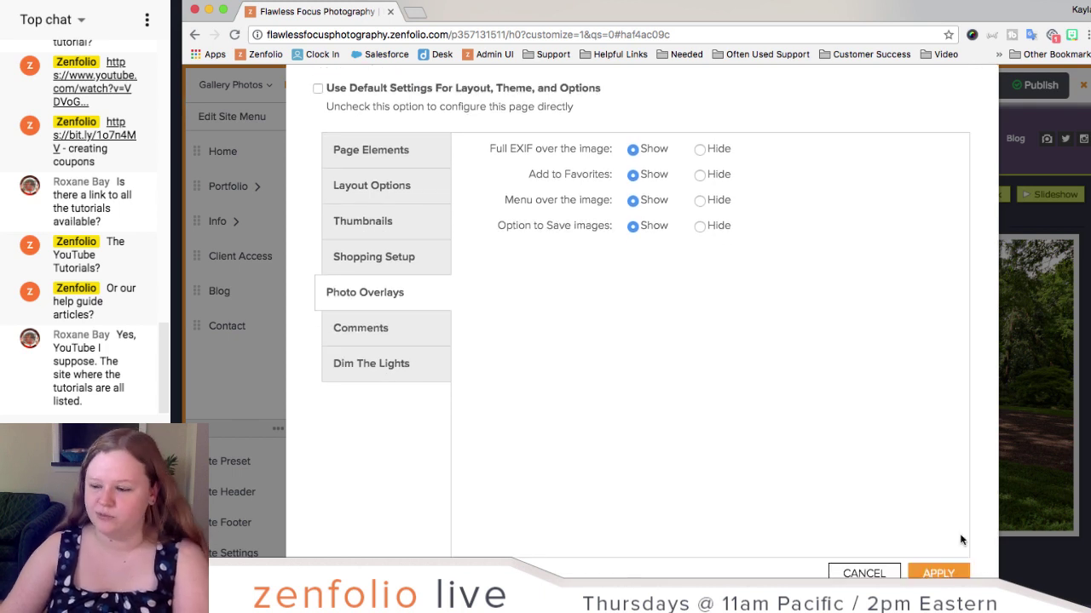
left_click(938, 574)
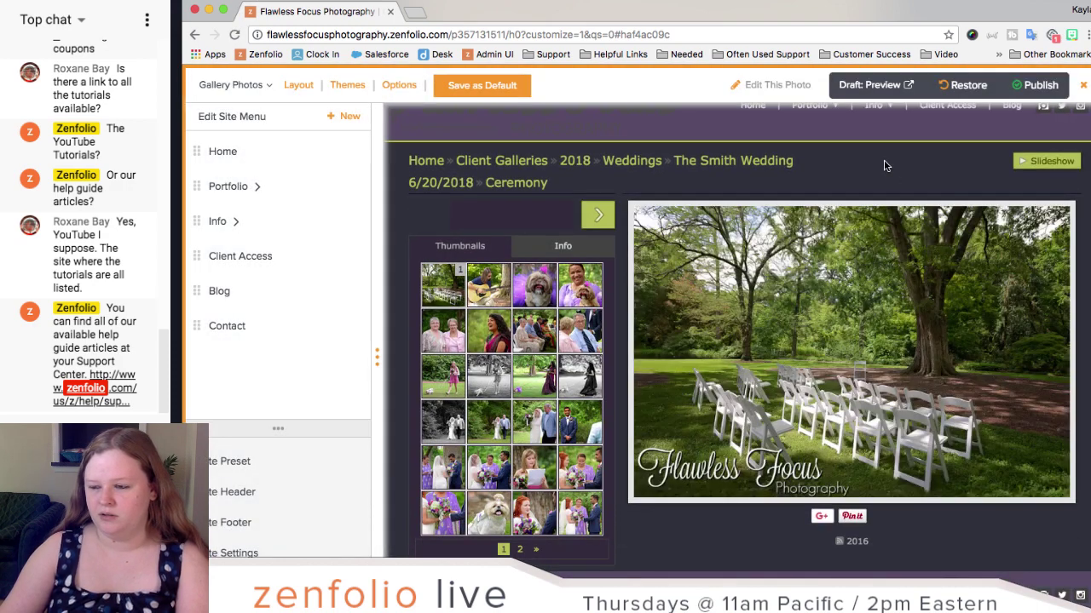
Step: Examine the Download entry in the menu over the Ceremony gallery's displayed photo
mouse_move(884, 165)
mouse_move(649, 221)
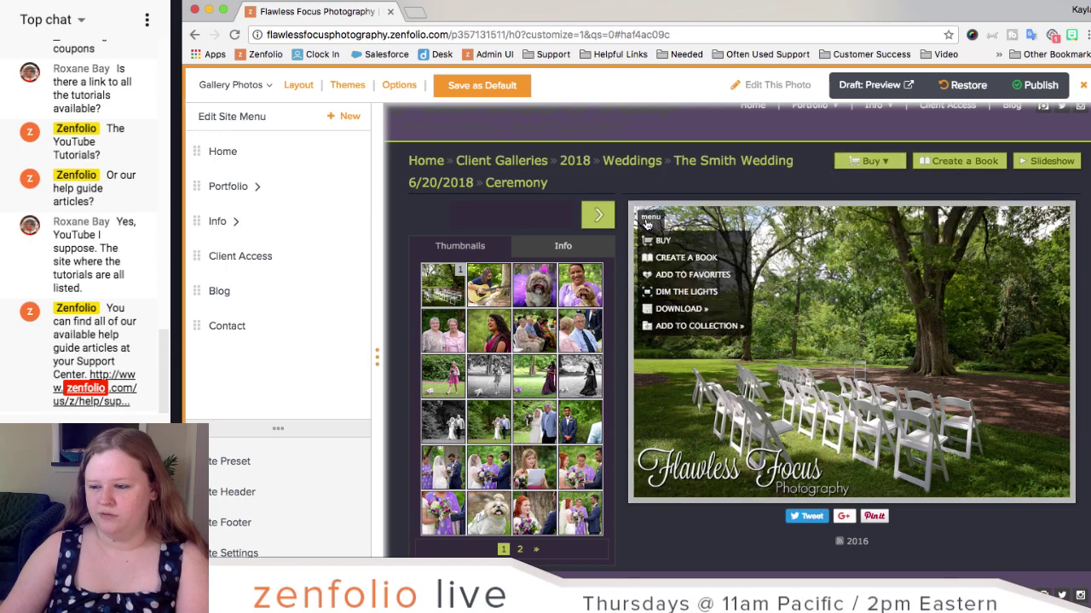
mouse_move(671, 310)
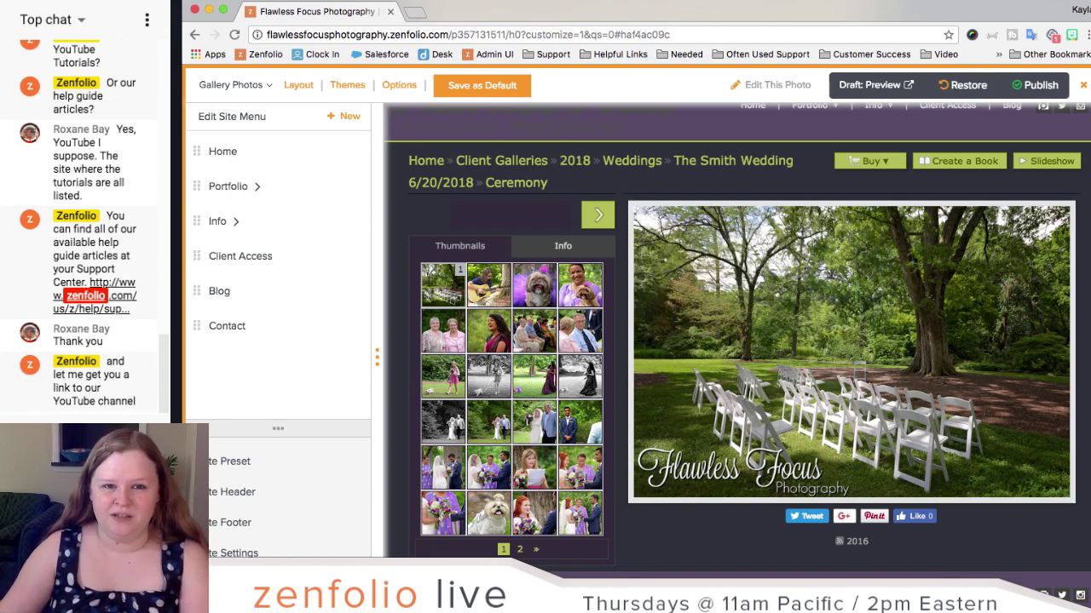
left_click(129, 294)
scroll(129, 294, "up", 3)
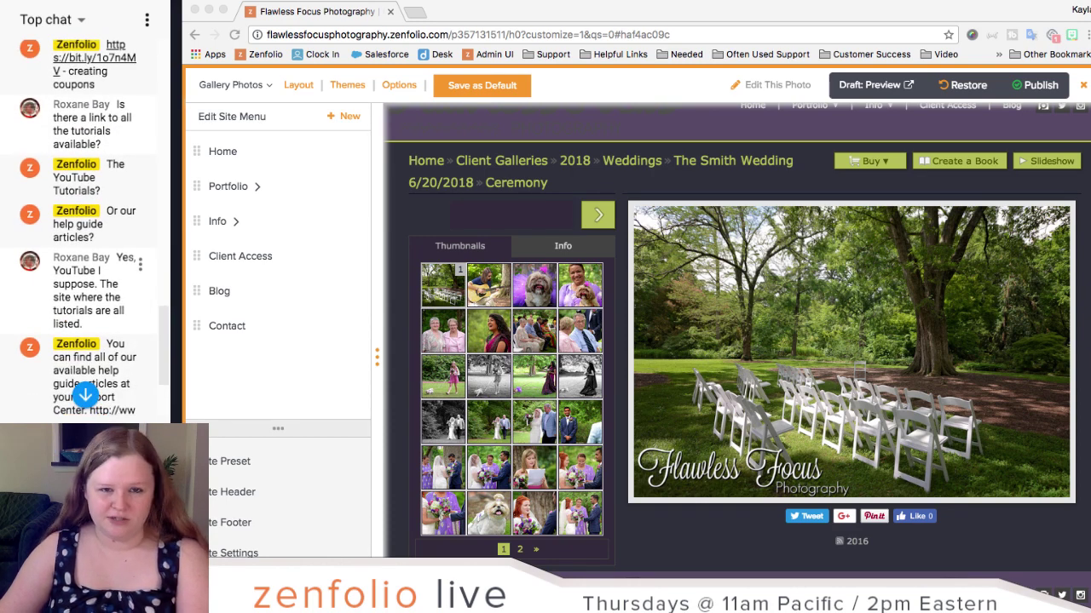
scroll(130, 281, "down", 3)
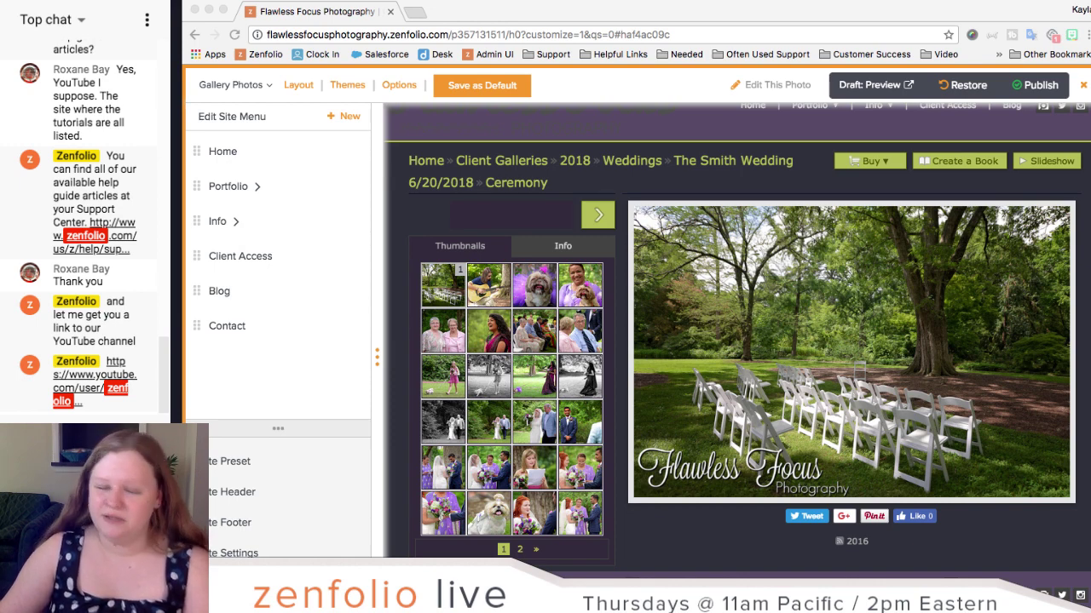
Step: Go to the site's homepage and apply the Full screen with top menu layout to it
left_click(496, 130)
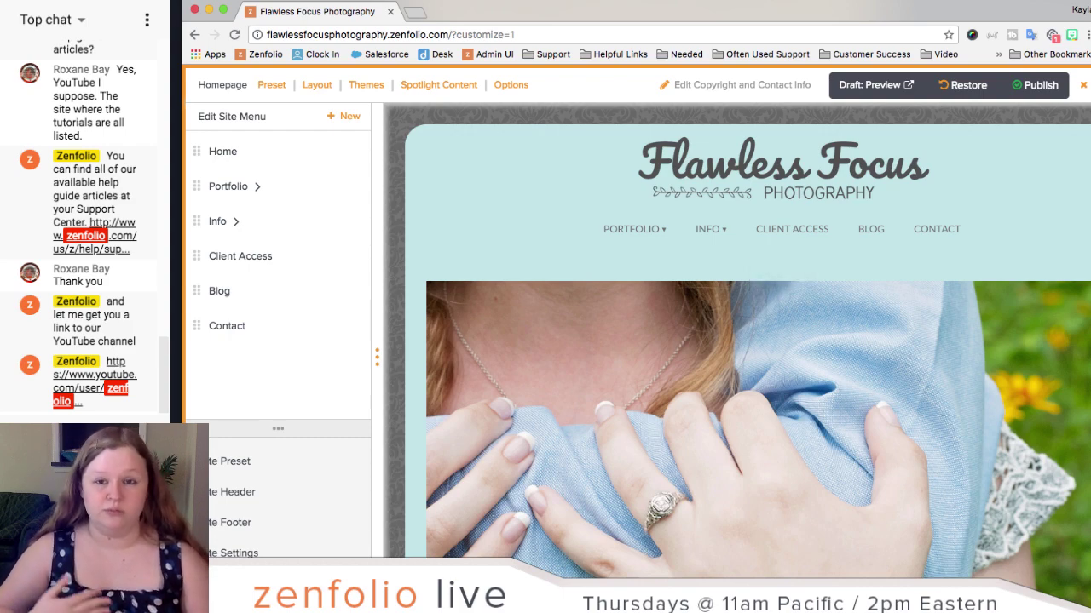
scroll(797, 375, "down", 5)
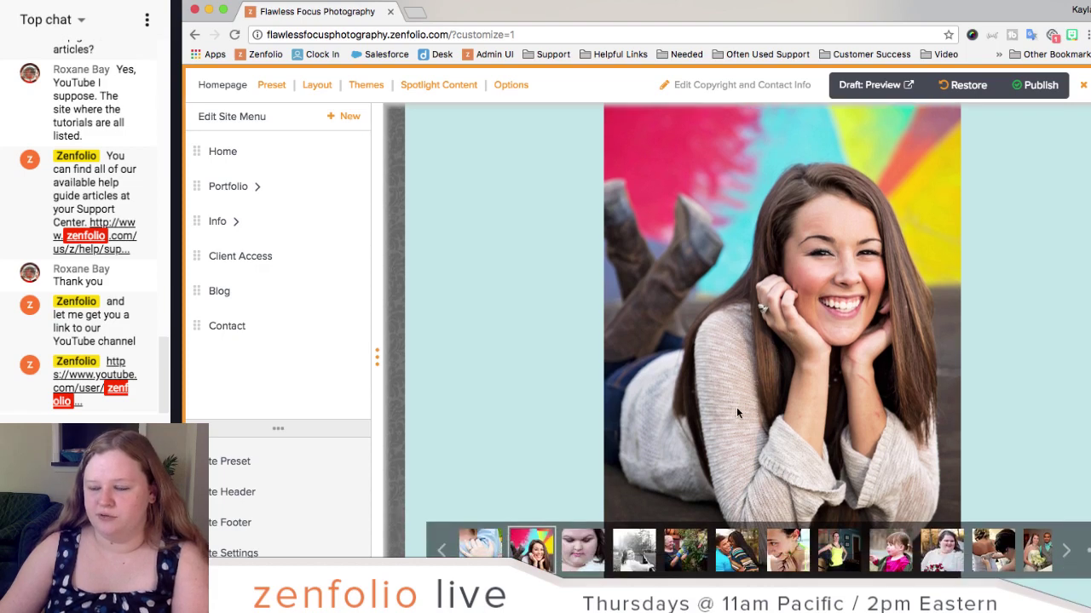
scroll(736, 406, "up", 3)
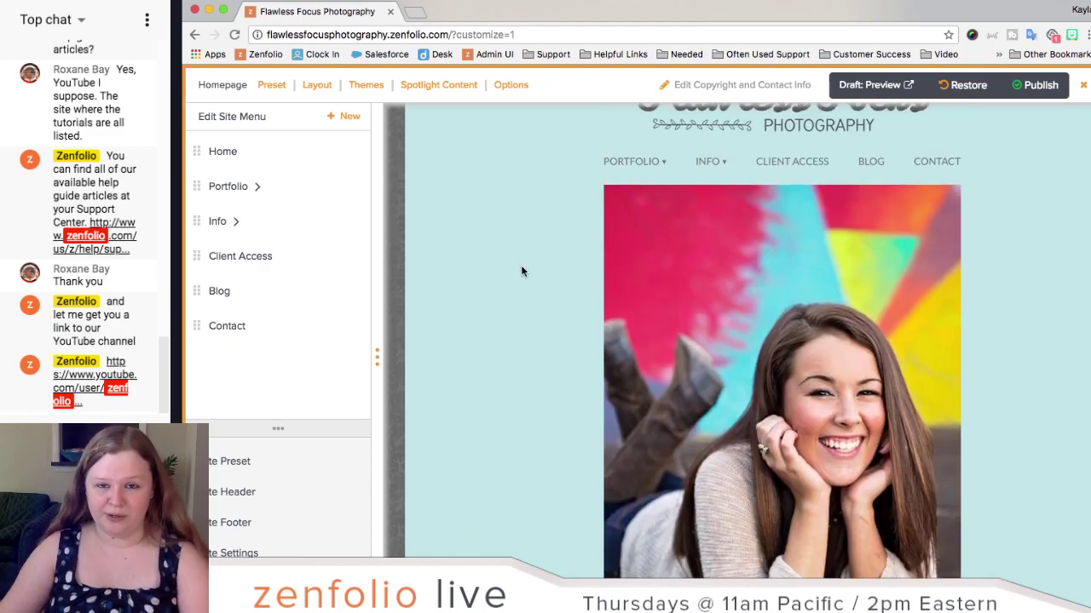
scroll(523, 269, "up", 2)
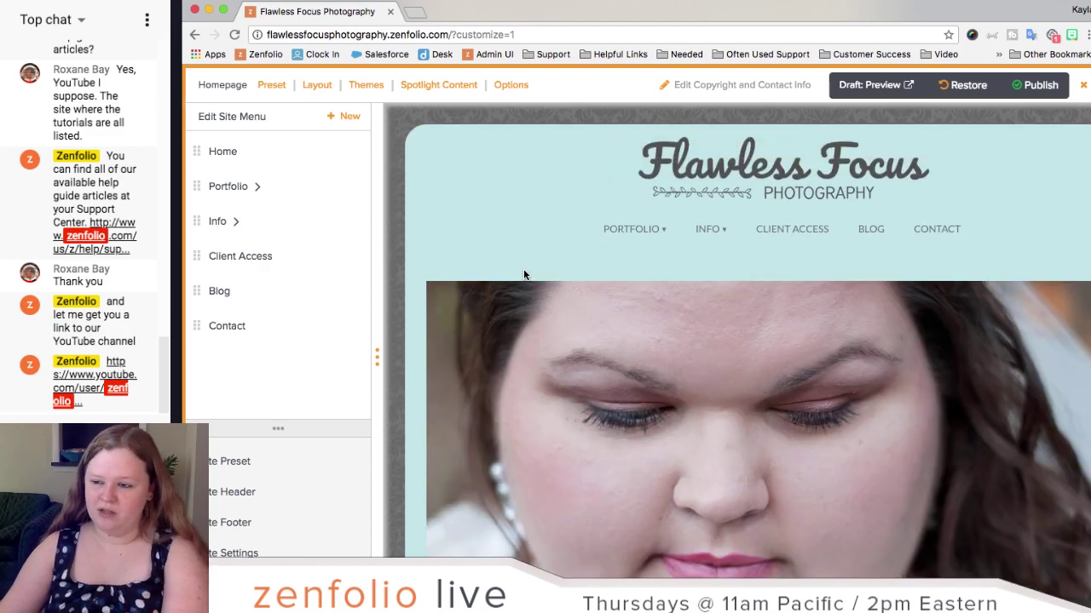
left_click(317, 85)
scroll(567, 395, "up", 5)
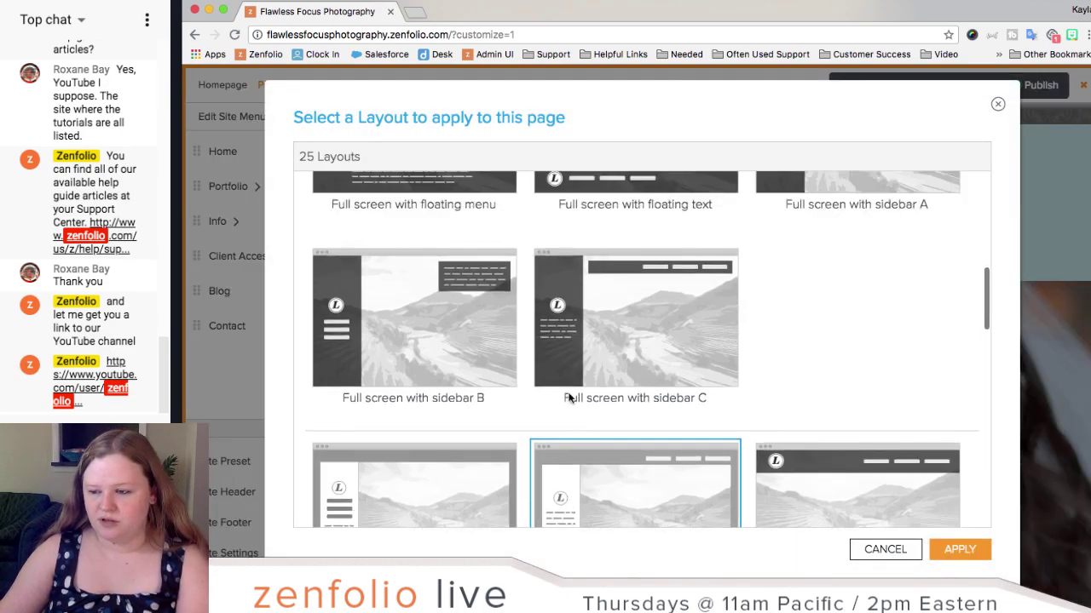
scroll(569, 398, "up", 1)
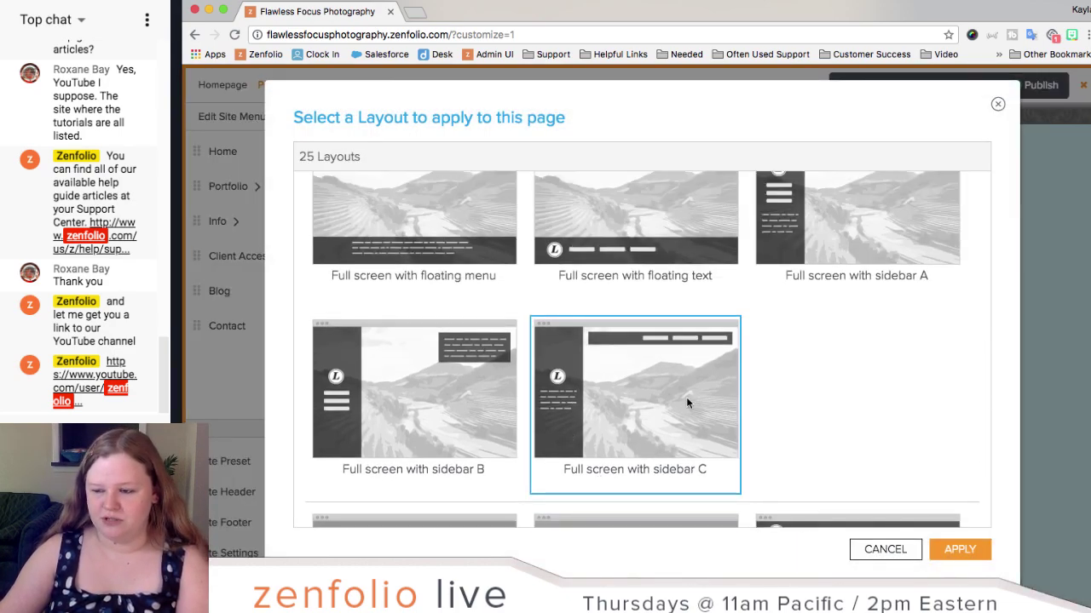
scroll(766, 389, "down", 5)
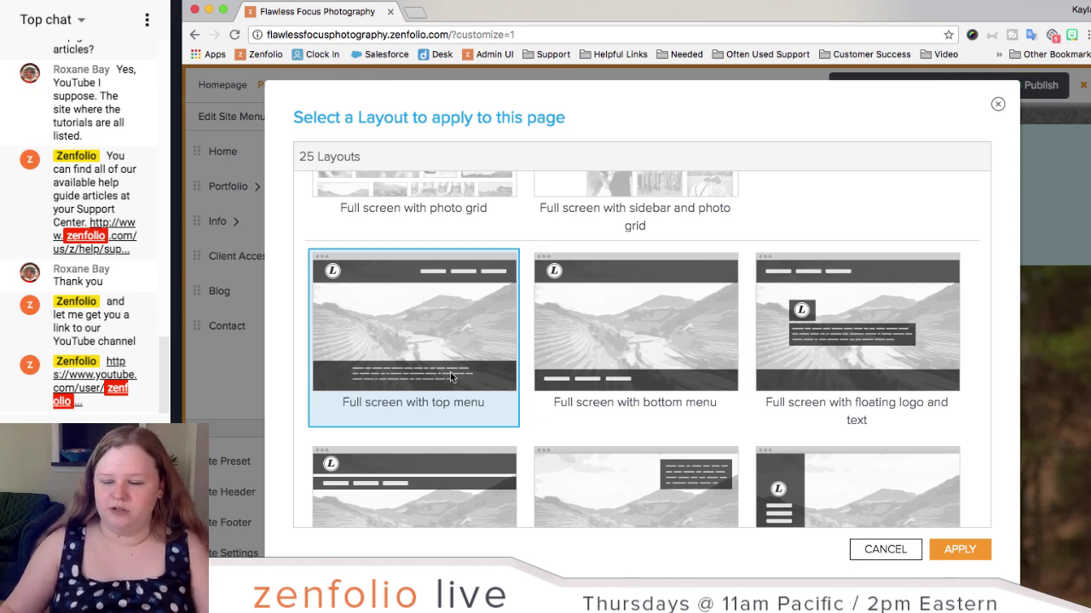
left_click(962, 549)
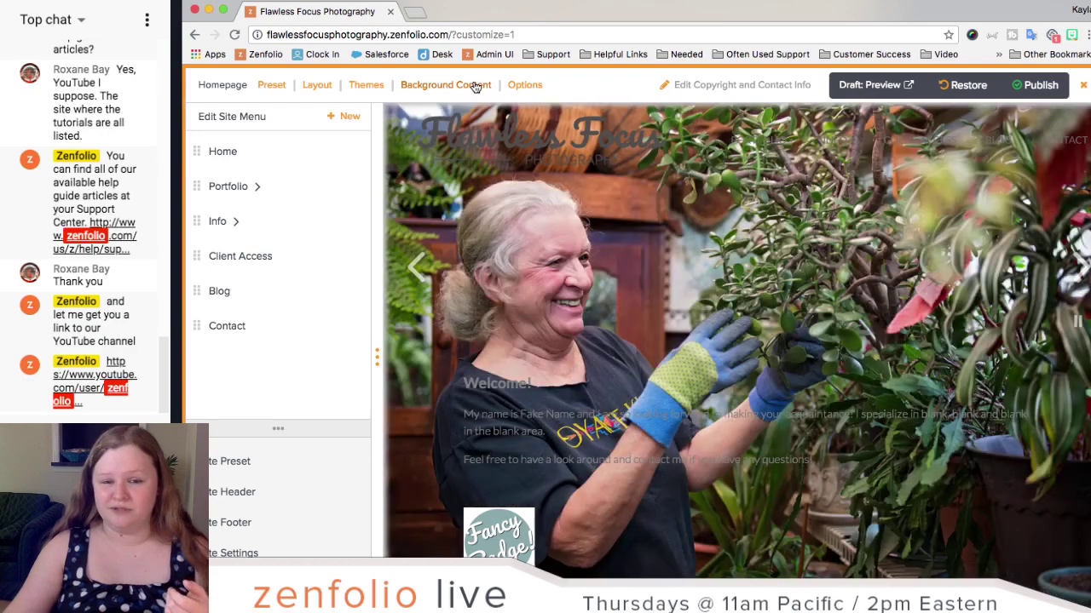
Step: Change the homepage's background content type to Photo Strip and look through the strip's images
left_click(474, 85)
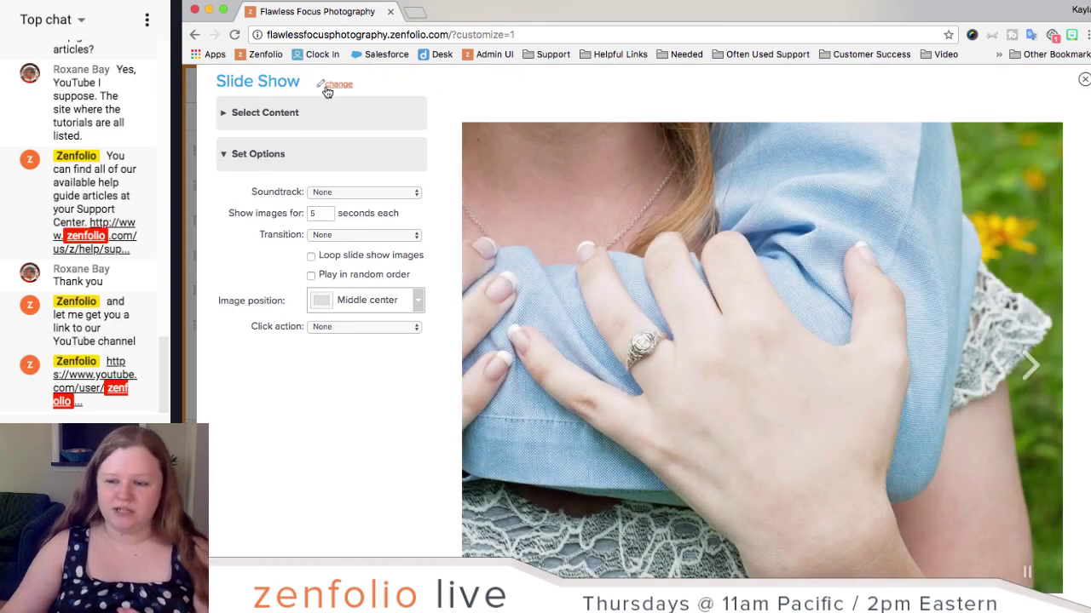
left_click(328, 86)
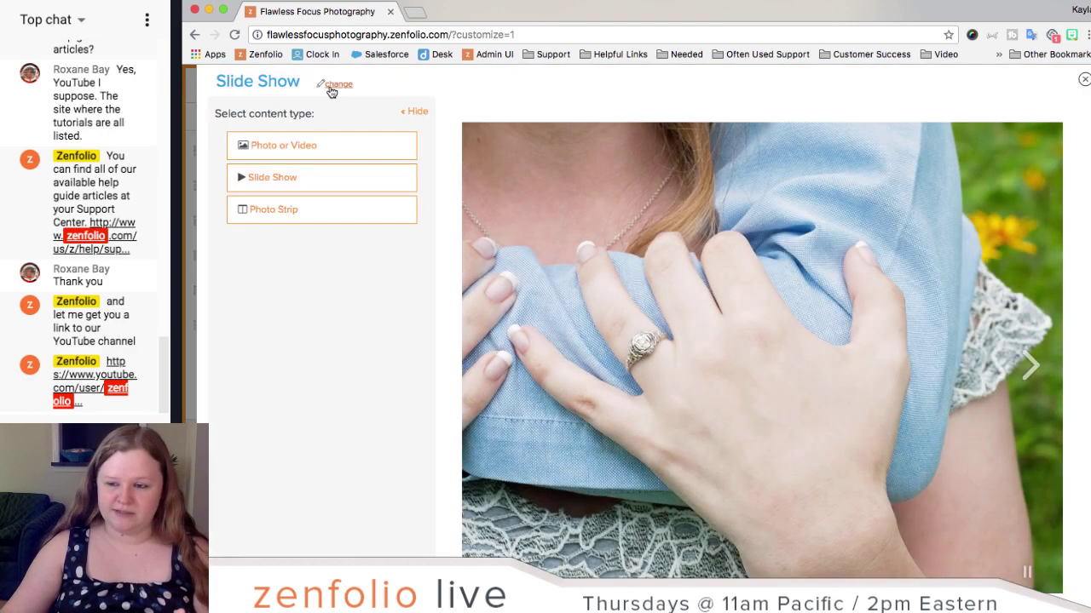
left_click(280, 219)
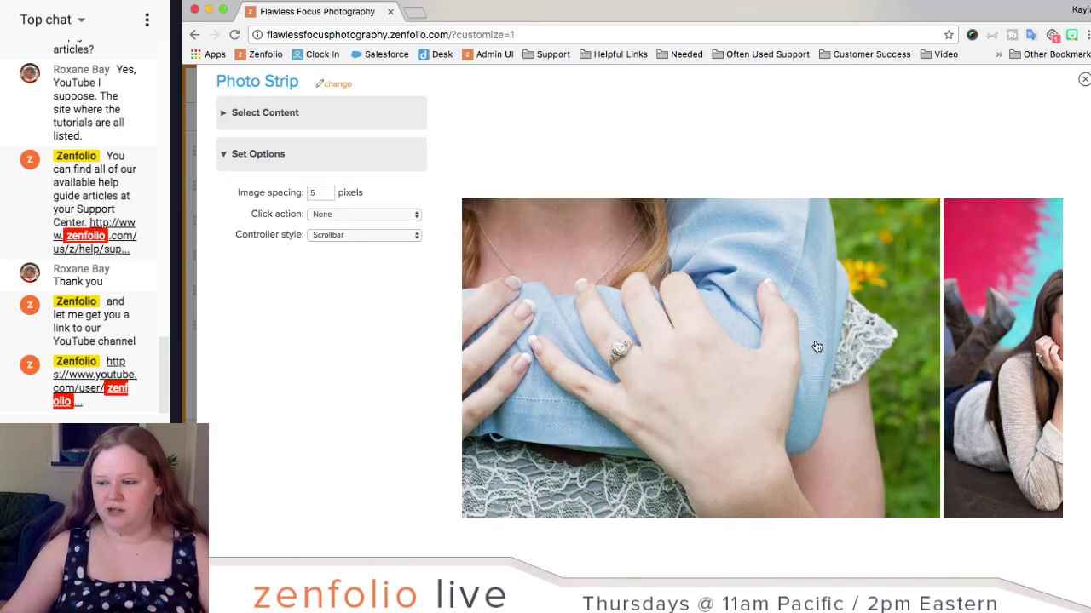
scroll(815, 344, "right", 4)
scroll(948, 357, "right", 4)
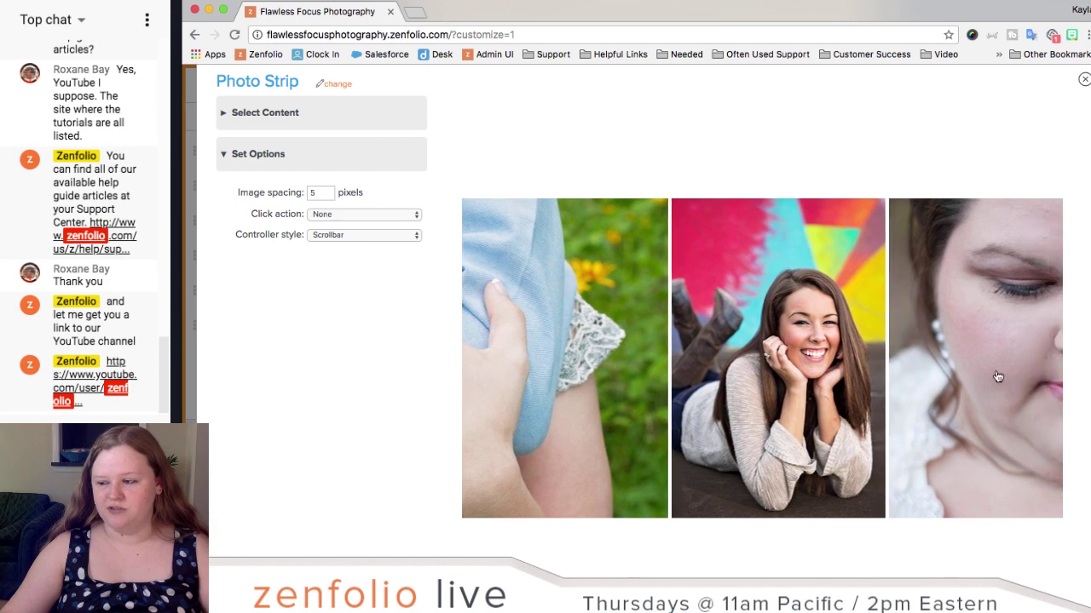
scroll(705, 394, "left", 2)
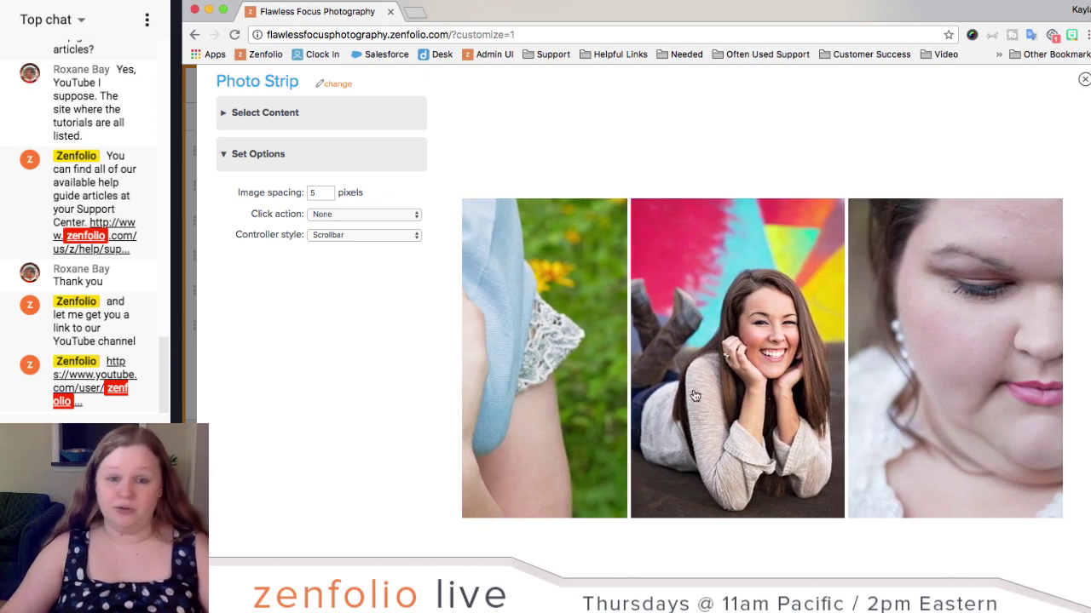
scroll(638, 360, "left", 2)
Step: Change the homepage's background content type to Slide Show and set its image position to Top center
left_click(335, 87)
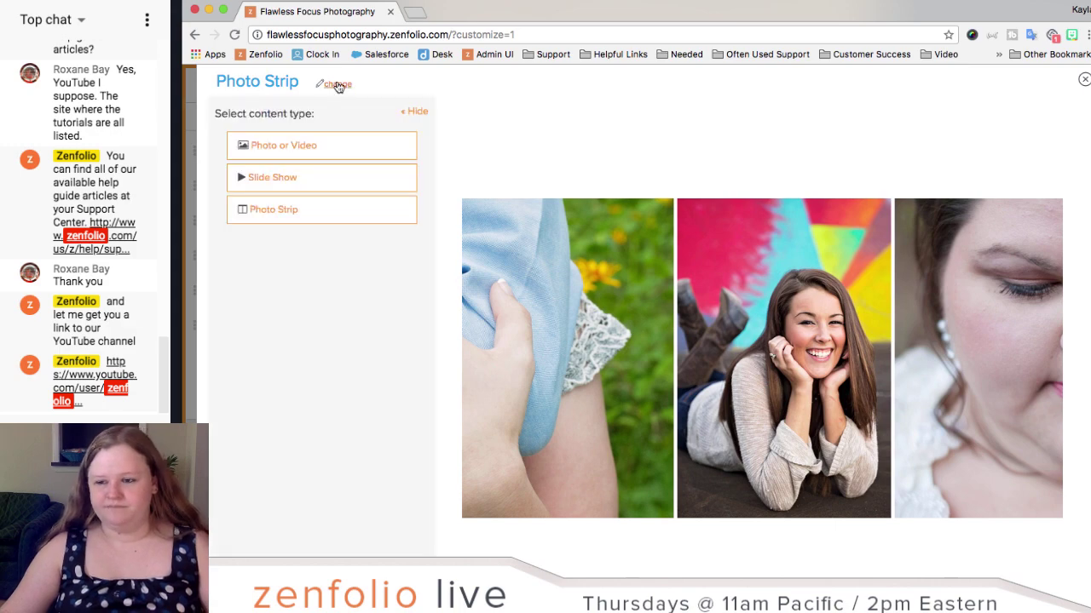
left_click(276, 180)
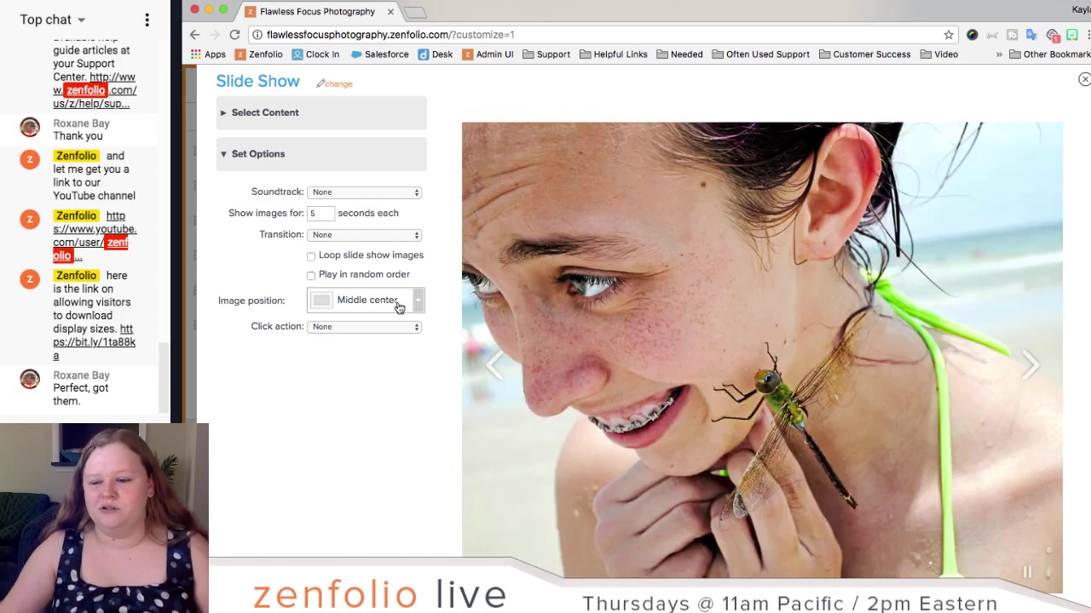
left_click(397, 305)
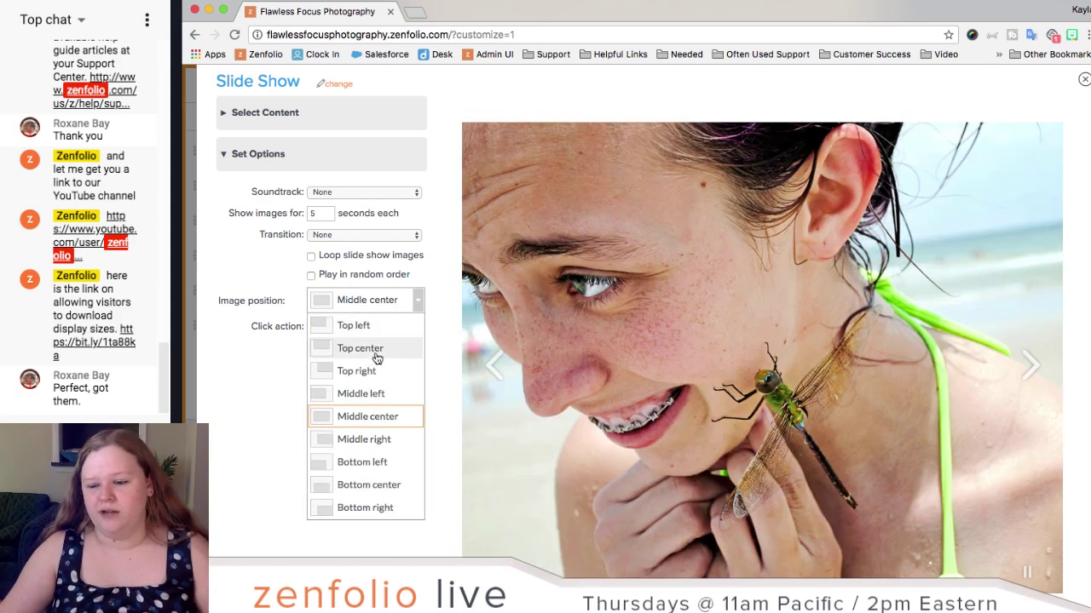
left_click(375, 350)
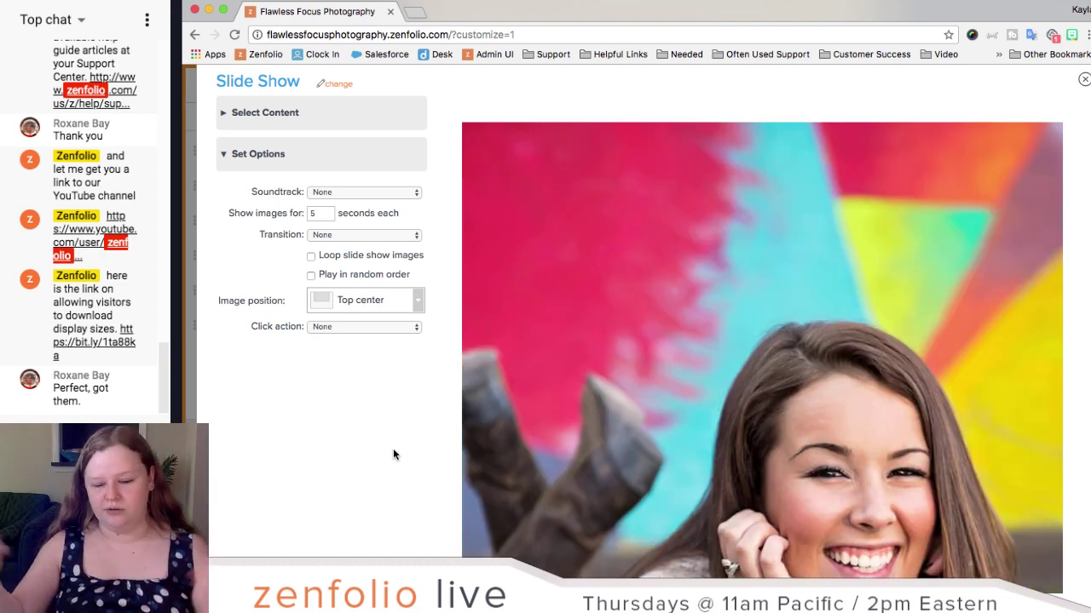
left_click(359, 303)
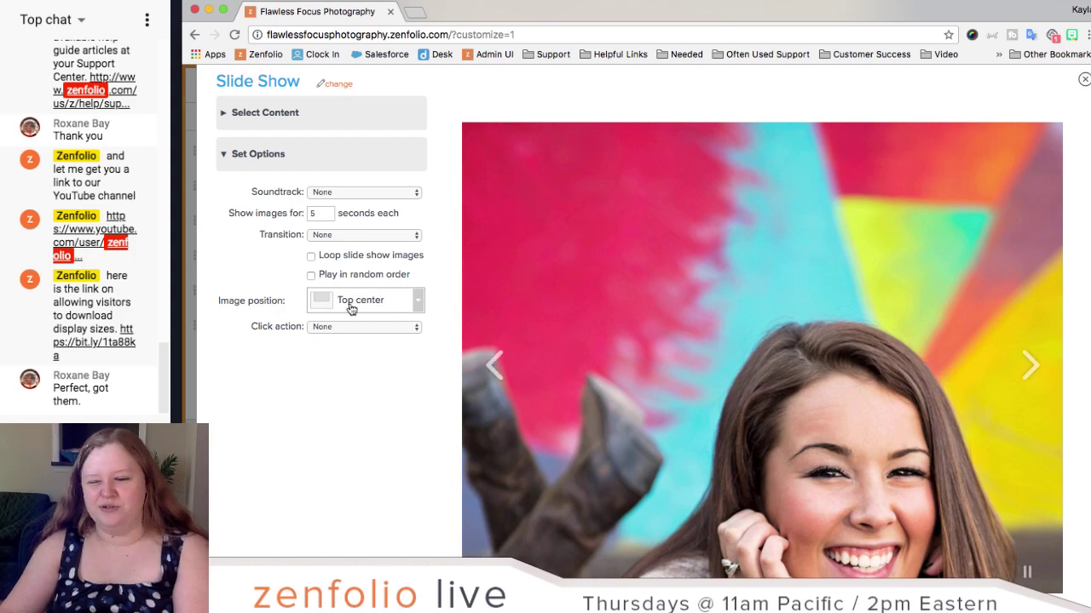
scroll(452, 415, "down", 1)
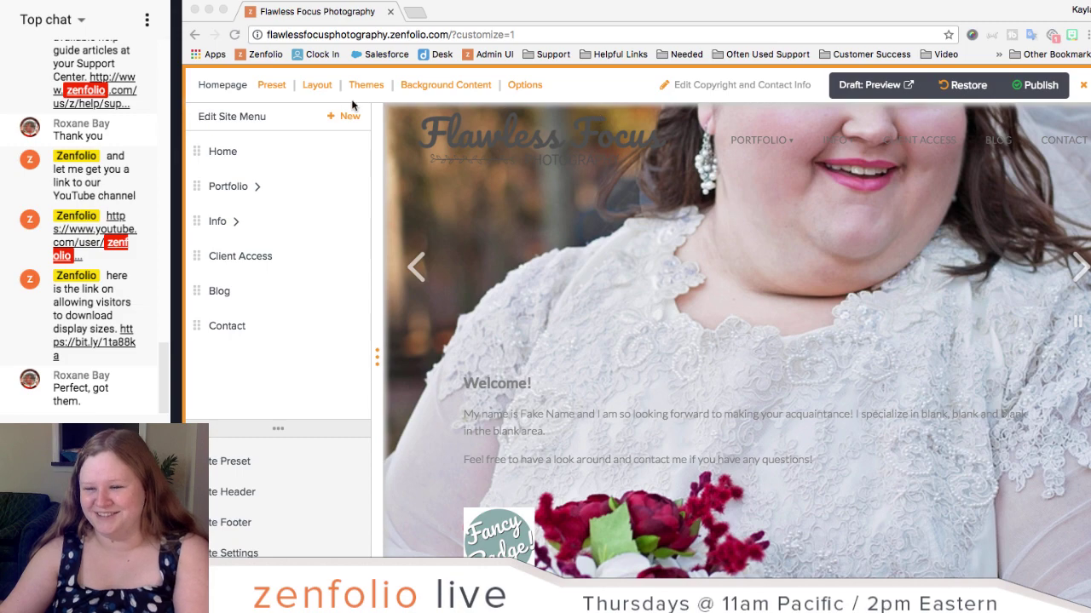
Step: Apply the Classic with top menu A layout to the homepage
left_click(317, 88)
left_click(316, 88)
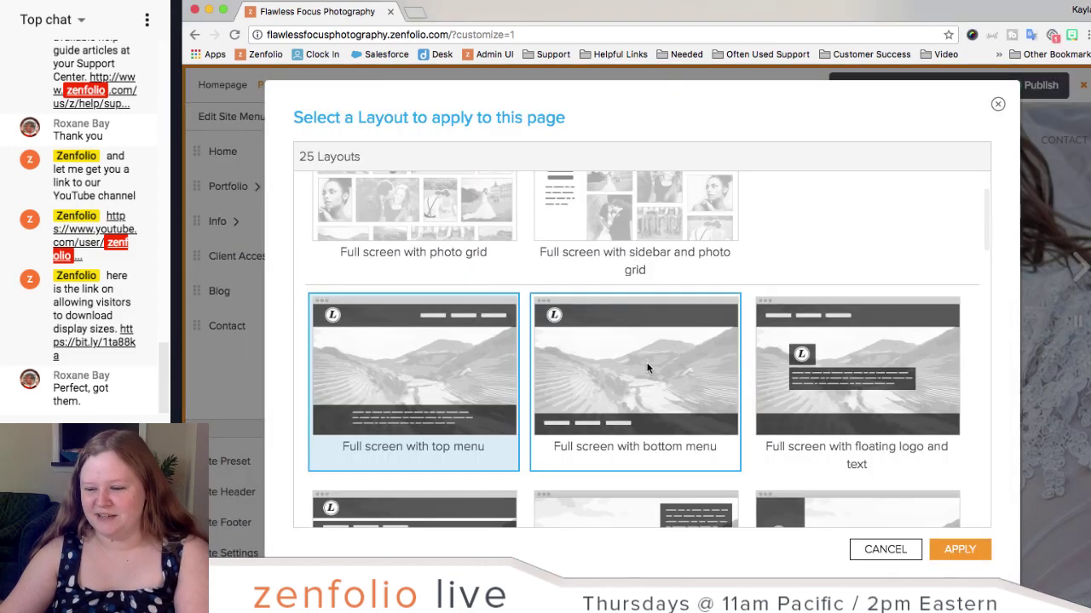
scroll(646, 366, "down", 10)
scroll(755, 360, "down", 5)
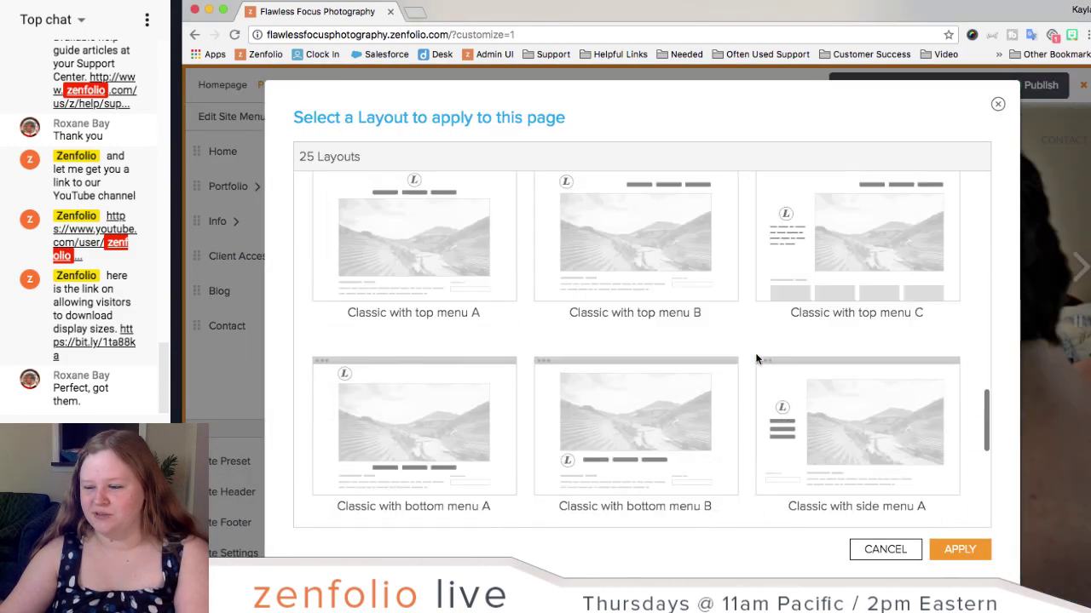
left_click(501, 287)
left_click(959, 550)
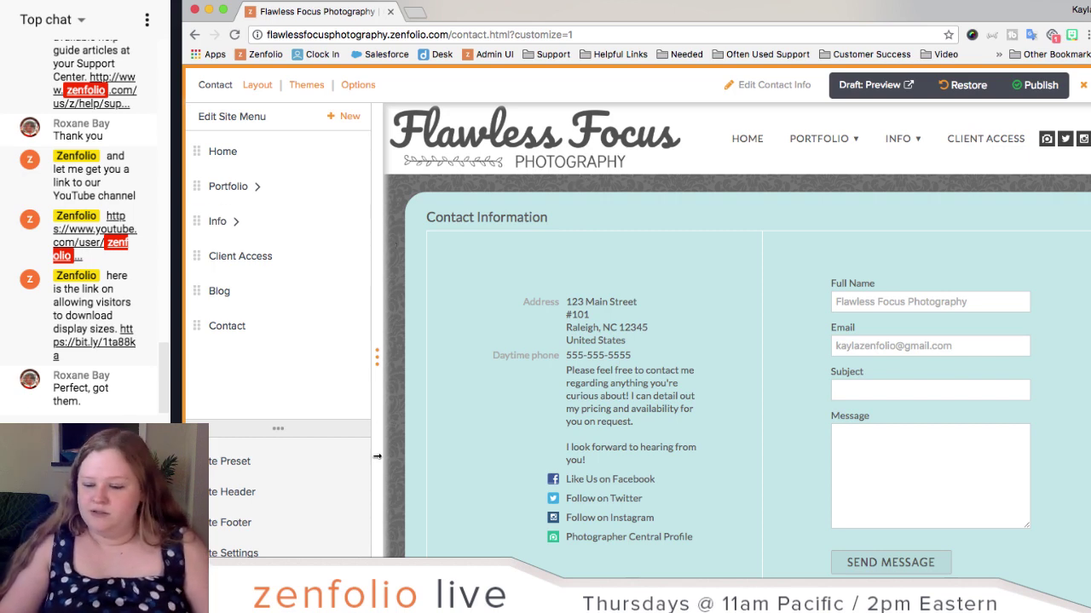
Step: Leave the website customizer, saving the unpublished changes to continue customizing later
left_click(247, 584)
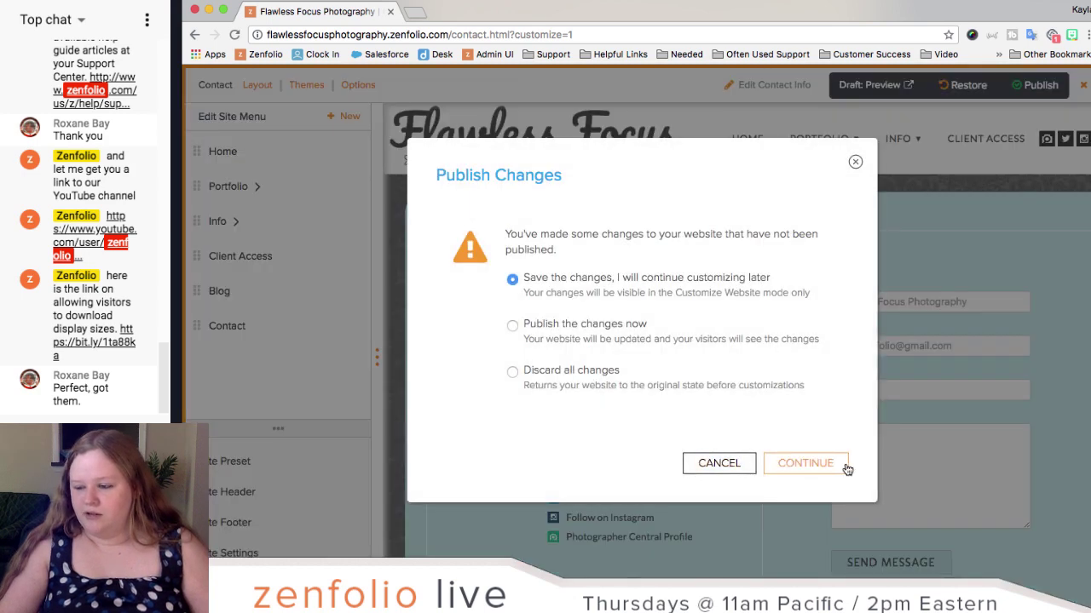
left_click(844, 469)
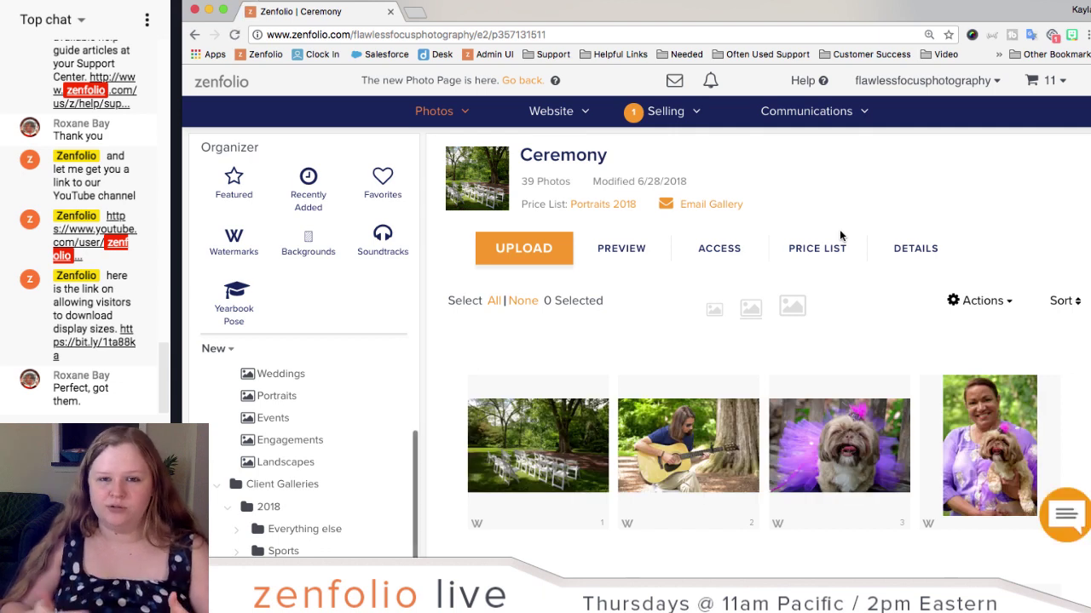
Step: Go to the website's Custom Pages and start a new custom page
left_click(559, 116)
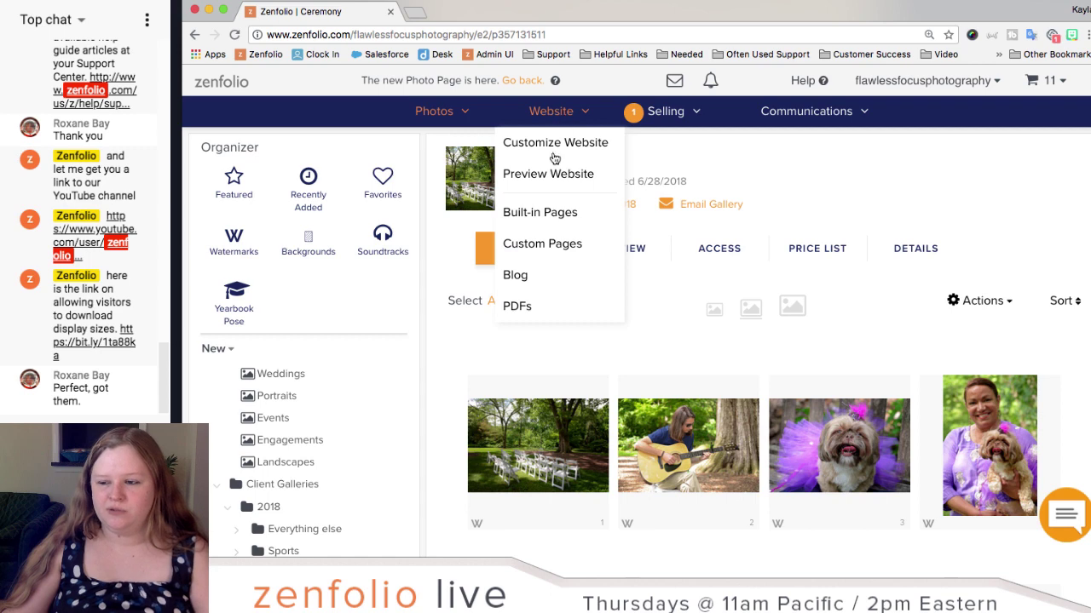
left_click(545, 245)
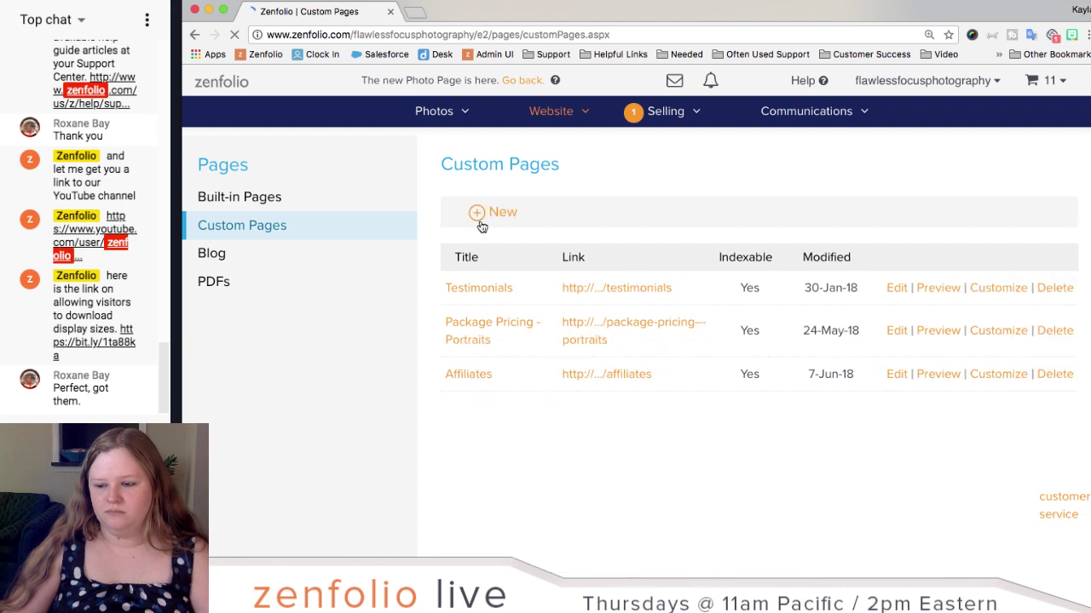
left_click(481, 225)
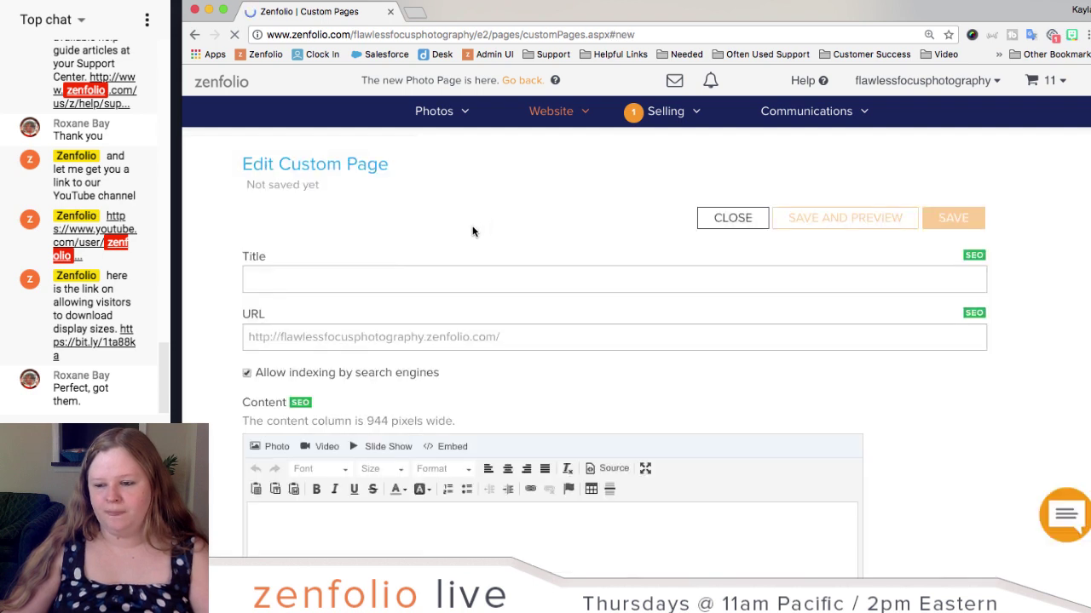
Step: View the new page's content as source code, and return to the regular content editor
scroll(473, 232, "down", 2)
scroll(473, 231, "down", 2)
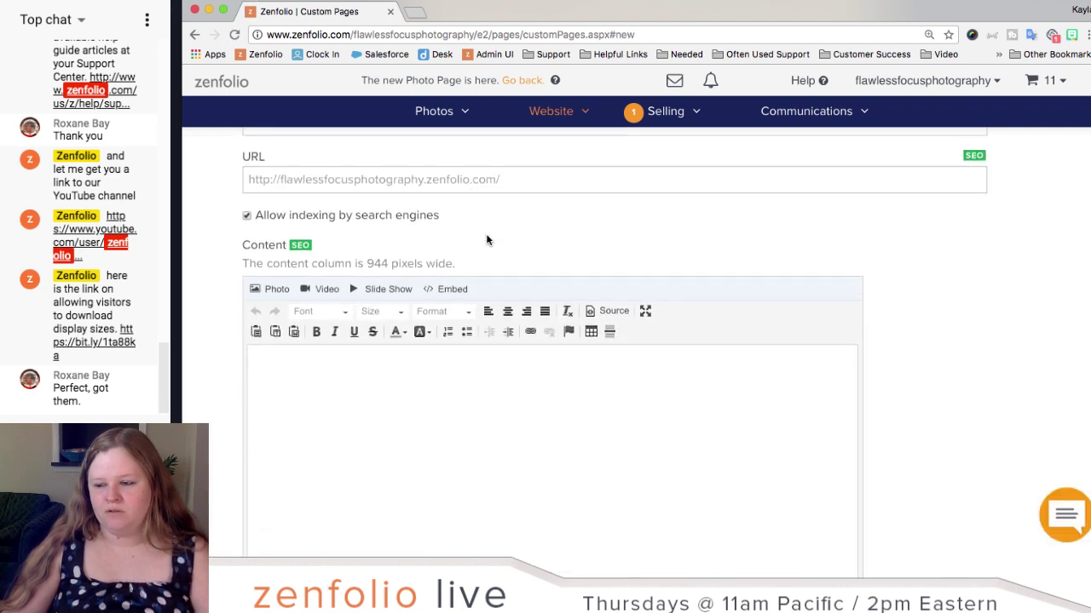
left_click(601, 307)
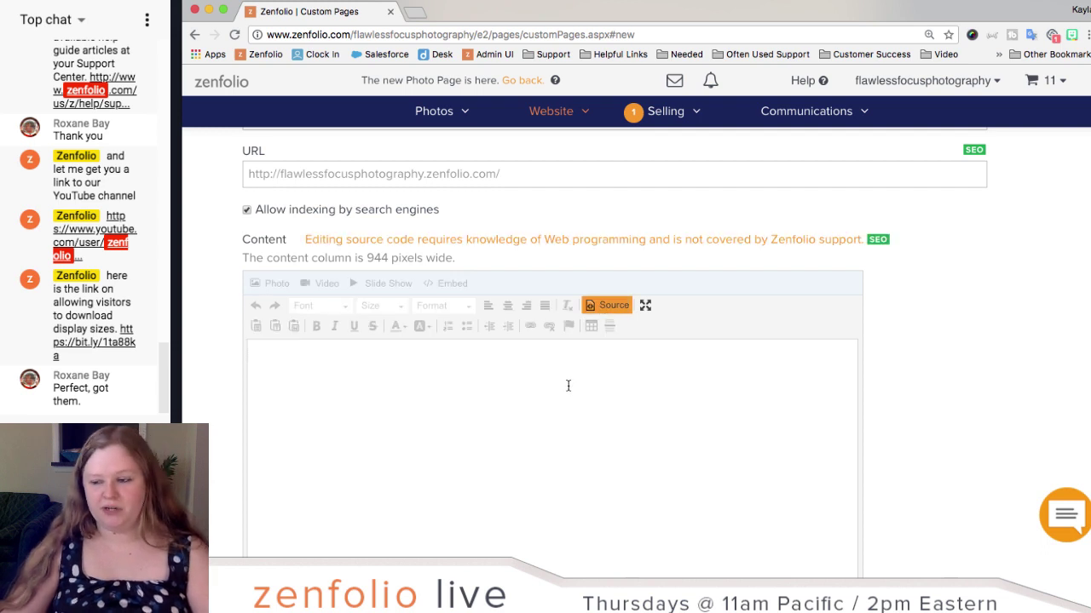
left_click(628, 305)
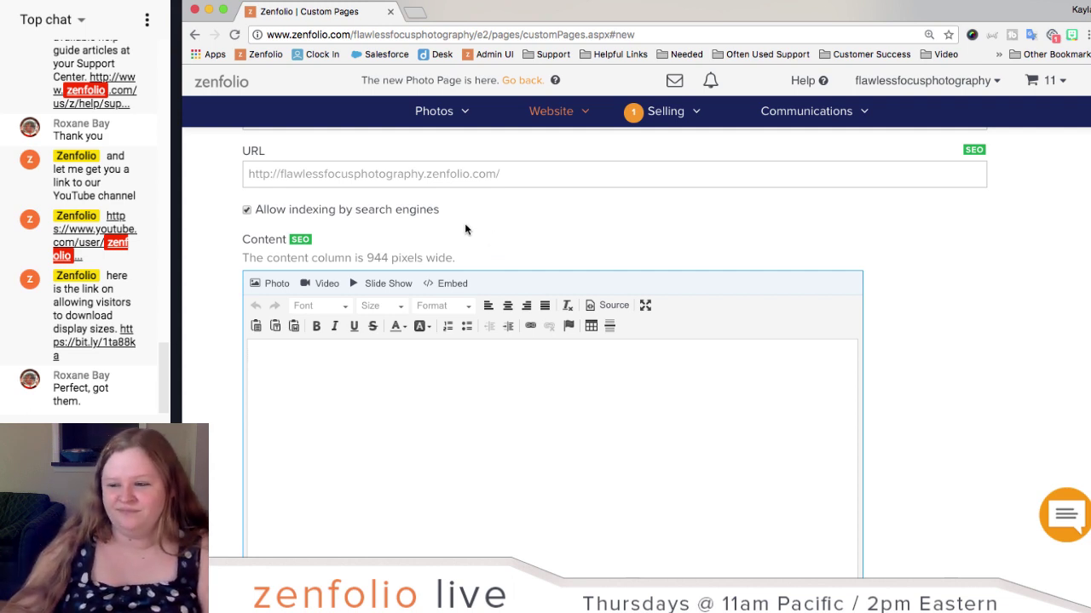
Step: Open the Ceremony gallery's details and download its current metadata as a CSV file for a bulk metadata update
left_click(434, 110)
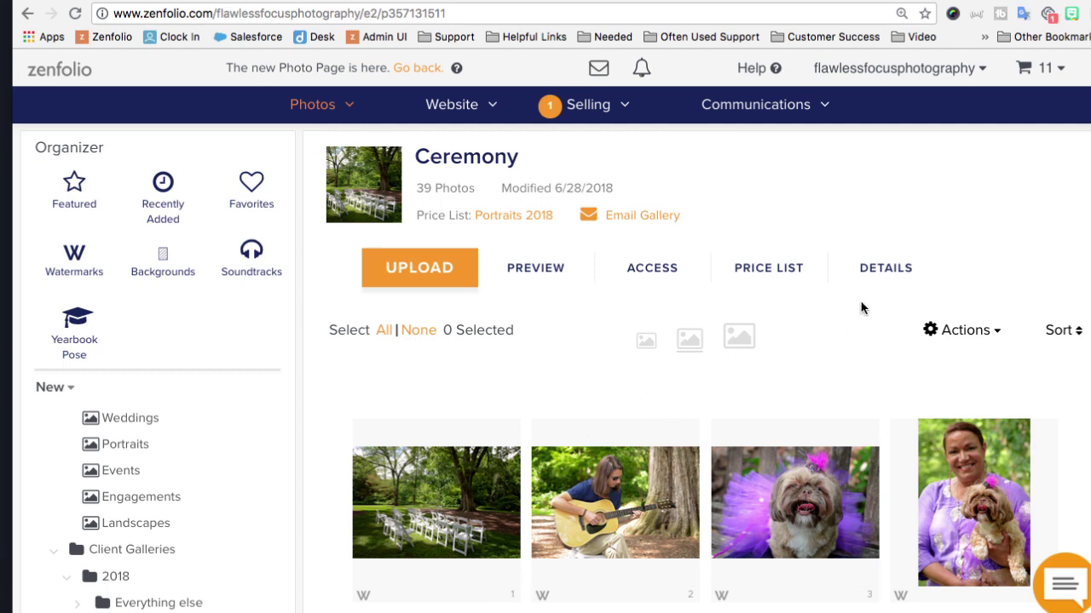
left_click(893, 269)
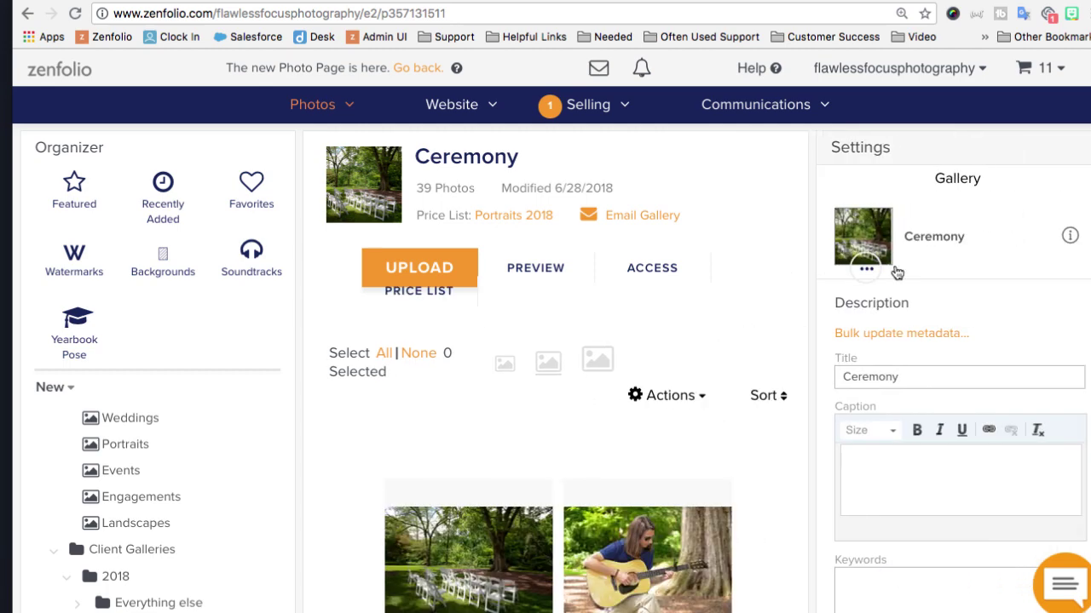
left_click(895, 338)
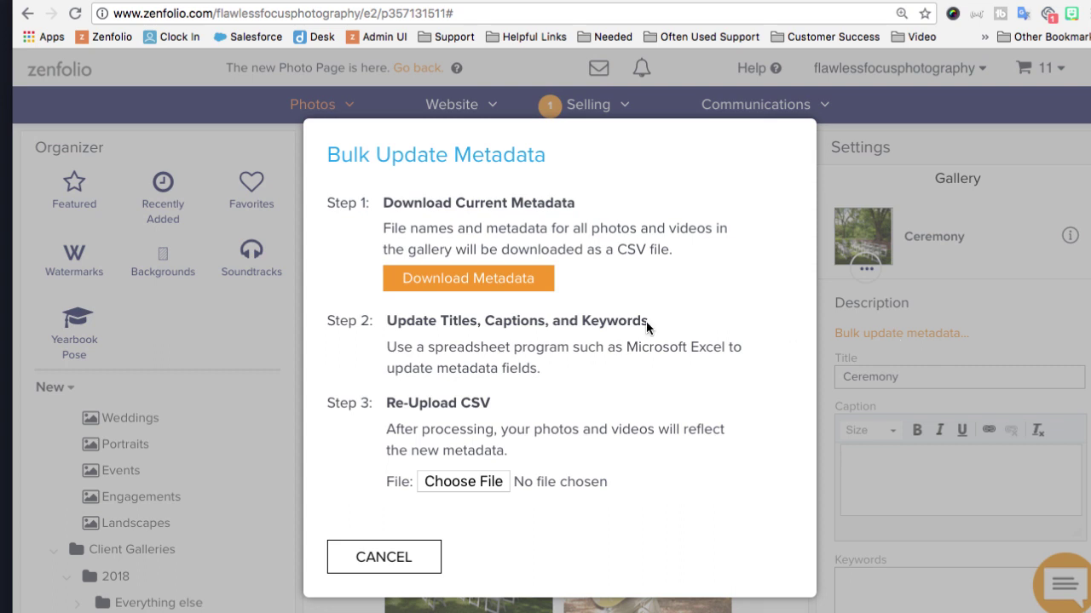
left_click(538, 291)
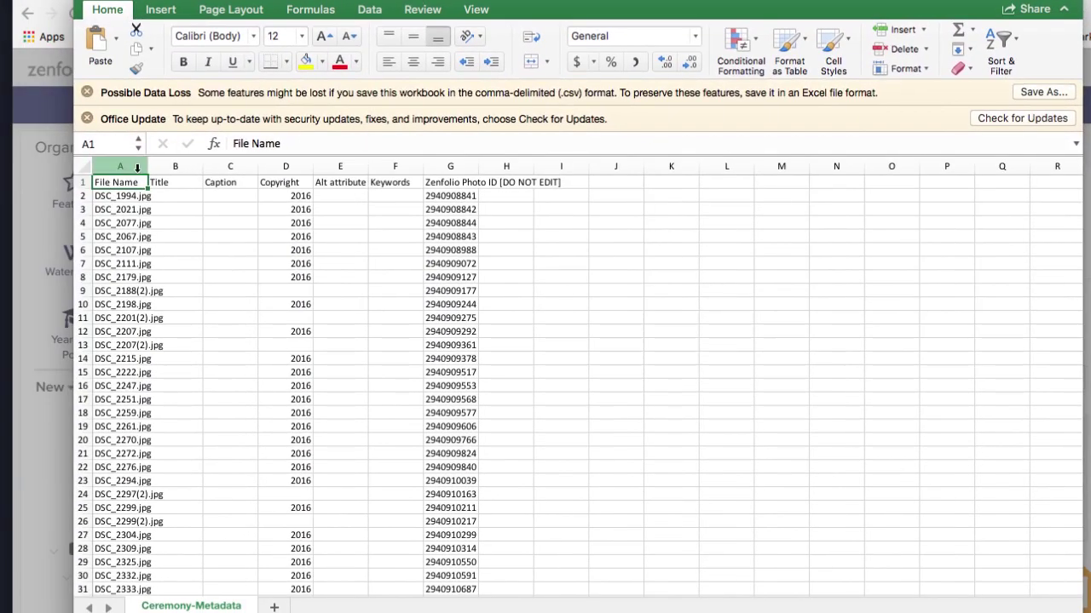
Step: Widen the File Name column of the Ceremony-Metadata spreadsheet and look through the listed files
left_click_drag(147, 166, 352, 173)
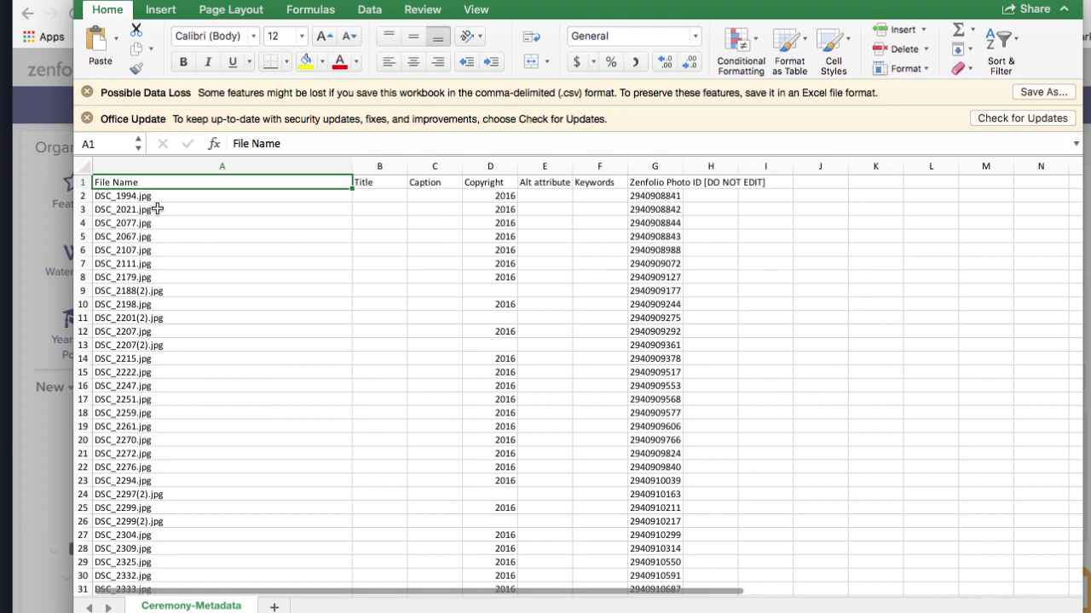
scroll(143, 382, "down", 10)
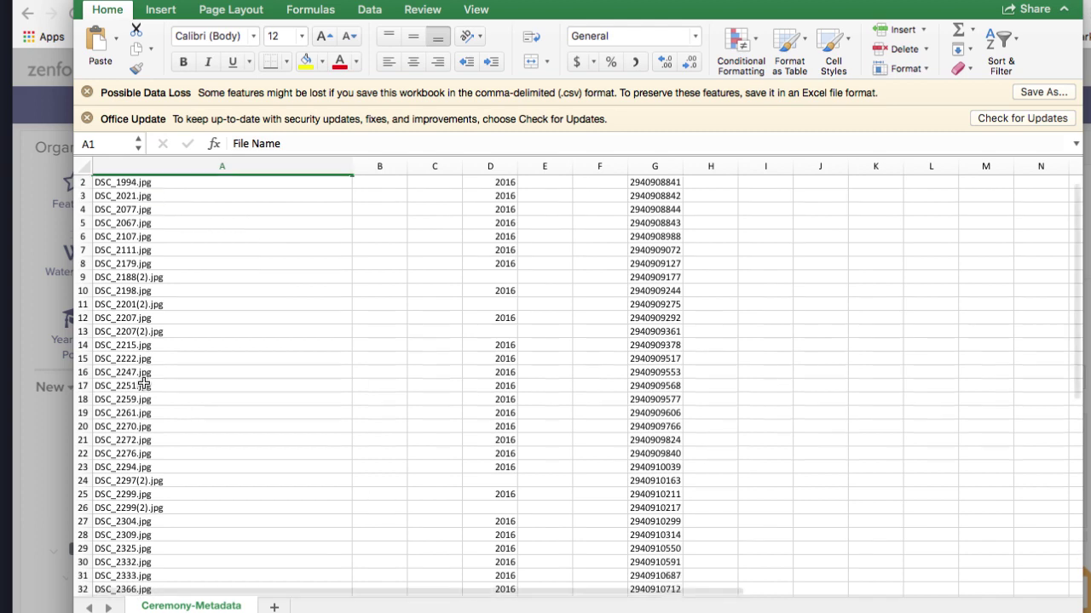
scroll(143, 383, "up", 10)
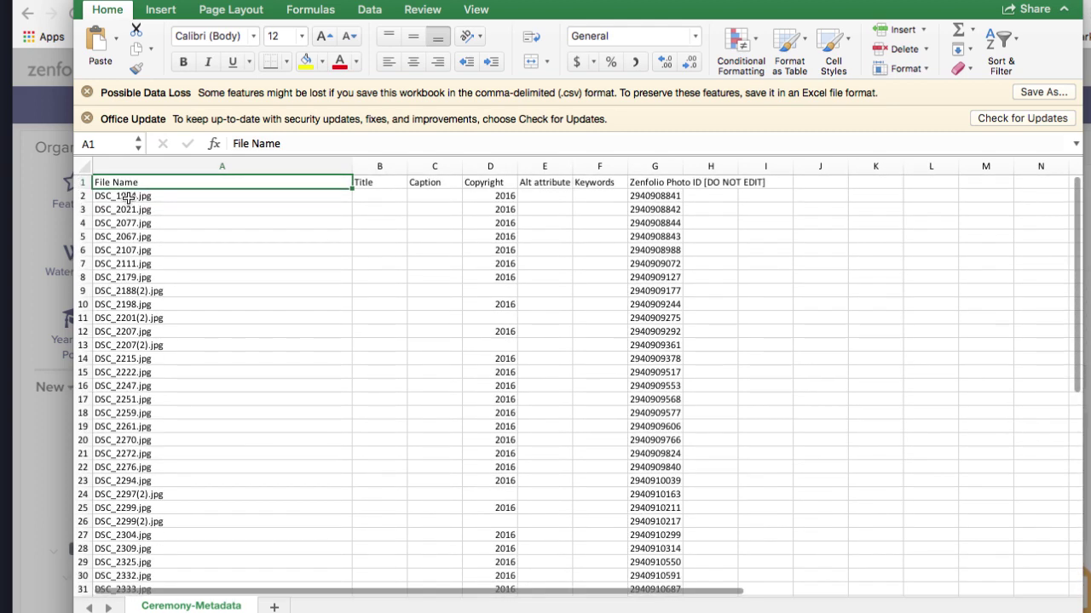
Step: Select the file names in column A and replace the first one, in cell A2, with D
left_click_drag(124, 194, 177, 425)
scroll(217, 503, "up", 5)
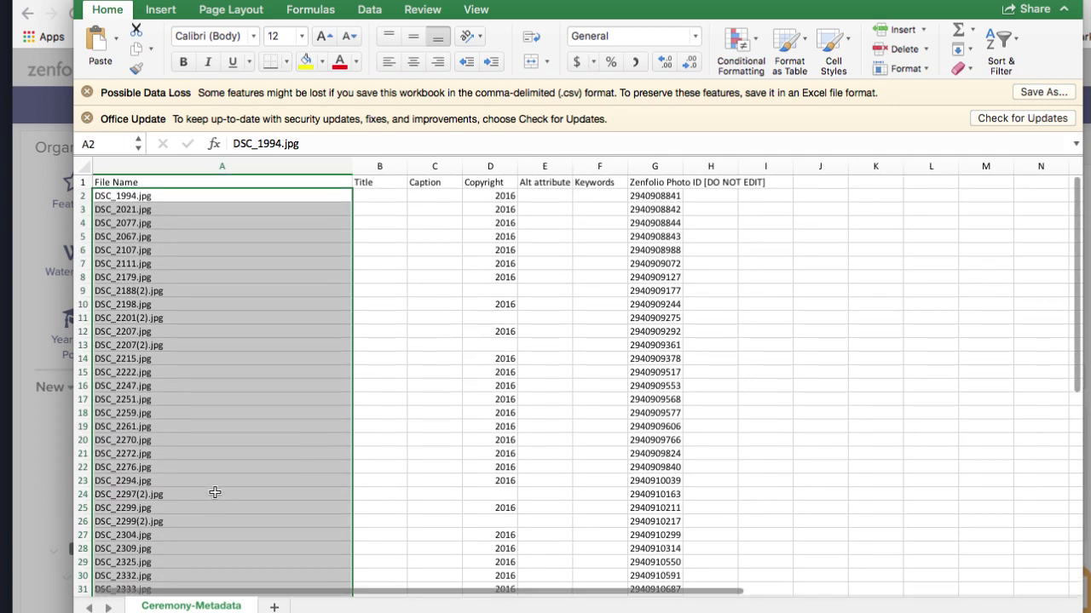
type("1")
key("BackSpace")
type("D")
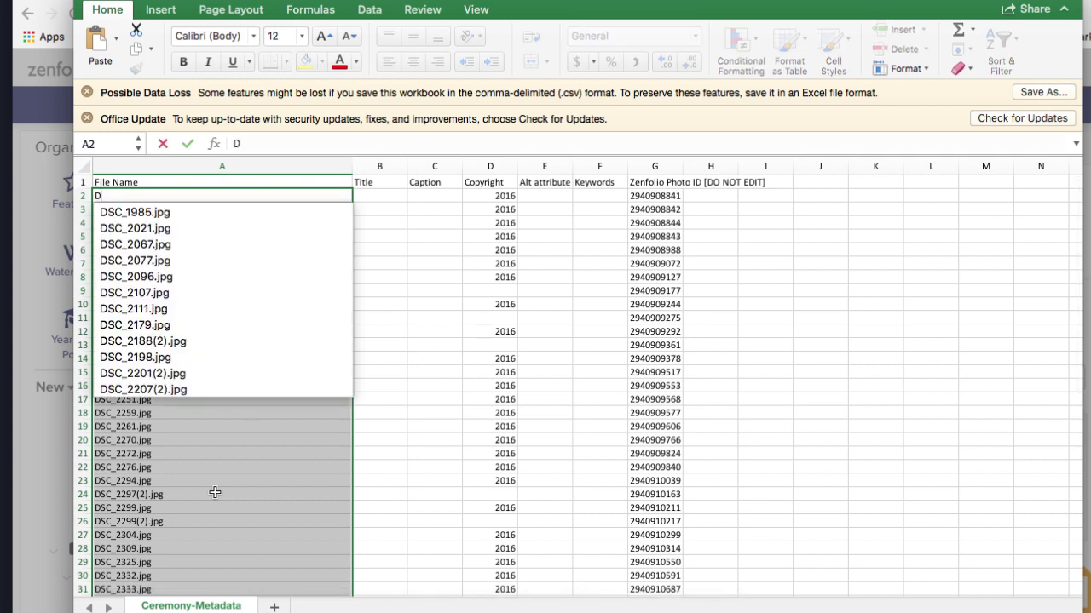
key("Return")
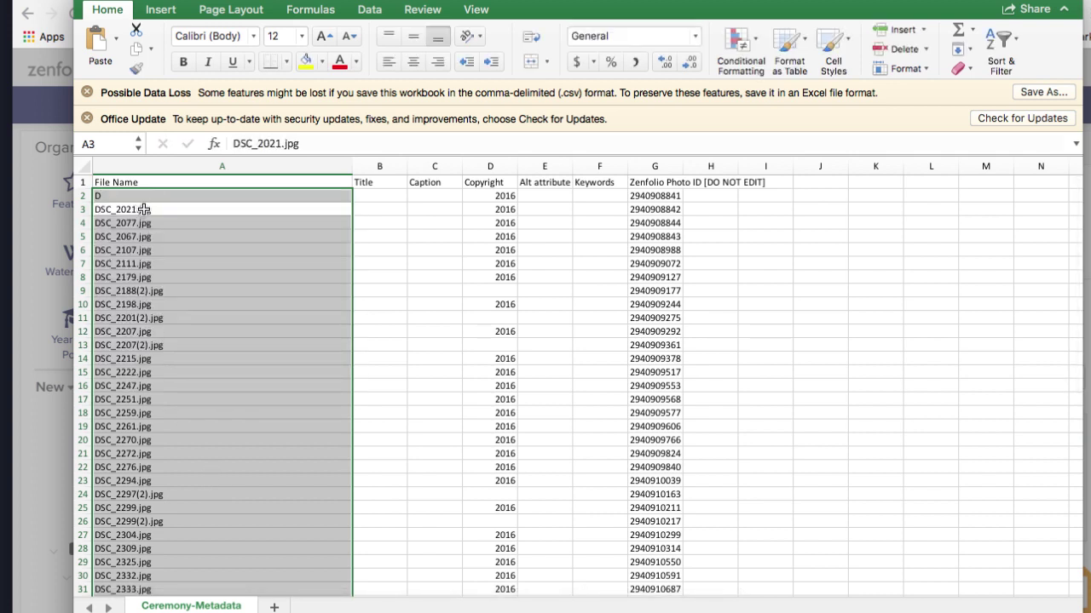
left_click(139, 210)
left_click(137, 198)
left_click(136, 207)
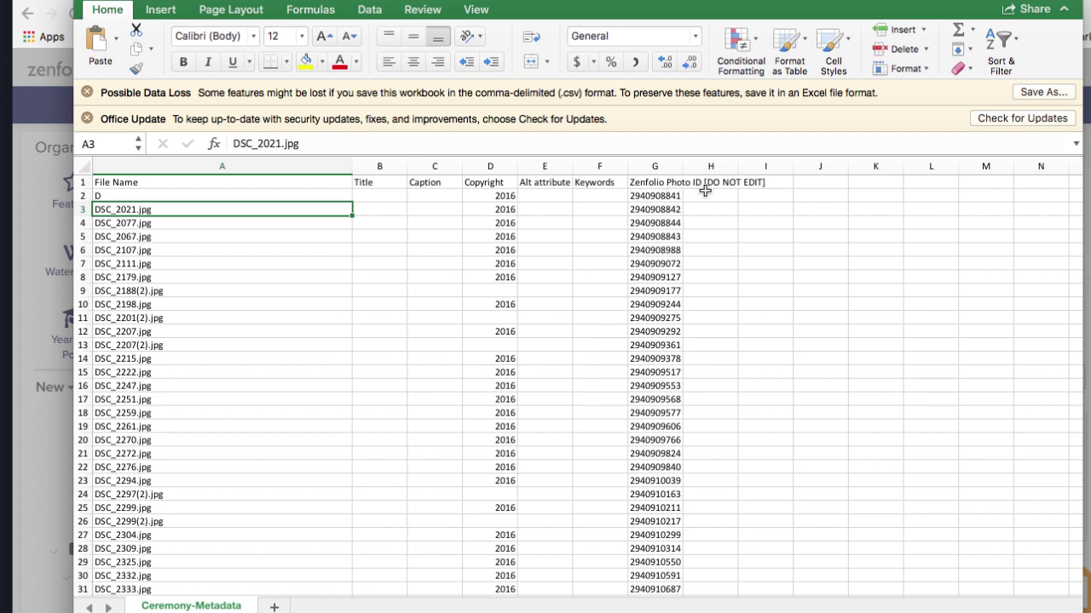
Step: Close the Ceremony-Metadata spreadsheet without saving the changes and cancel the gallery's bulk metadata update
left_click(667, 165)
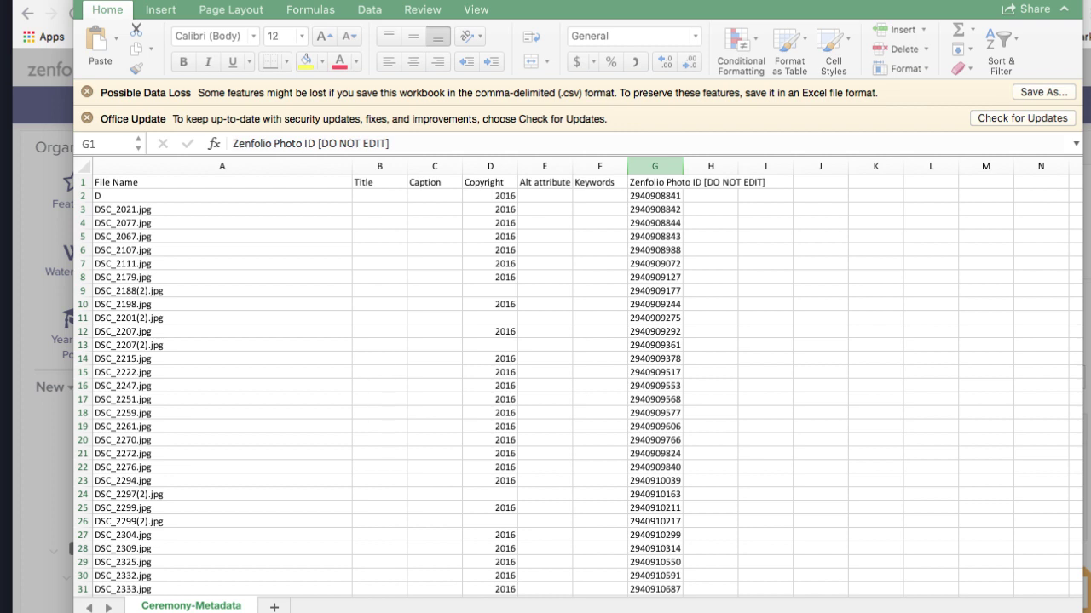
left_click(90, 3)
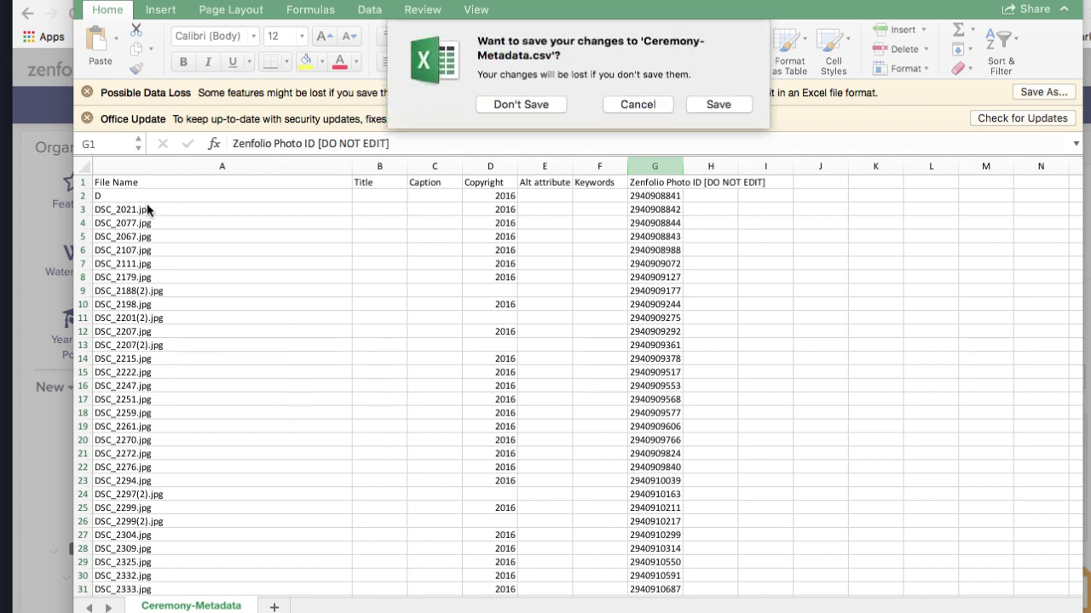
left_click(512, 108)
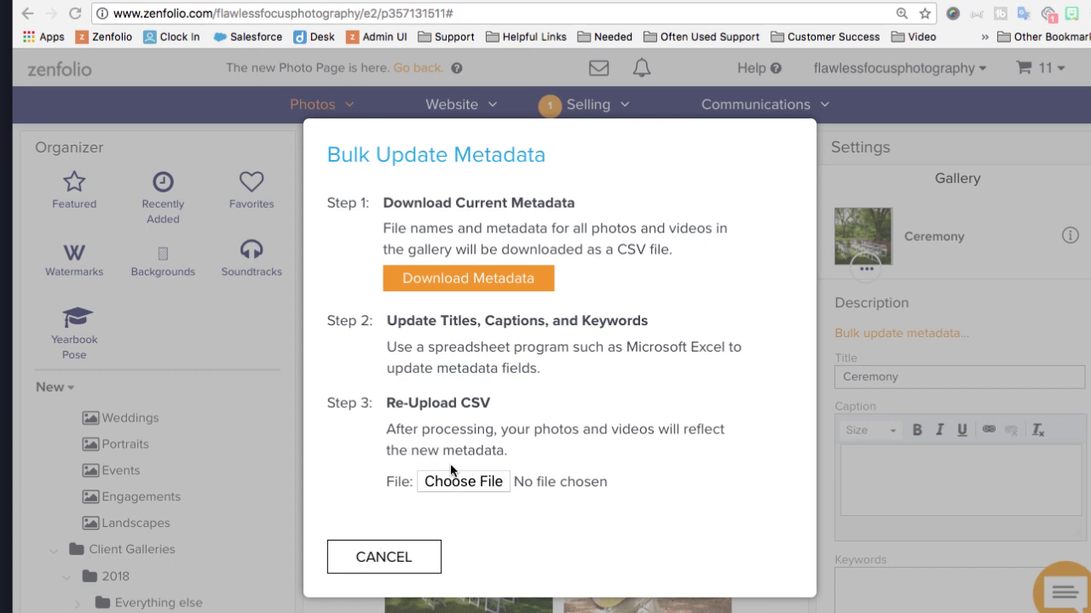
left_click(389, 558)
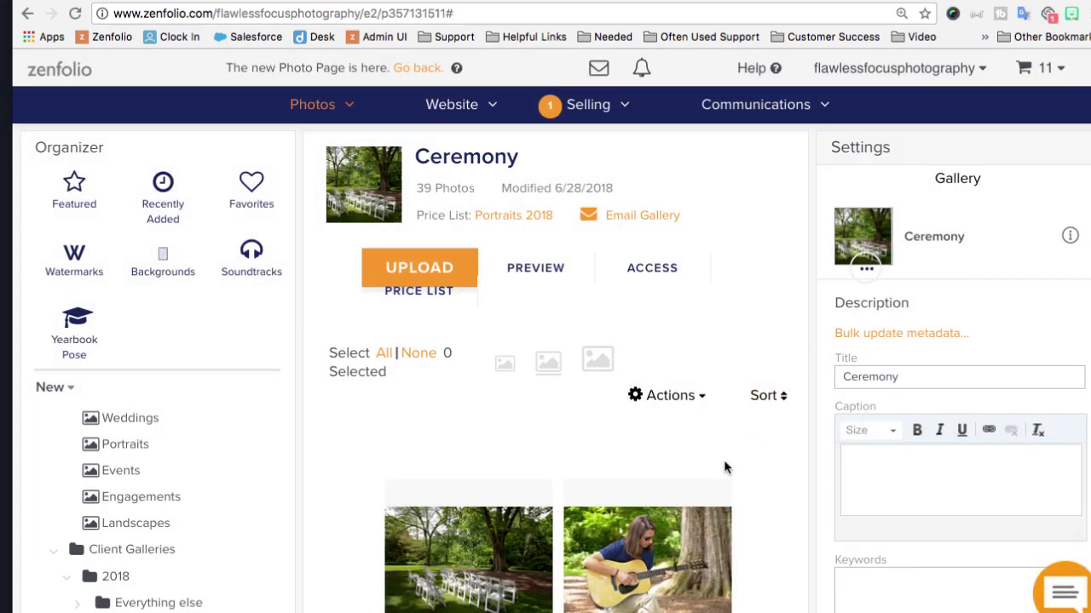